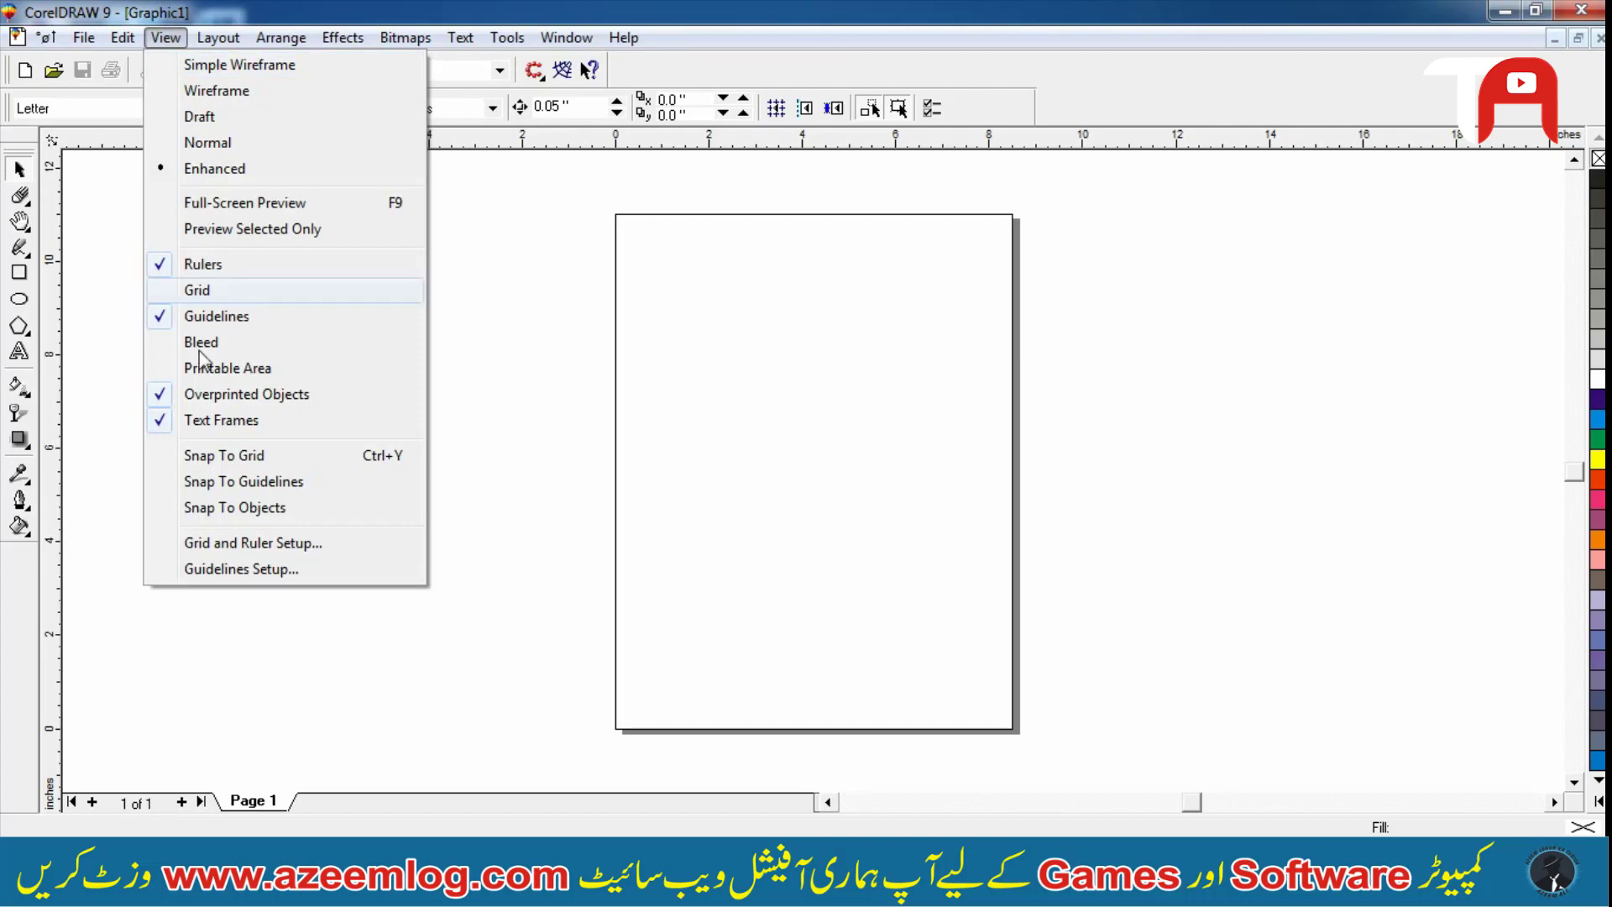
mouse_move(220, 38)
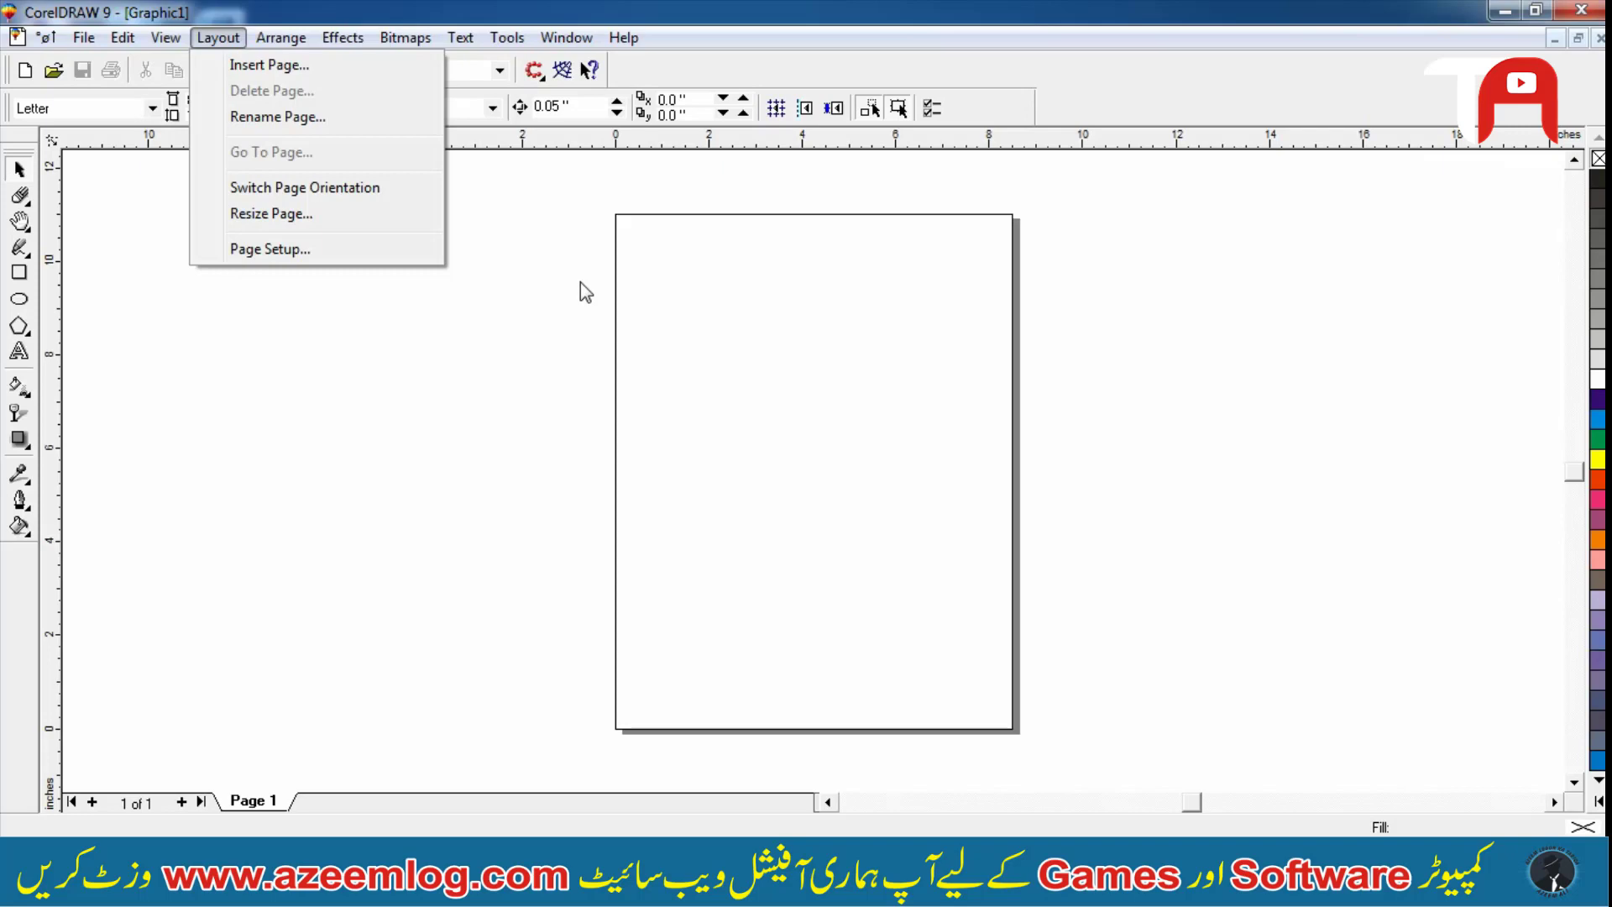
left_click(580, 282)
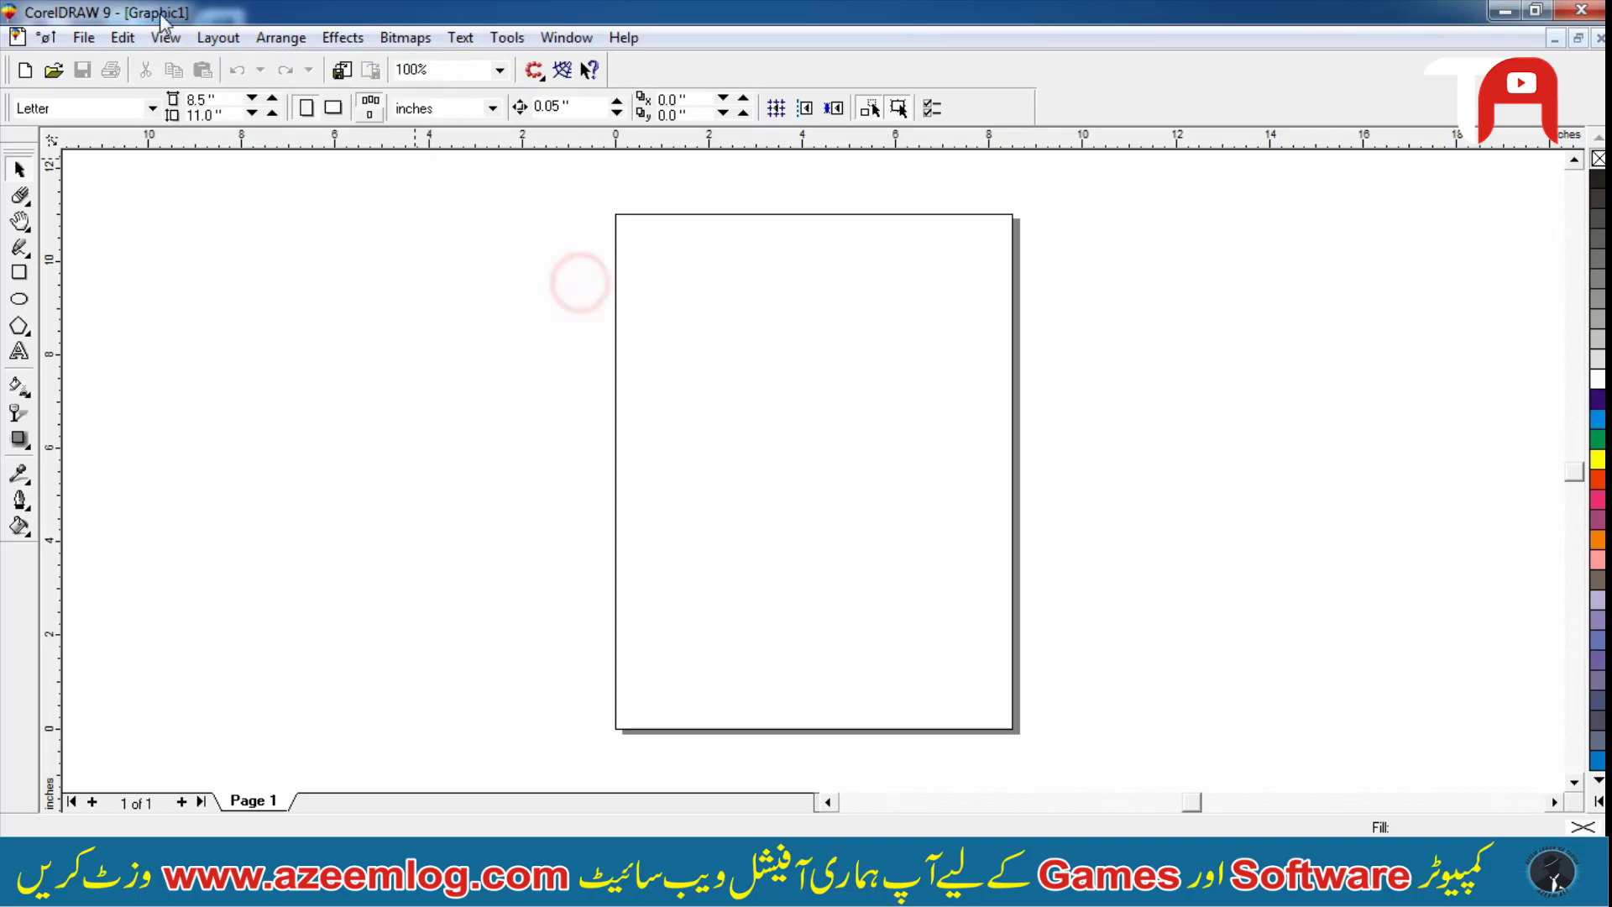
left_click(162, 18)
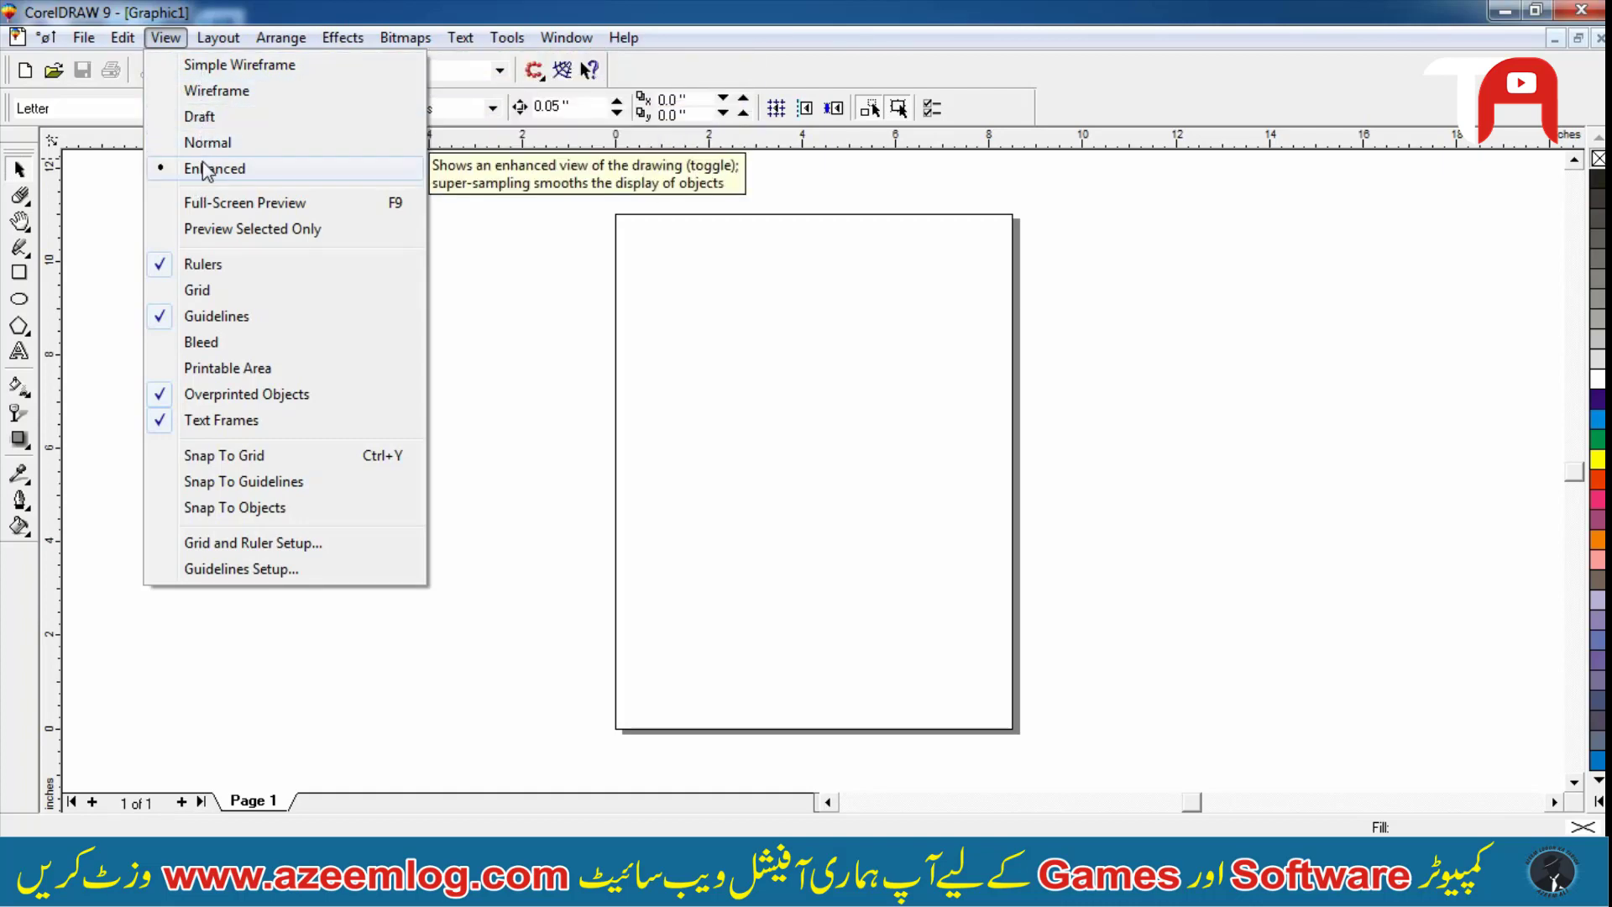
left_click(595, 346)
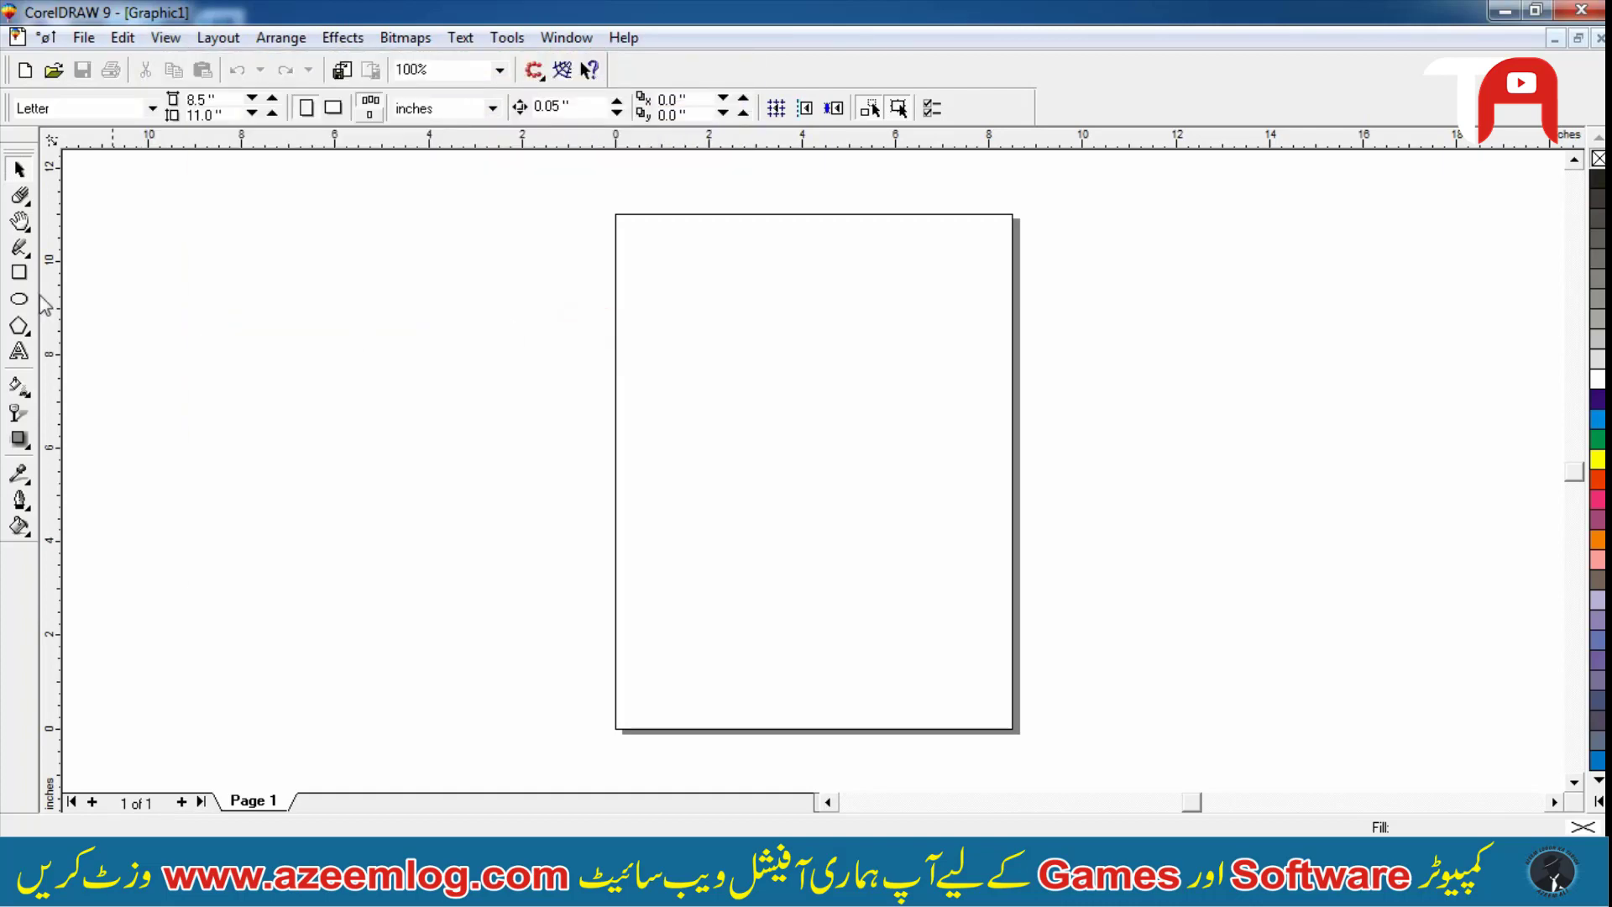
Draw a rectangle about 10 by 10 inches overlapping the page's left edge and fill it red
left_click(20, 272)
left_click_drag(241, 232, 710, 700)
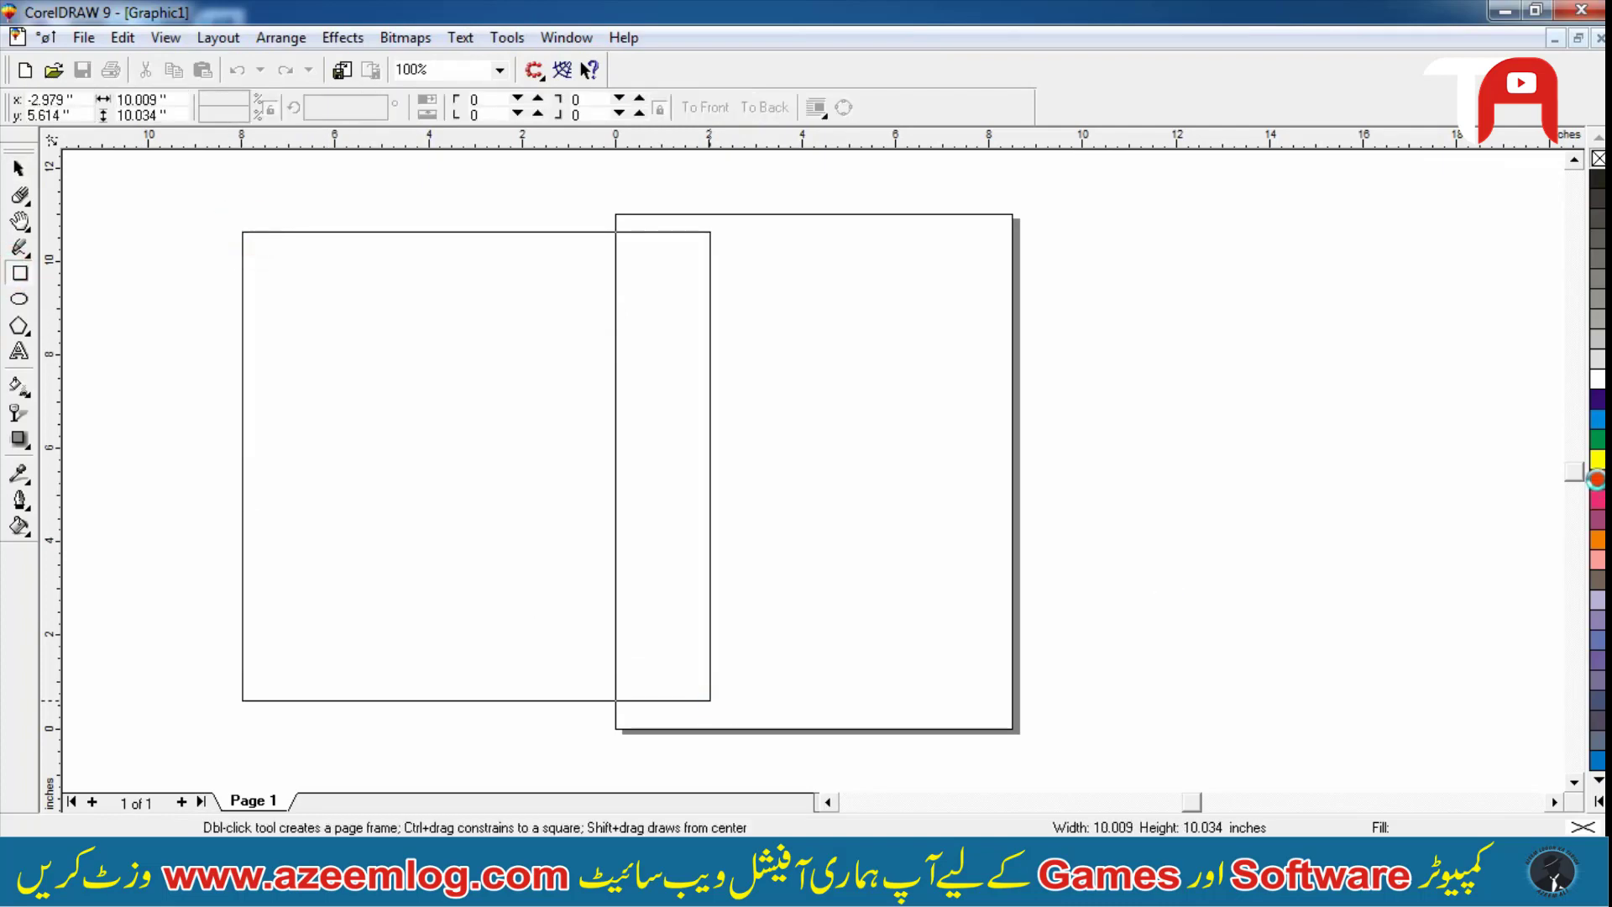
left_click(1597, 479)
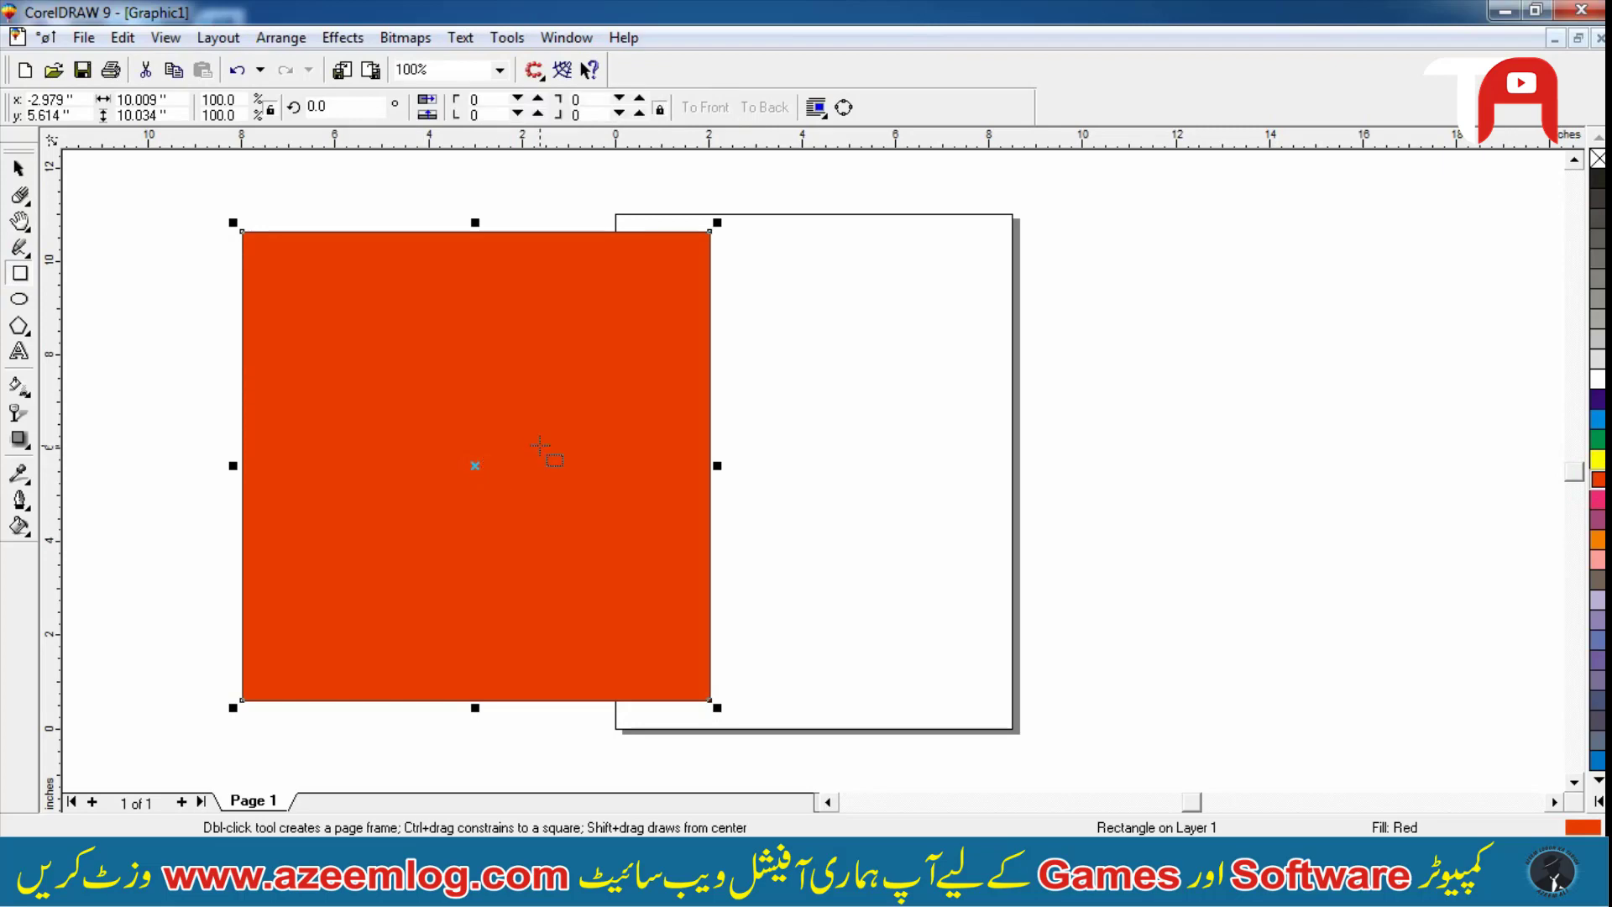
Move the red square over the upper part of the page and deselect it
key("space")
left_click_drag(544, 453, 861, 388)
left_click(1209, 304)
left_click(282, 379)
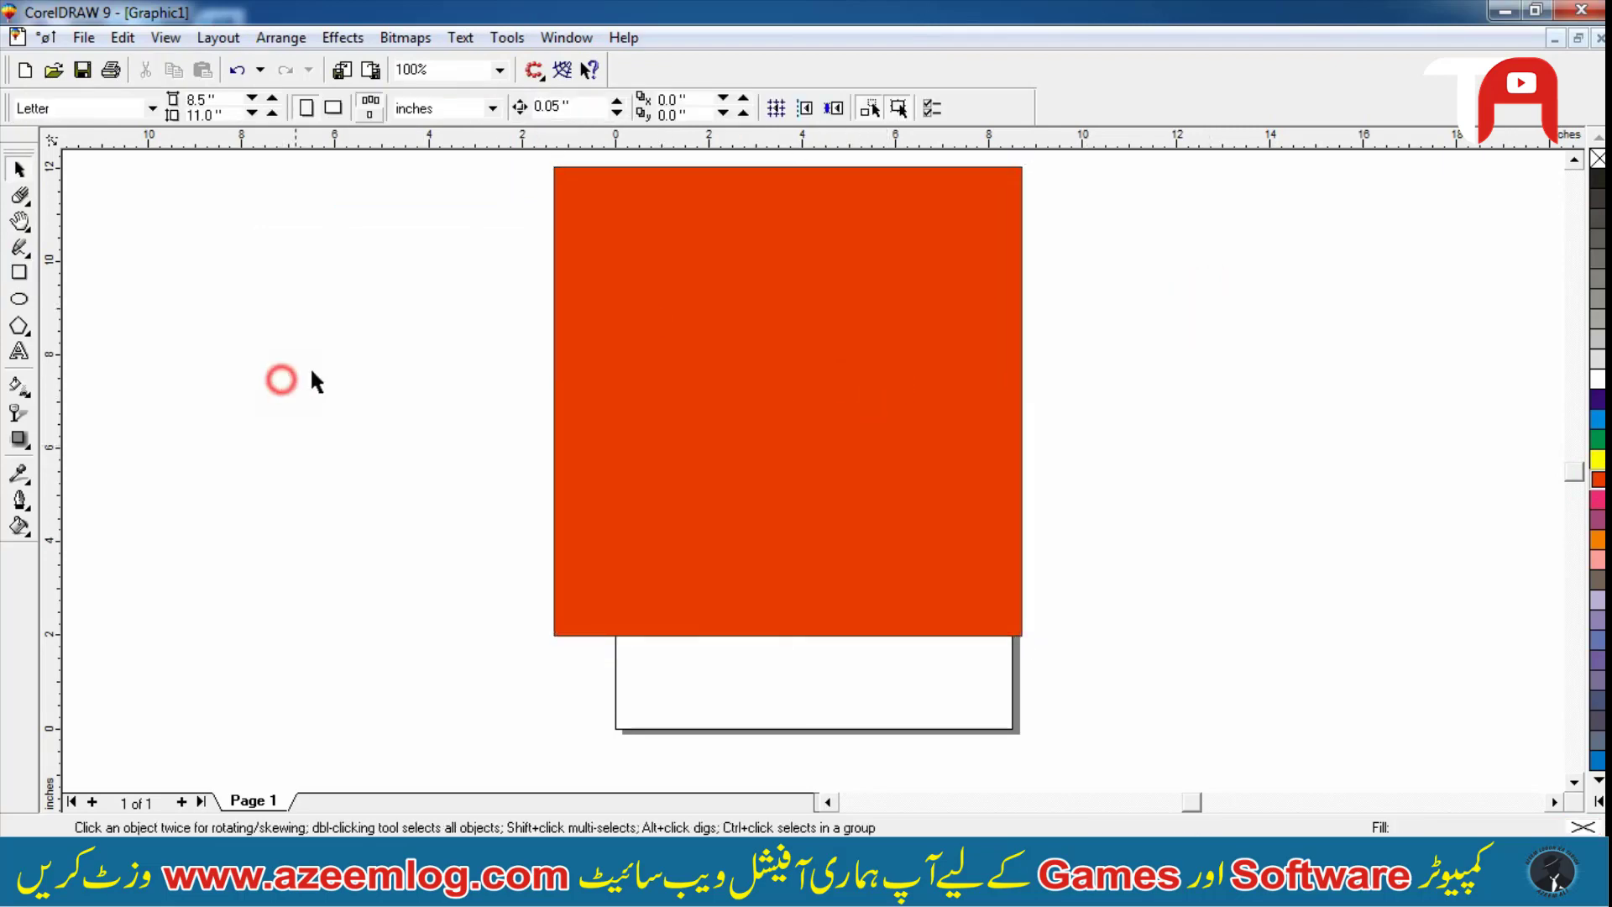
Draw a rectangle about 4.3 by 2.3 inches over the red square's upper-left area and fill it cyan
left_click(18, 272)
left_click_drag(520, 215, 673, 286)
left_click(1598, 419)
key("space")
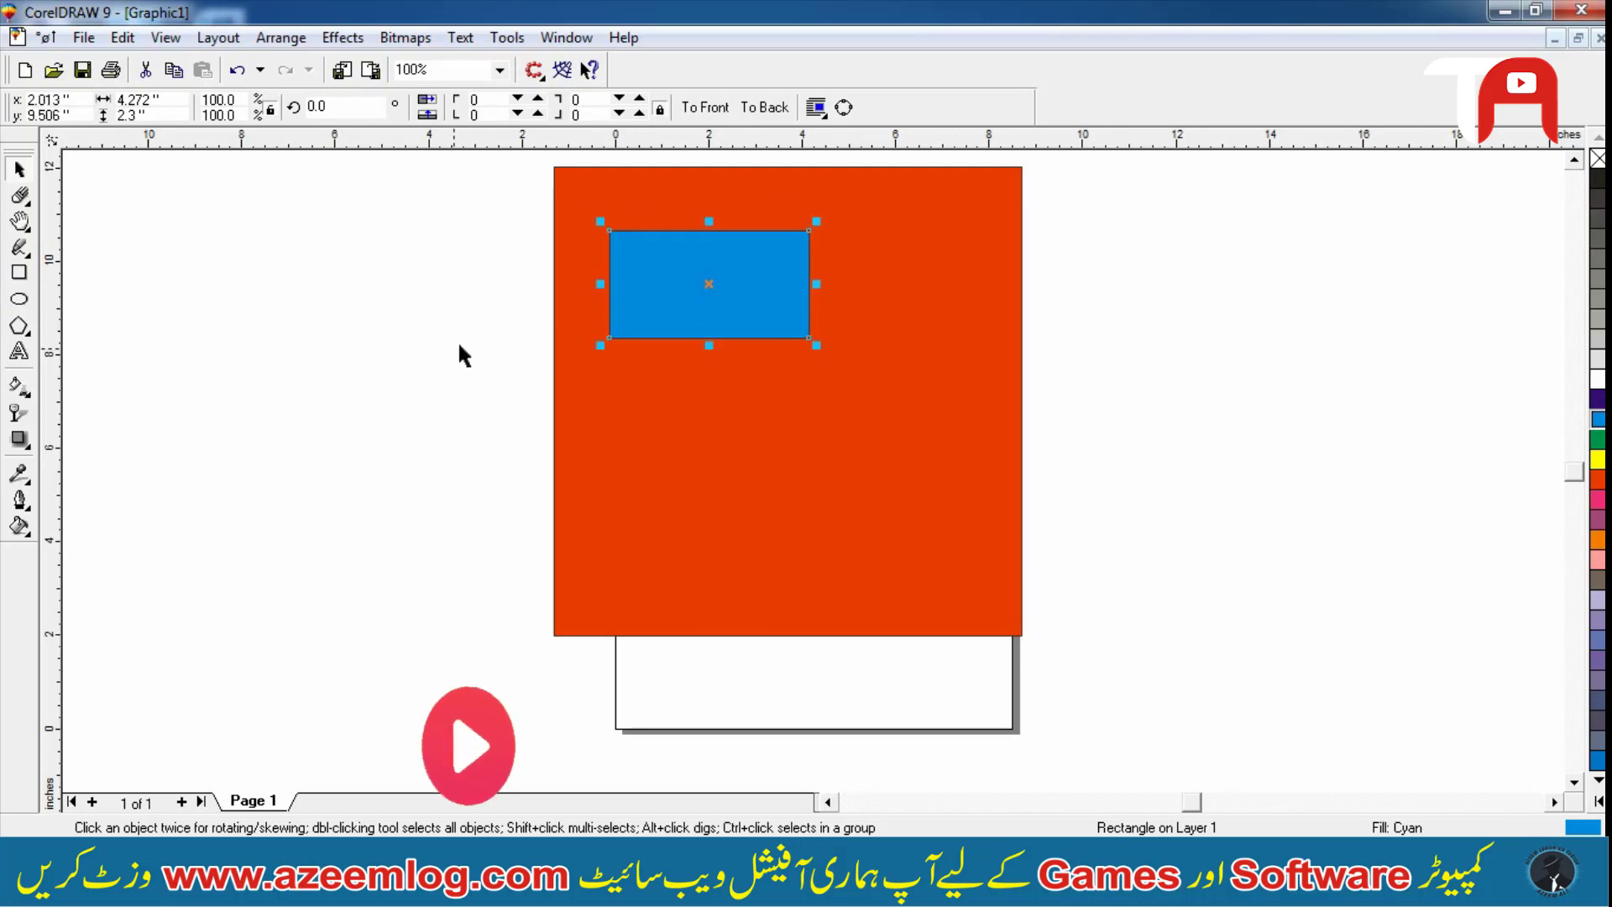
Convert the cyan rectangle to curves and send it behind the red square
left_click(848, 106)
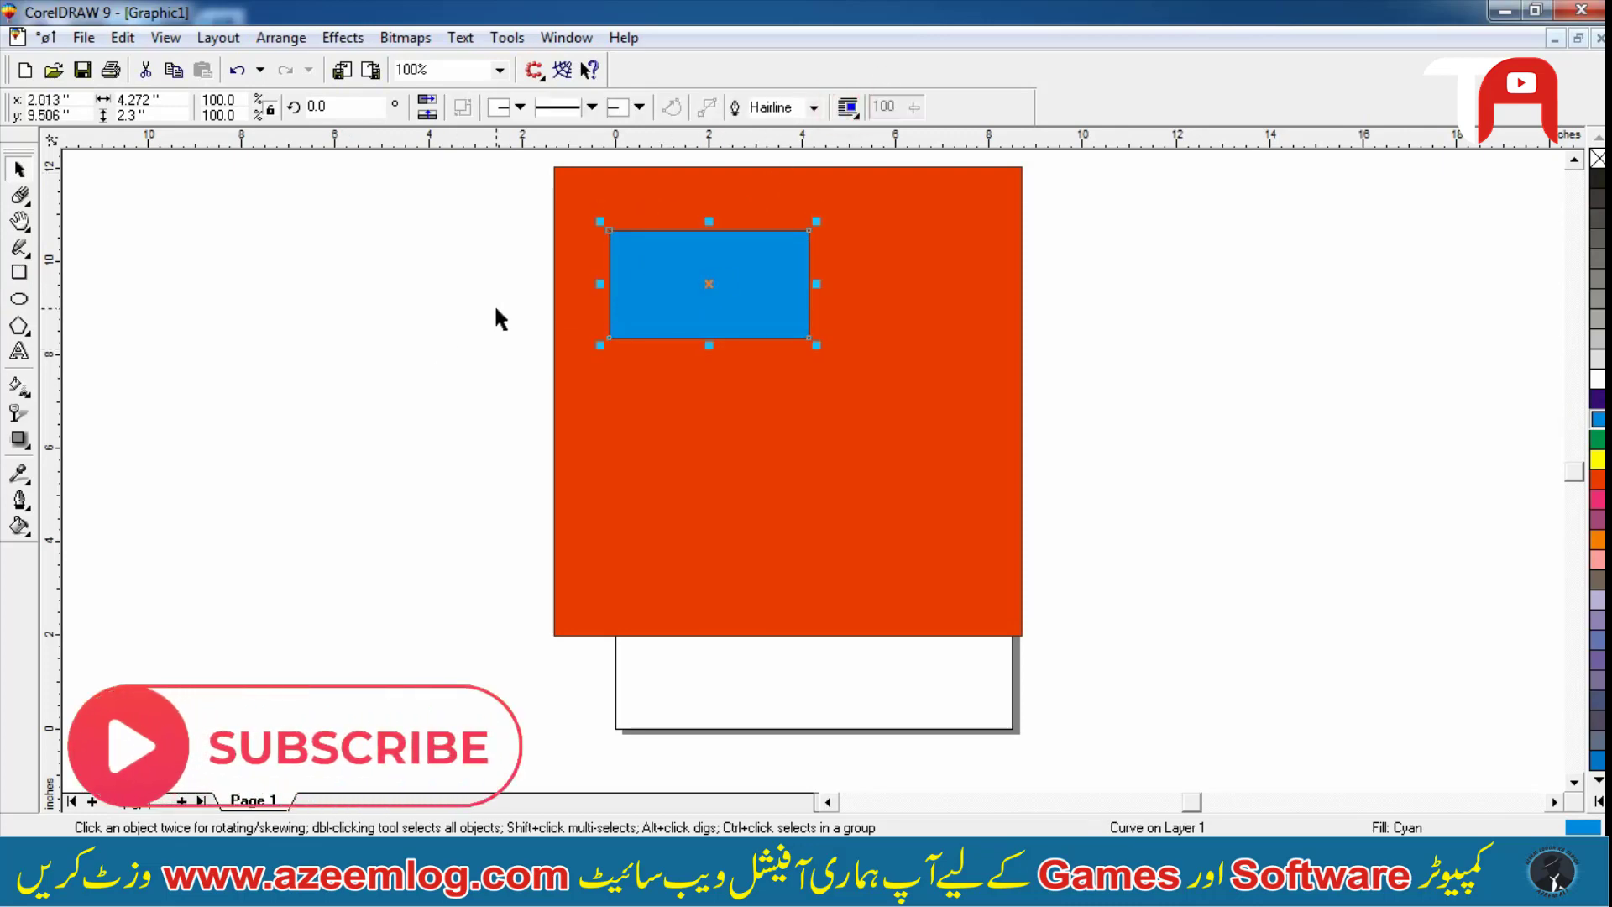
key("Delete")
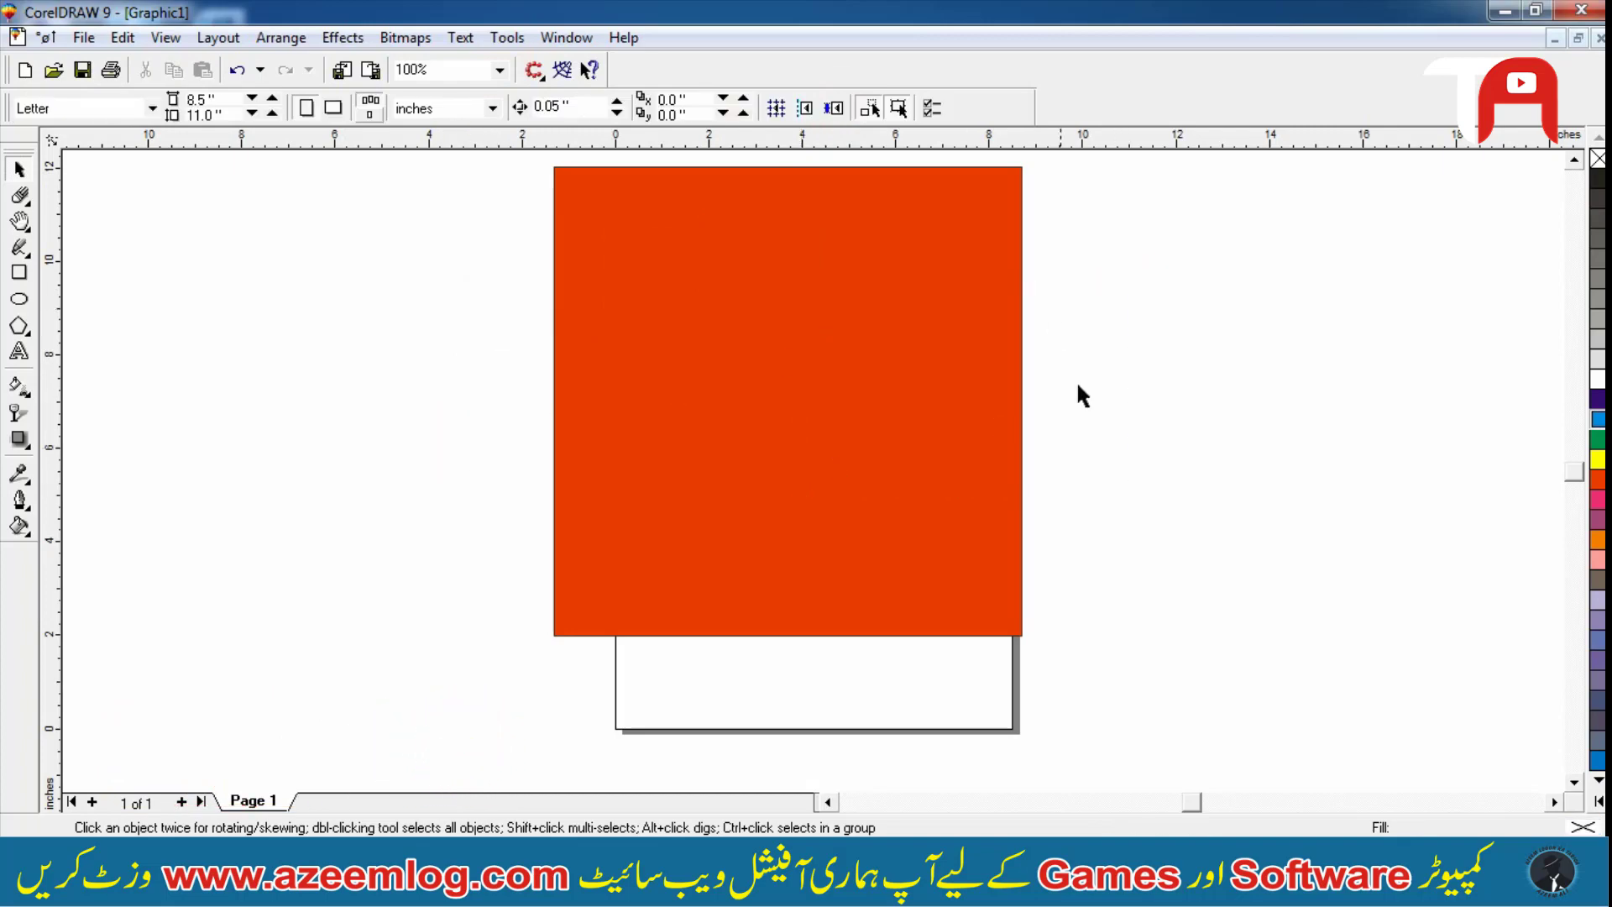
Shrink the hidden cyan shape to about 1.97 by 1.06 inches and move it behind the middle of the red square
key("F4")
left_click_drag(1266, 270, 792, 407)
left_click_drag(420, 431, 849, 219)
left_click_drag(408, 446, 818, 276)
left_click_drag(709, 318, 809, 420)
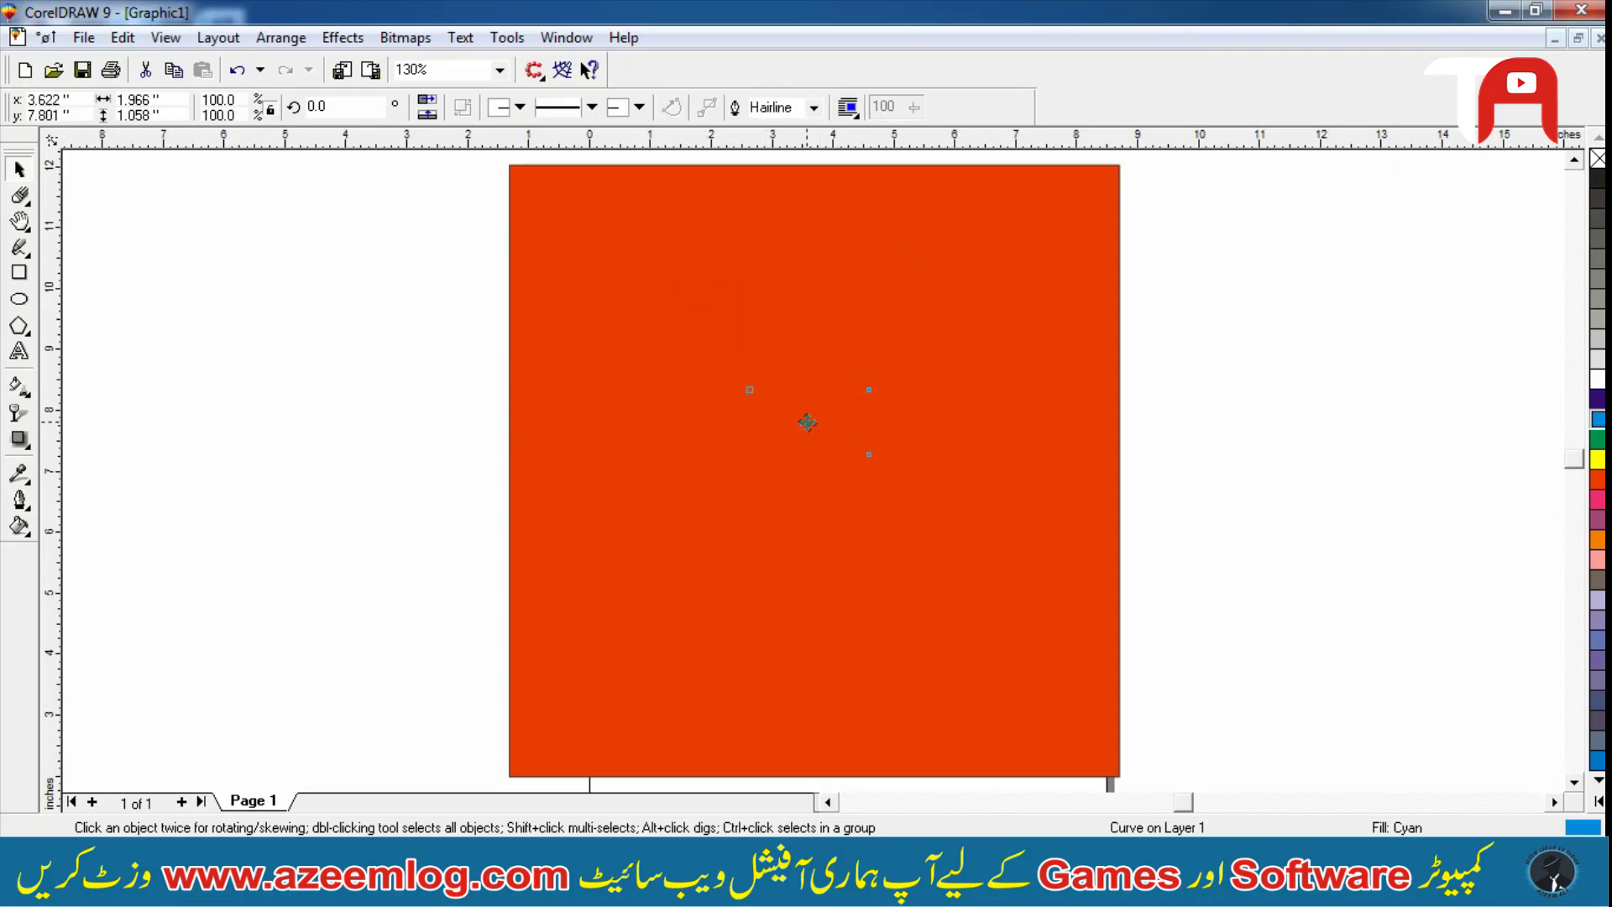
left_click(1214, 328)
left_click(1154, 444)
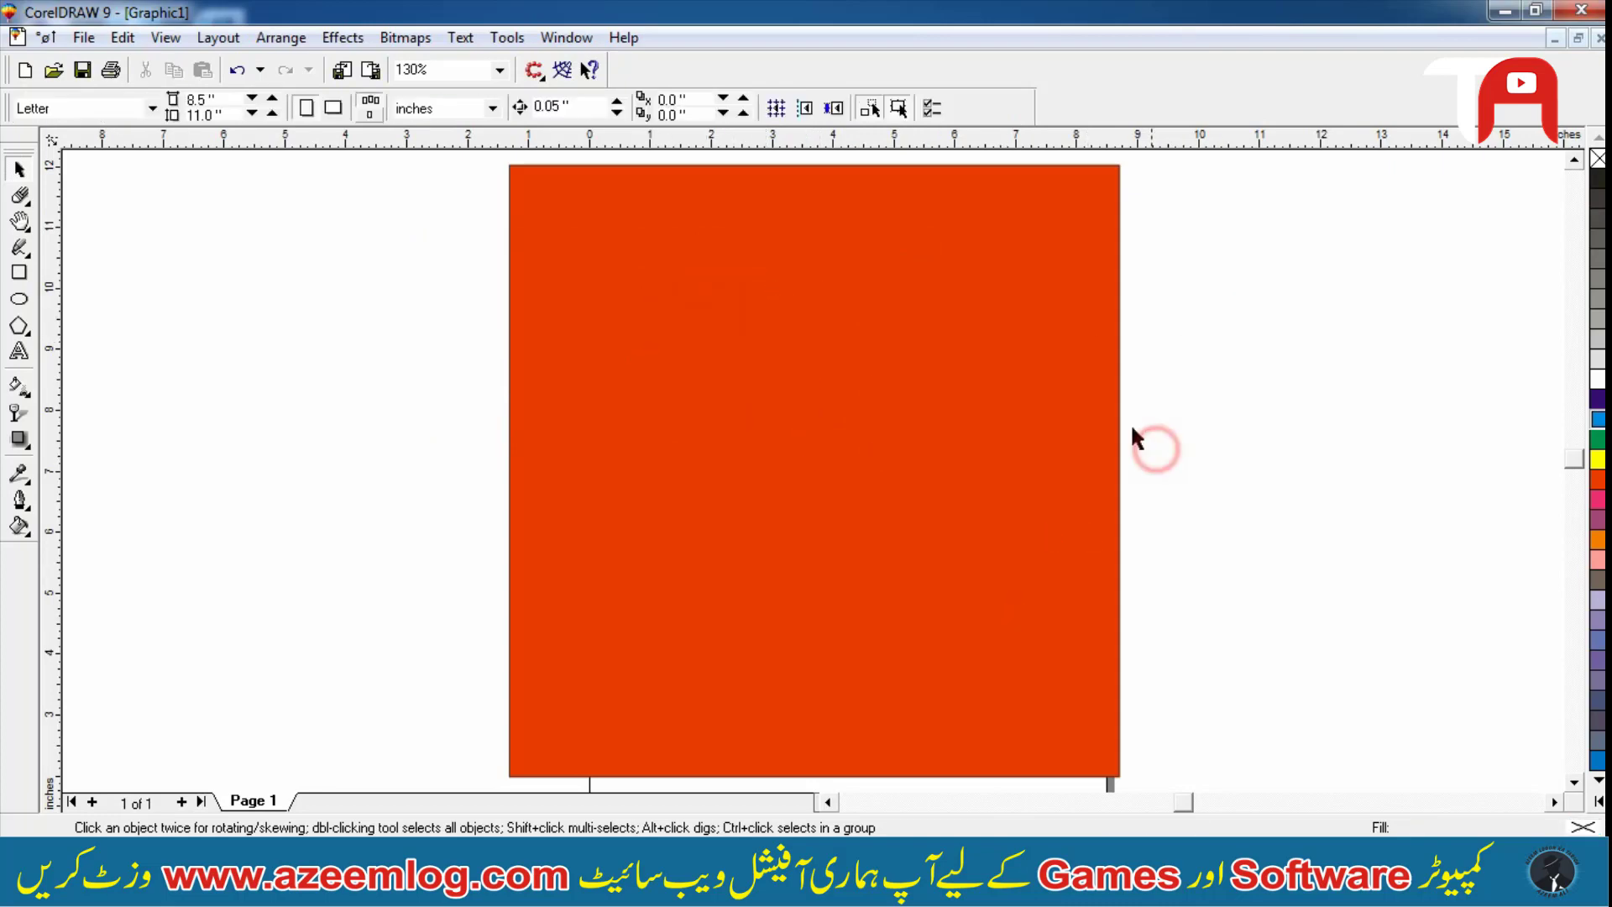
left_click(1248, 332)
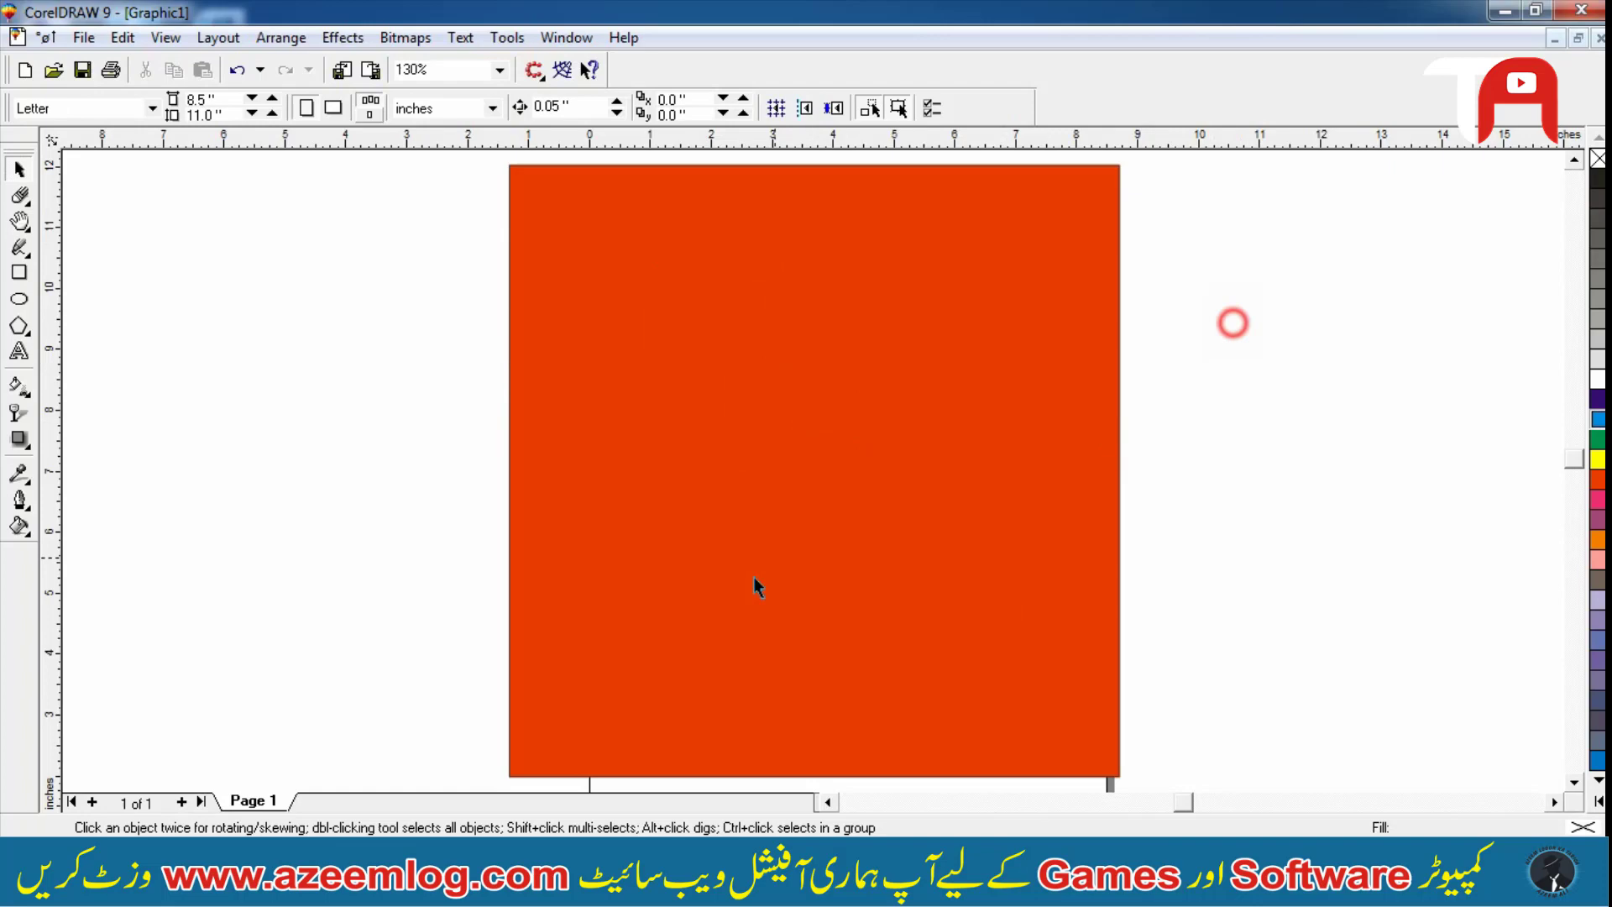
left_click(1230, 464)
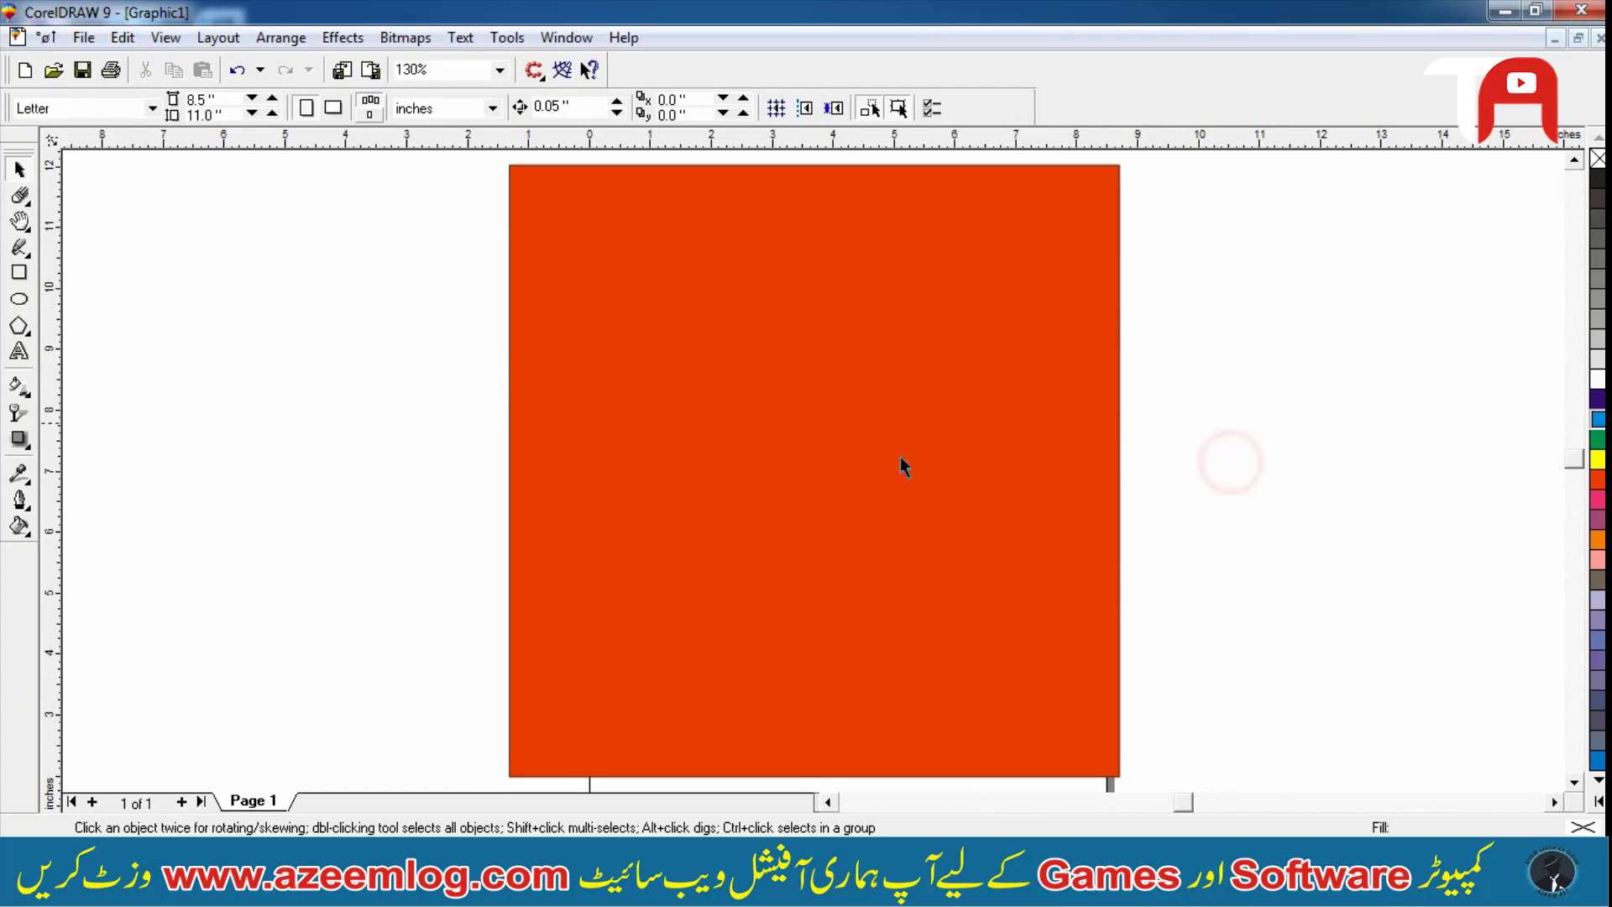
Switch the display to Wireframe and select the small rectangle inside the large square
left_click(165, 36)
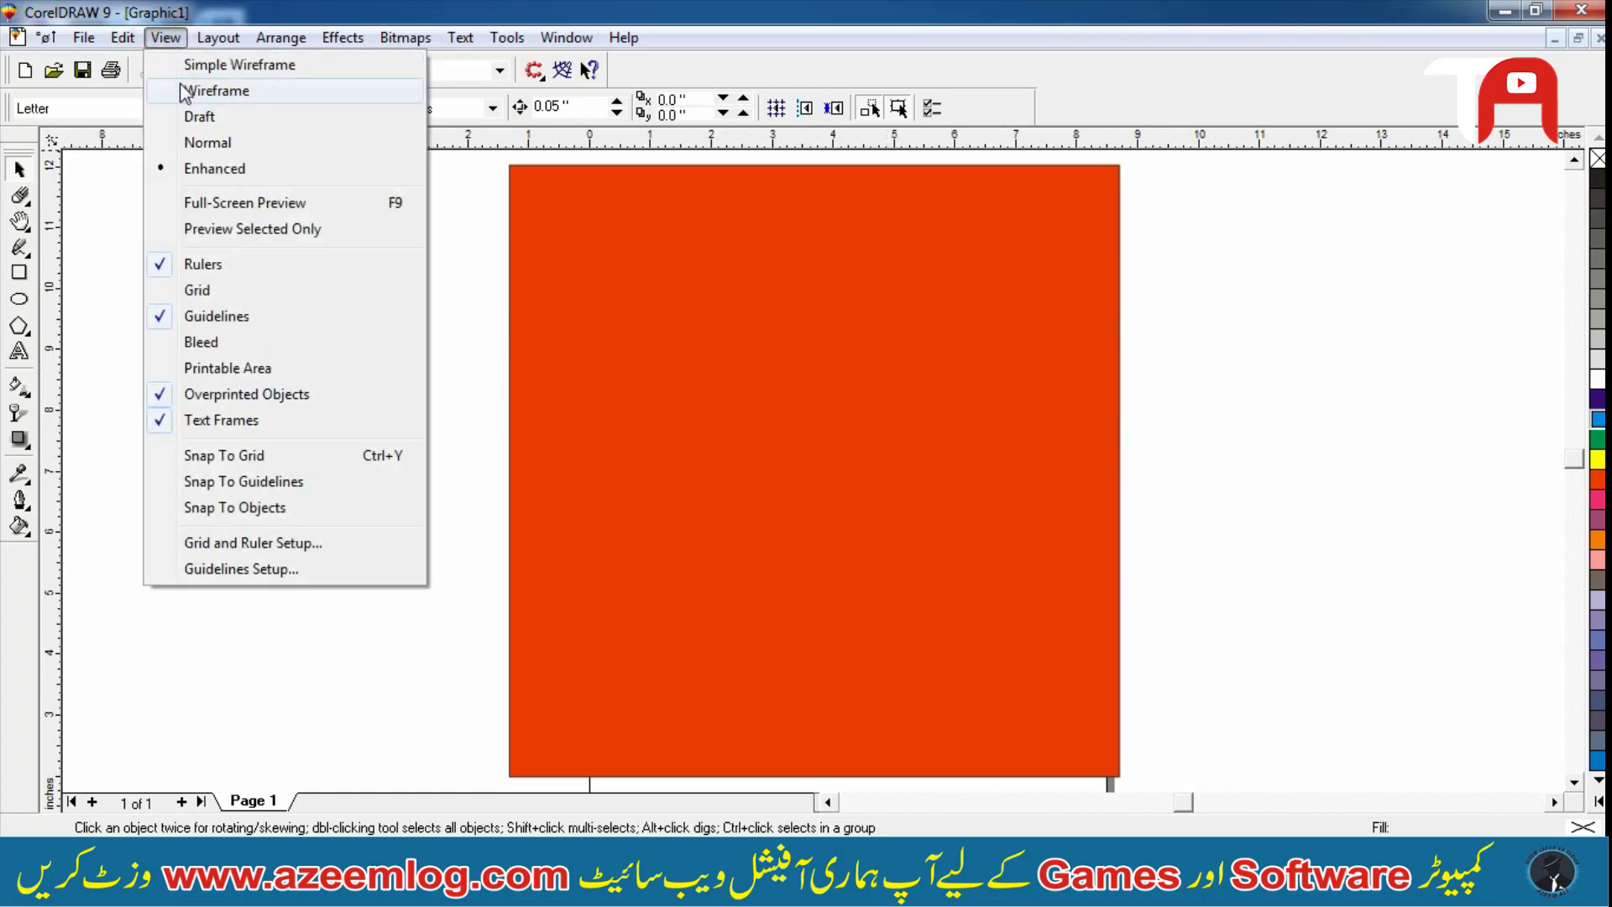
left_click(183, 89)
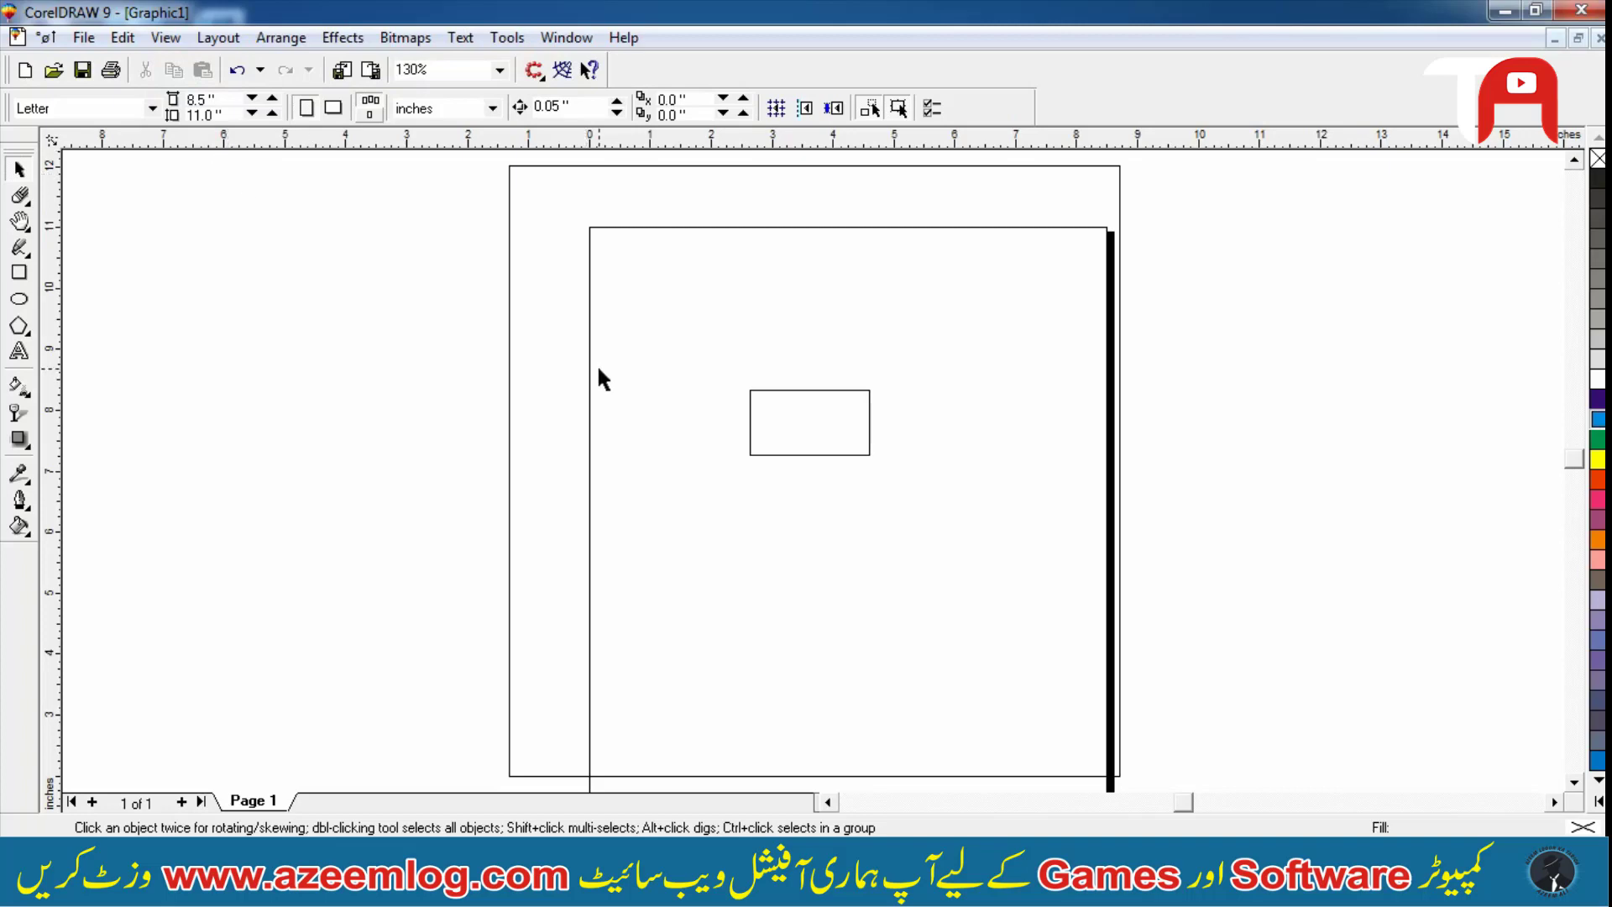
left_click_drag(501, 356, 873, 509)
key("F3")
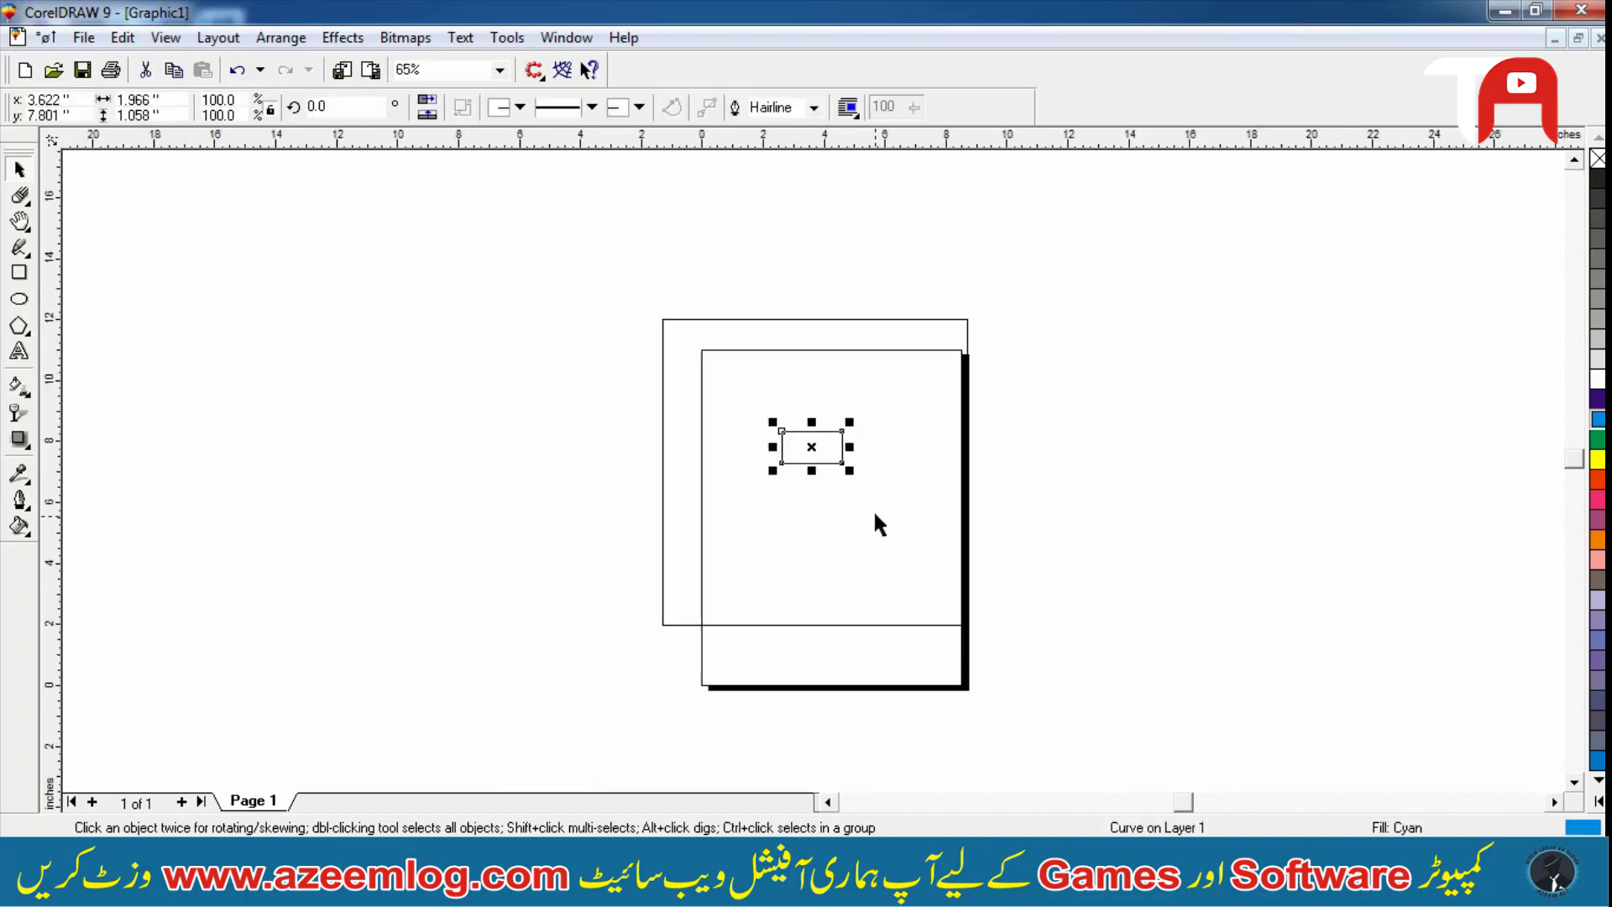
Move the large square and the small rectangle together off the page to its right
left_click_drag(1103, 288, 599, 699)
left_click_drag(841, 457, 1323, 397)
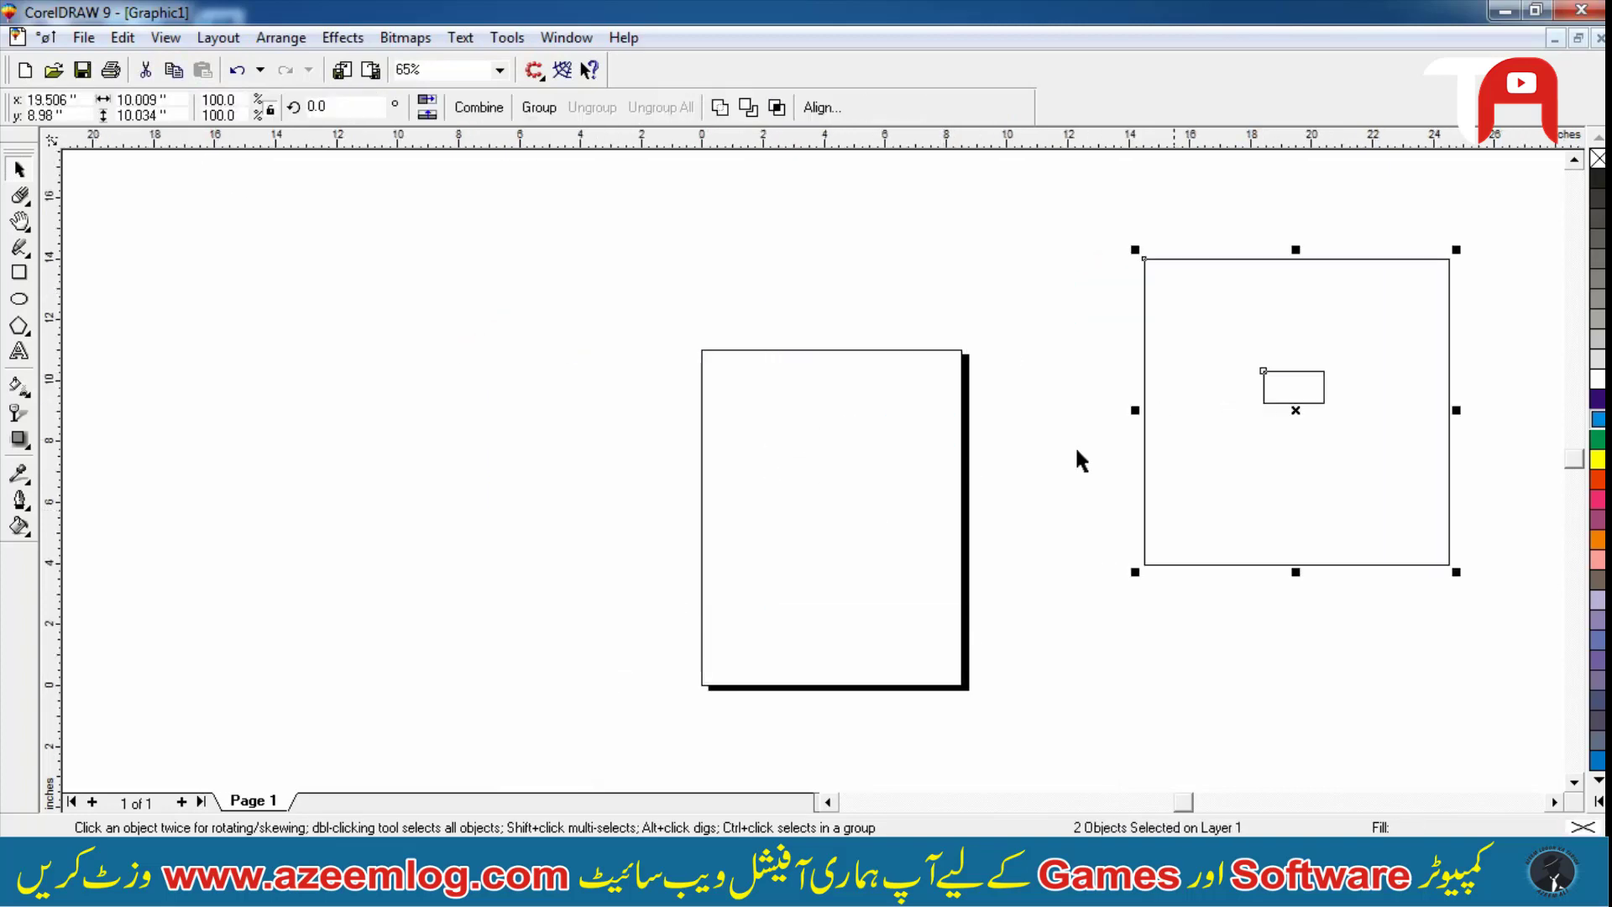
left_click(1048, 438)
left_click(1080, 340)
Select the small rectangle inside the large square and bring it to the front
key("F2")
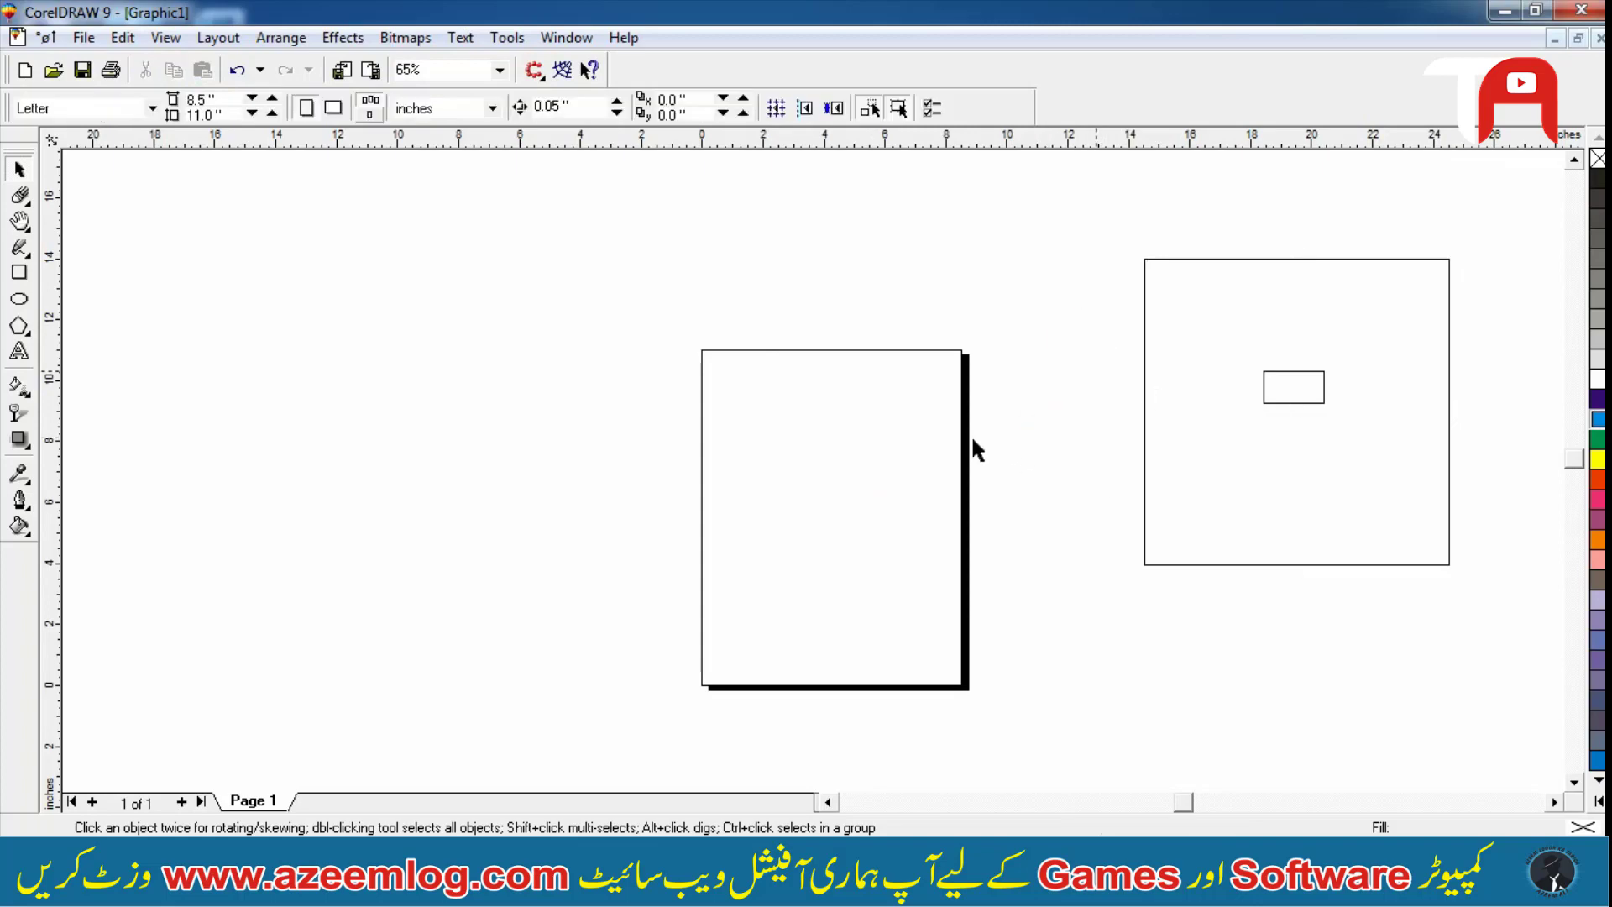
left_click_drag(948, 483, 1544, 240)
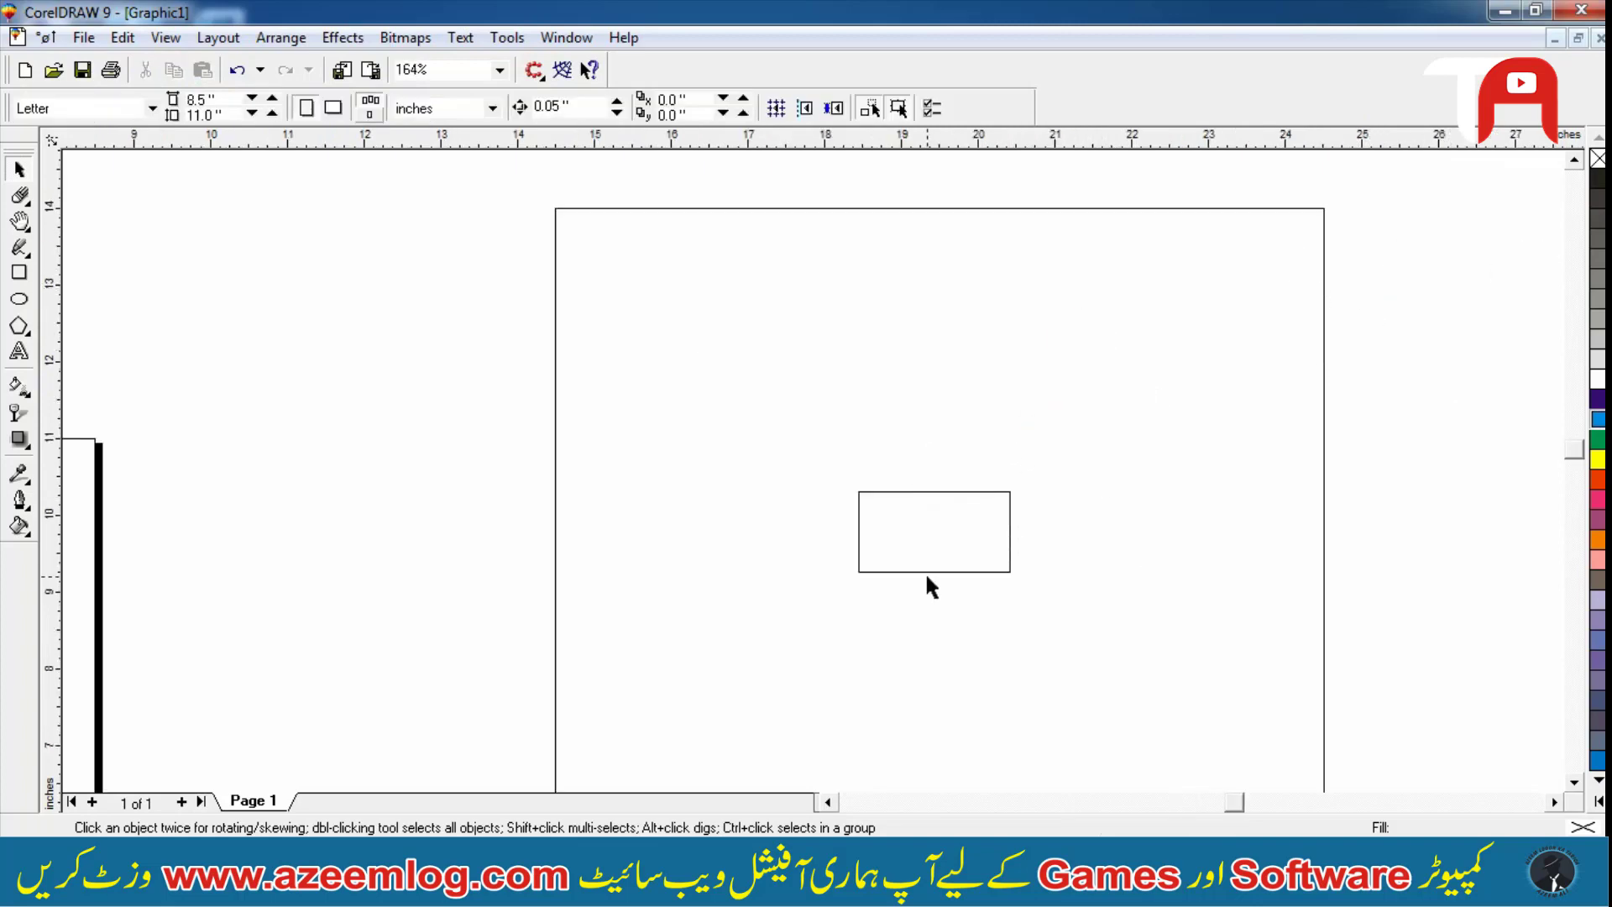
left_click(927, 577)
left_click(924, 570)
left_click_drag(414, 400, 1032, 617)
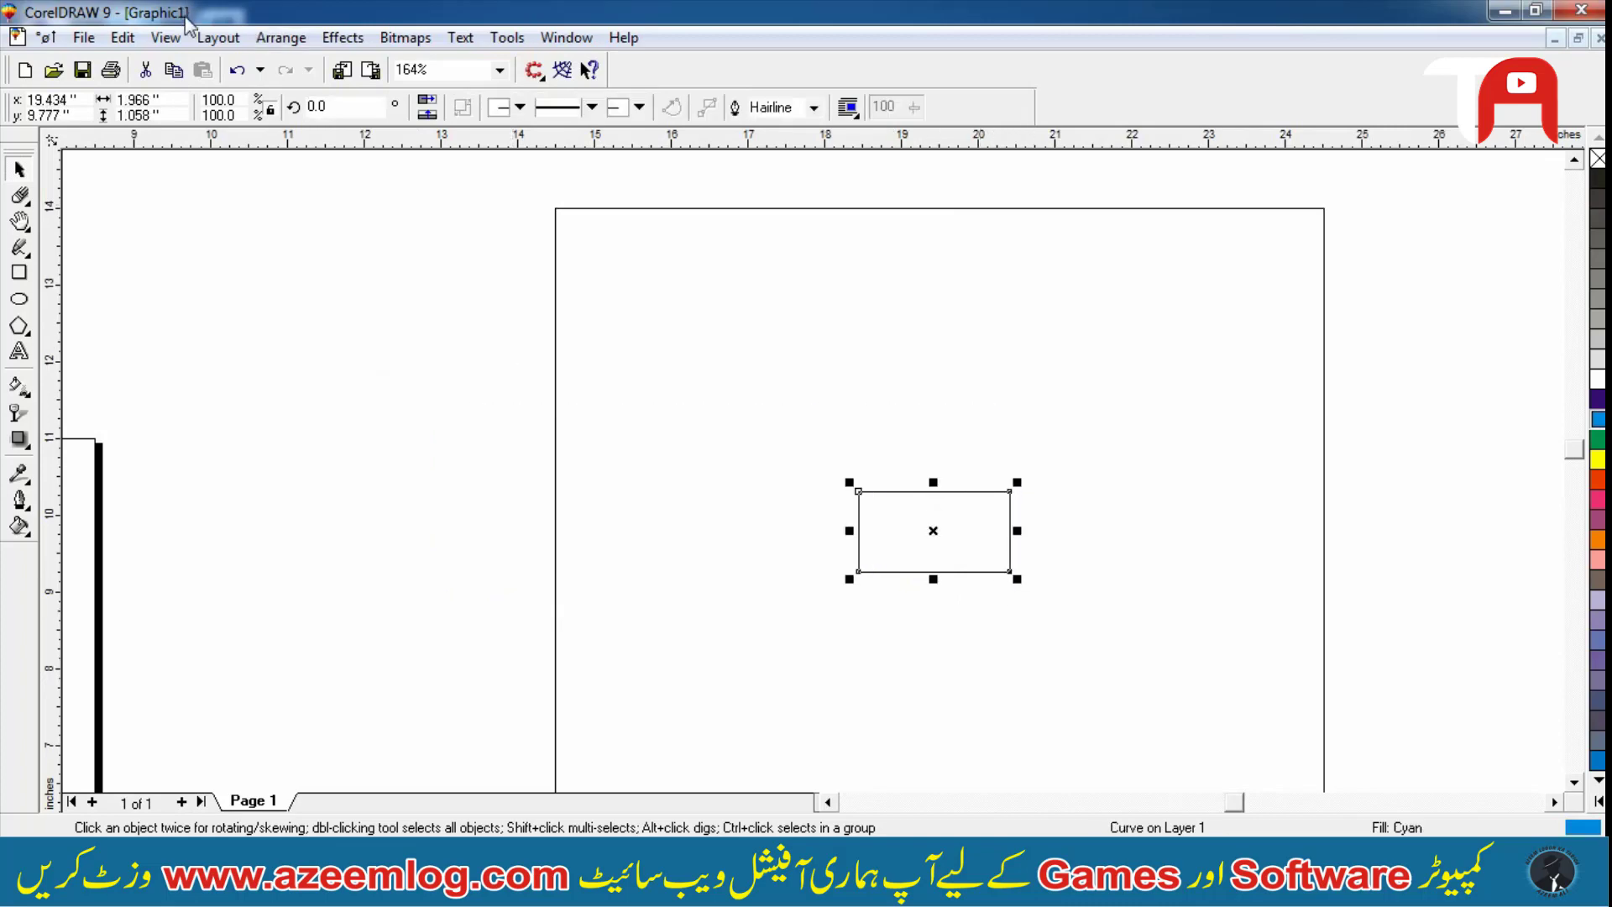
Switch the display to Normal and deselect the small rectangle
left_click(166, 38)
left_click(203, 142)
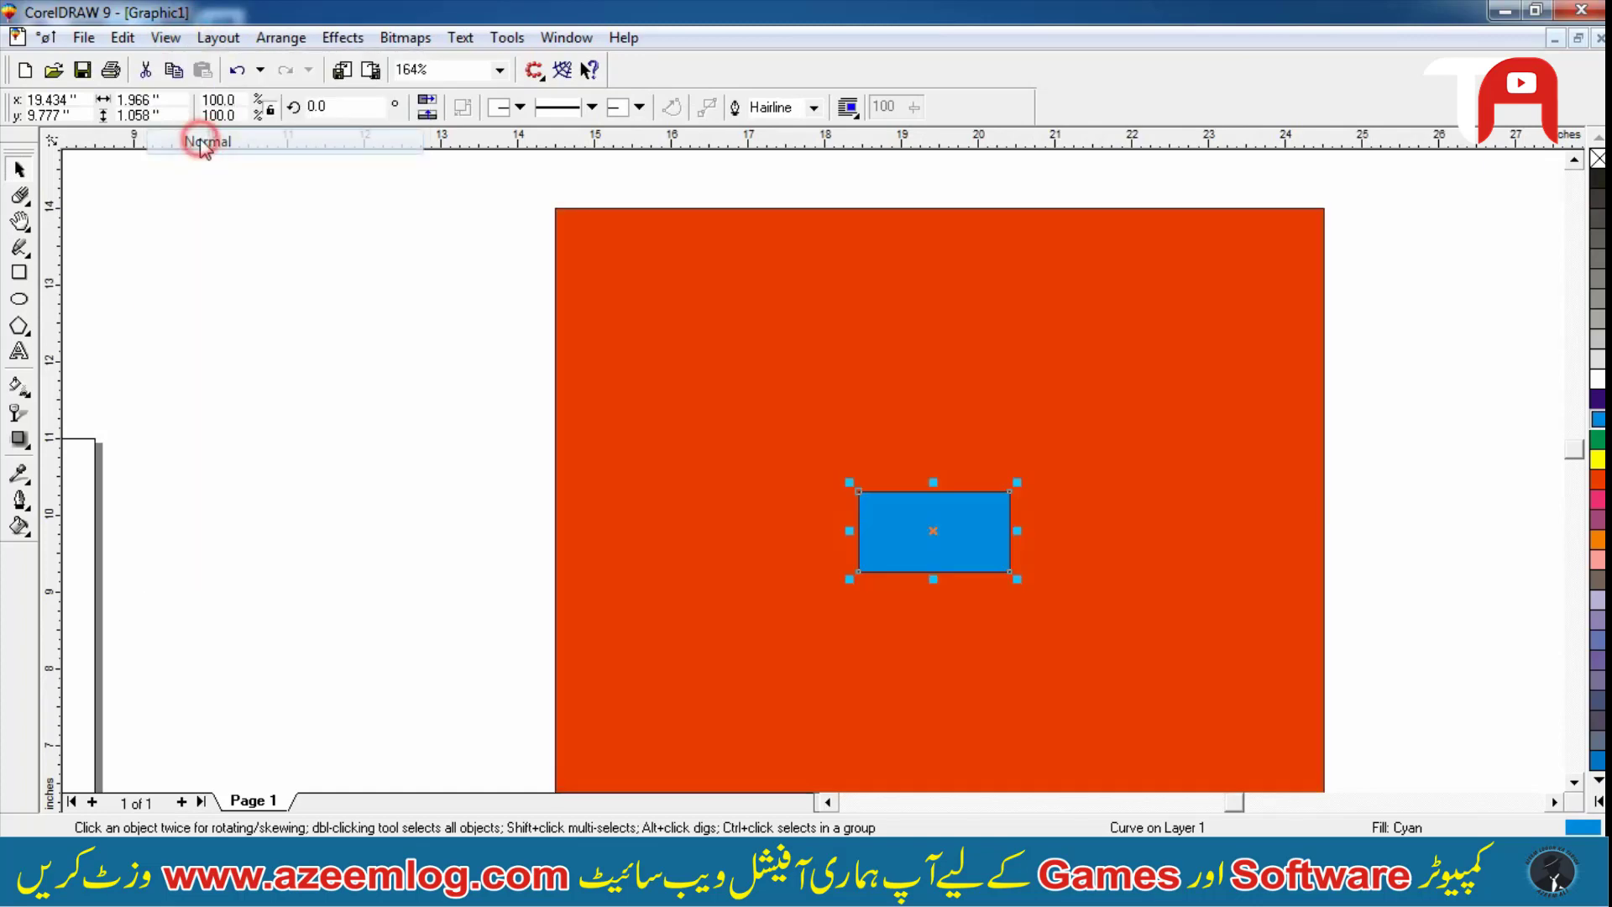
left_click(352, 361)
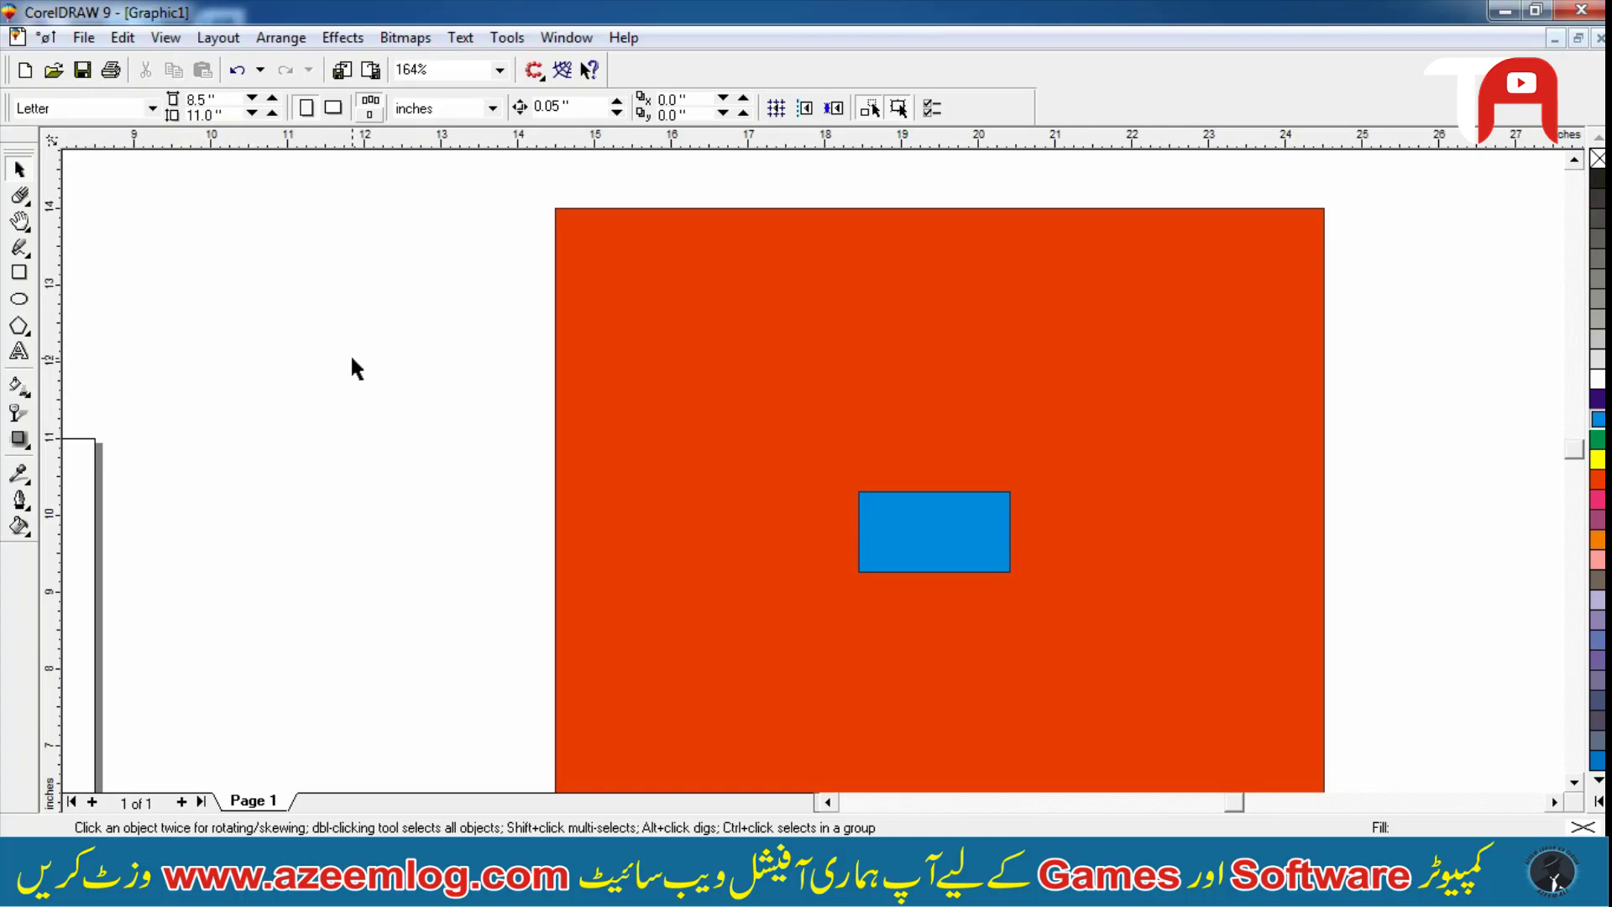
Add the artistic text "Alt + V +w" between the page and the red square and enlarge it to about 60 pt
scroll(350, 353, "down", 1)
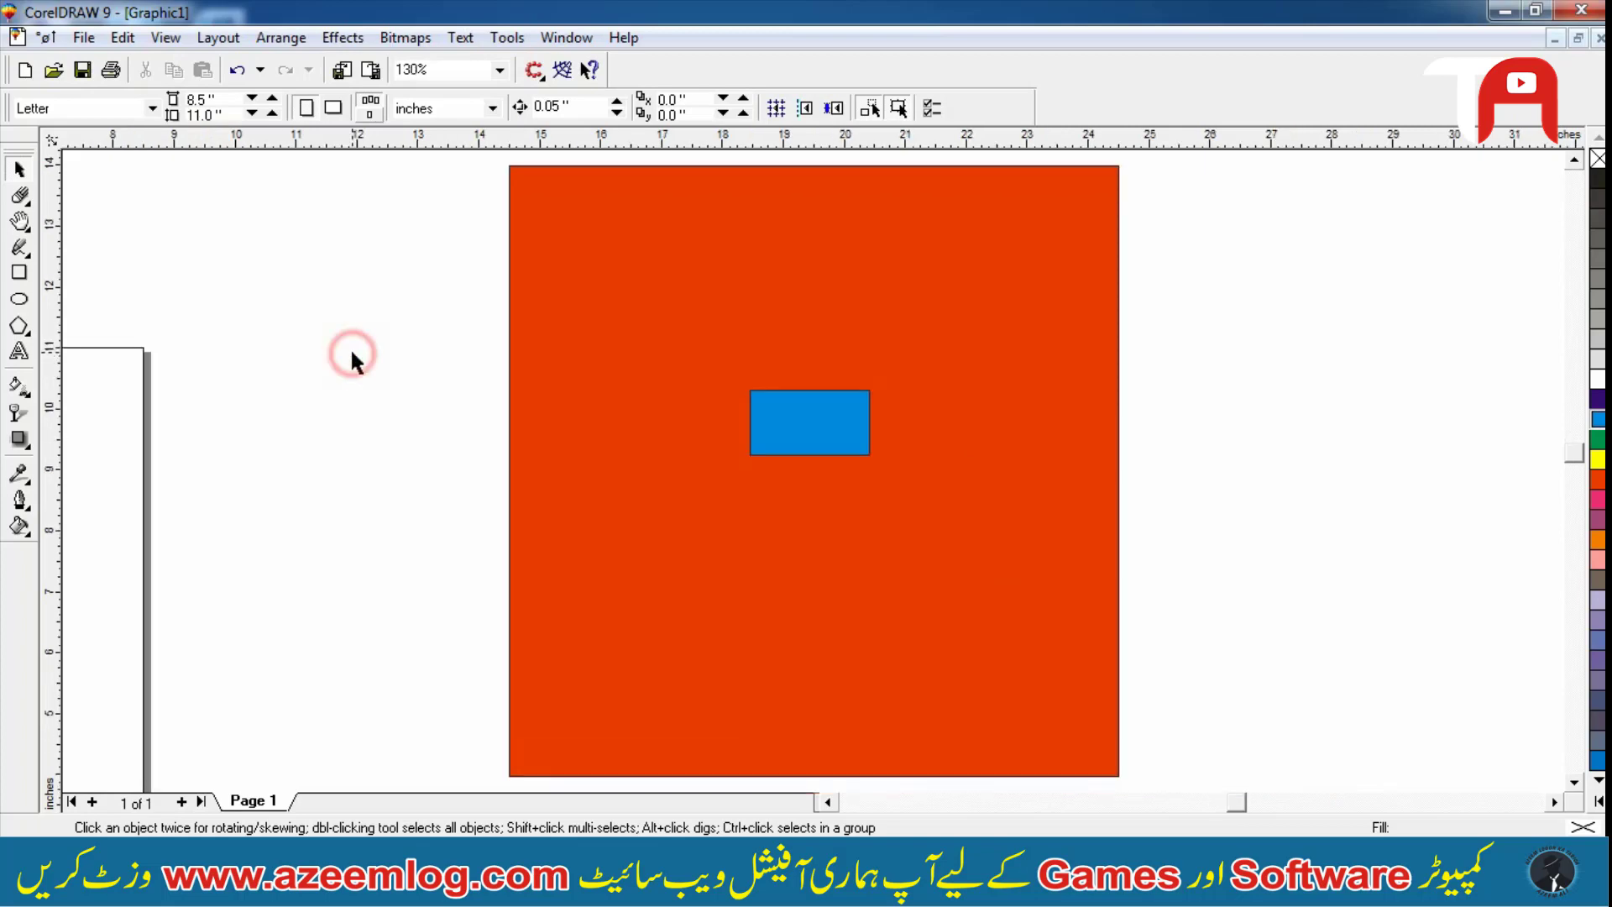
left_click(19, 351)
left_click(174, 339)
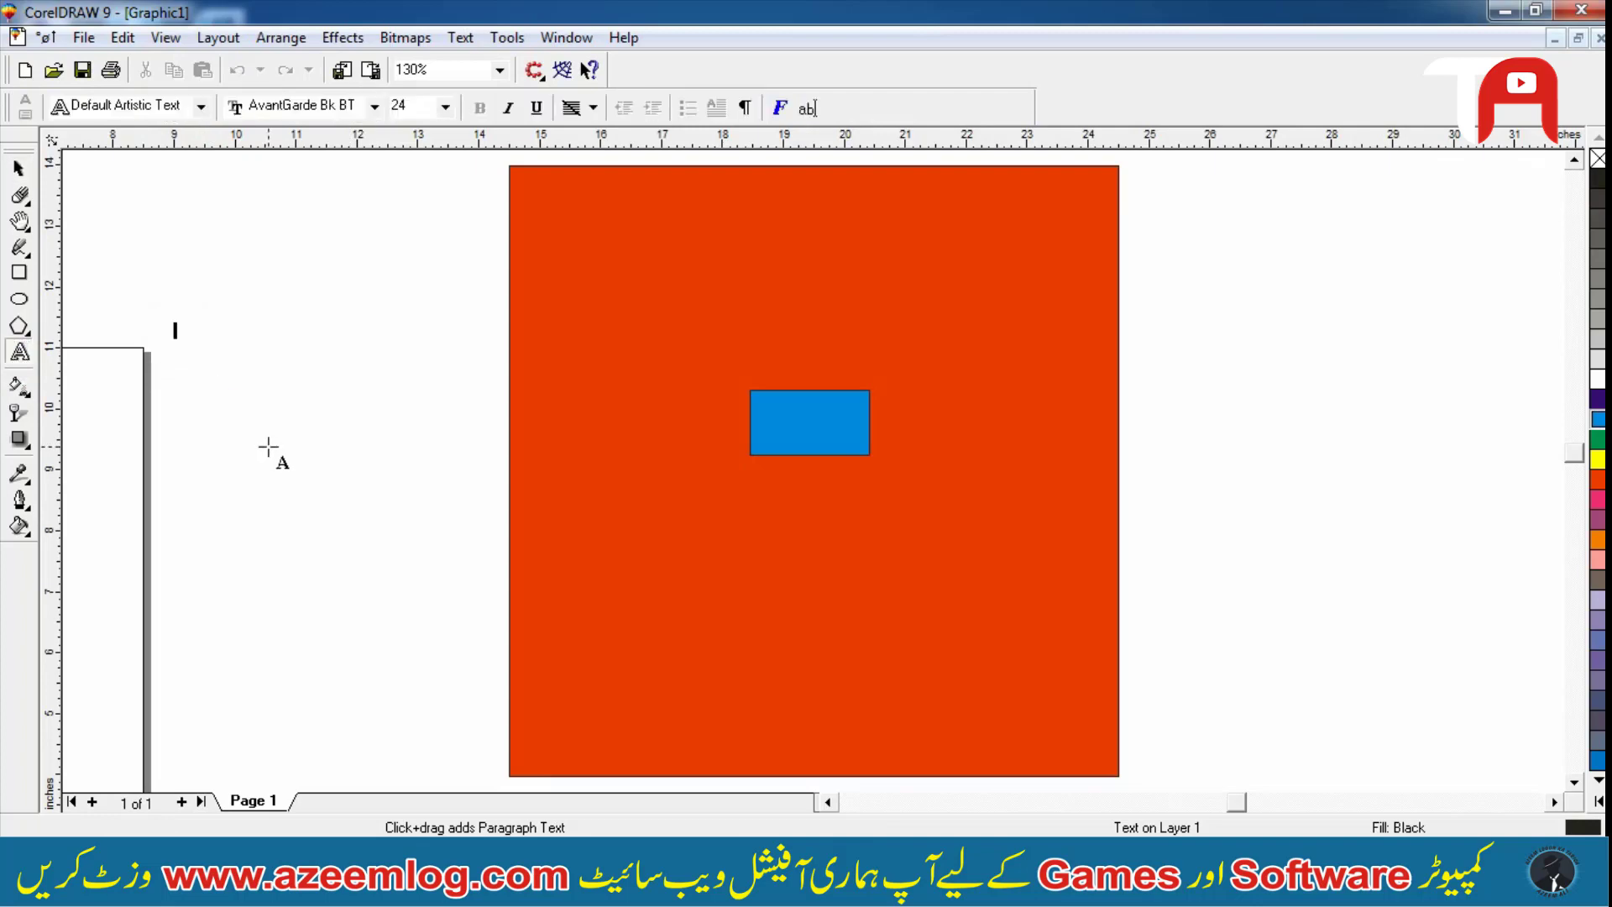
type("Al")
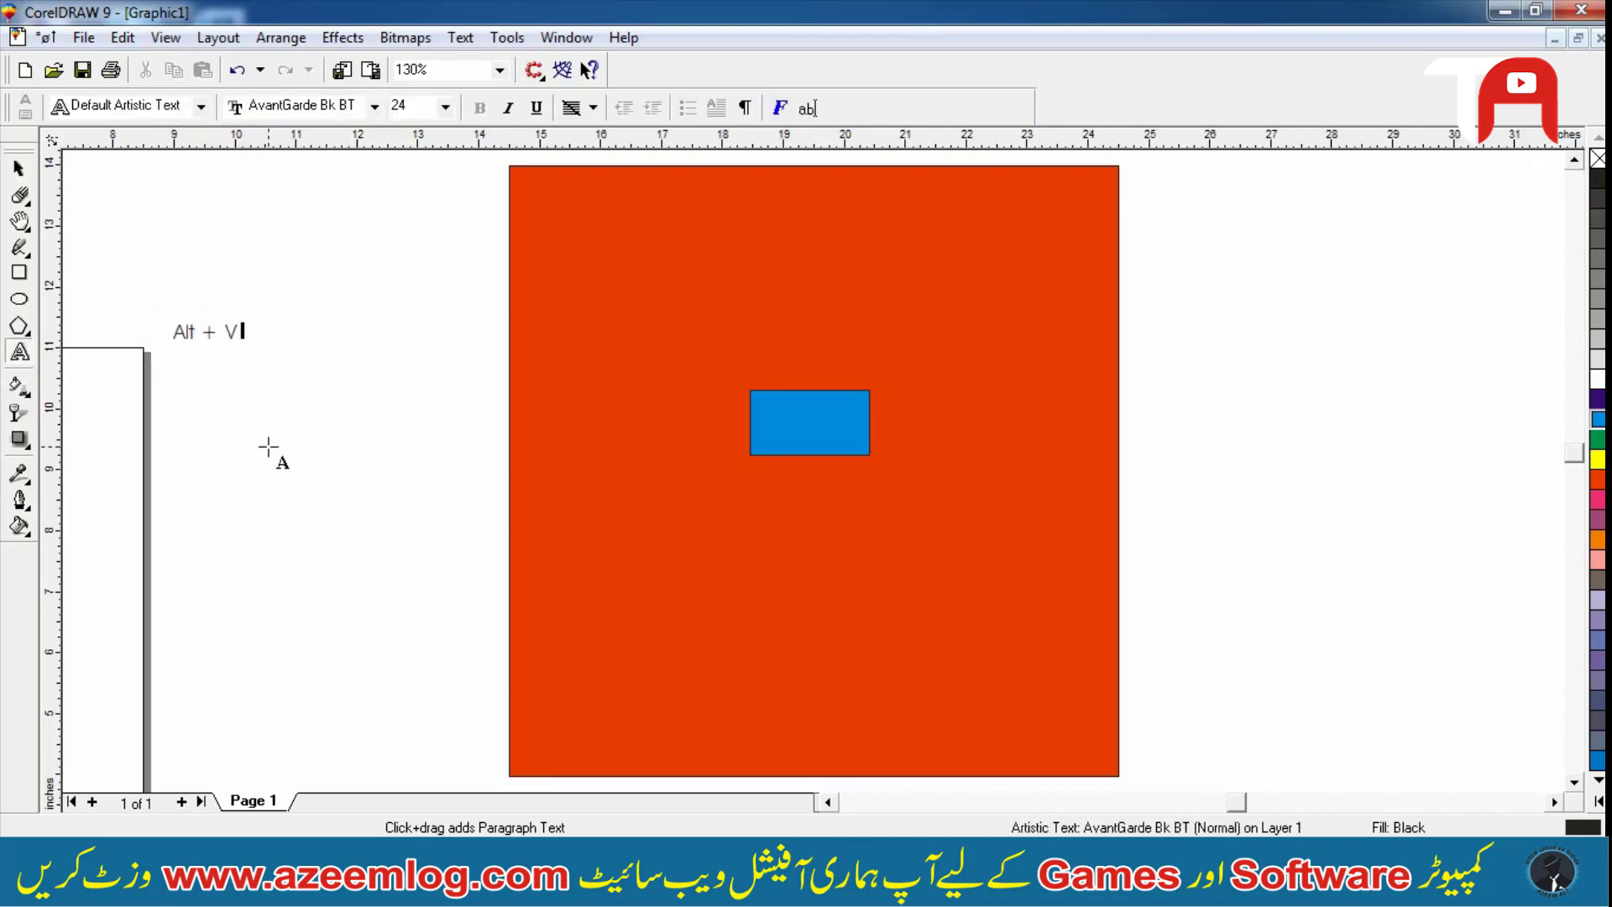
type("t + V + w")
key("ctrl+space")
left_click_drag(280, 317, 425, 244)
left_click(454, 302)
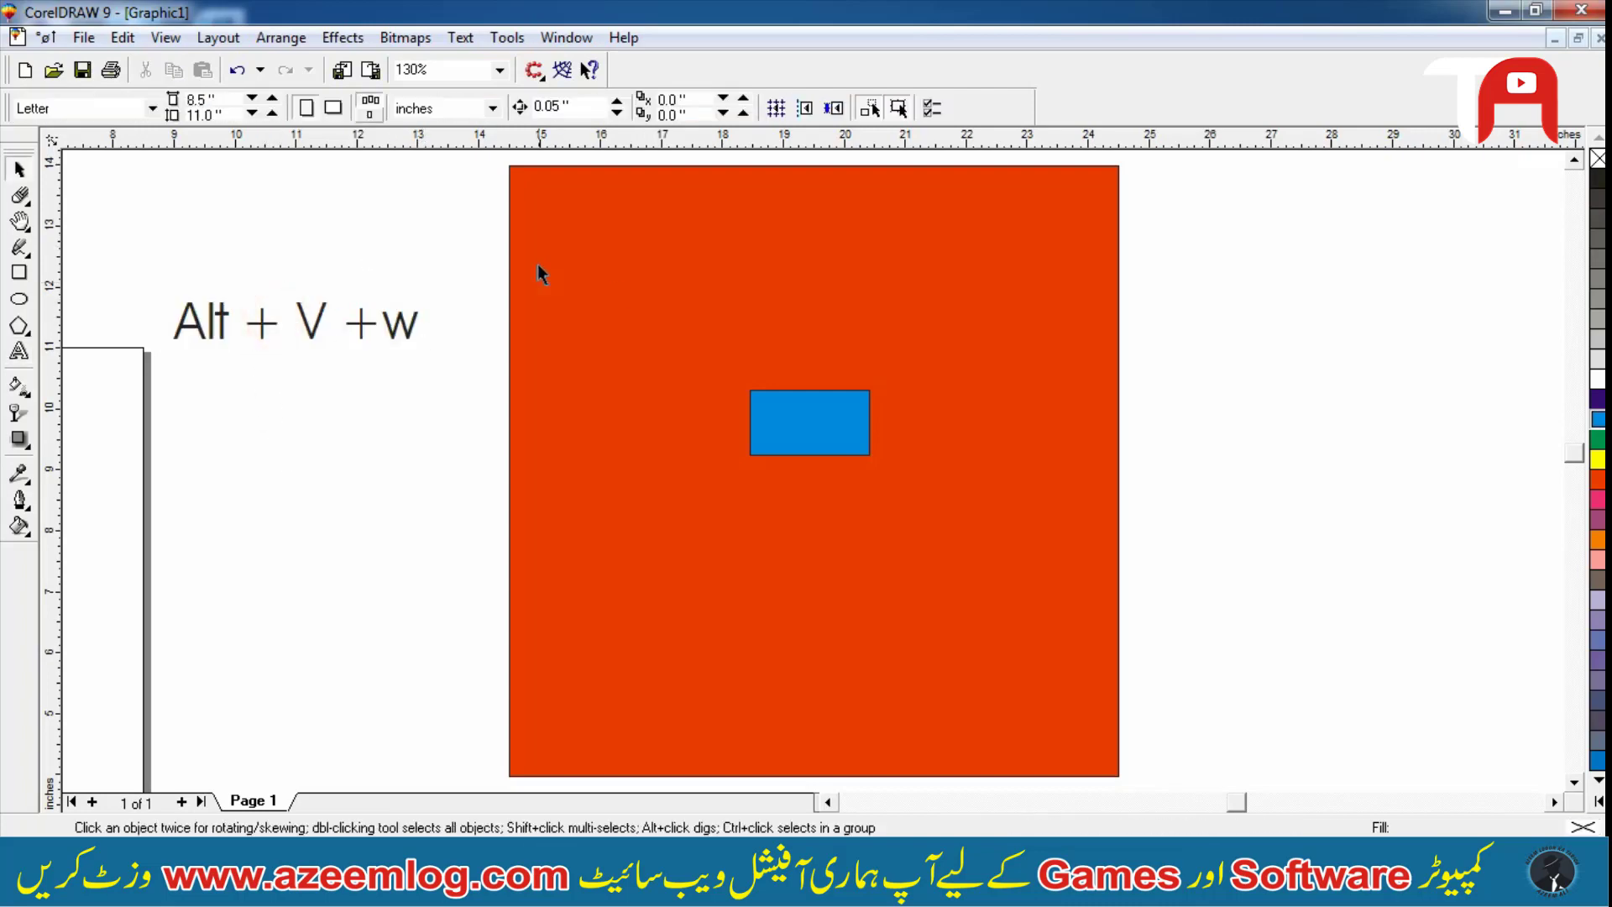
Switch the display to Wireframe using the shortcut written in the text, leaving nothing selected
key("alt+v")
key("w")
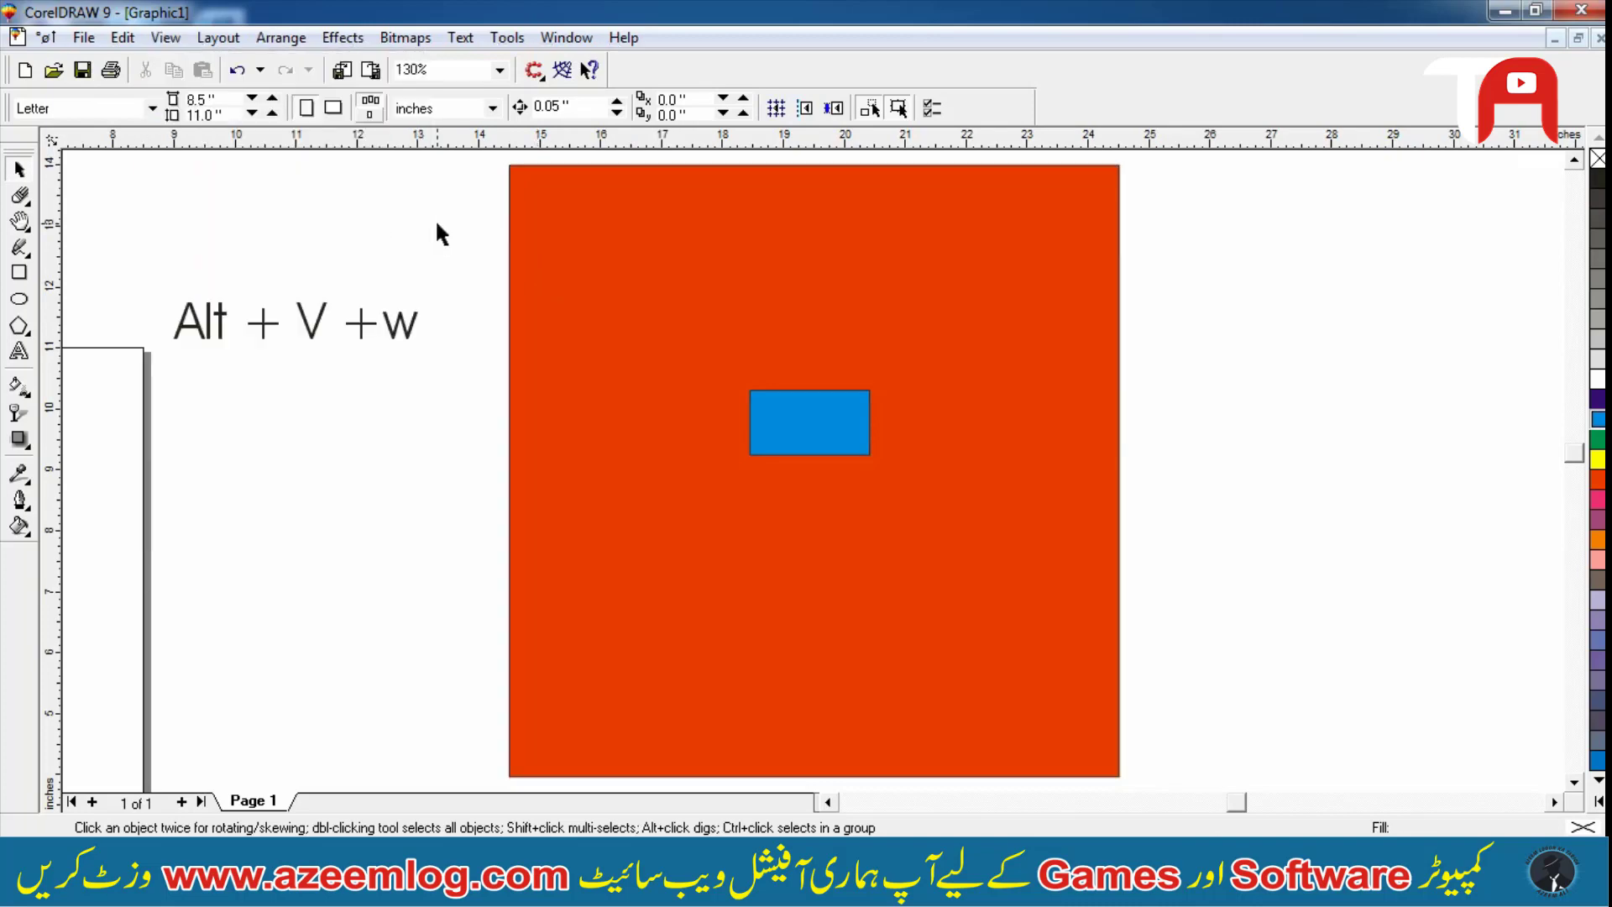
left_click(513, 257)
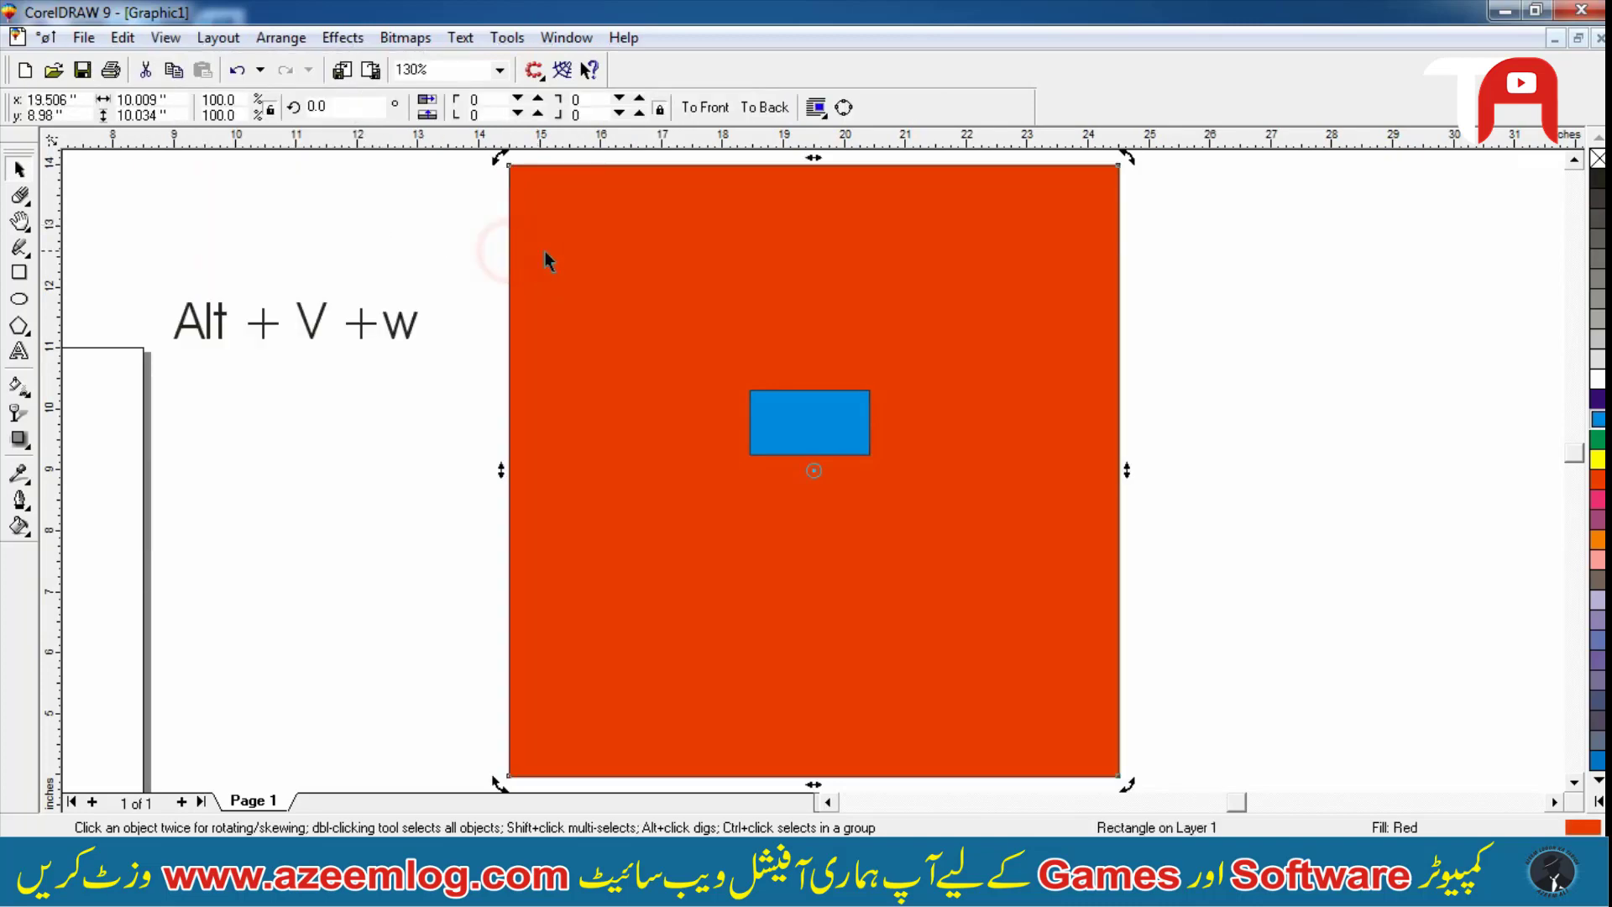
key("alt+v")
key("w")
left_click(489, 246)
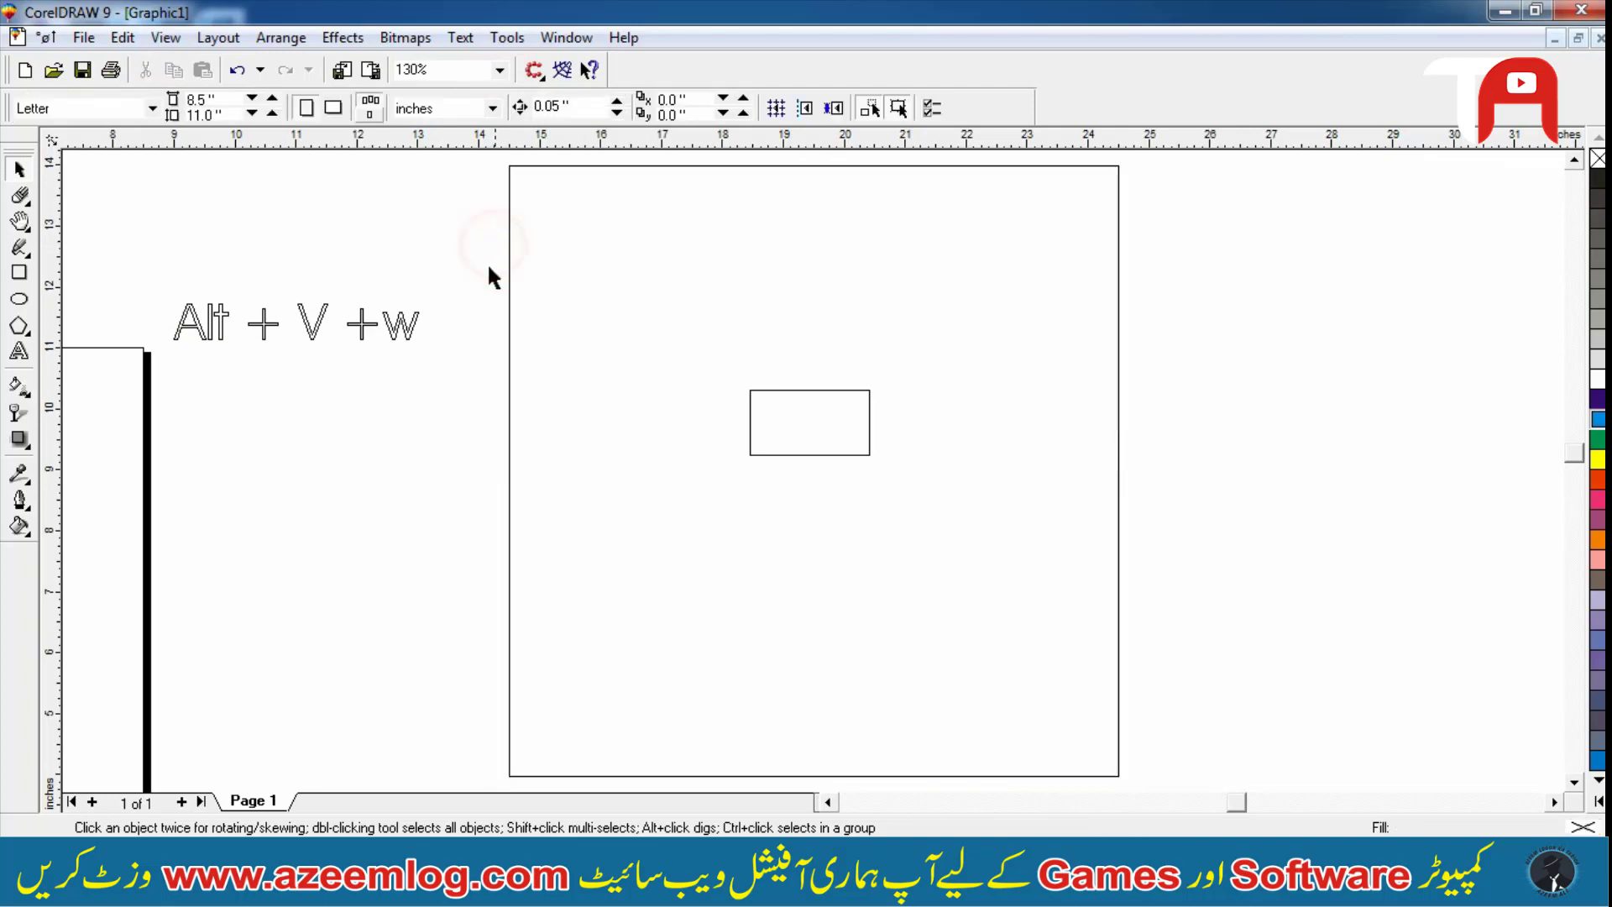
Place a copy of the "Alt + V +w" text directly below the original
left_click(417, 321)
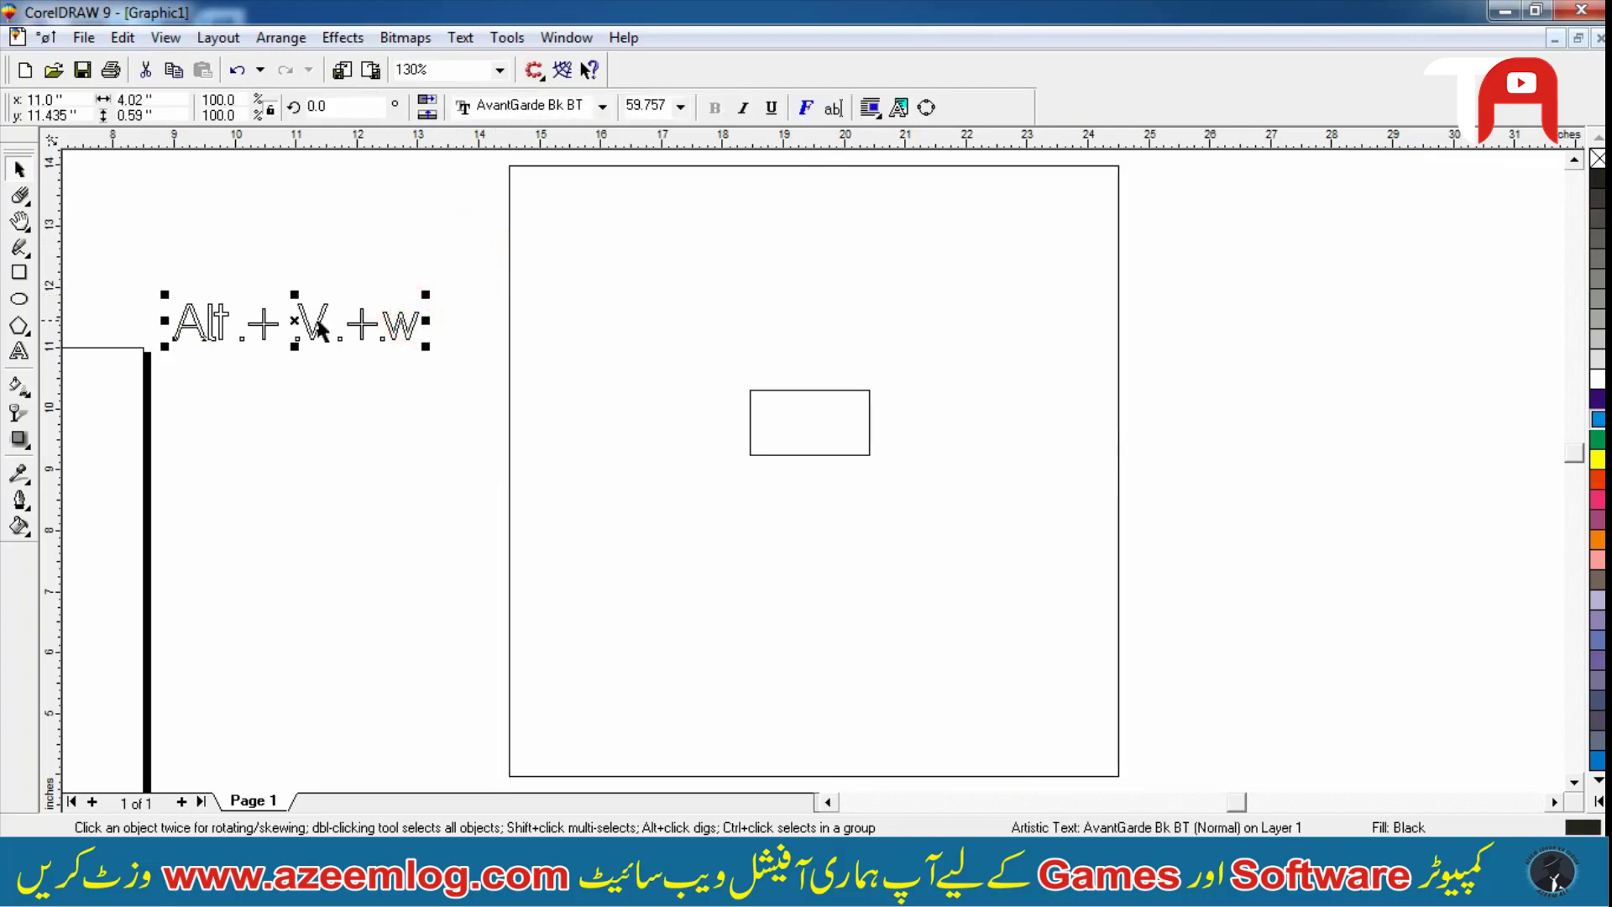
left_click_drag(299, 317, 294, 389)
right_click(294, 389)
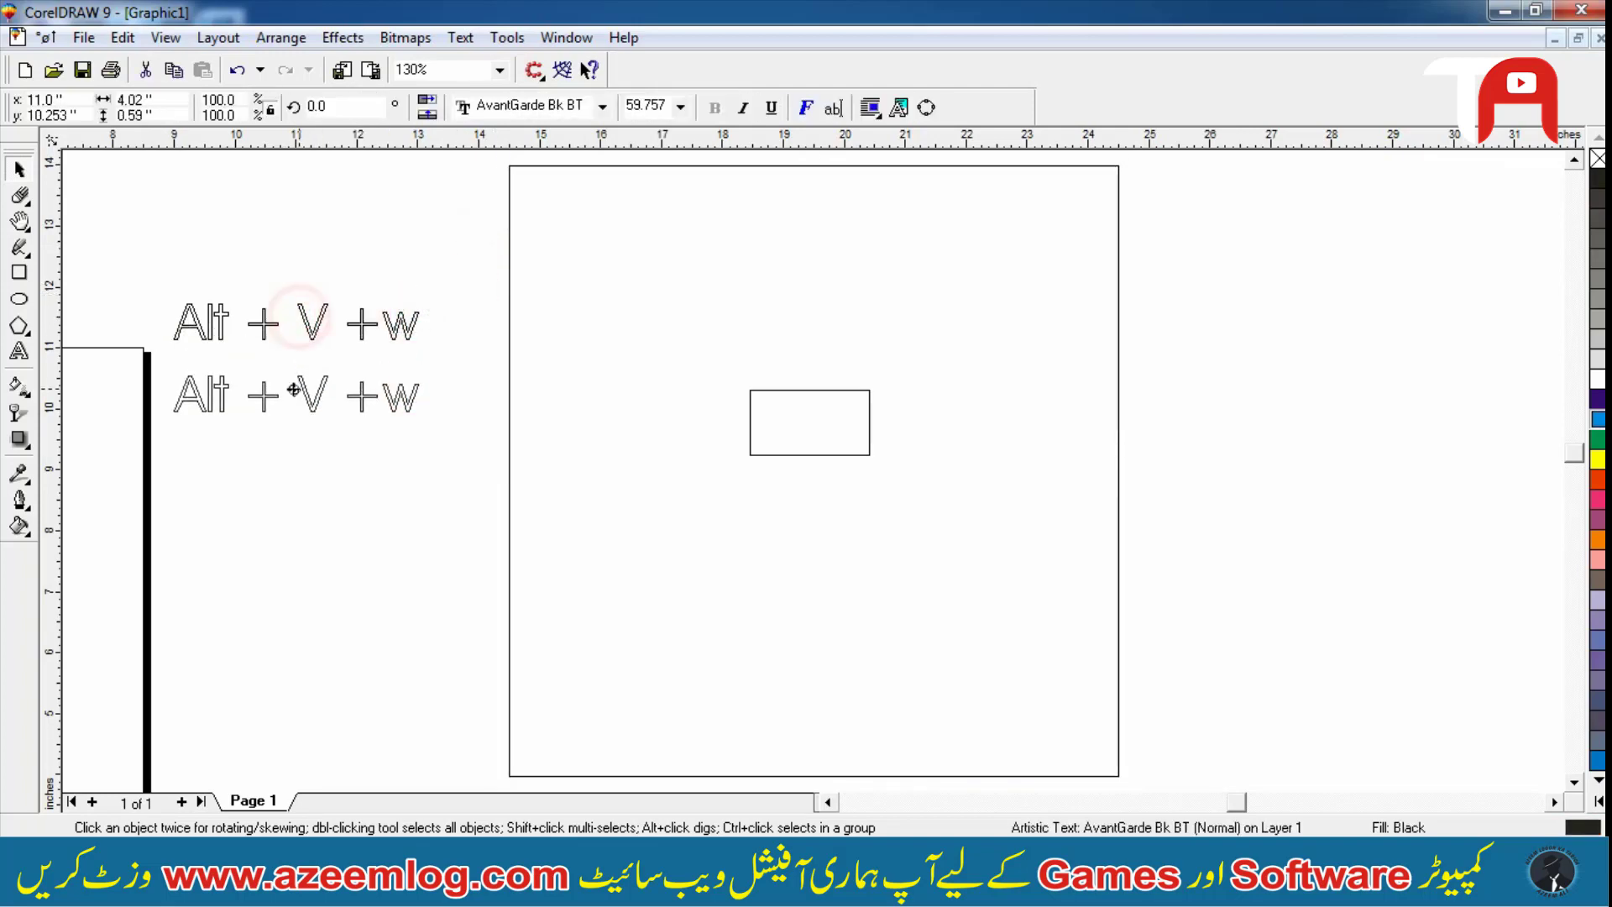
Change the last letter of the copied text so it reads "Alt + V +E"
key("F8")
type("\\")
key("BackSpace")
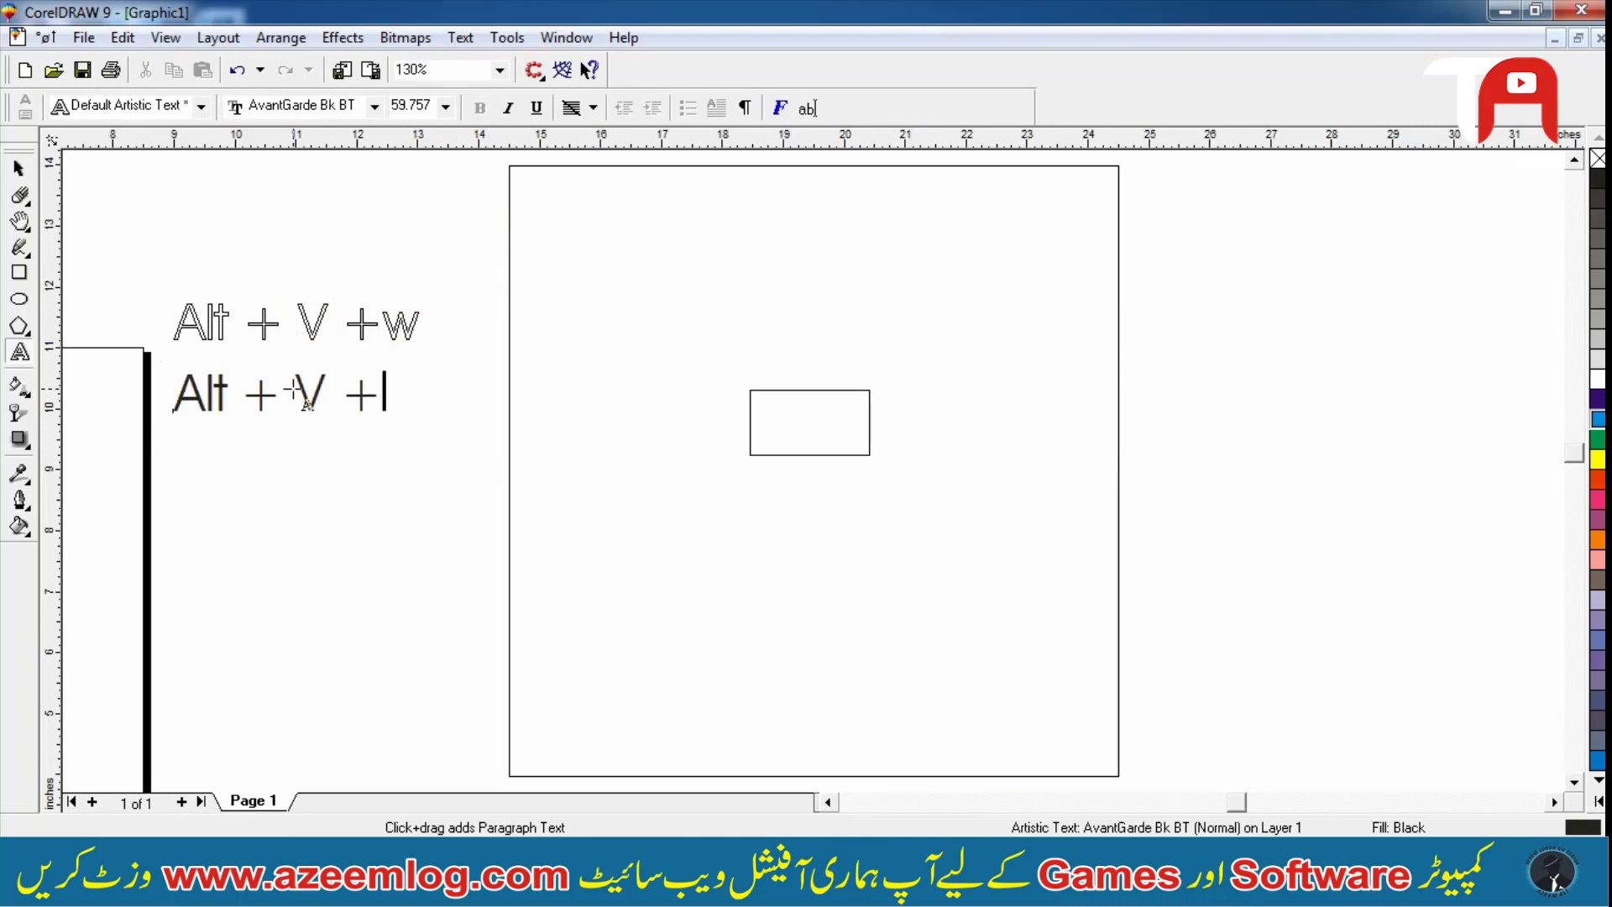
type("E")
key("ctrl+space")
Deselect the text and switch the display to Enhanced
left_click(423, 569)
key("alt+v")
key("e")
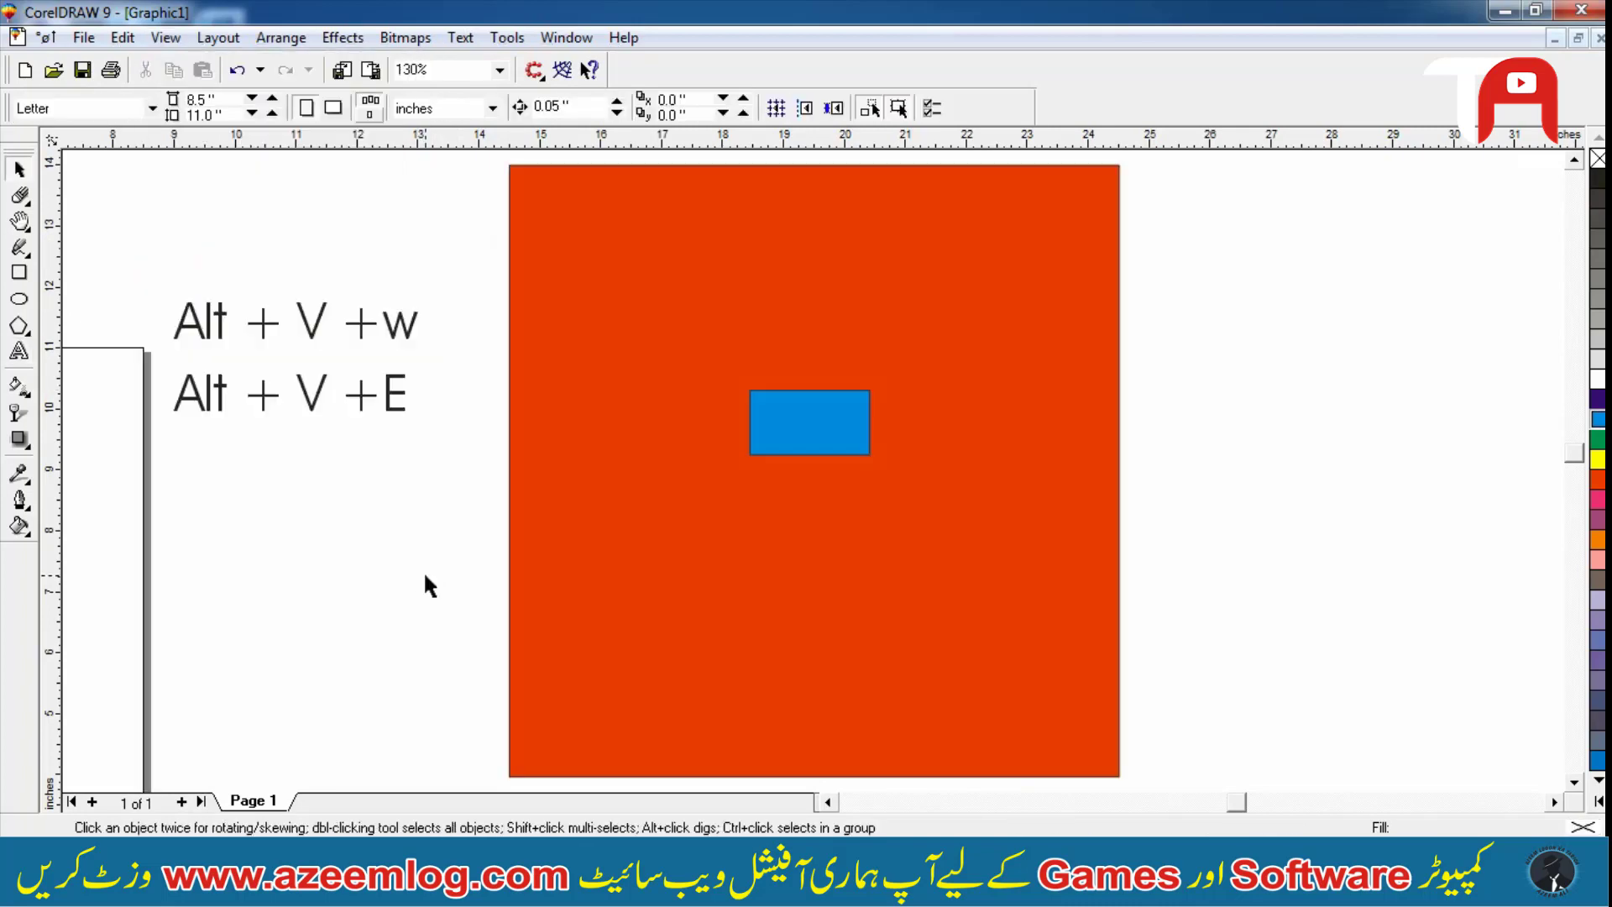
Select both shortcut text lines and center them horizontally on each other
left_click_drag(463, 277, 172, 477)
left_click(278, 192)
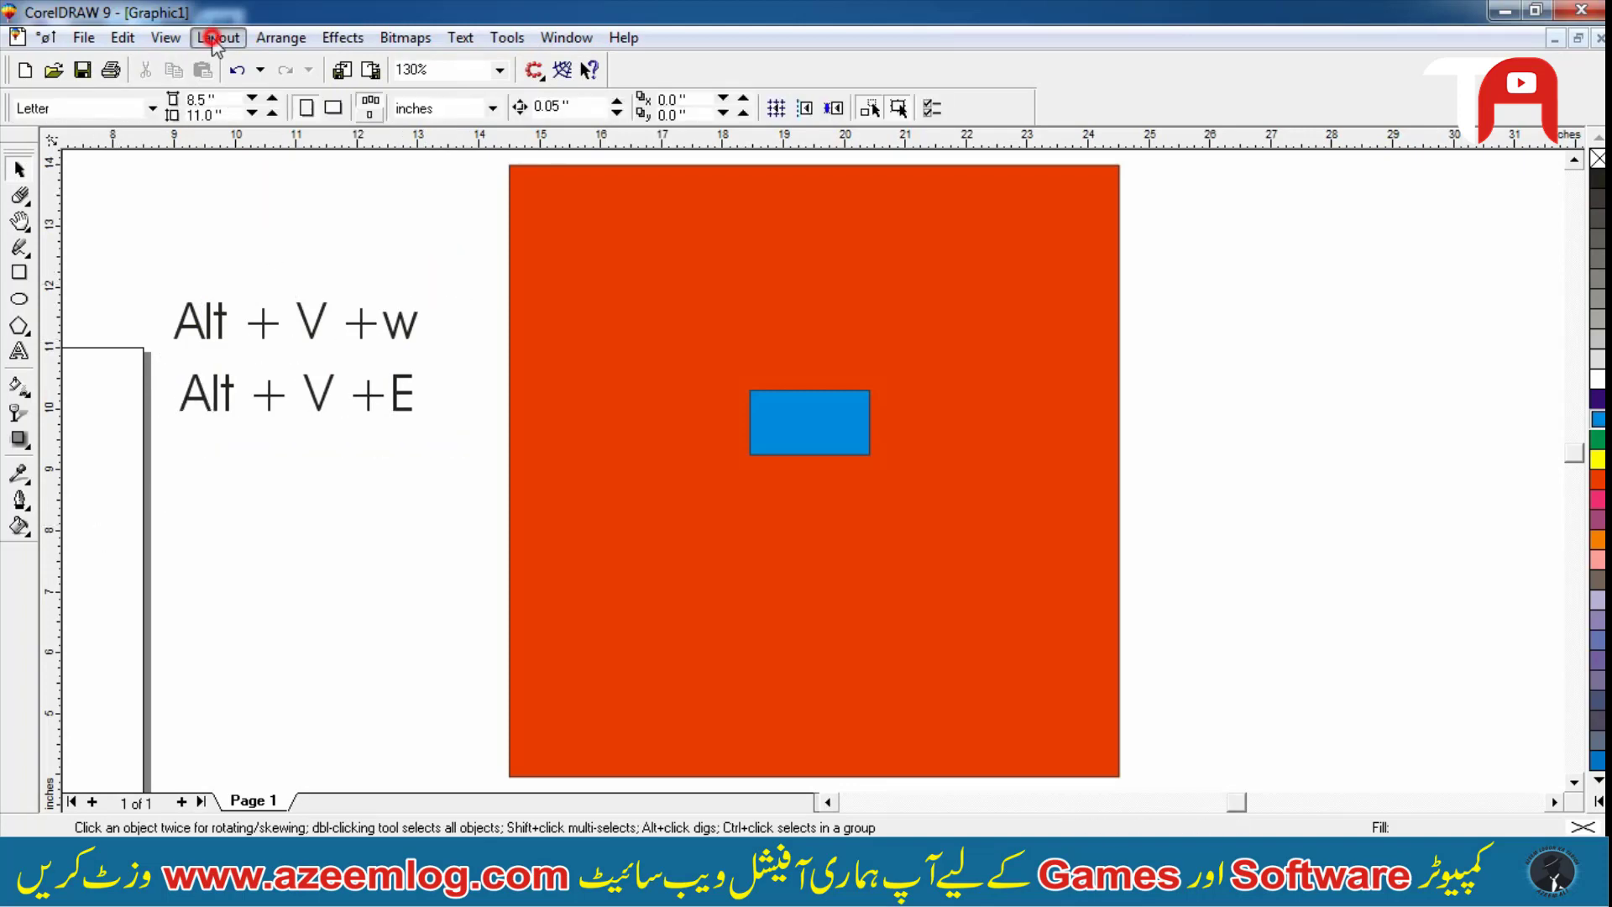
left_click(217, 38)
mouse_move(165, 38)
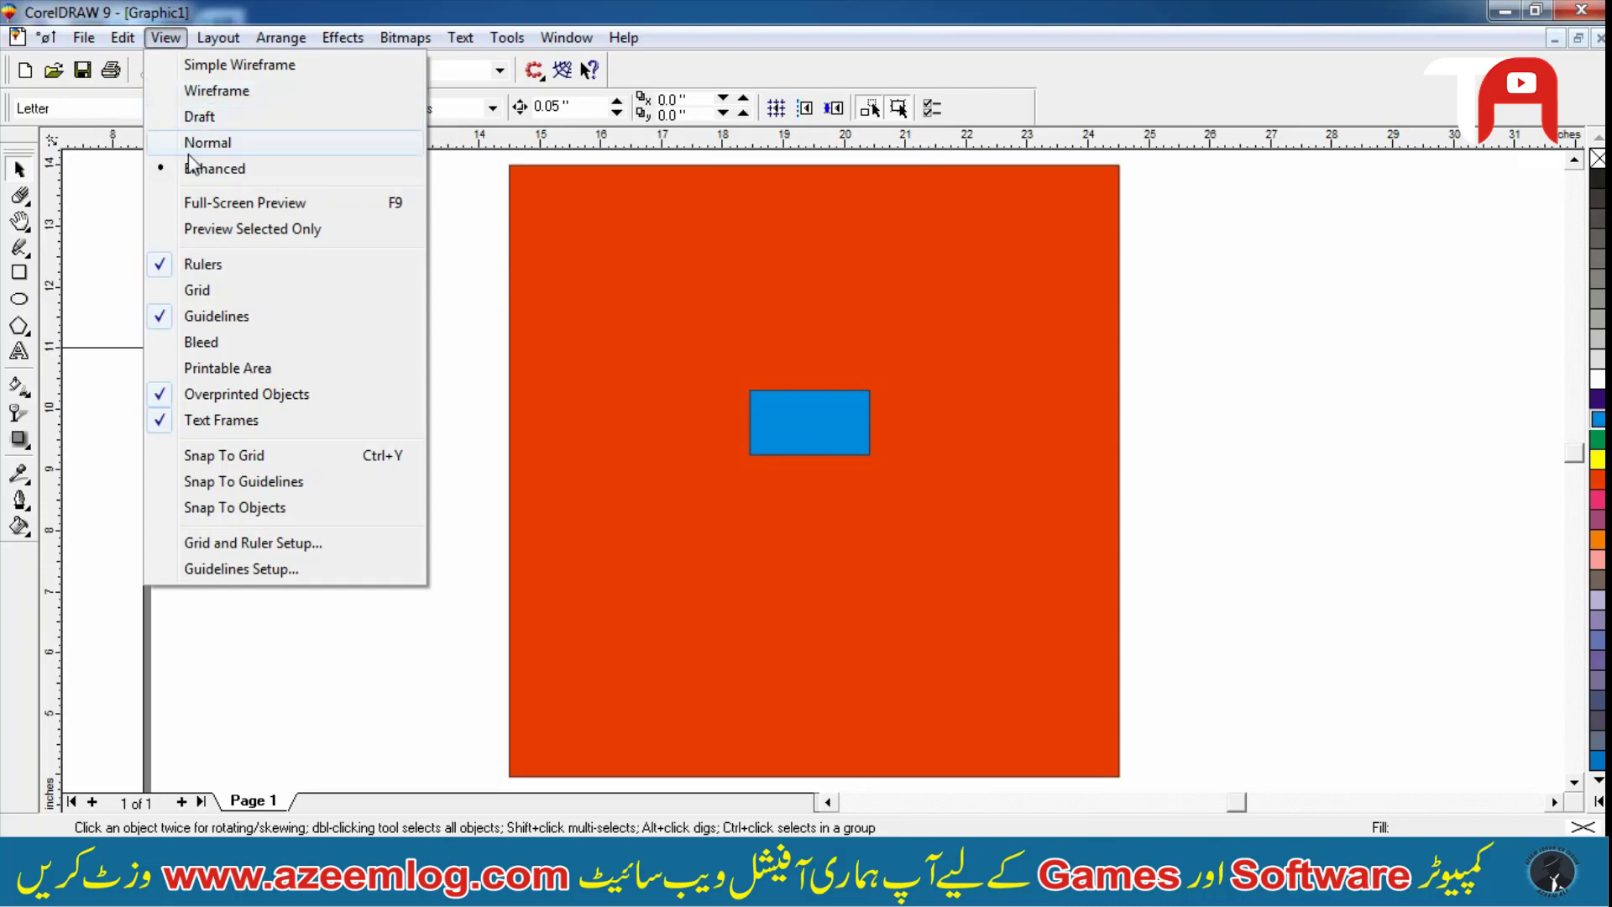
Clear any selection, then switch the display to Wireframe and back to Enhanced
left_click(377, 611)
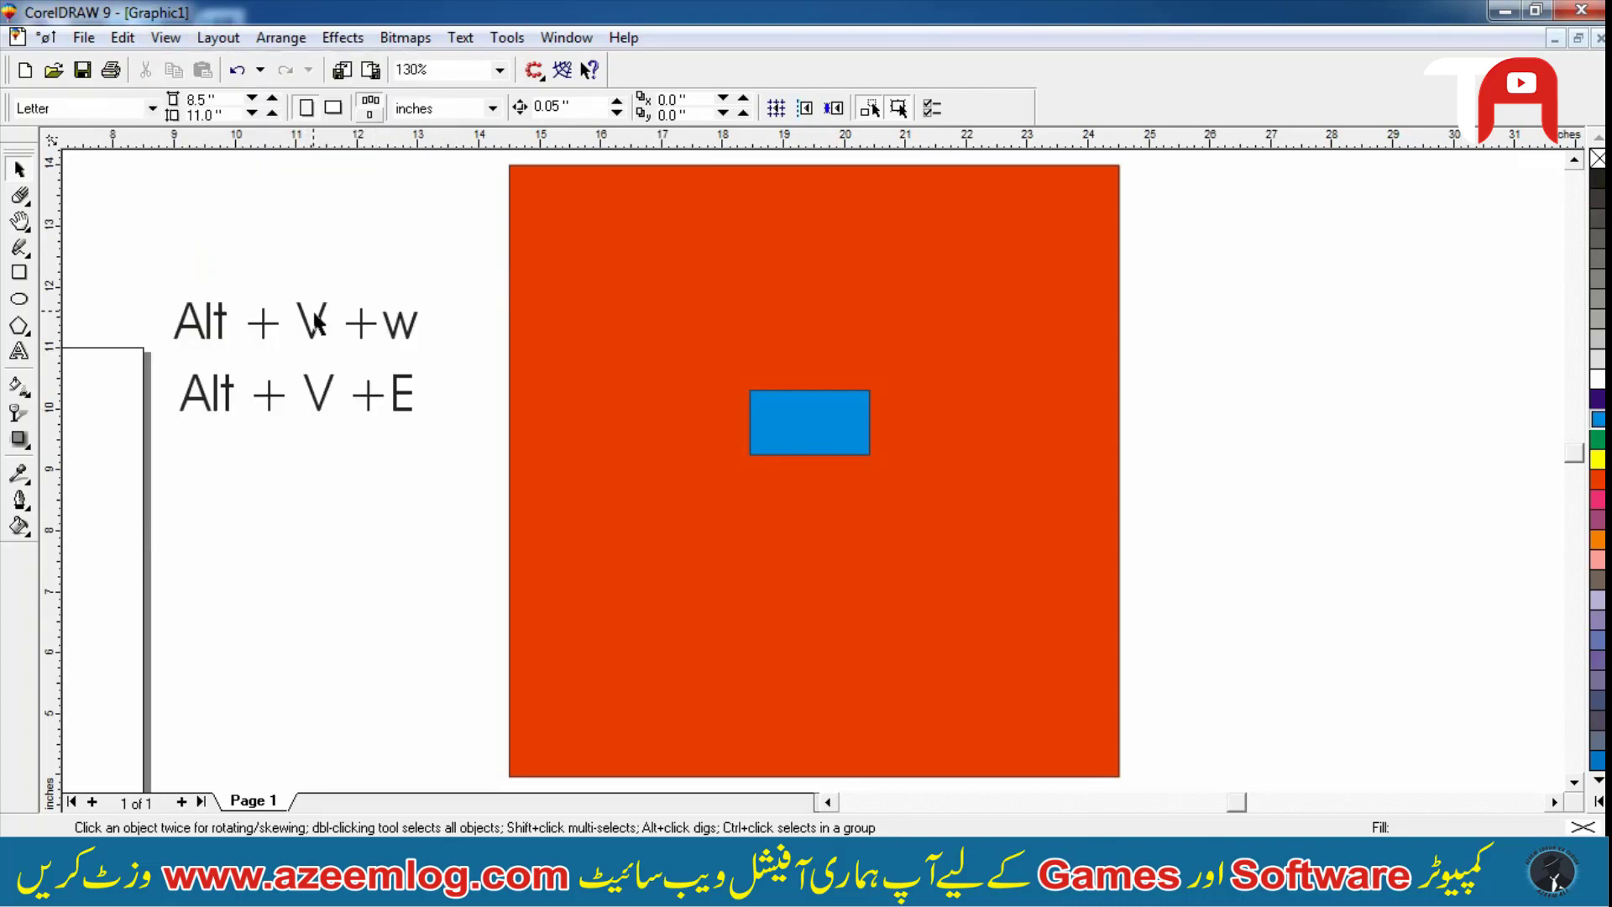
left_click(317, 340)
left_click(361, 260)
key("alt+v")
key("w")
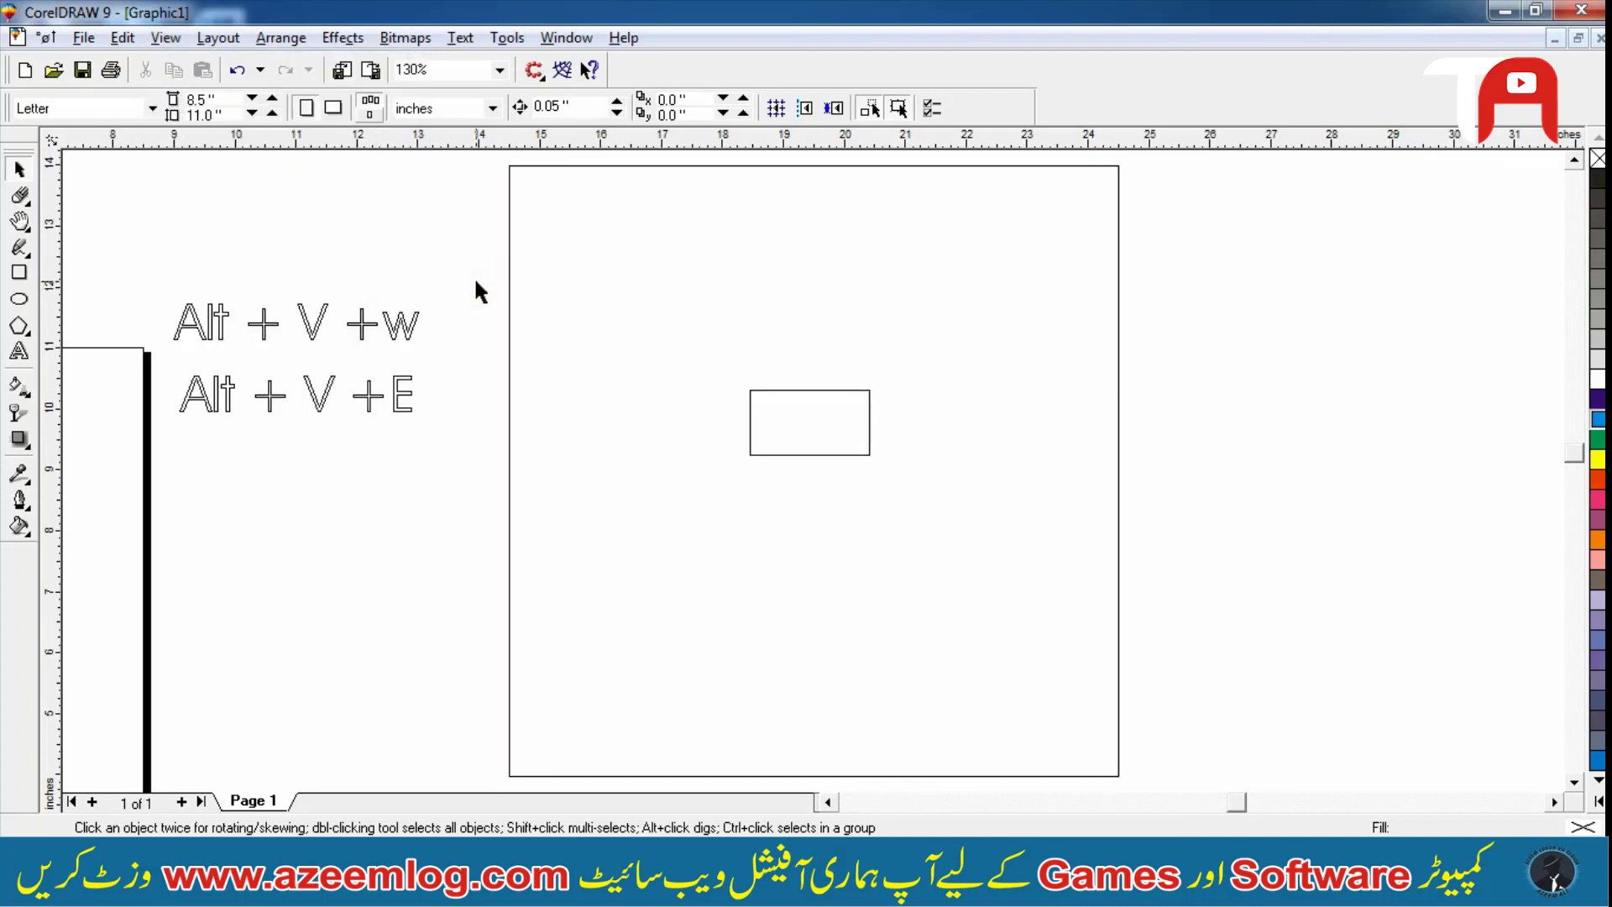
key("alt+v")
key("e")
Set both shortcut text lines to bold Arial
left_click_drag(457, 252, 142, 491)
left_click(267, 262)
key("alt+Left")
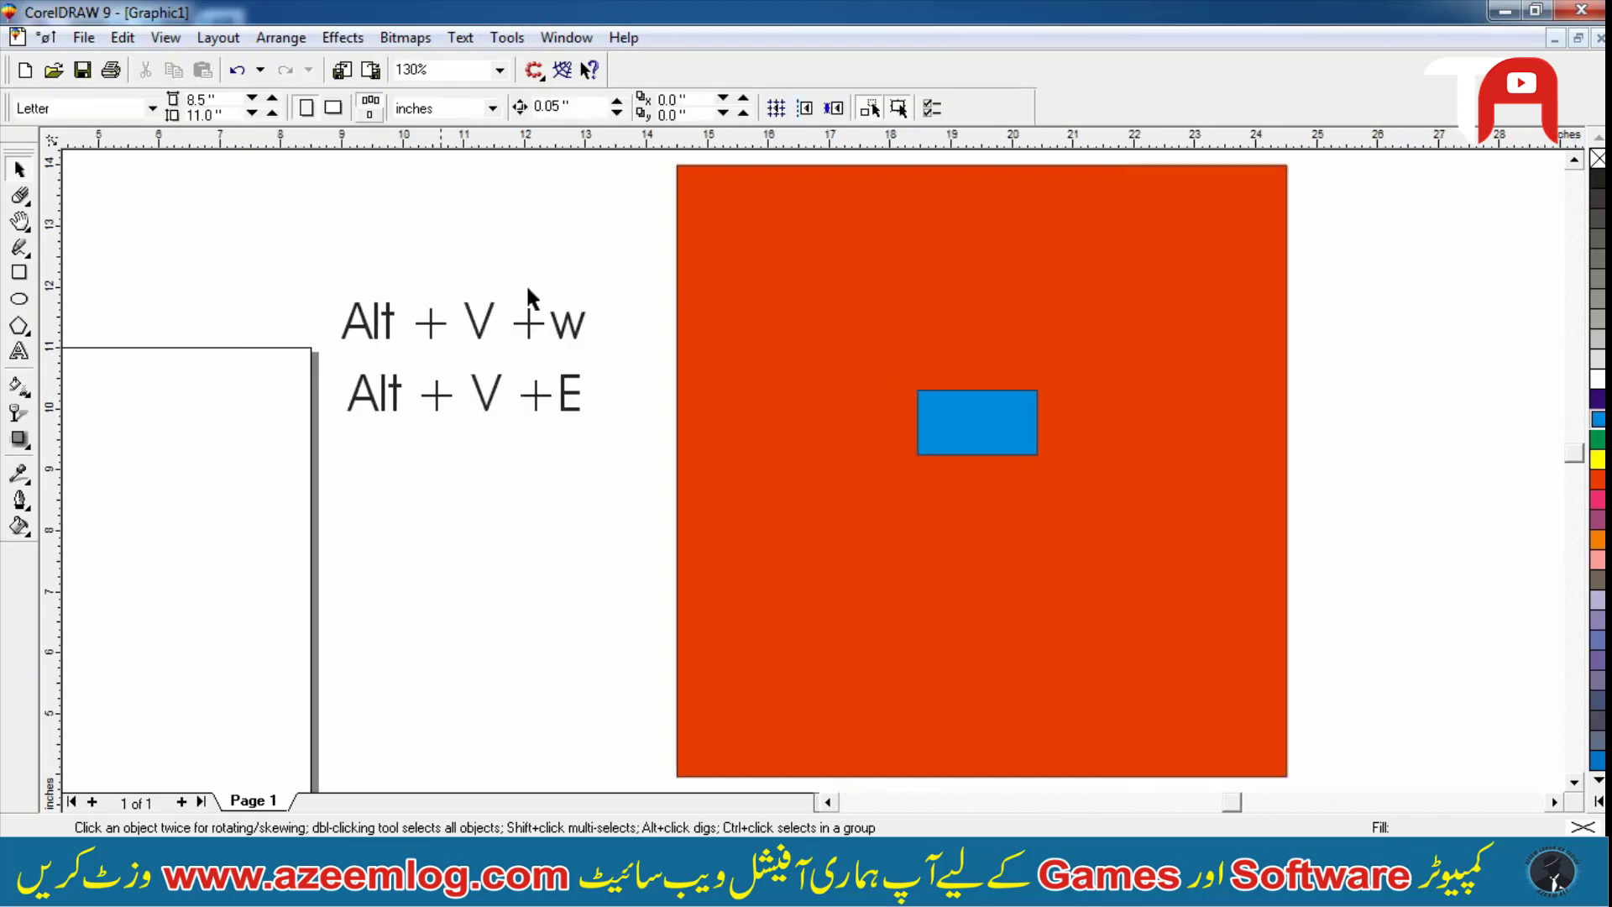
left_click_drag(285, 267, 629, 474)
left_click(507, 108)
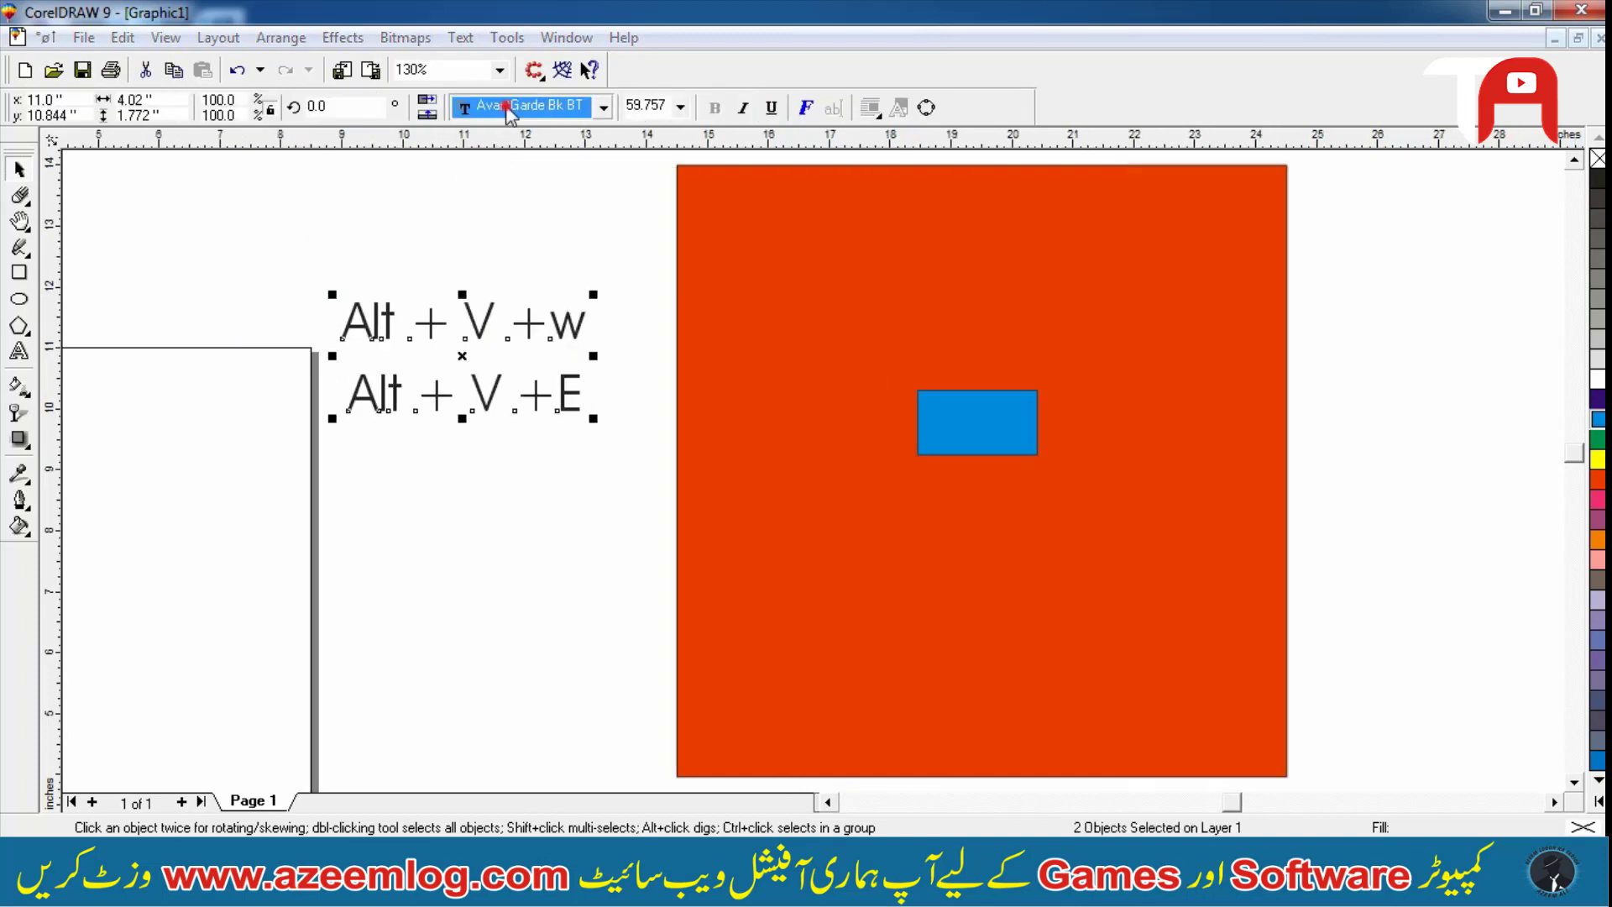
type("Arial")
key("Return")
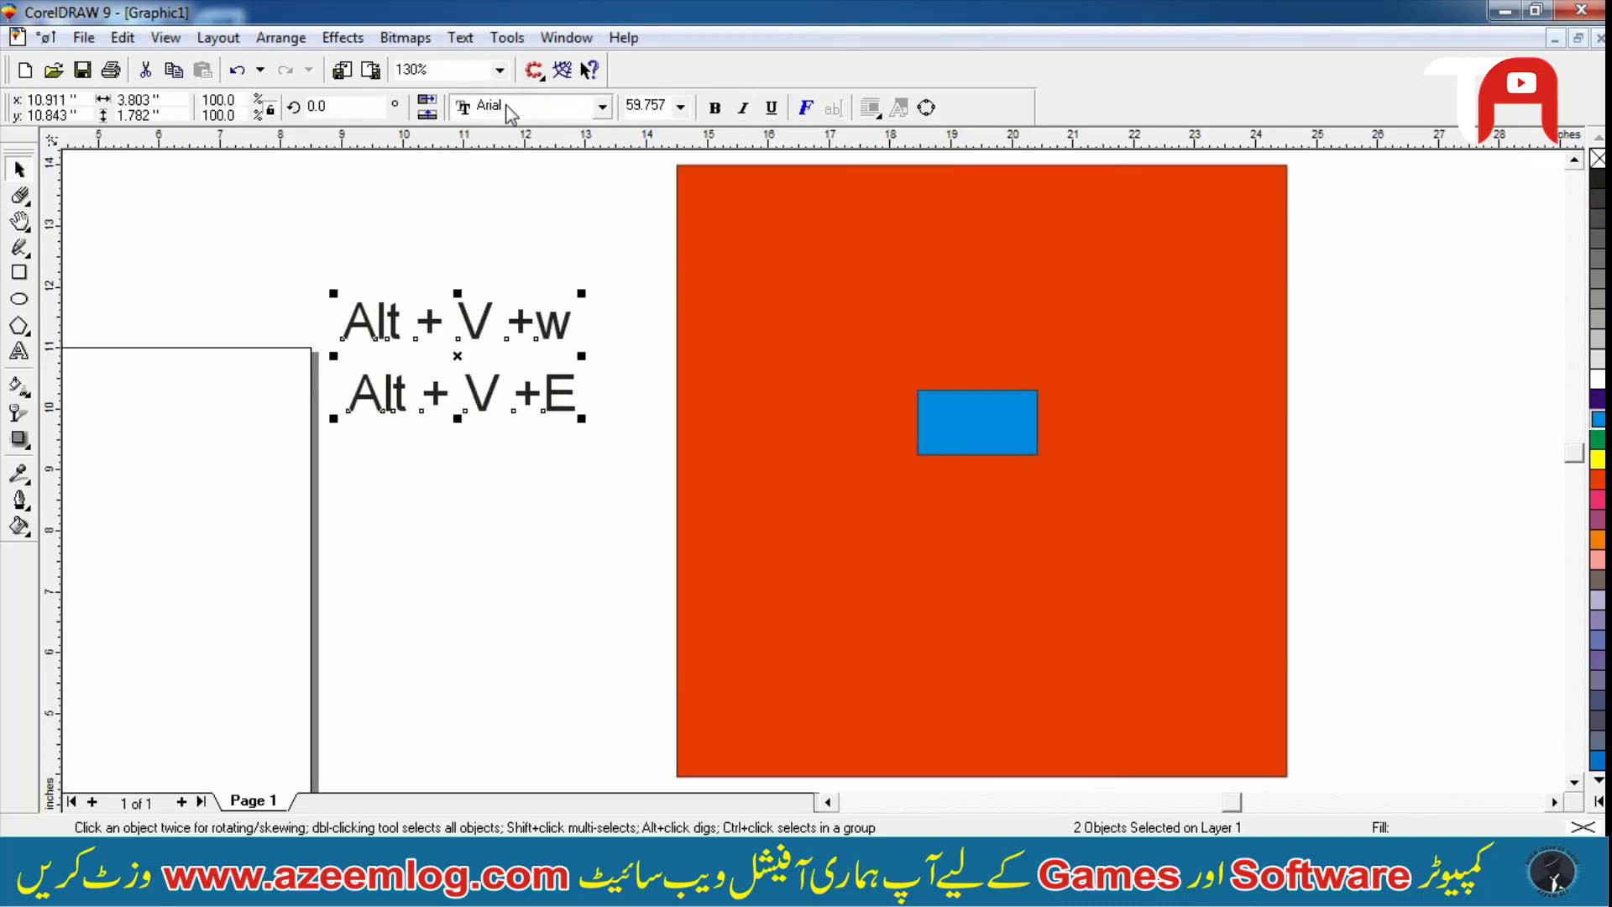
left_click(715, 108)
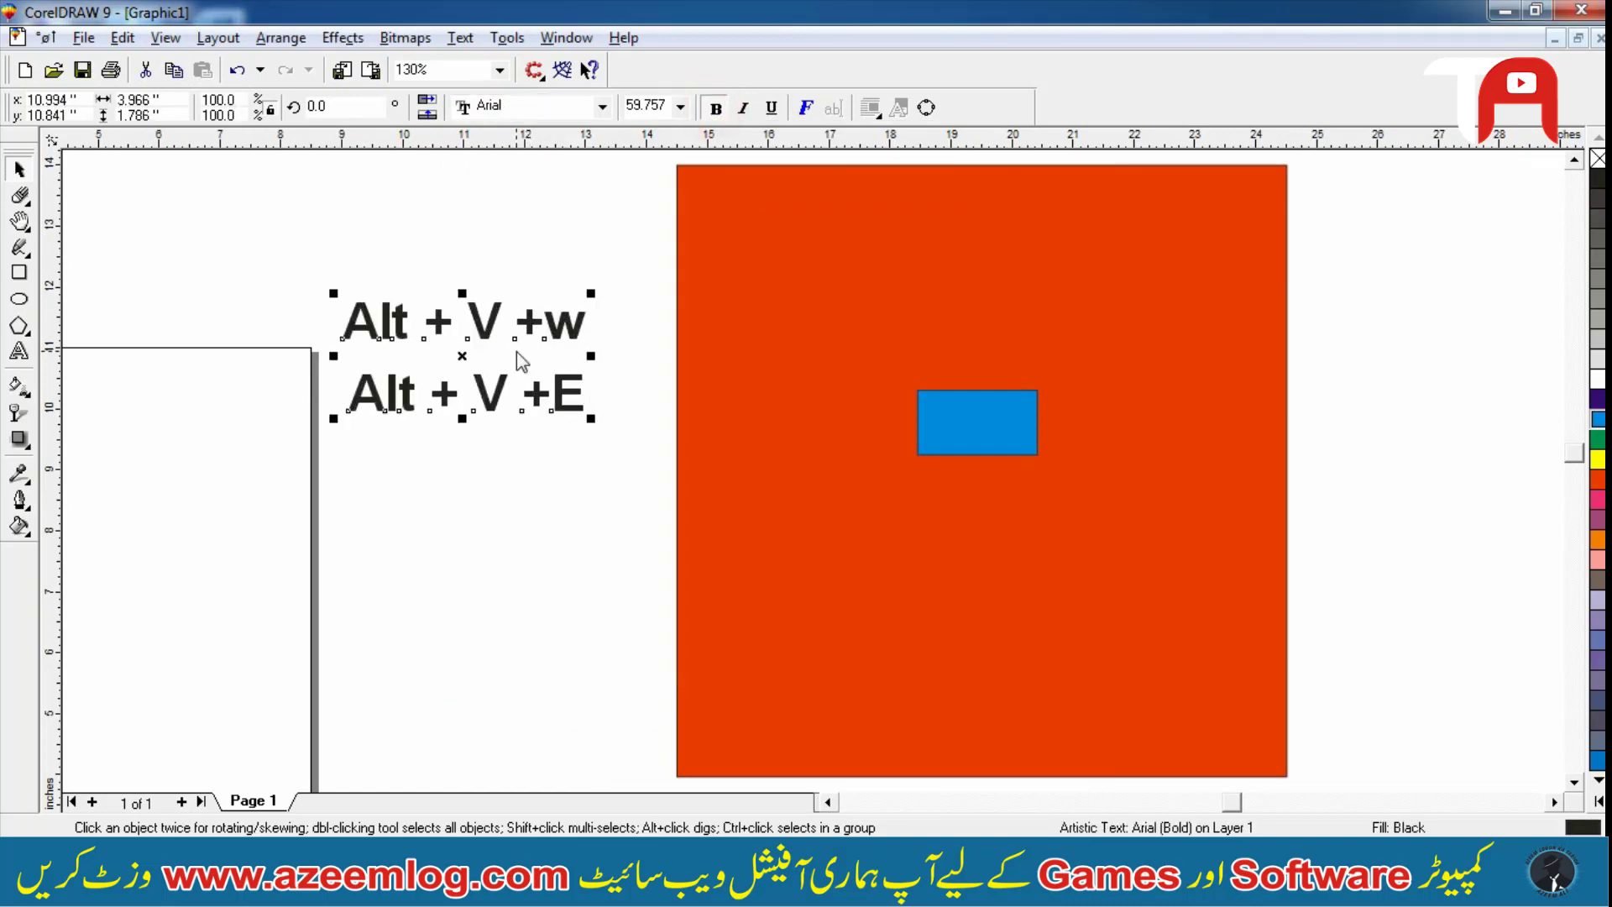
Change both shortcut lines to uppercase, move them up and left above the page's top edge, and deselect them
key("shift+F3")
key("Return")
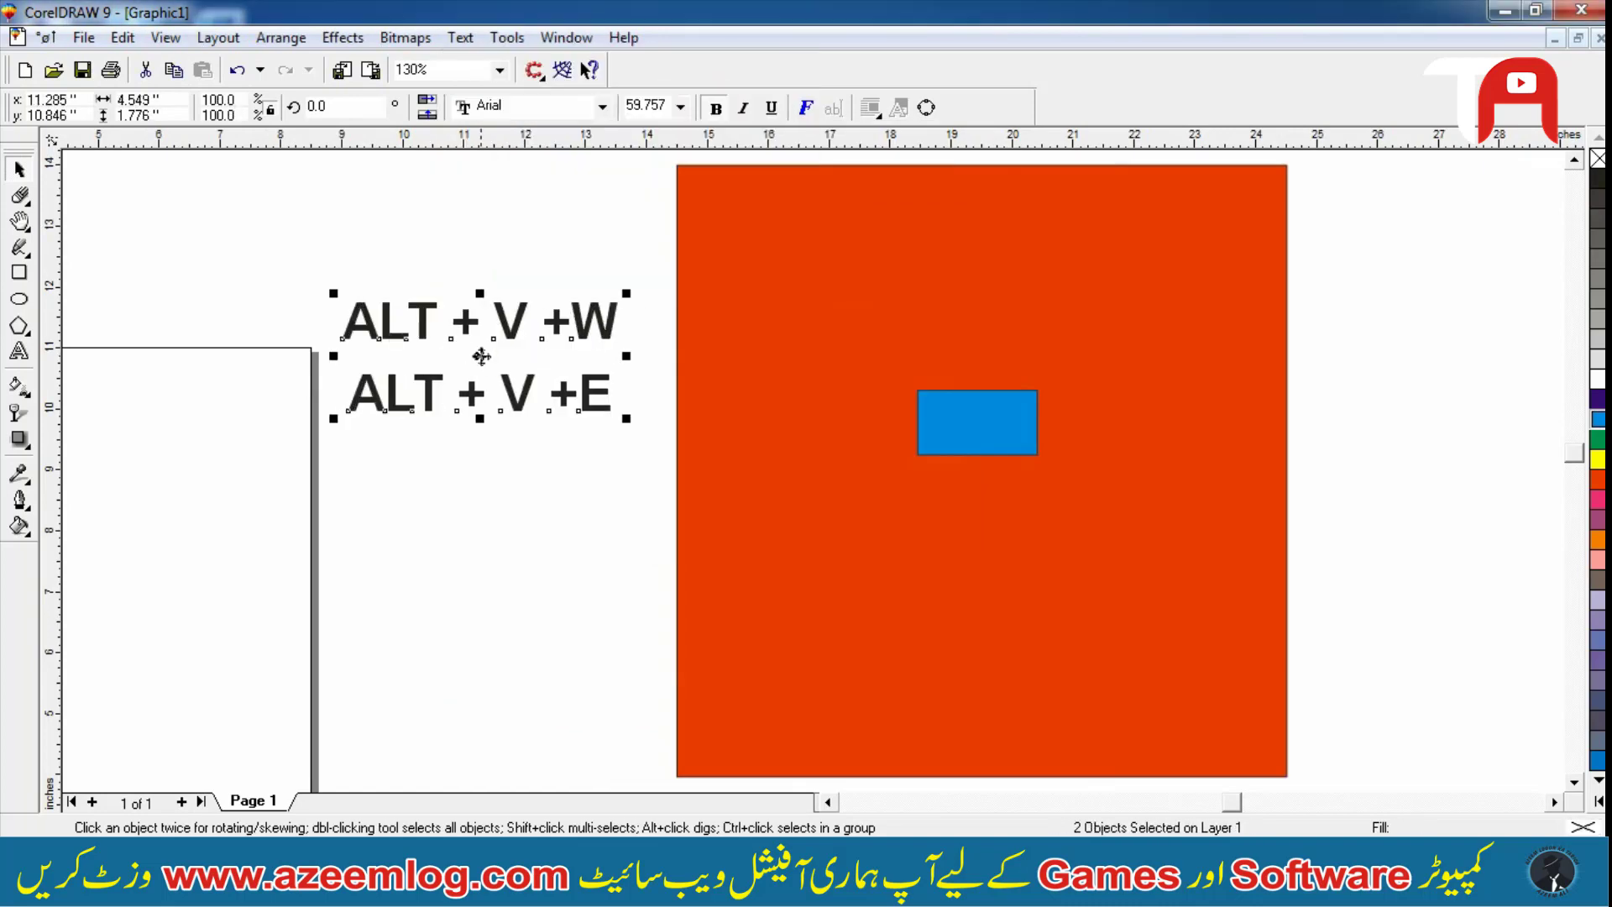
left_click_drag(481, 356, 264, 268)
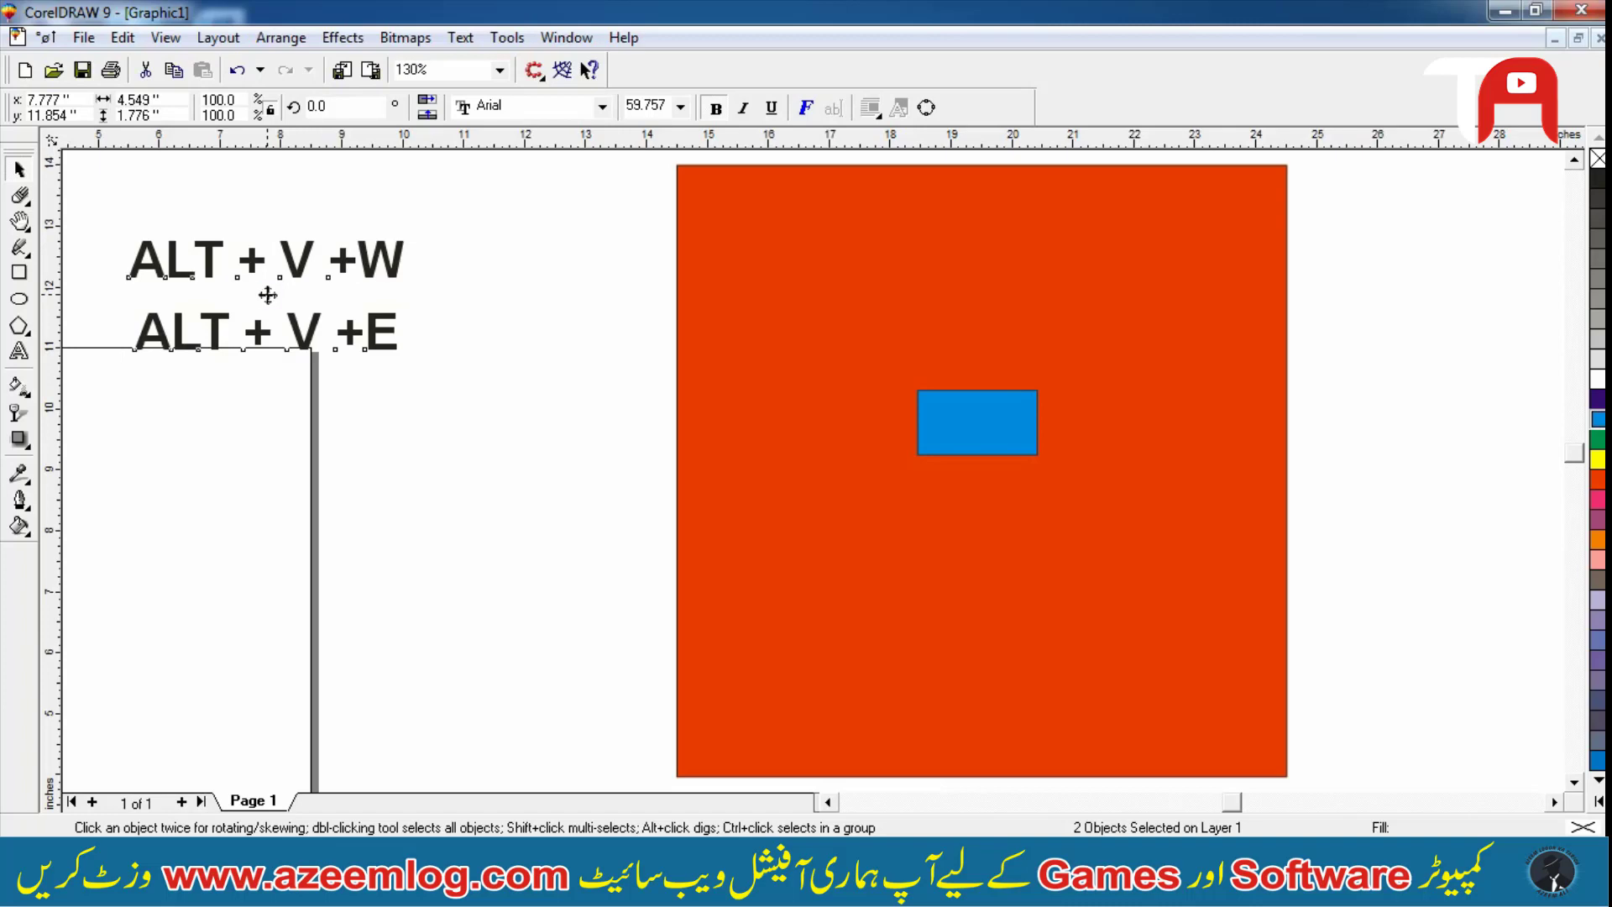
left_click(481, 279)
View the drawing in Full-Screen Preview and return to the normal window
left_click(163, 38)
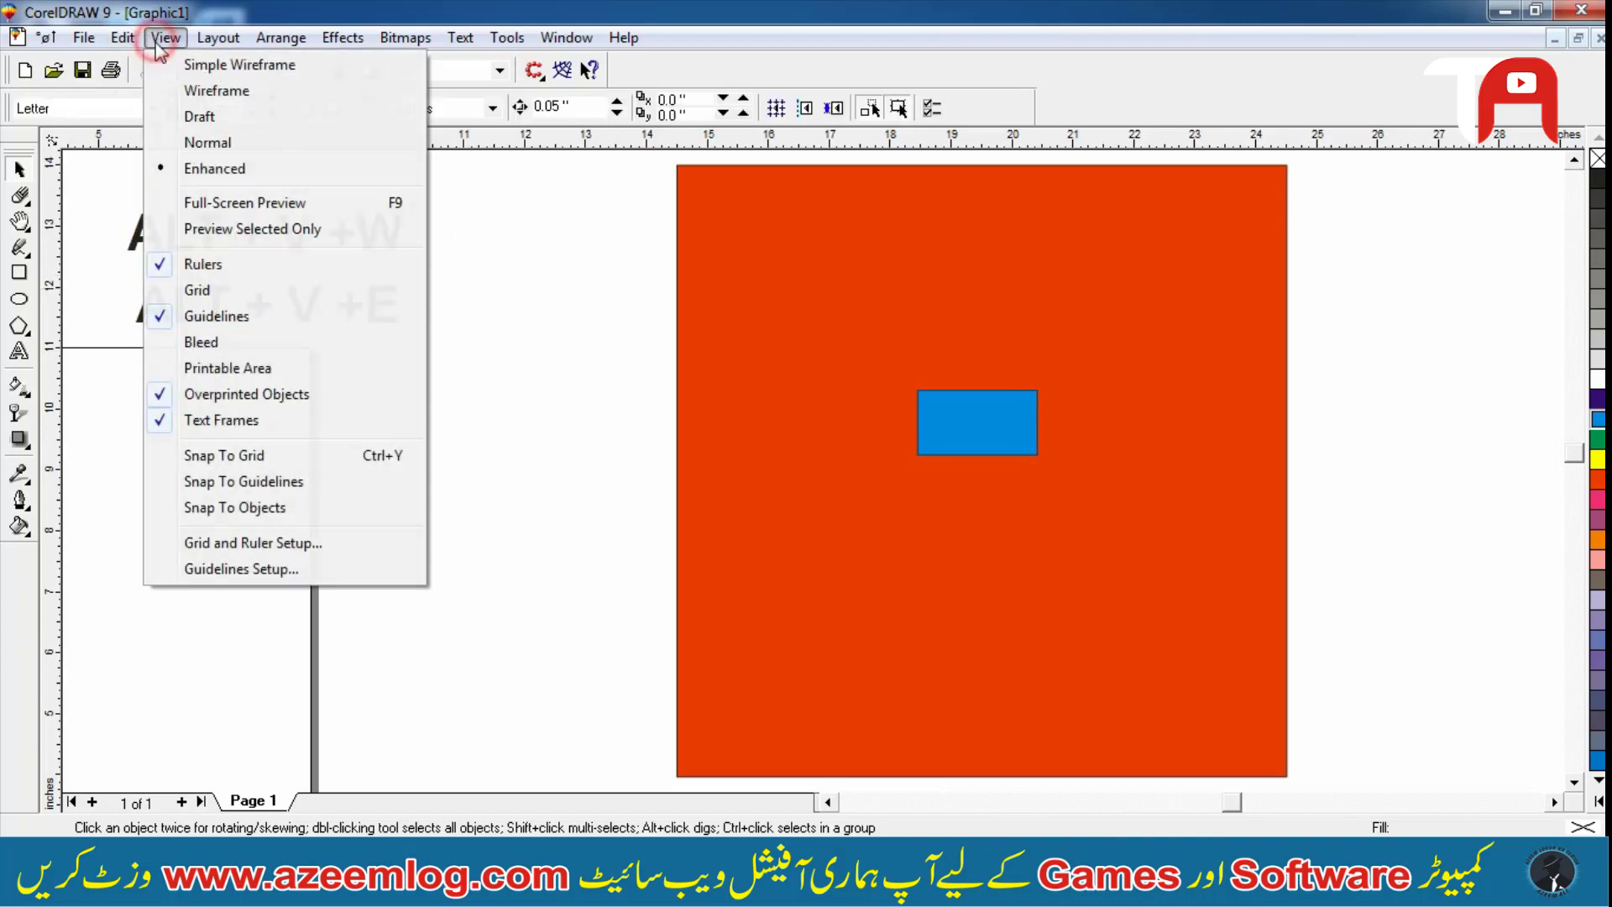
left_click(210, 204)
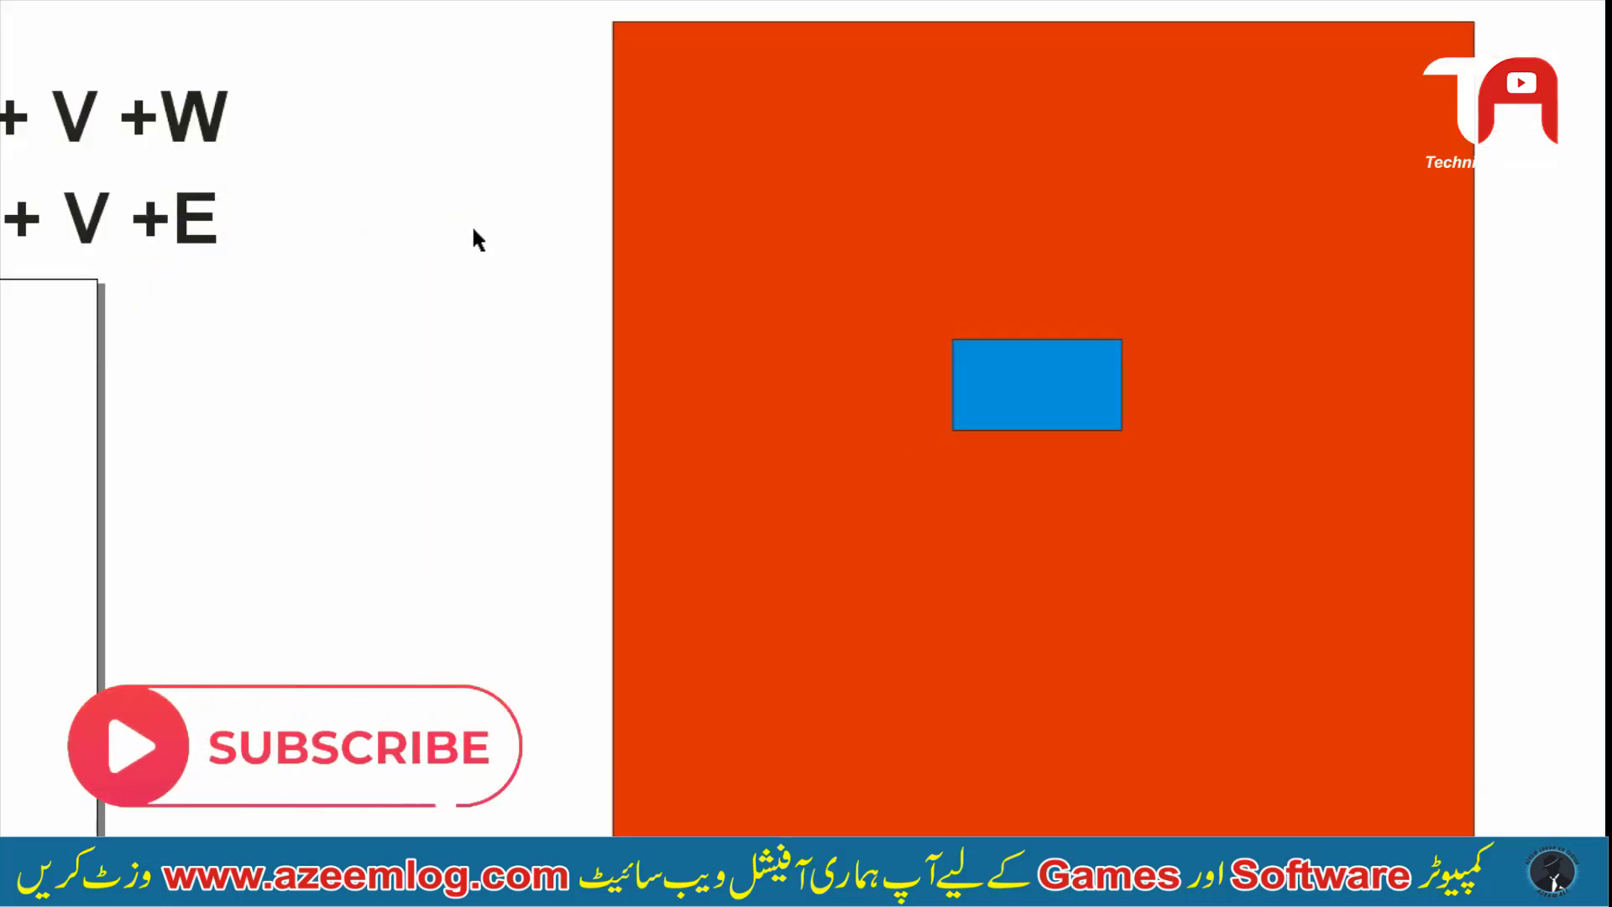
left_click(471, 224)
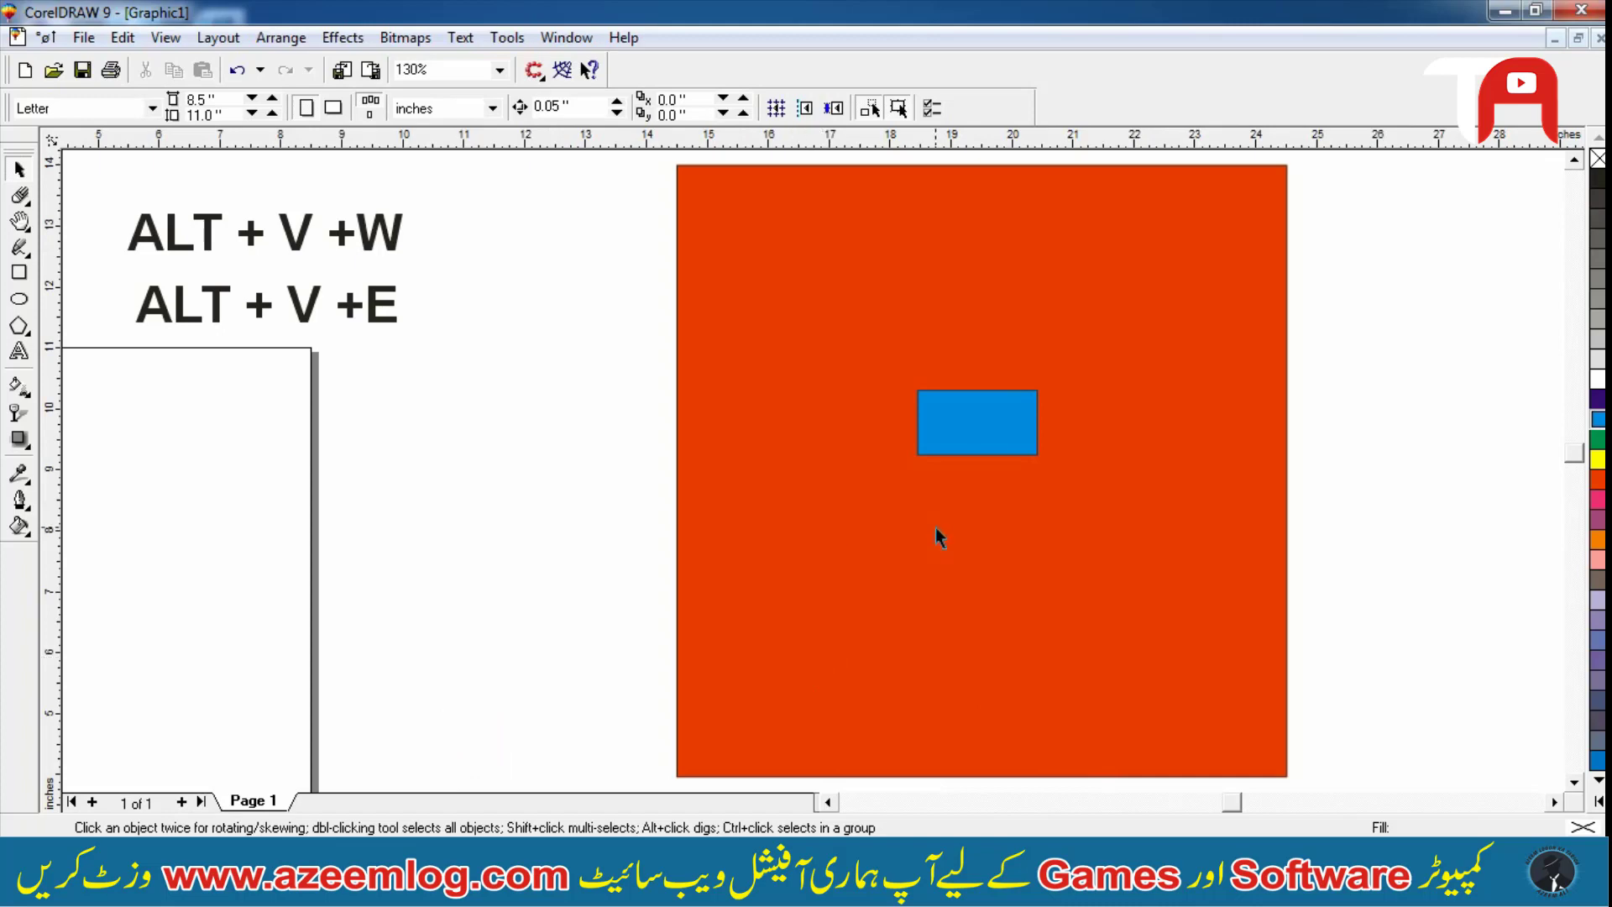
left_click(532, 461)
left_click(720, 491)
left_click(611, 487)
left_click(461, 436)
left_click(628, 263)
left_click(165, 38)
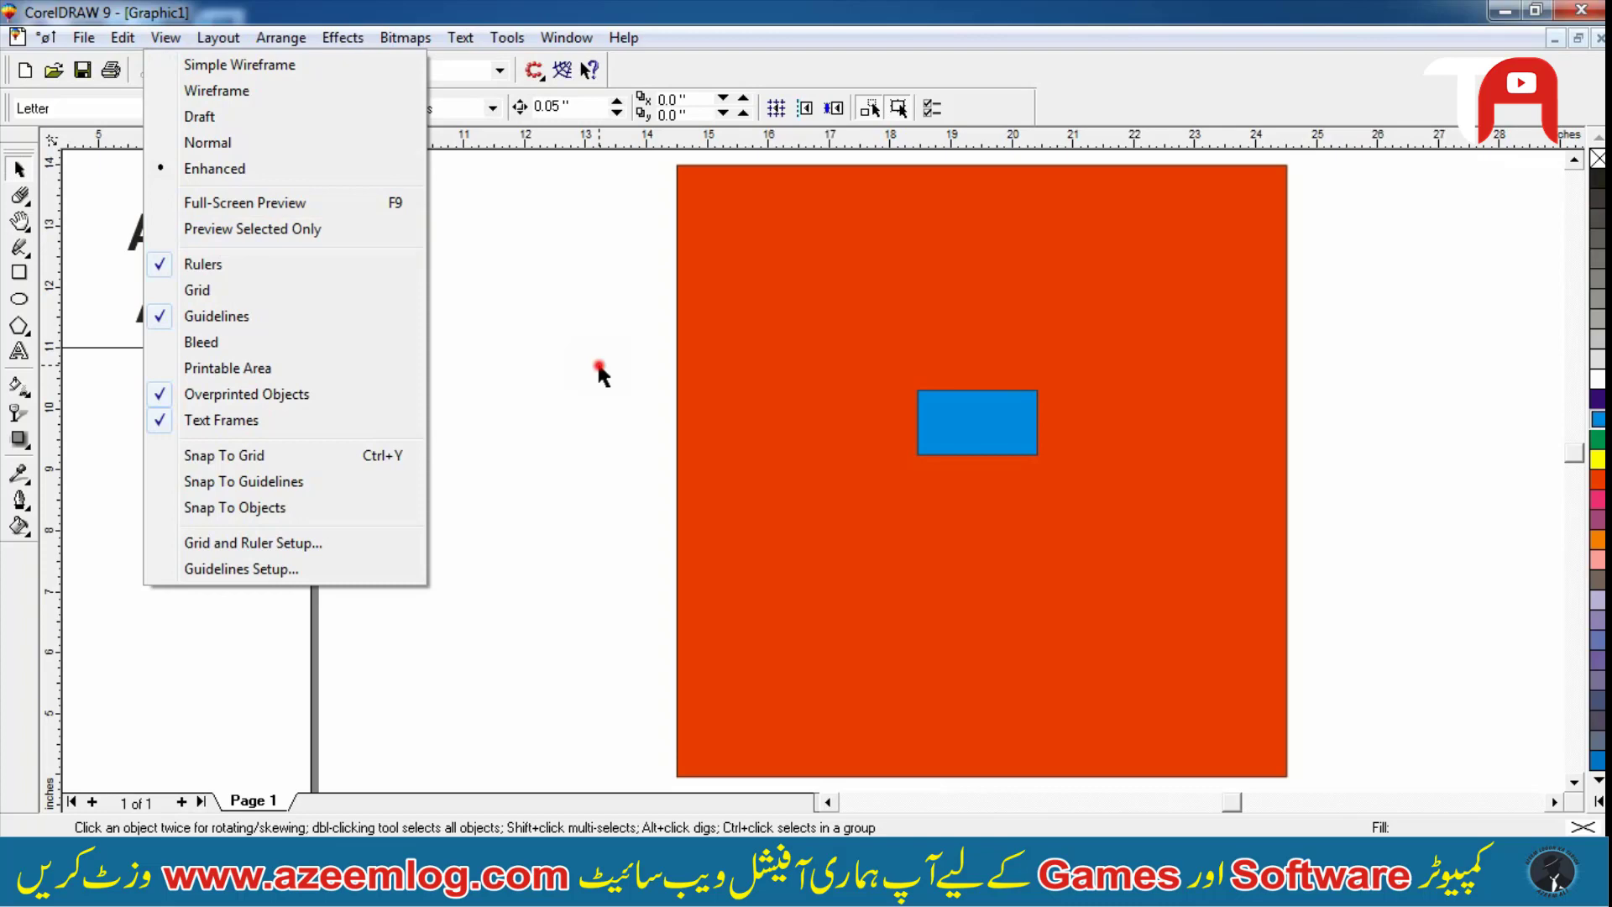
Narrow the blue rectangle to about 1.25 inches wide, shift it slightly left inside the red square, and deselect it
left_click(949, 415)
left_click_drag(1015, 427, 980, 424)
left_click_drag(1008, 420, 946, 435)
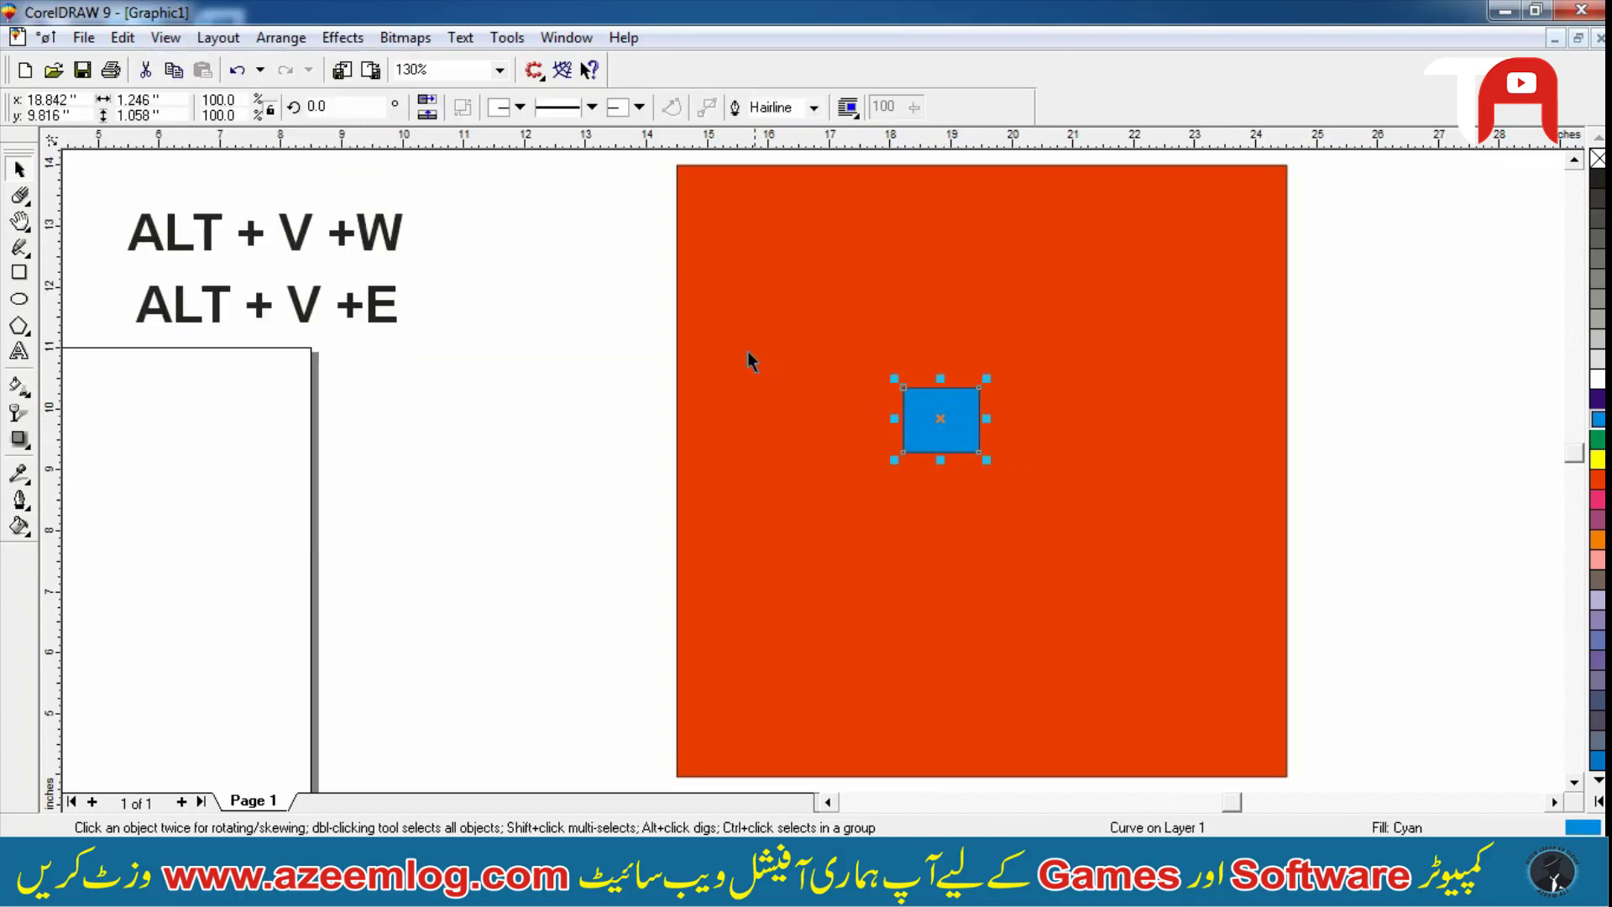
left_click(747, 352)
left_click(599, 469)
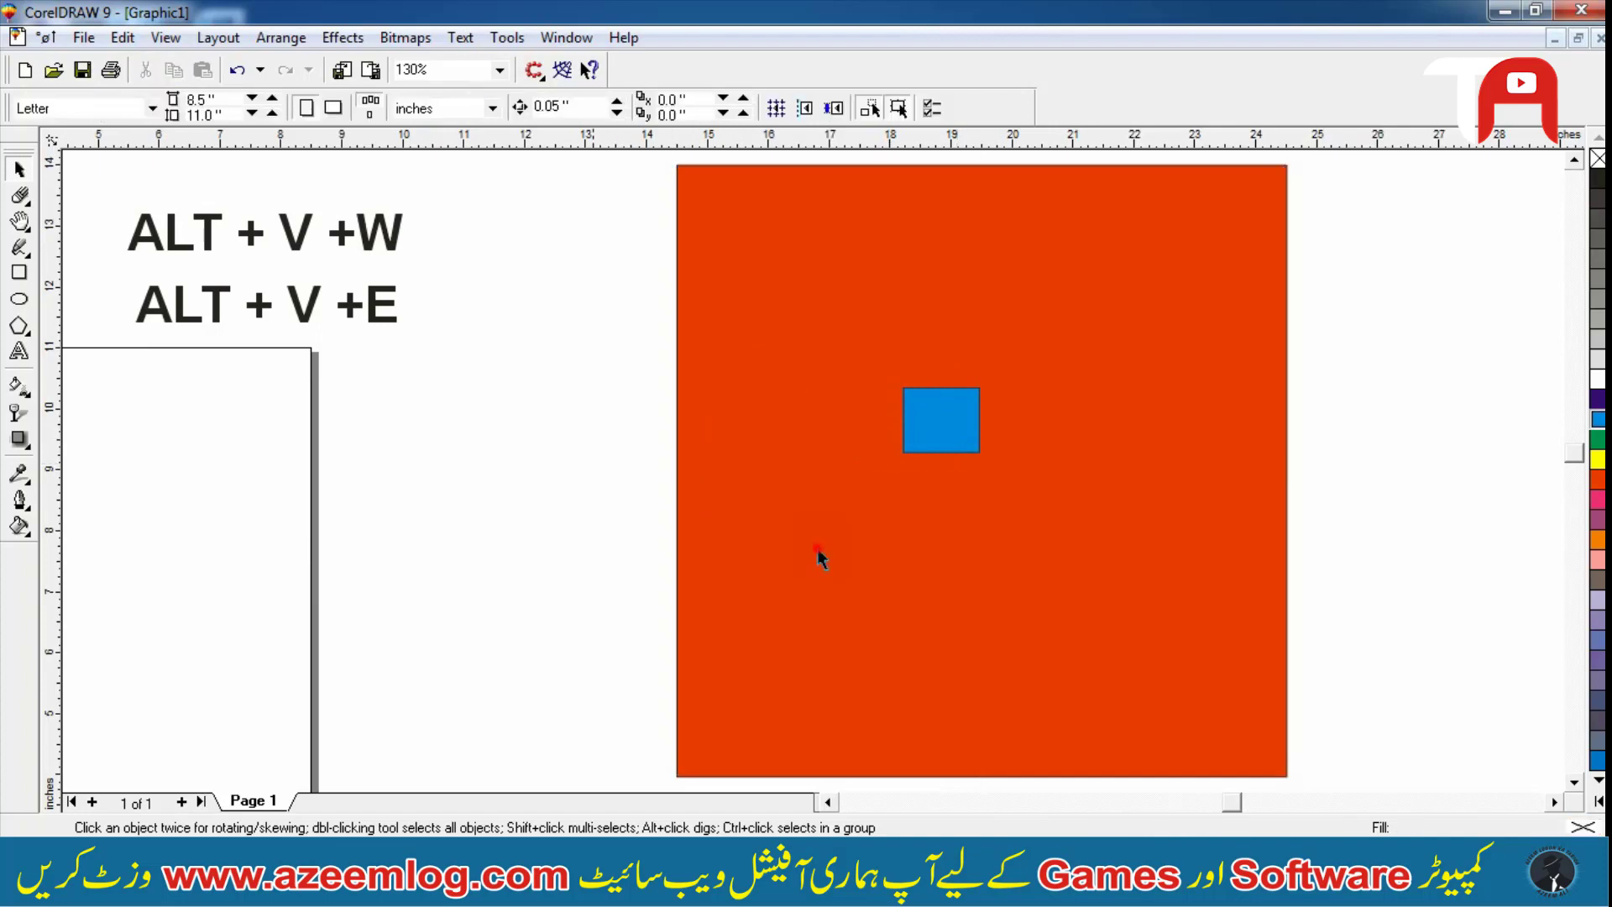
Select the blue rectangle and turn on Preview Selected Only
key("Tab")
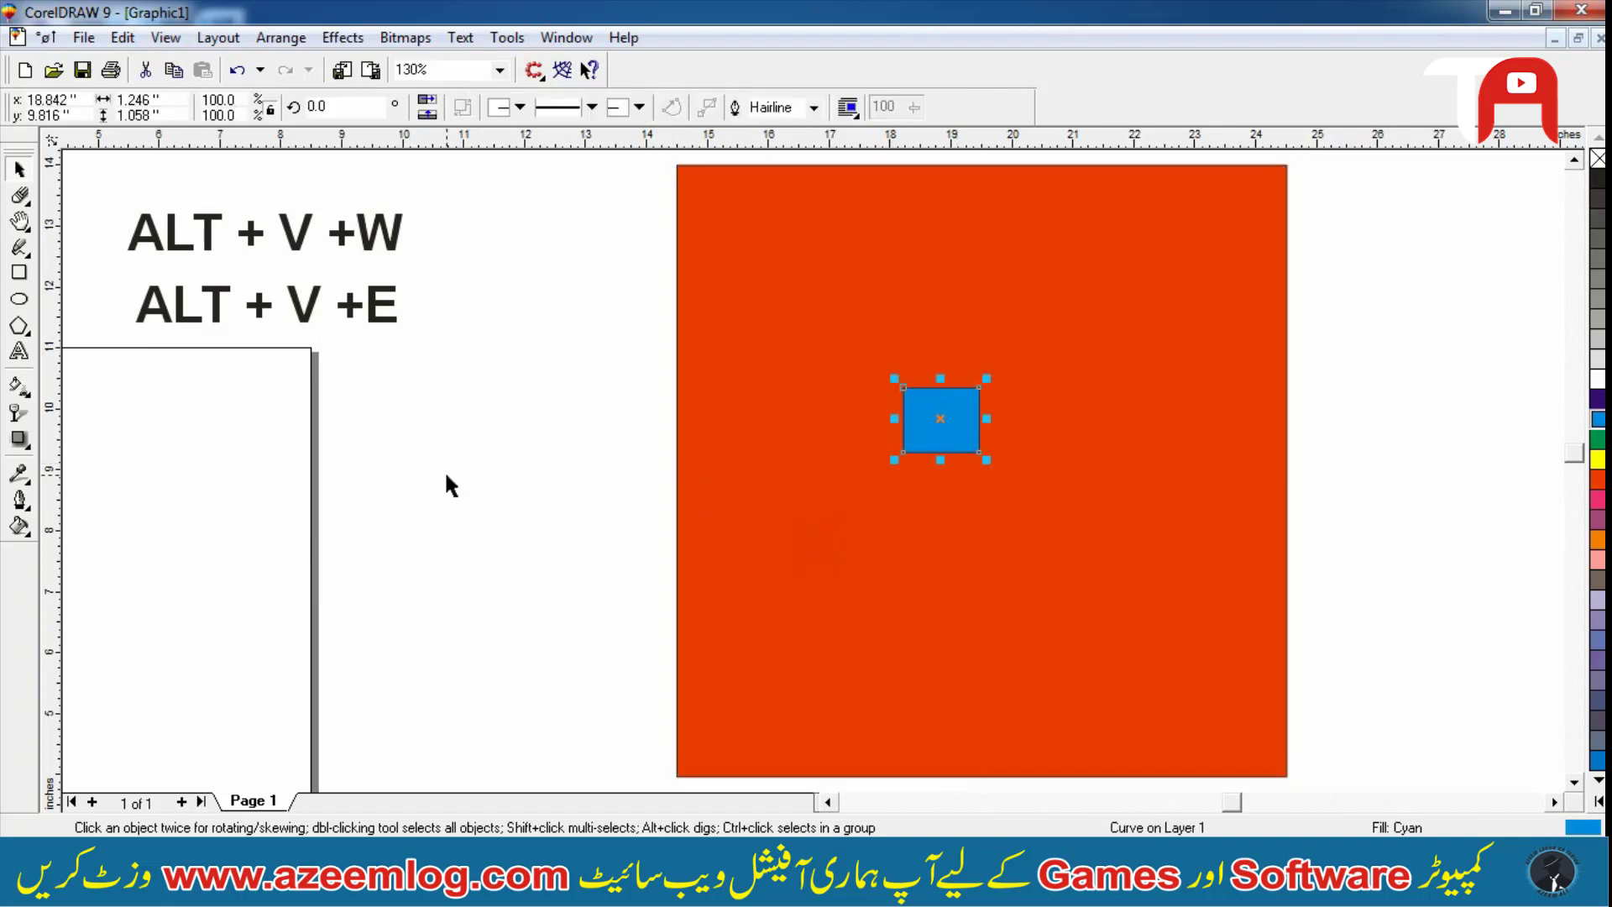
left_click(451, 486)
left_click_drag(461, 396, 566, 346)
key("Tab")
left_click(165, 37)
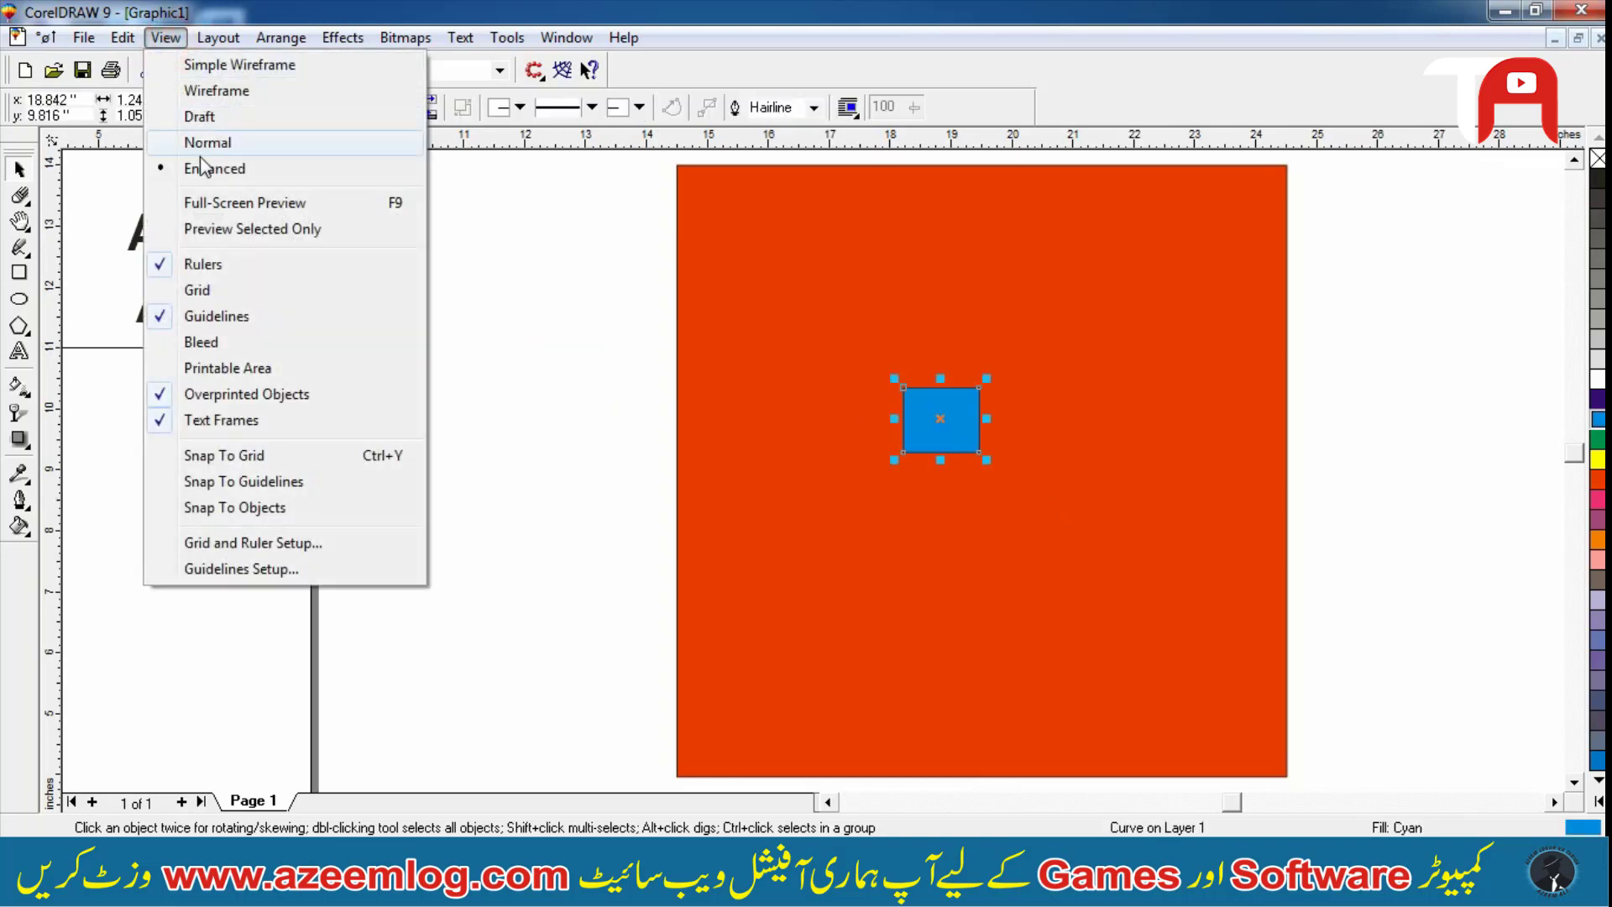
left_click(207, 228)
Marquee-select the blue rectangle, zoom to the selection, and zoom back out to all objects
left_click_drag(494, 298, 1059, 567)
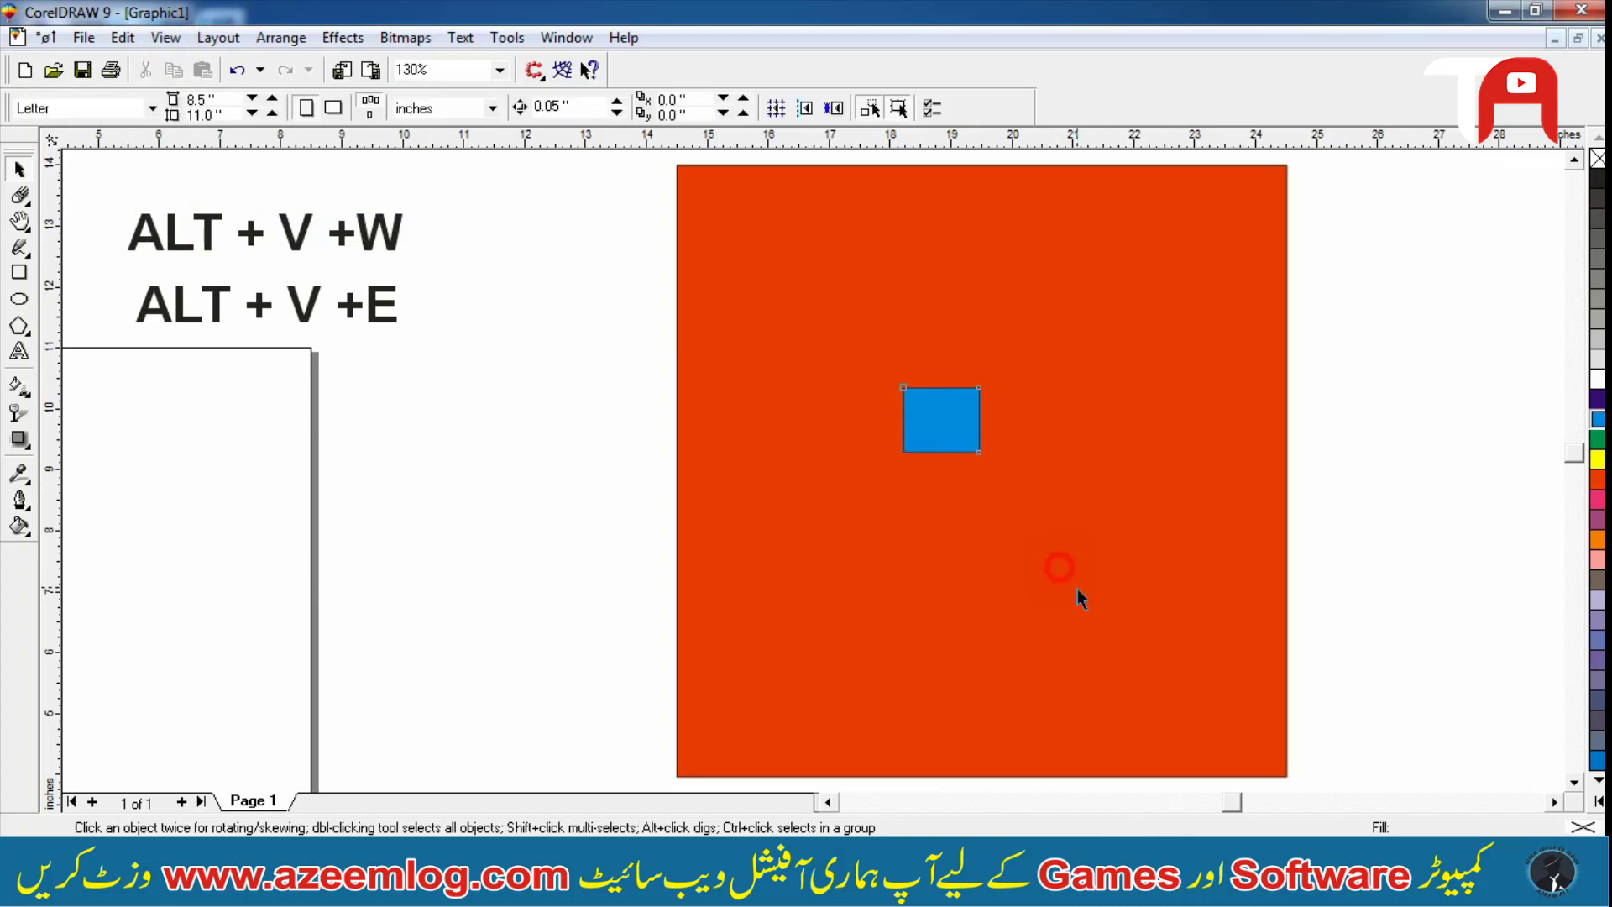
left_click_drag(464, 286, 1110, 578)
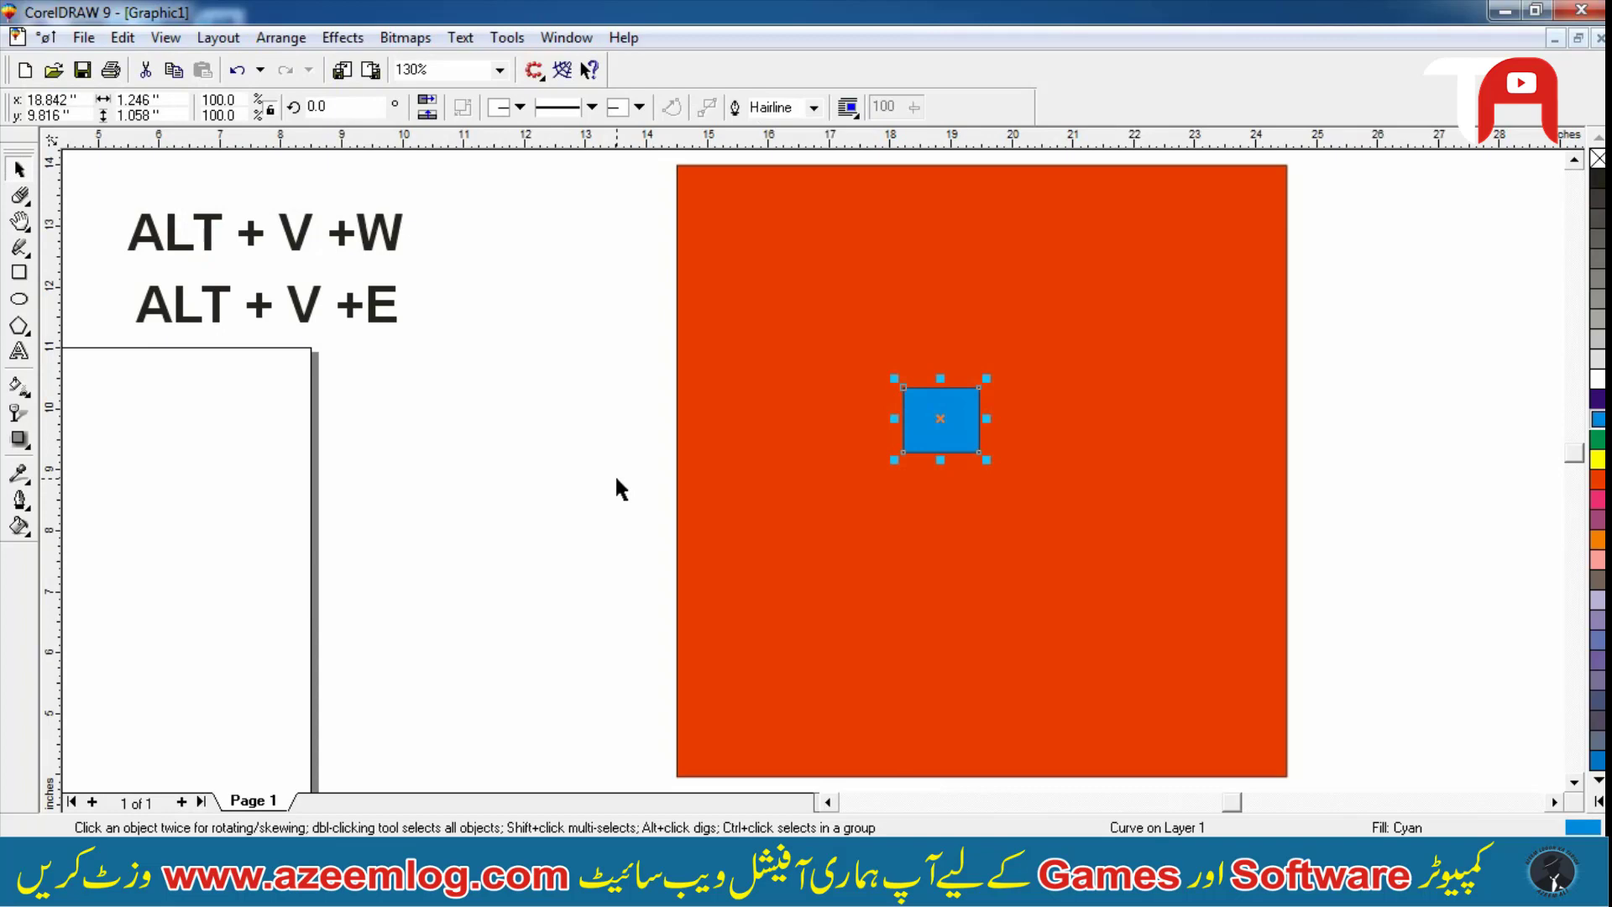
key("shift+F2")
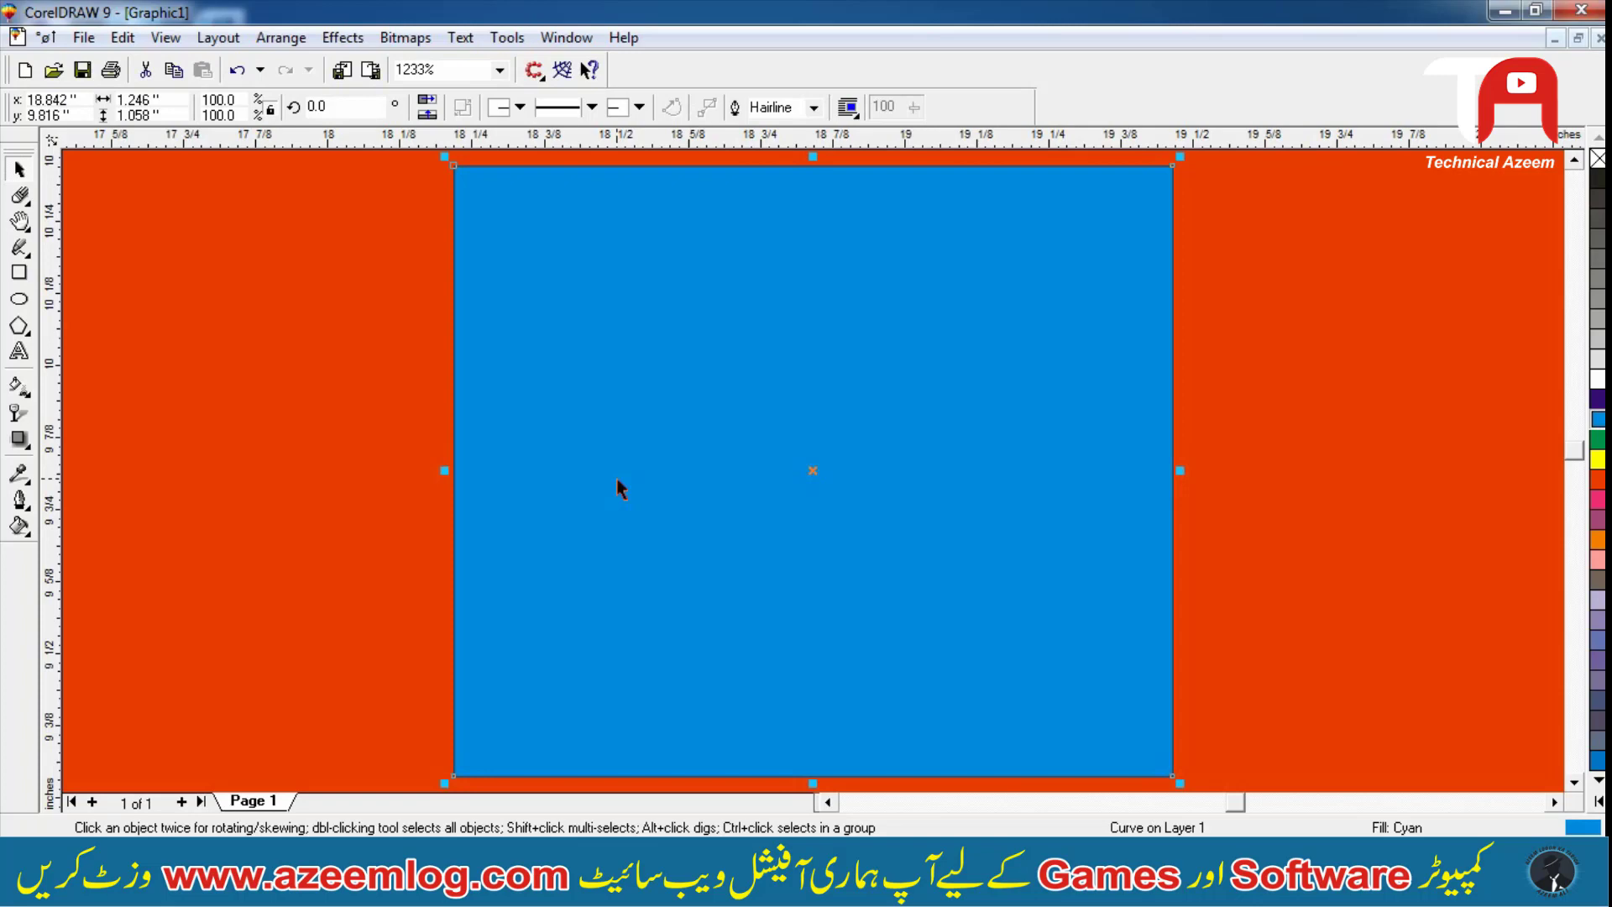
key("F4")
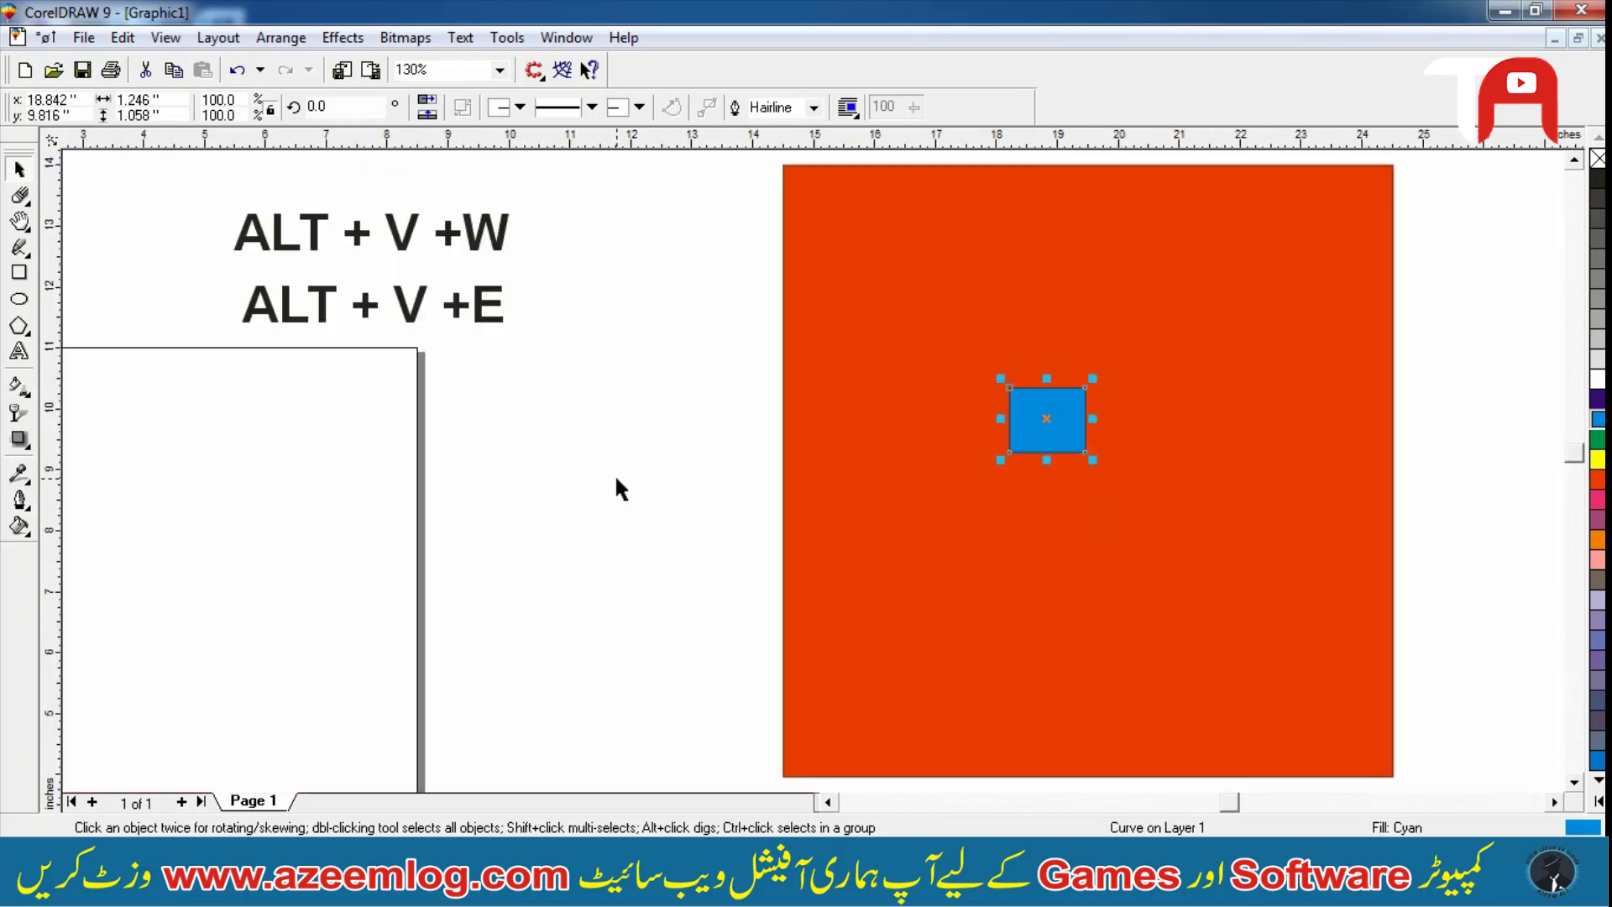
Place a copy of the "ALT + V +E" text directly below the original
left_click(463, 290)
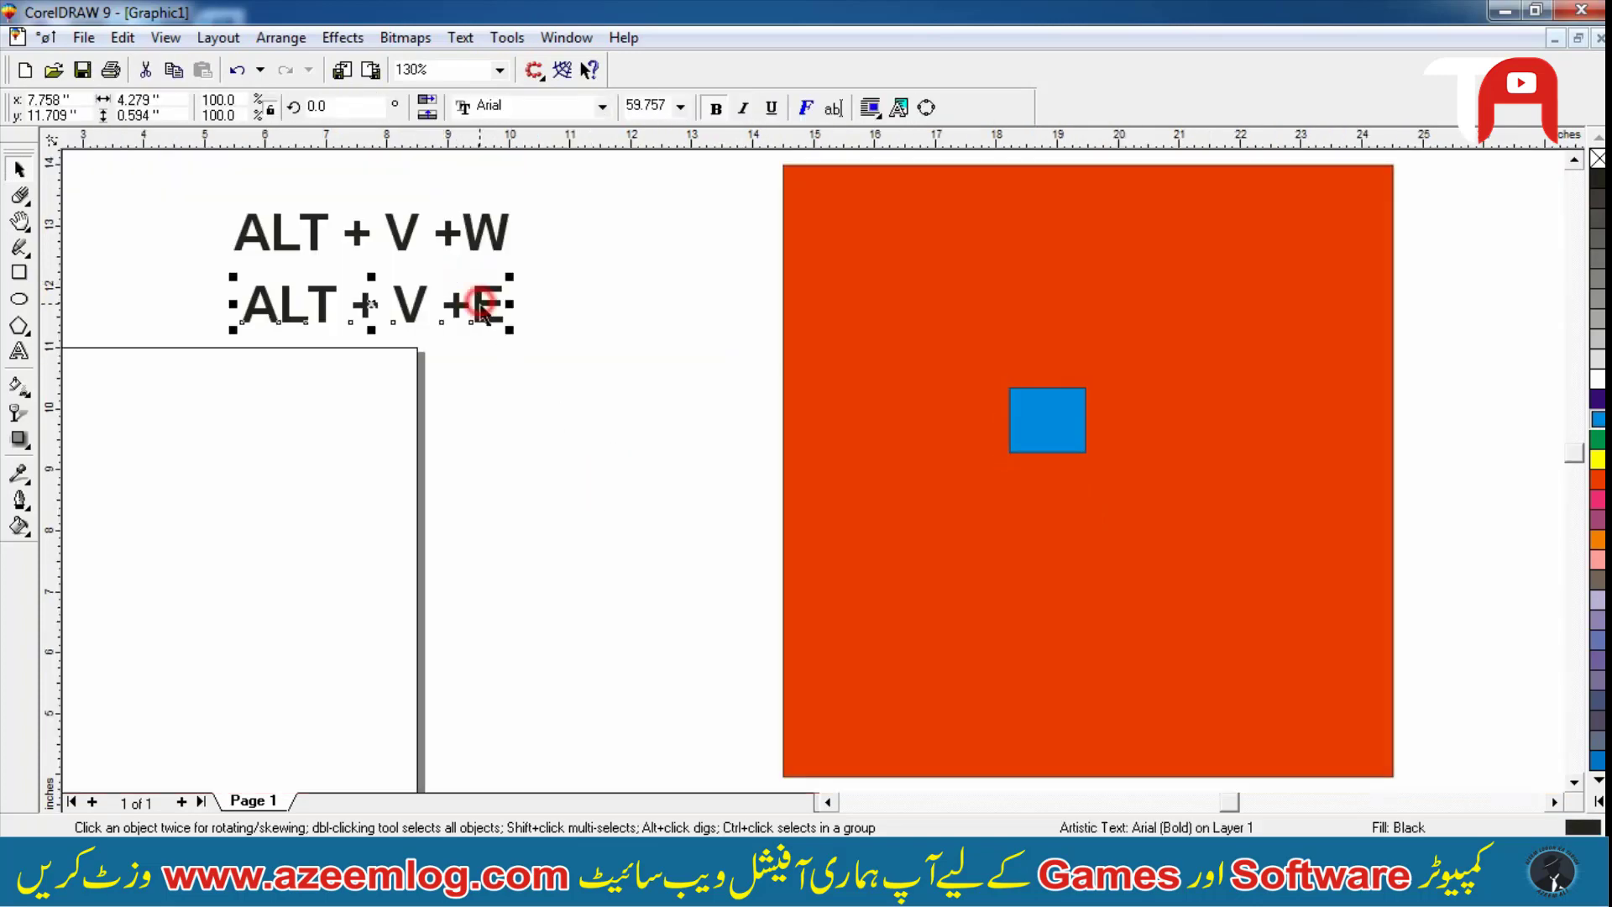
left_click_drag(371, 300, 371, 373)
right_click(371, 373)
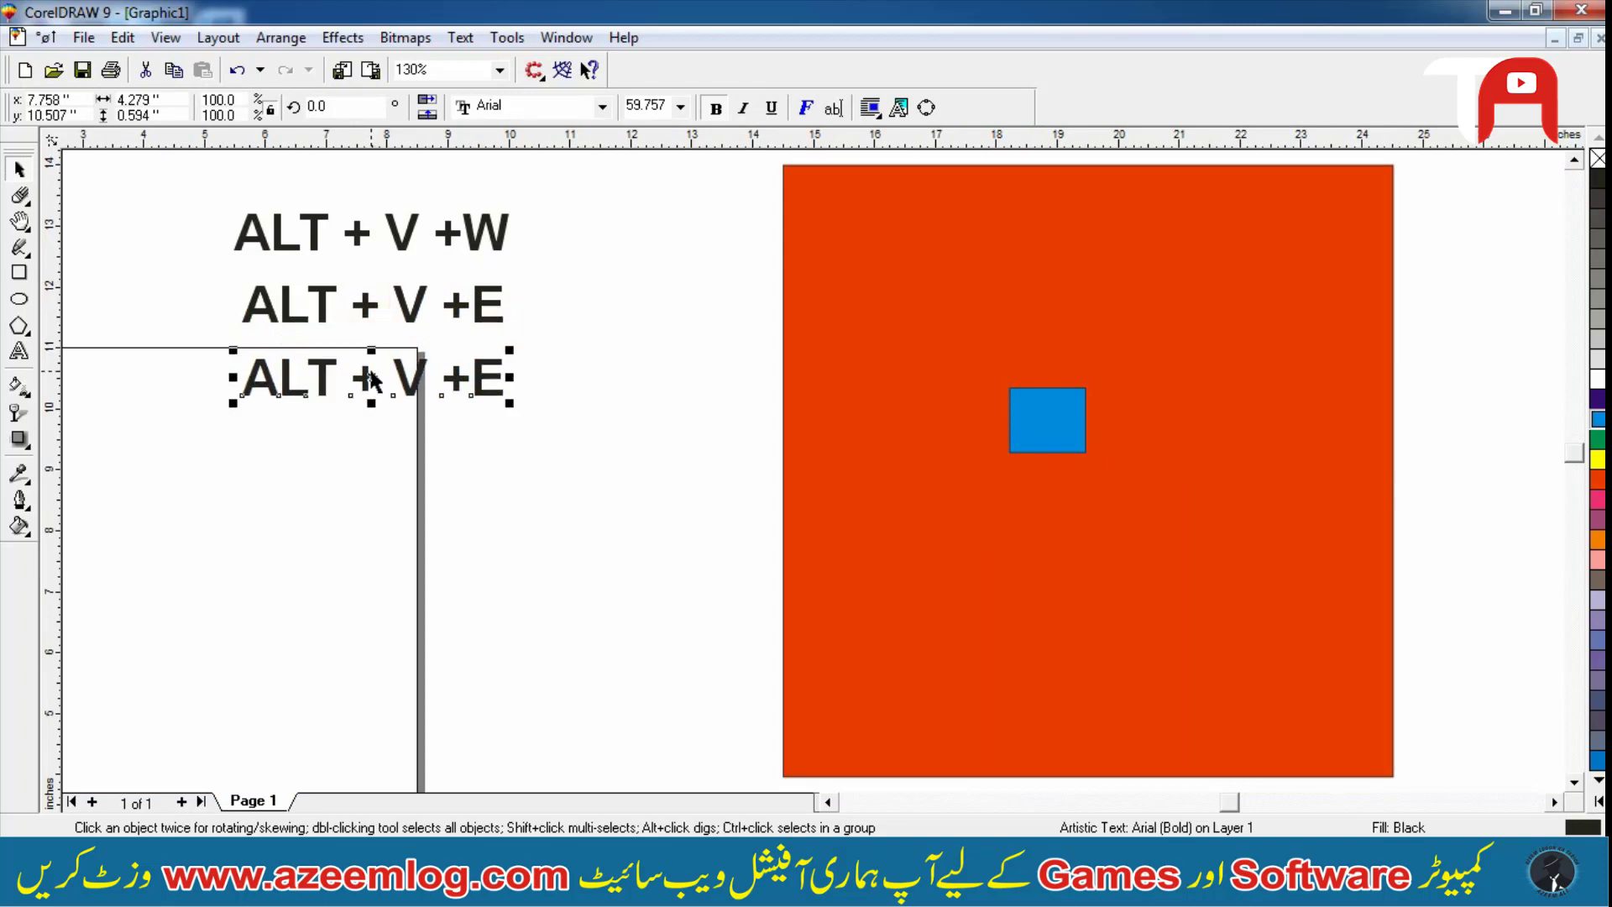
Replace the copied line's text with "Shift + F2" and deselect it
key("F8")
key("BackSpace")
key("BackSpace")
key("BackSpace")
key("BackSpace")
key("BackSpace")
key("BackSpace")
key("BackSpace")
key("BackSpace")
key("BackSpace")
key("BackSpace")
type("S")
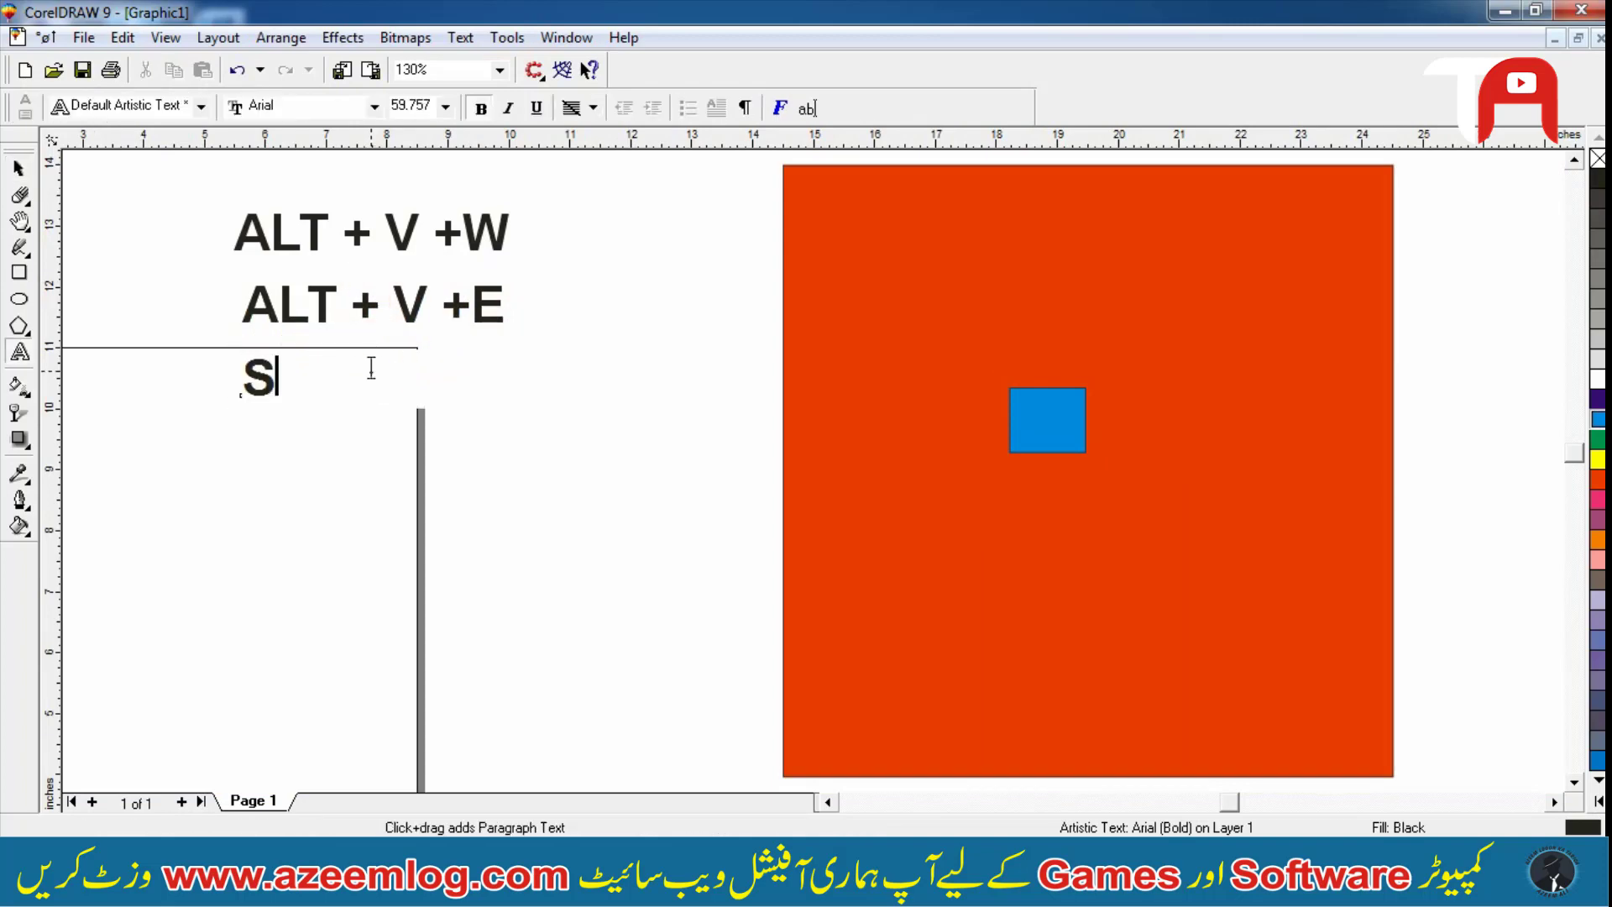
type("hift")
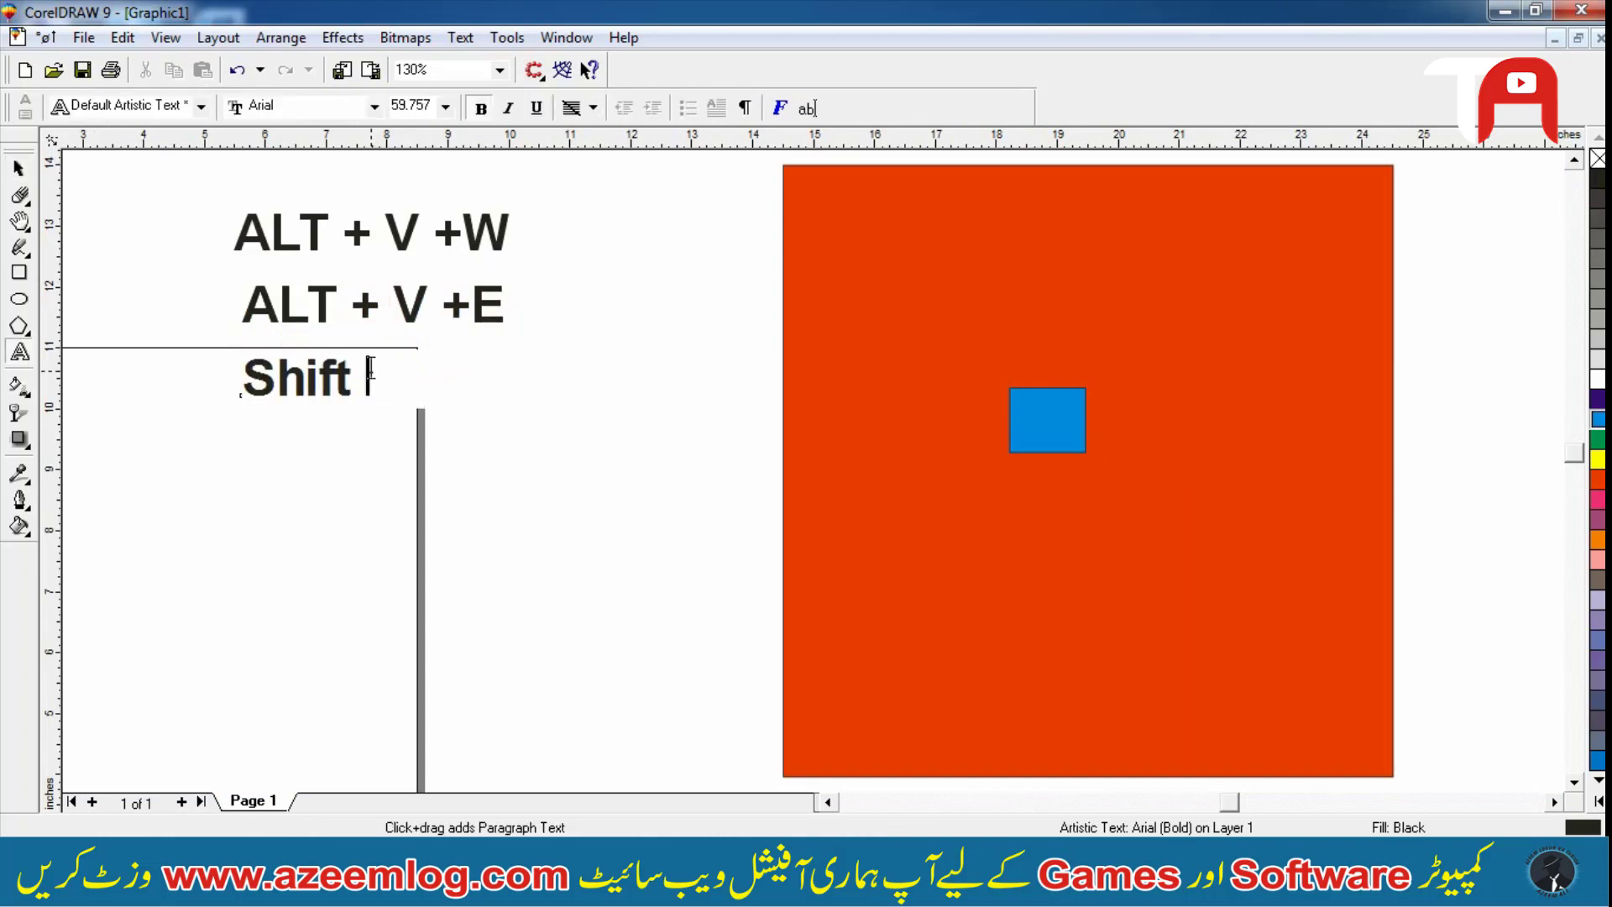
type(" + F2")
key("ctrl+space")
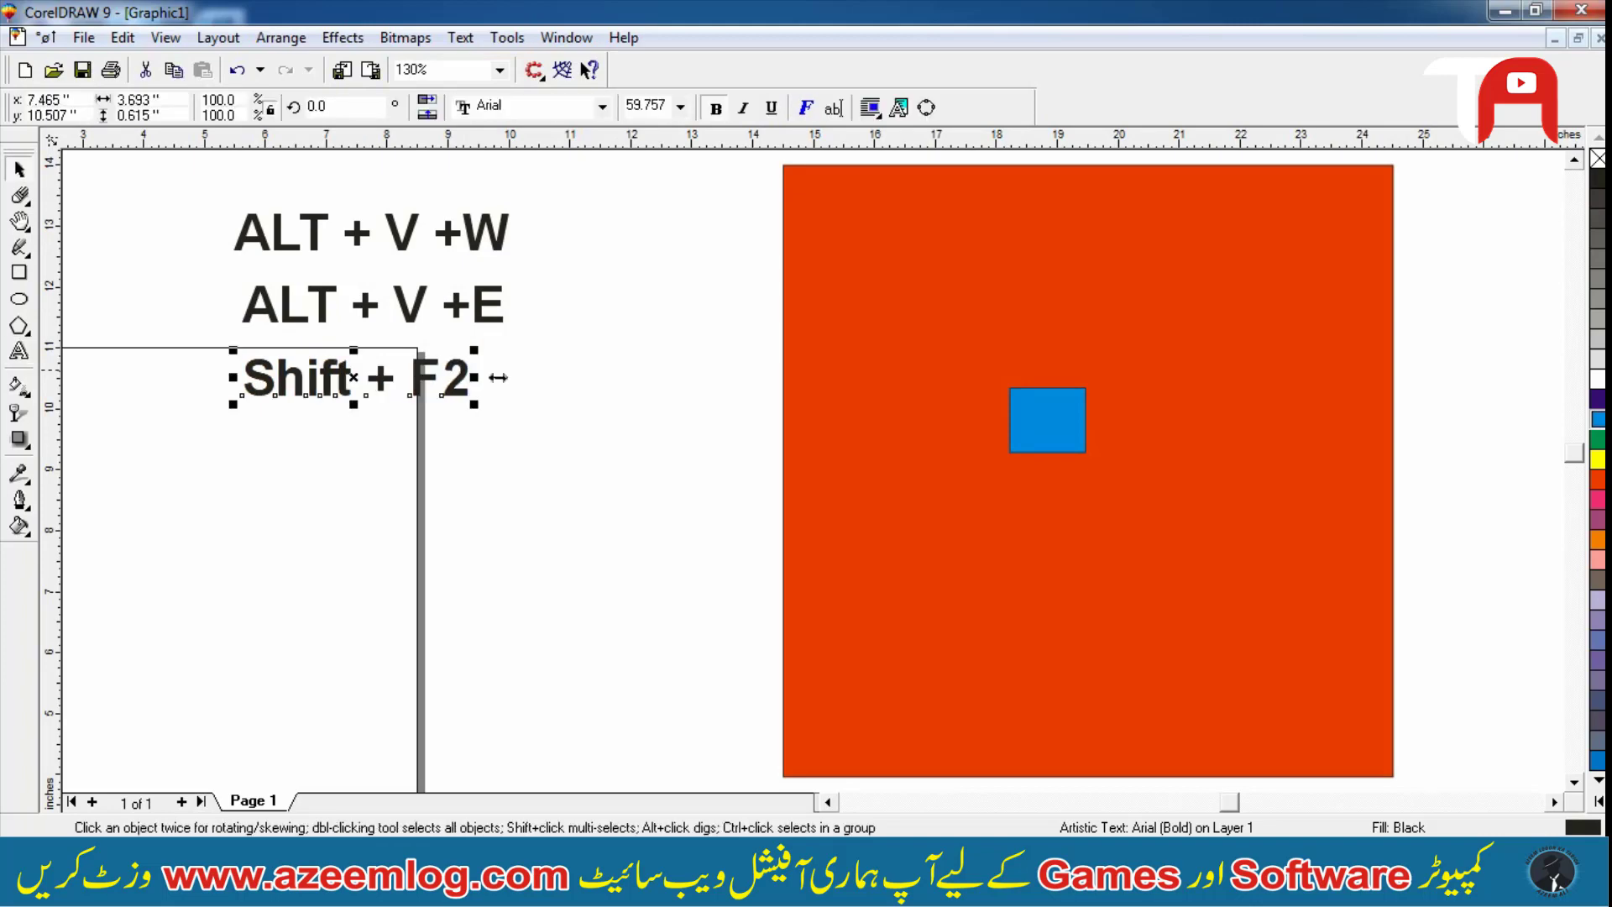
left_click(559, 372)
Zoom to the blue rectangle again, return to the view of all objects, and clear the selection
left_click(1051, 445)
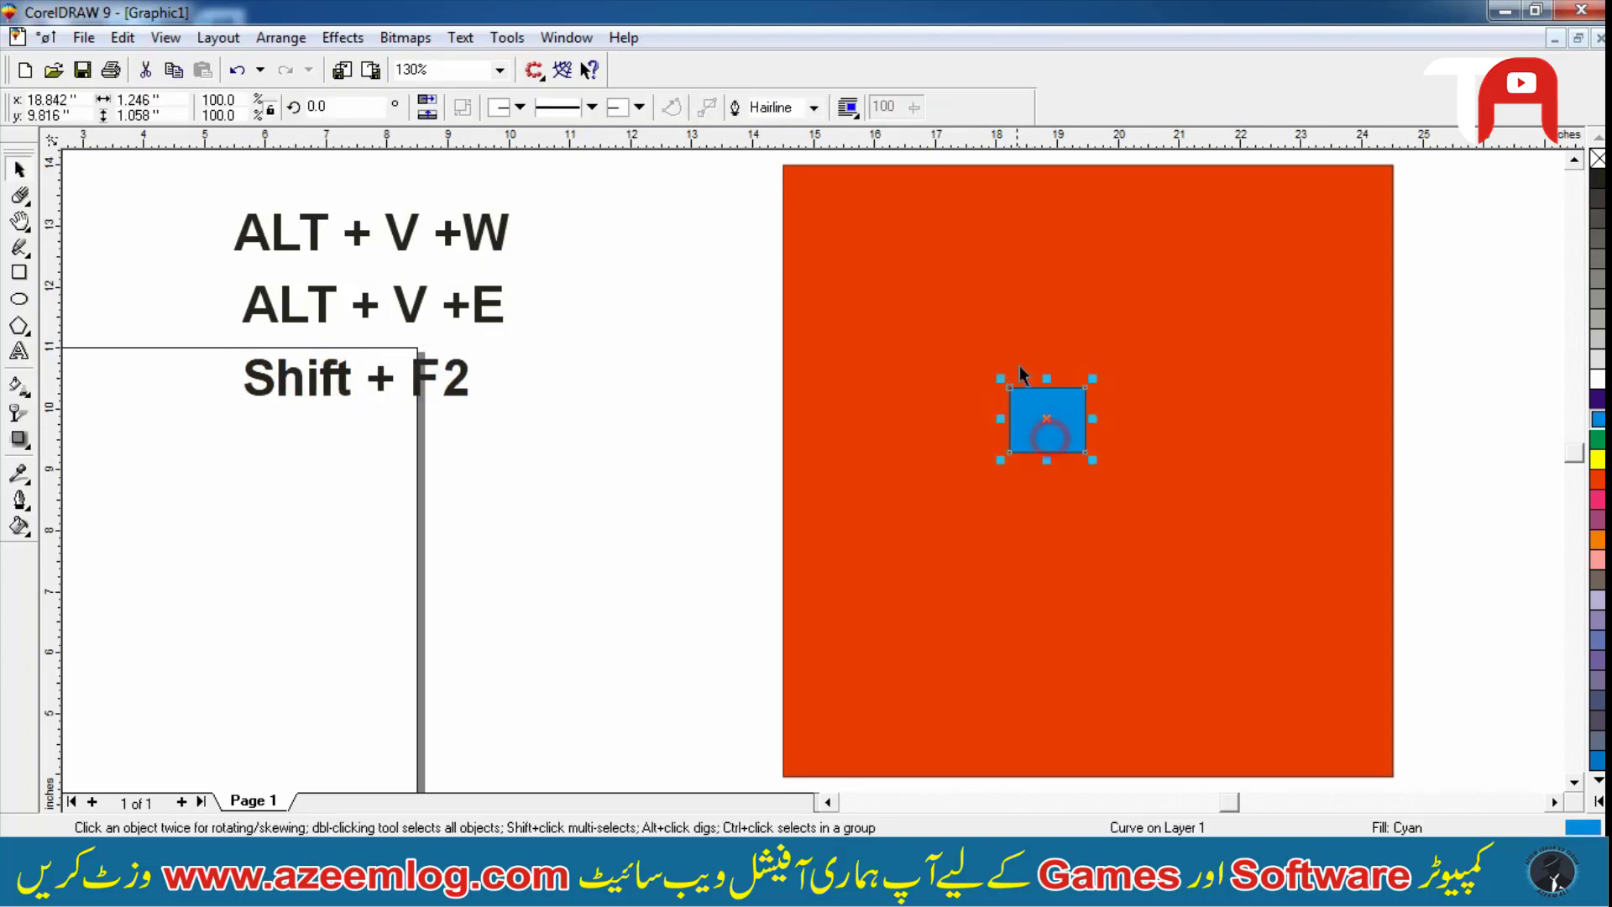
key("shift+F2")
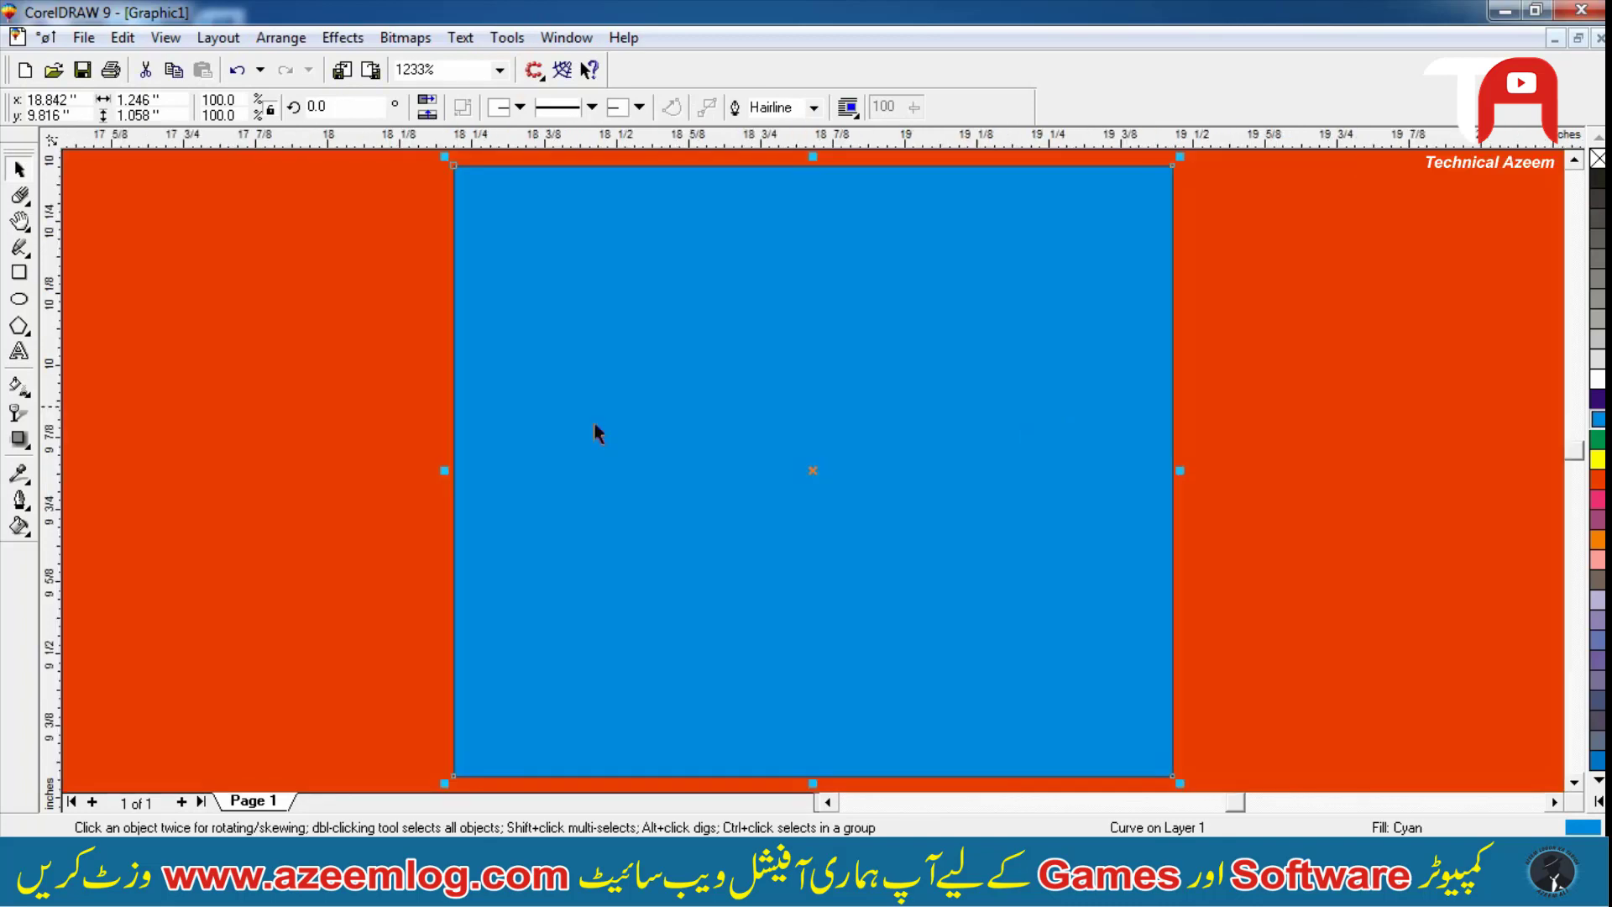
left_click(550, 394)
key("F4")
left_click(550, 394)
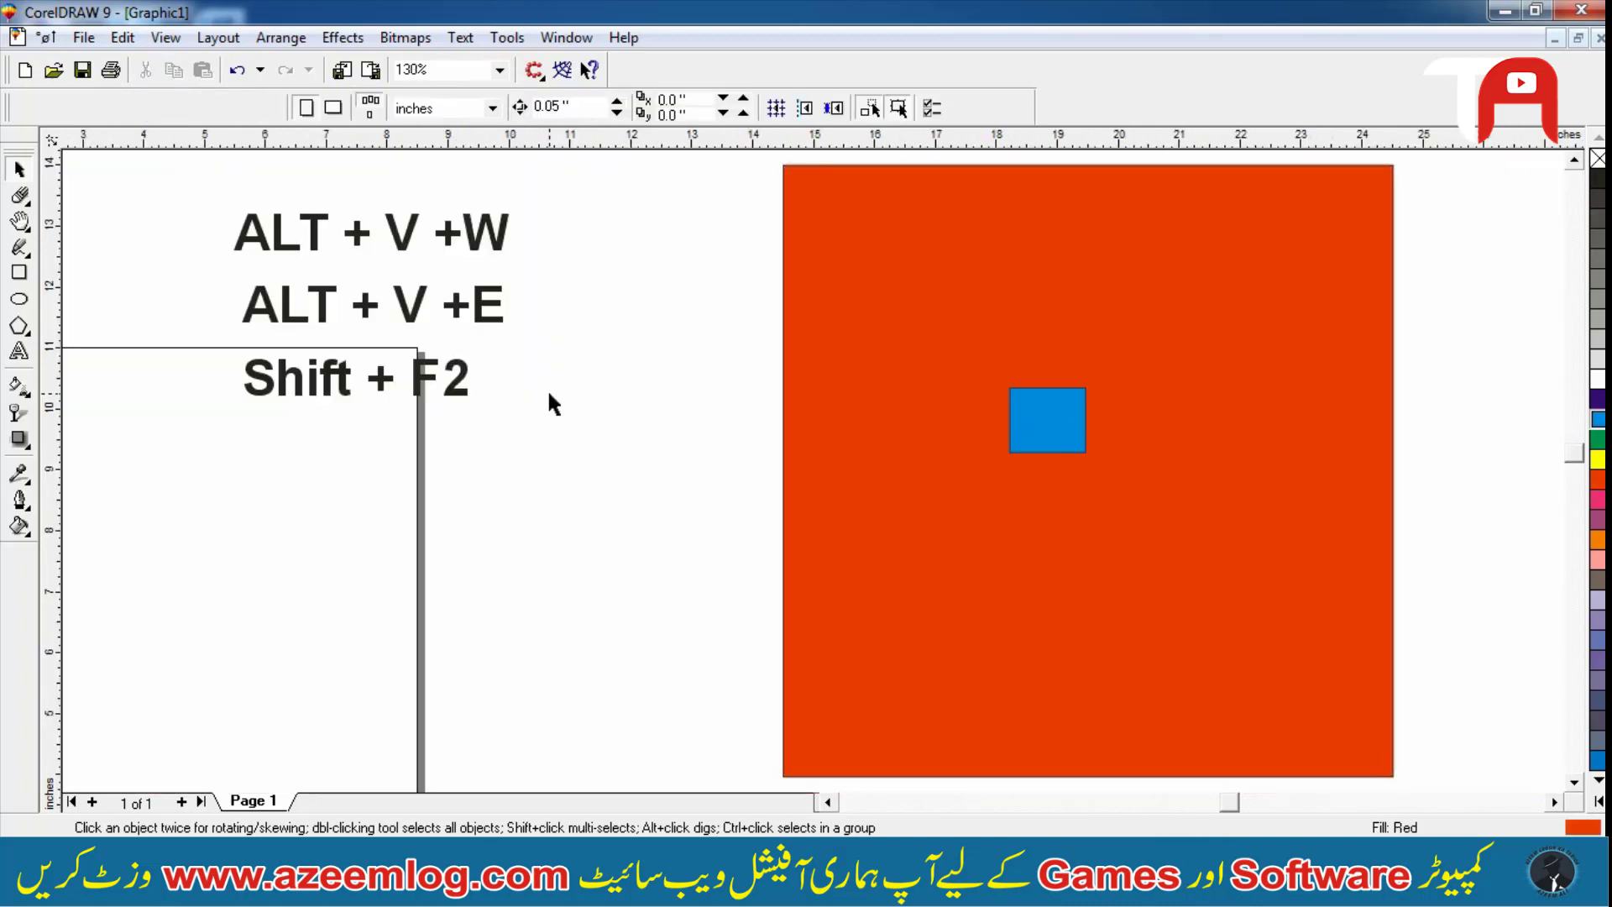
Turn off Preview Selected Only and hide the rulers
left_click(183, 40)
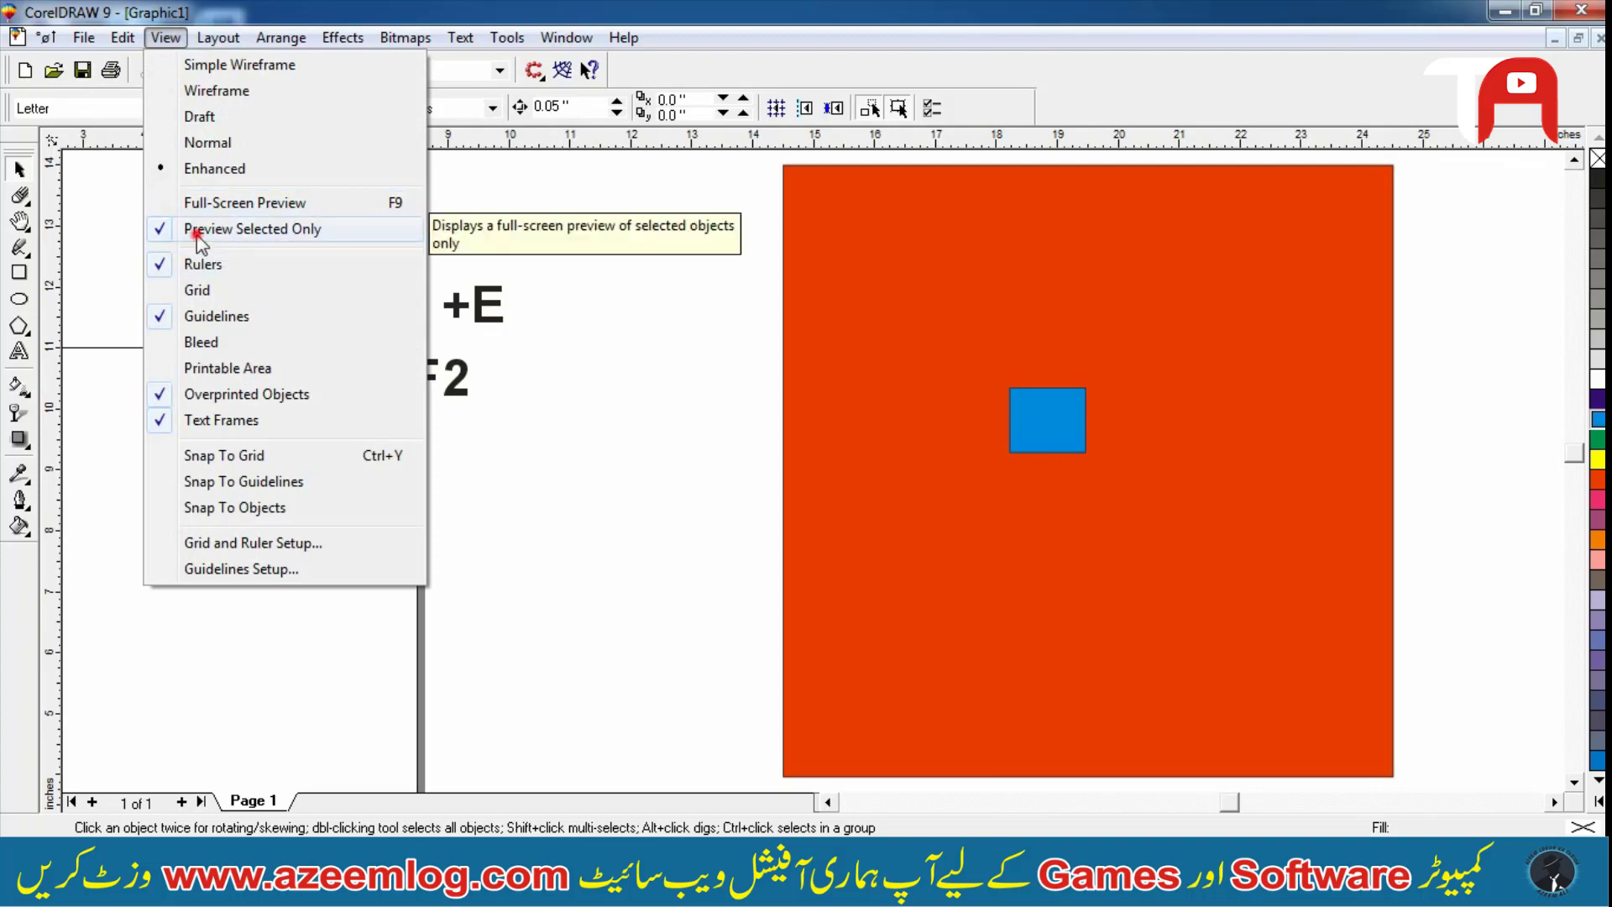
left_click(168, 38)
left_click(181, 42)
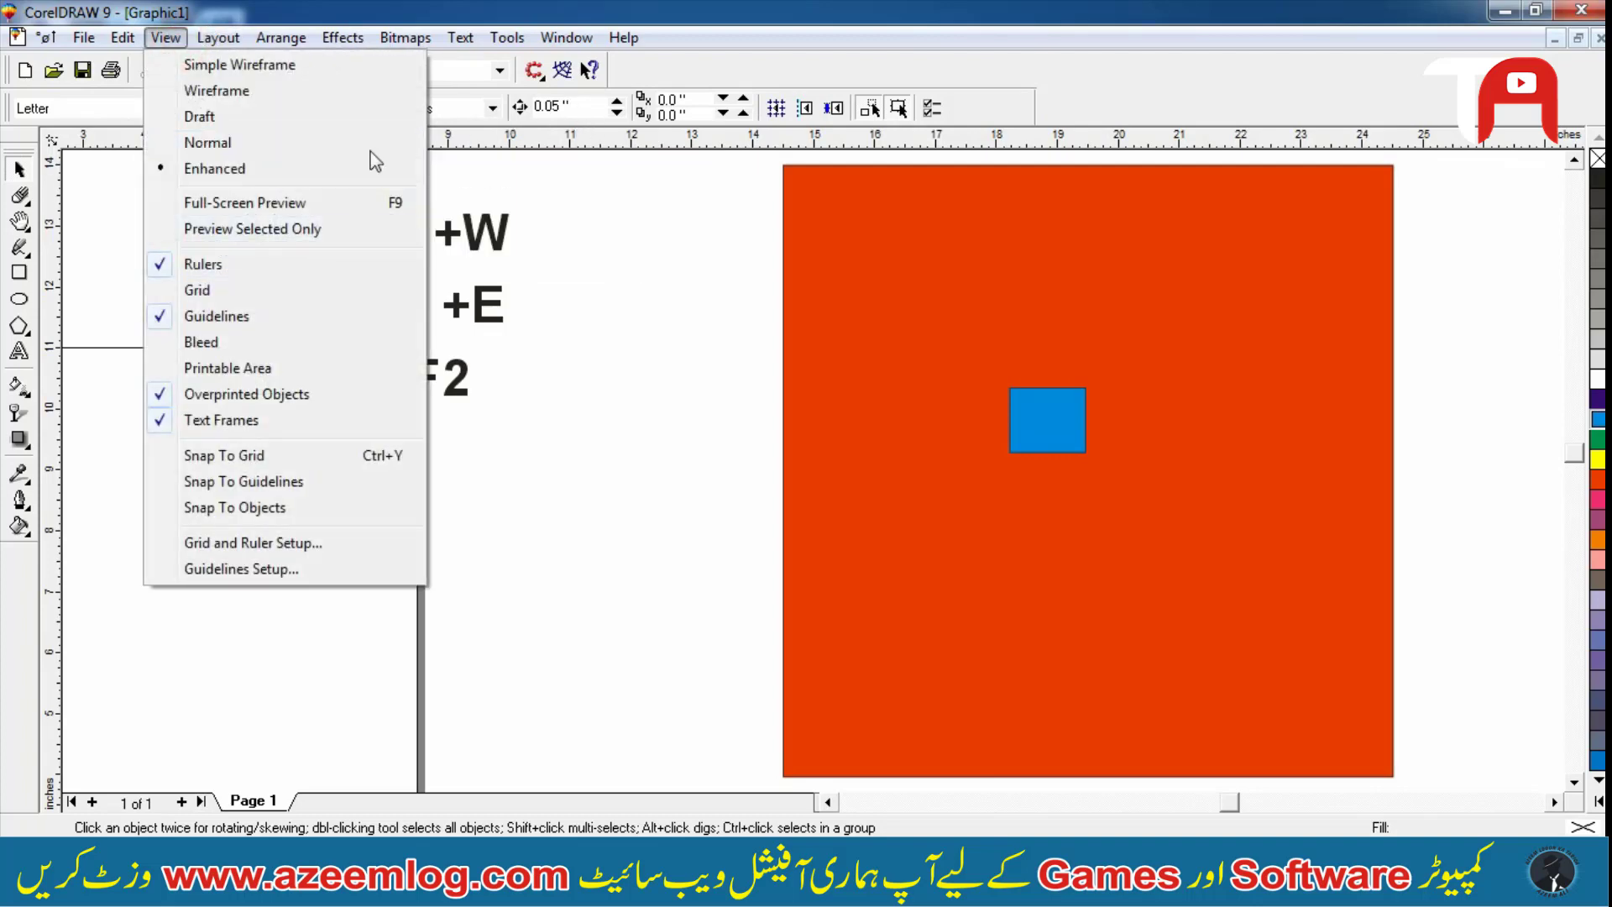
left_click(175, 261)
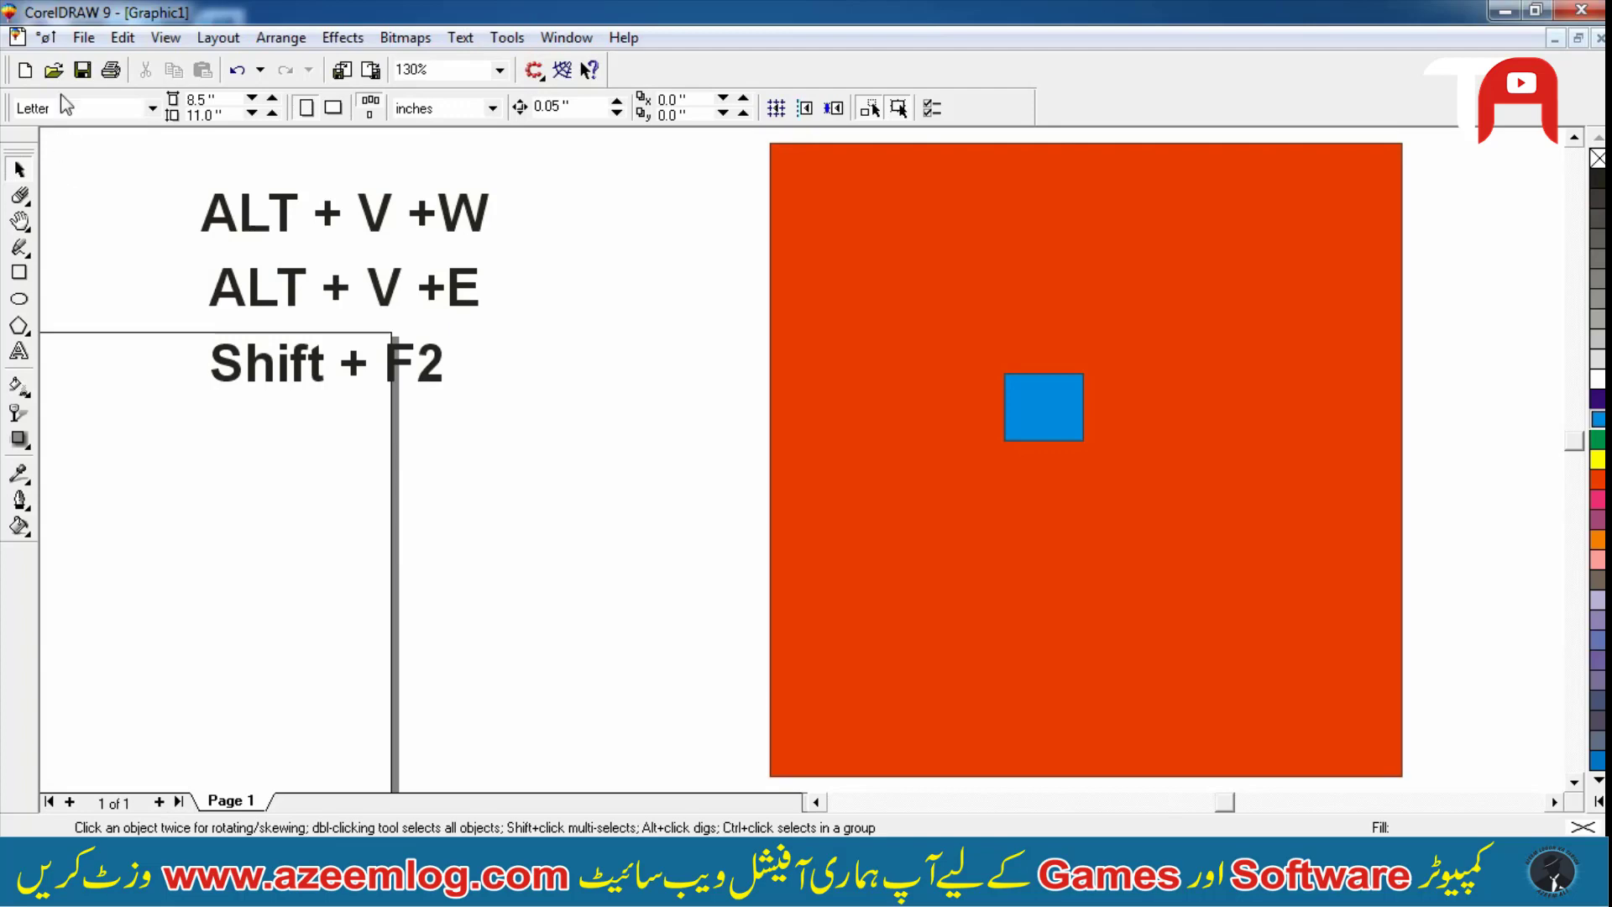
Show the rulers again and turn on the grid
left_click(166, 40)
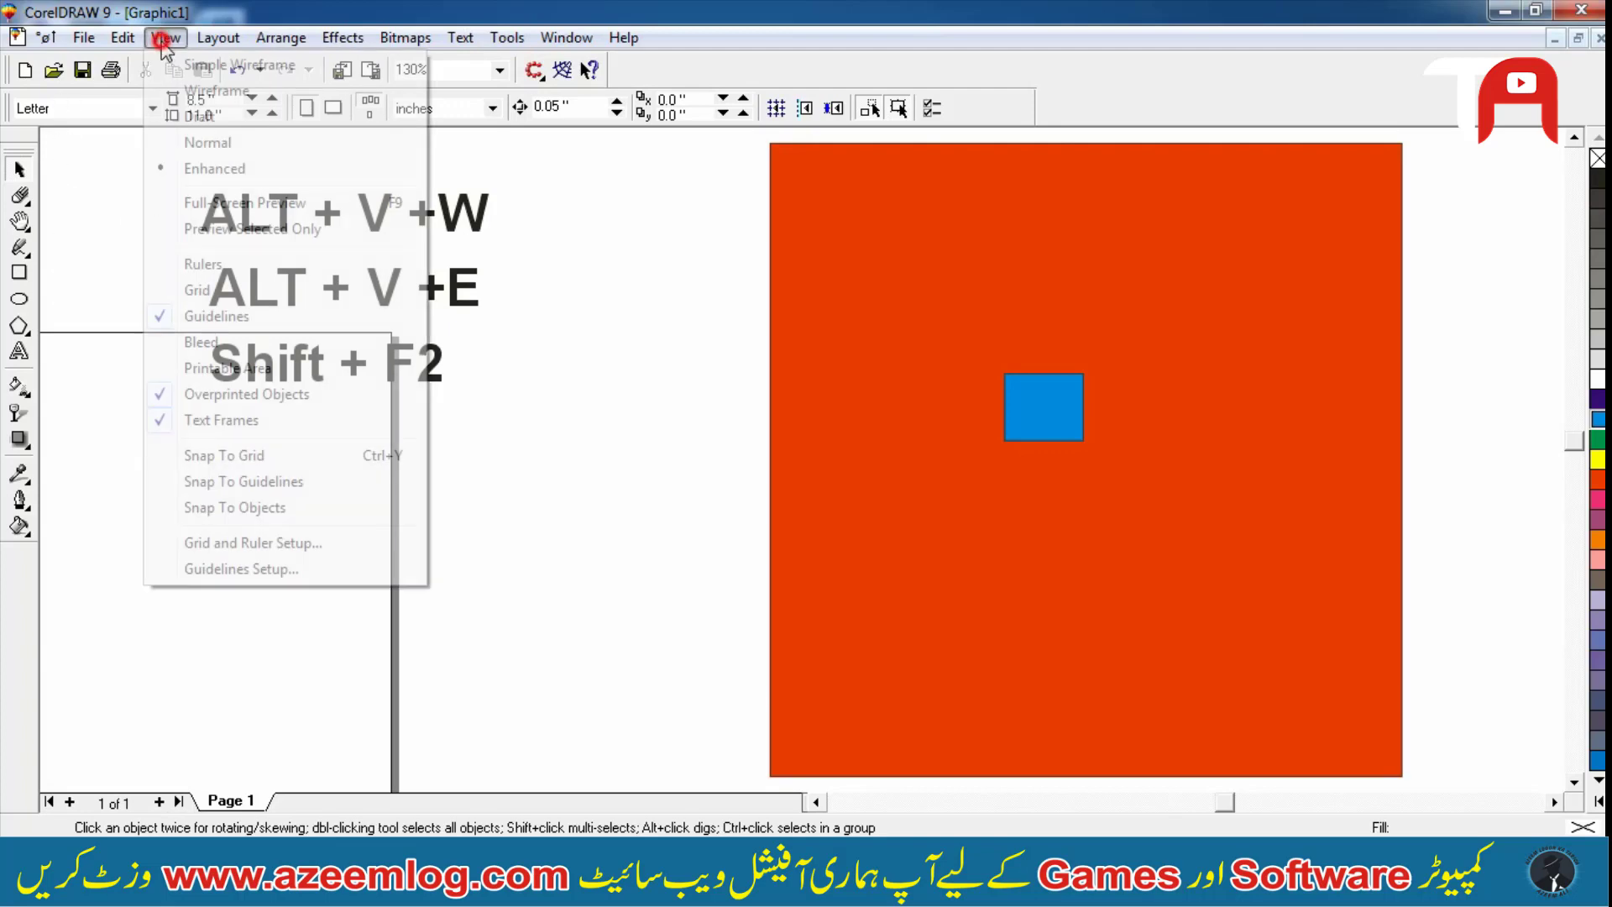
left_click(188, 266)
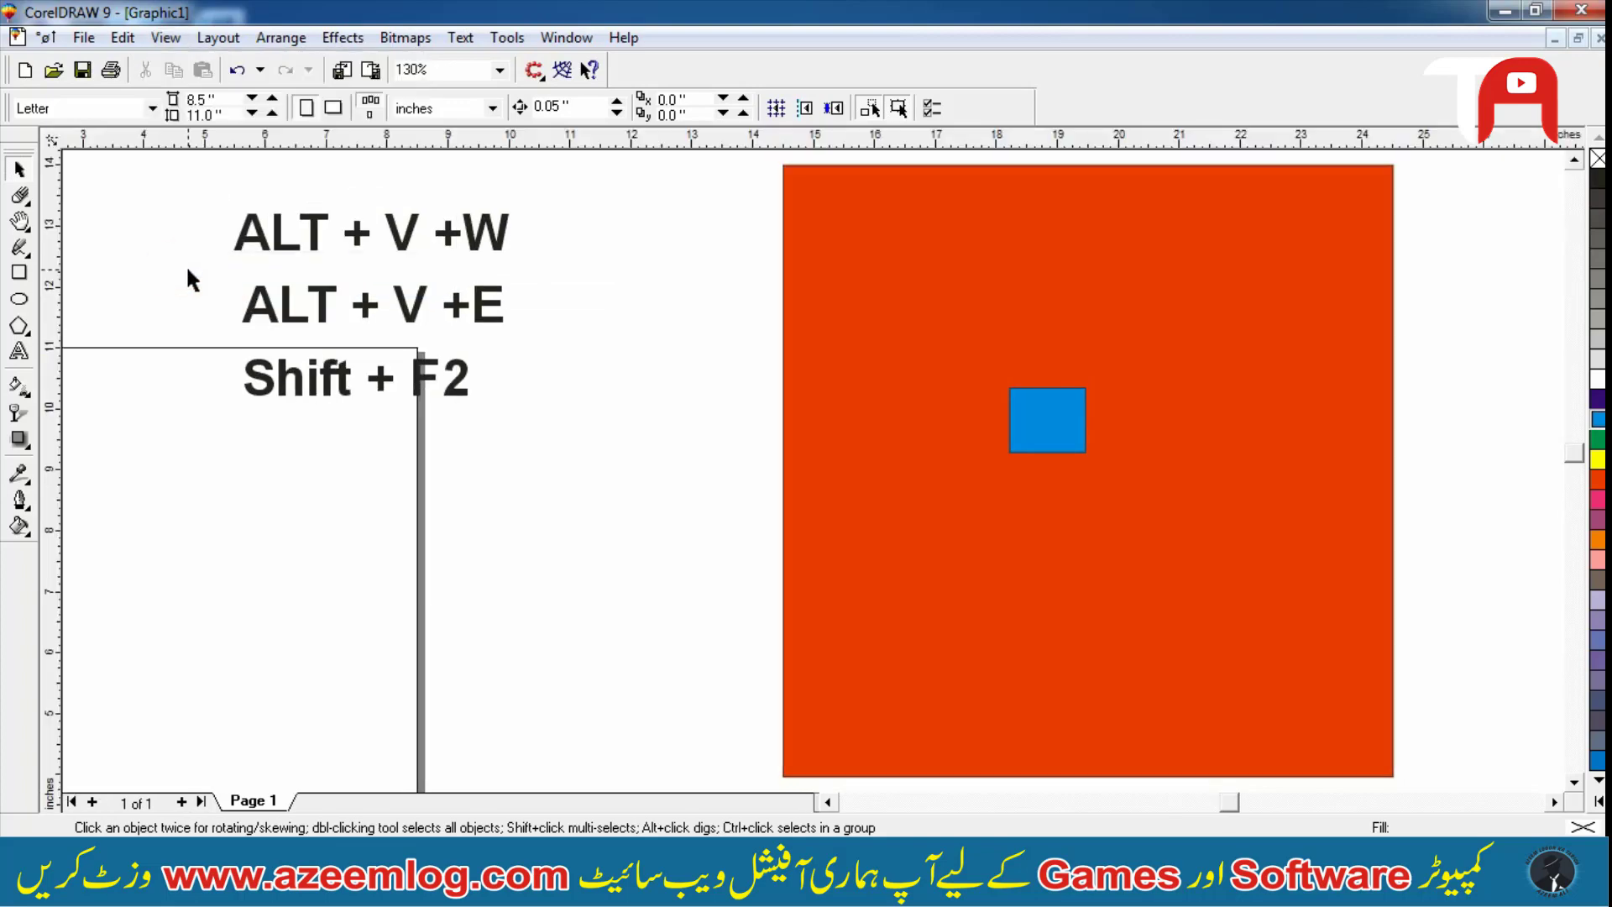
key("alt+v")
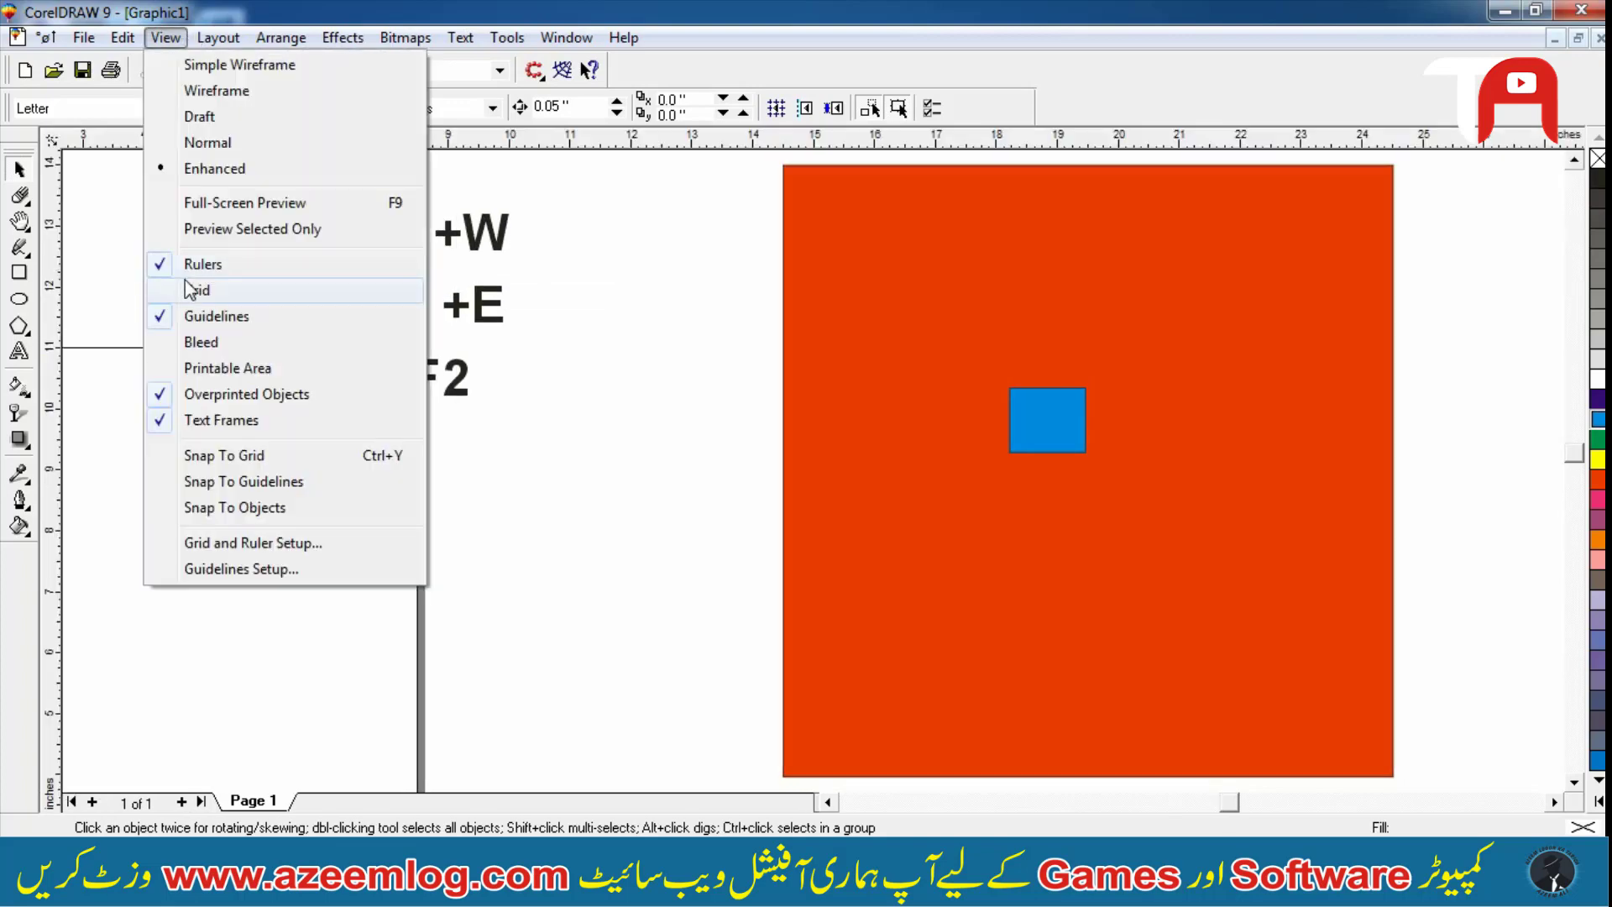
left_click(185, 291)
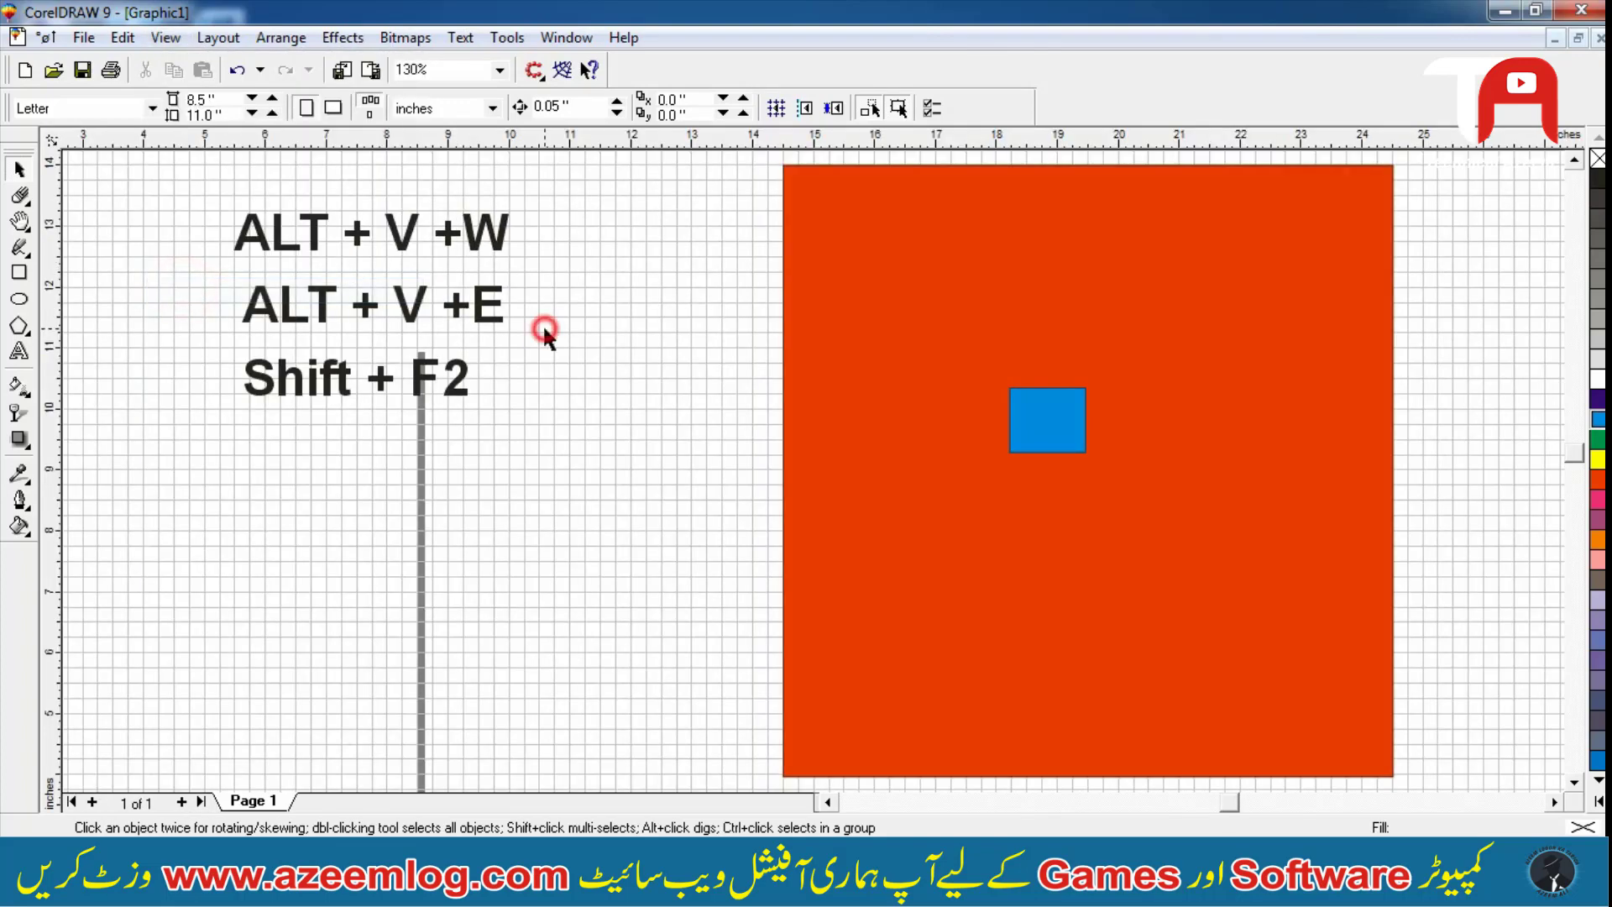
Move the three shortcut text lines up together by about 0.35 inch and clear the selection
key("F3")
left_click_drag(420, 292, 709, 479)
key("F2")
left_click_drag(465, 499, 975, 263)
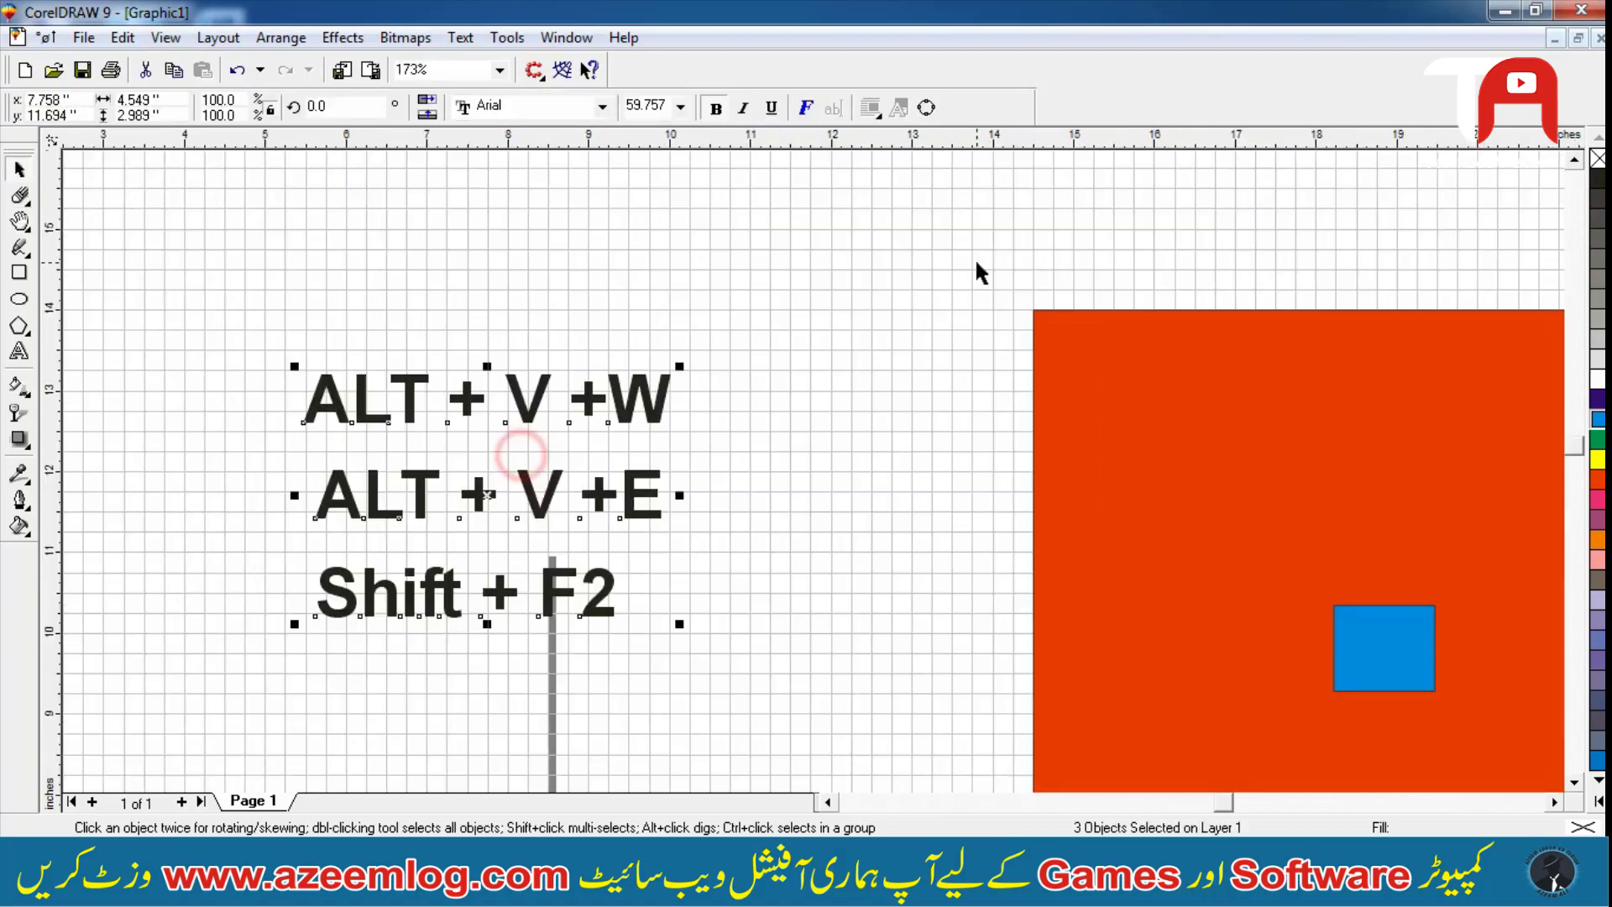
left_click_drag(485, 495, 482, 466)
left_click(344, 249)
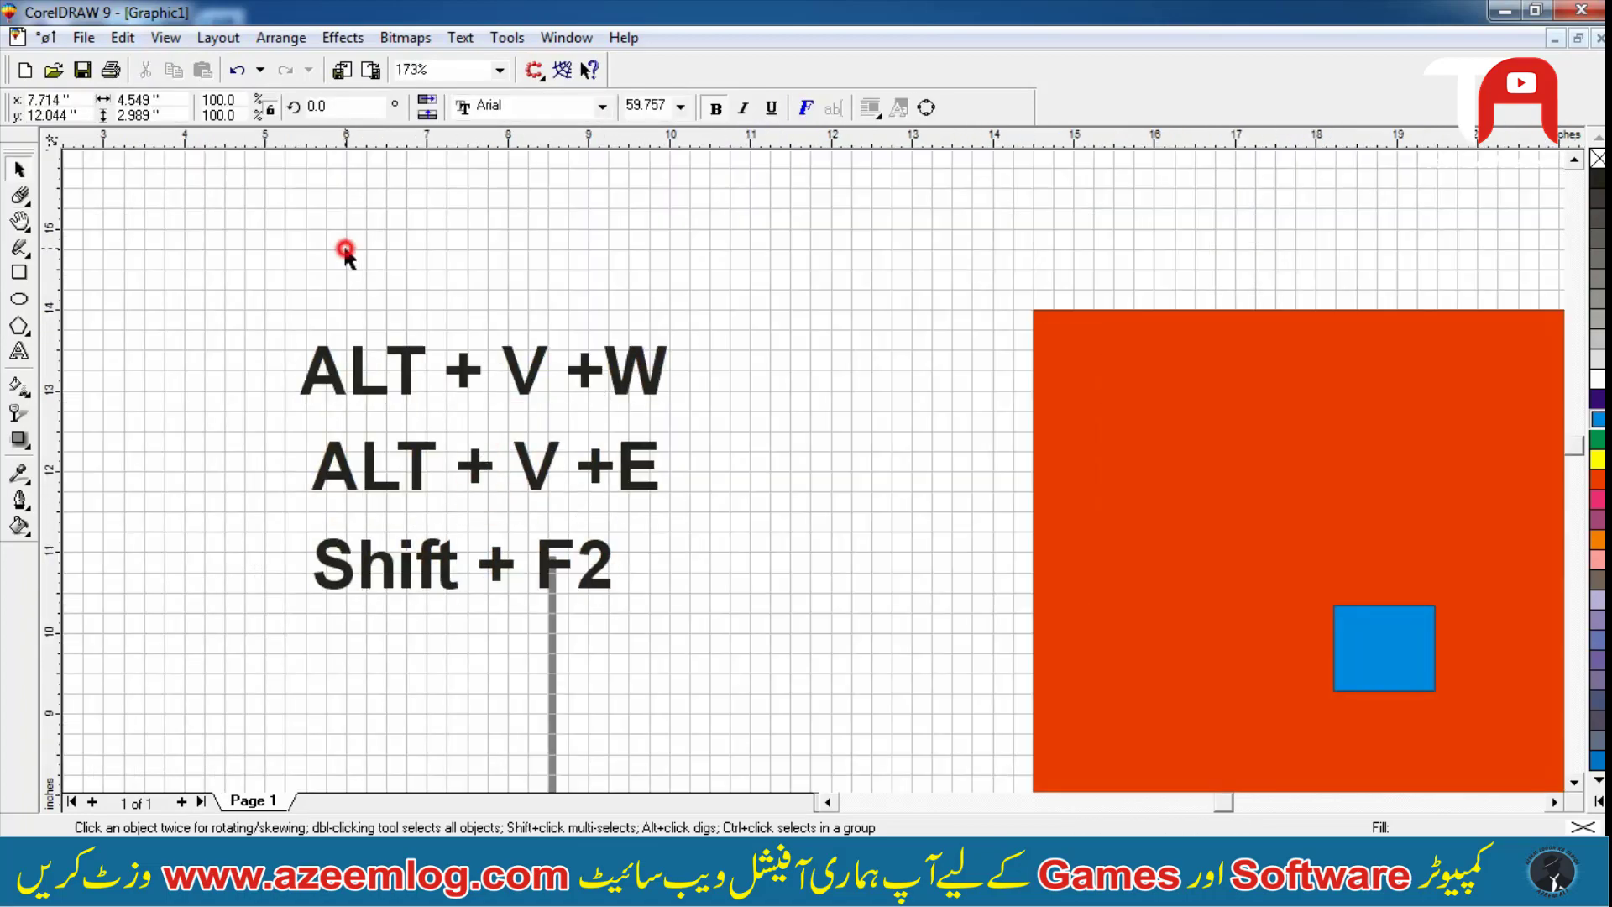
Turn off the grid
left_click(165, 37)
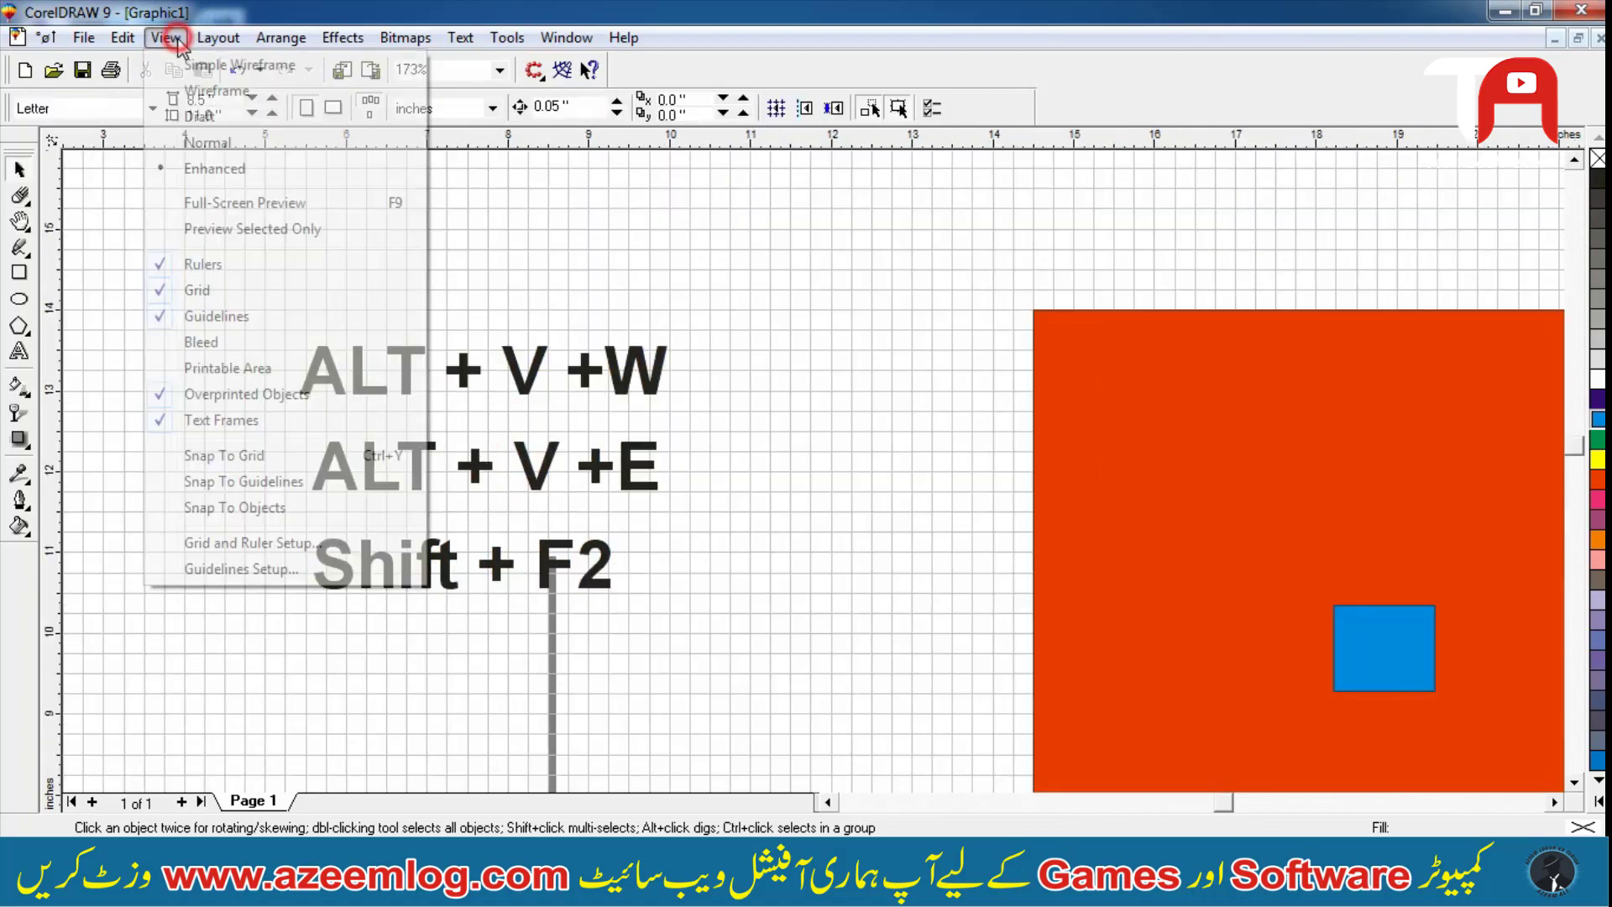
left_click(189, 290)
key("F3")
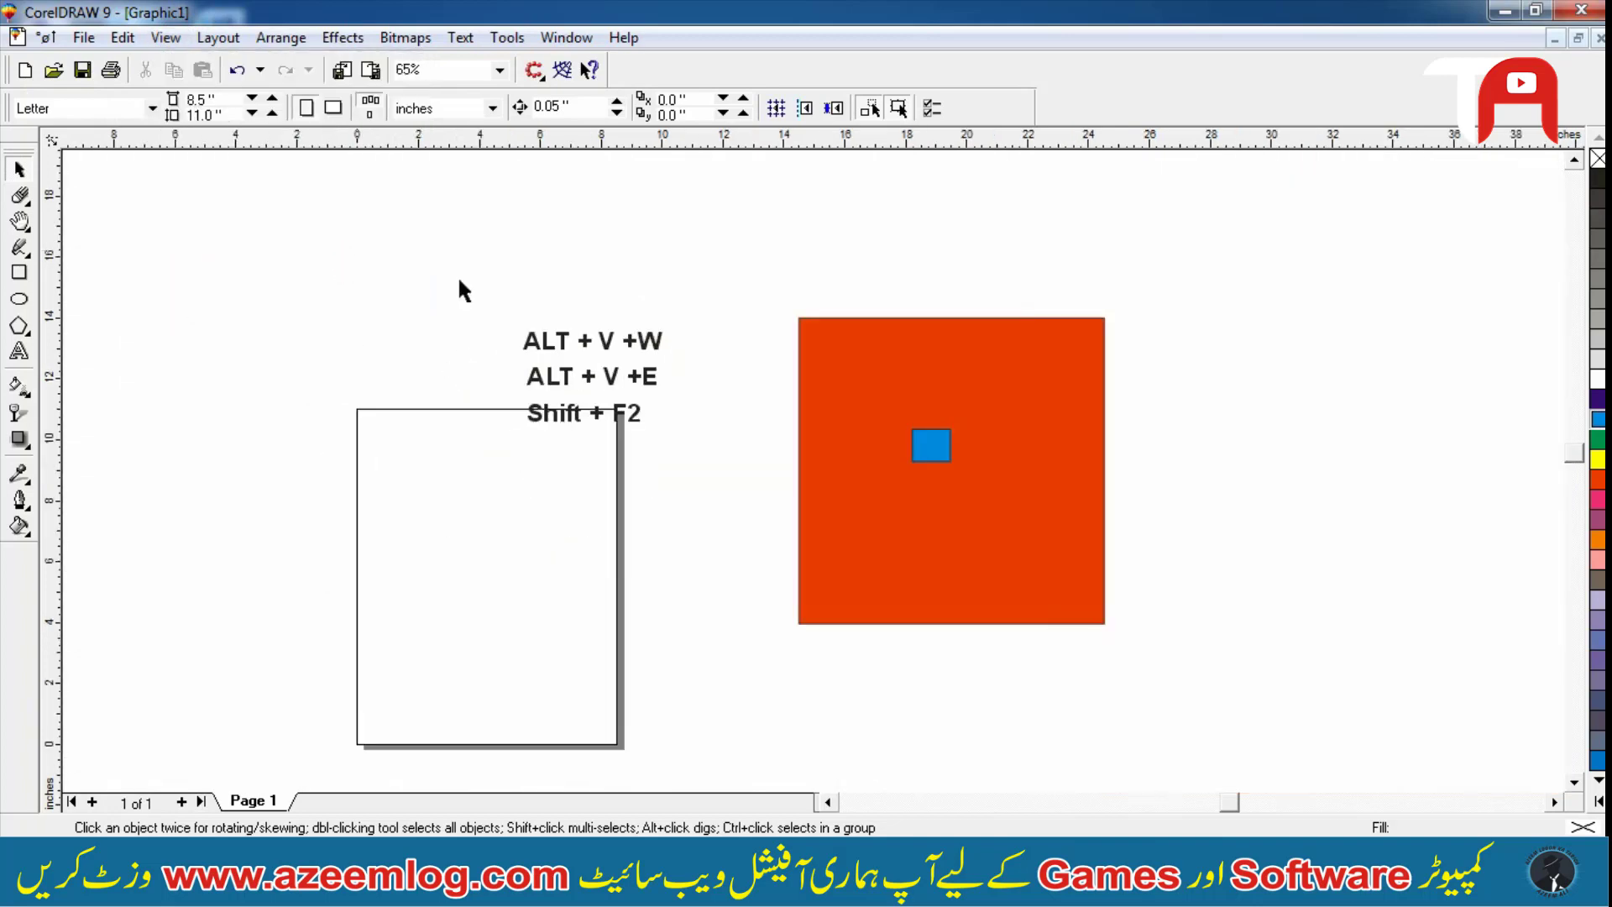
Align the three shortcut text lines on their vertical centre line and deselect them
key("F2")
left_click_drag(361, 220, 997, 547)
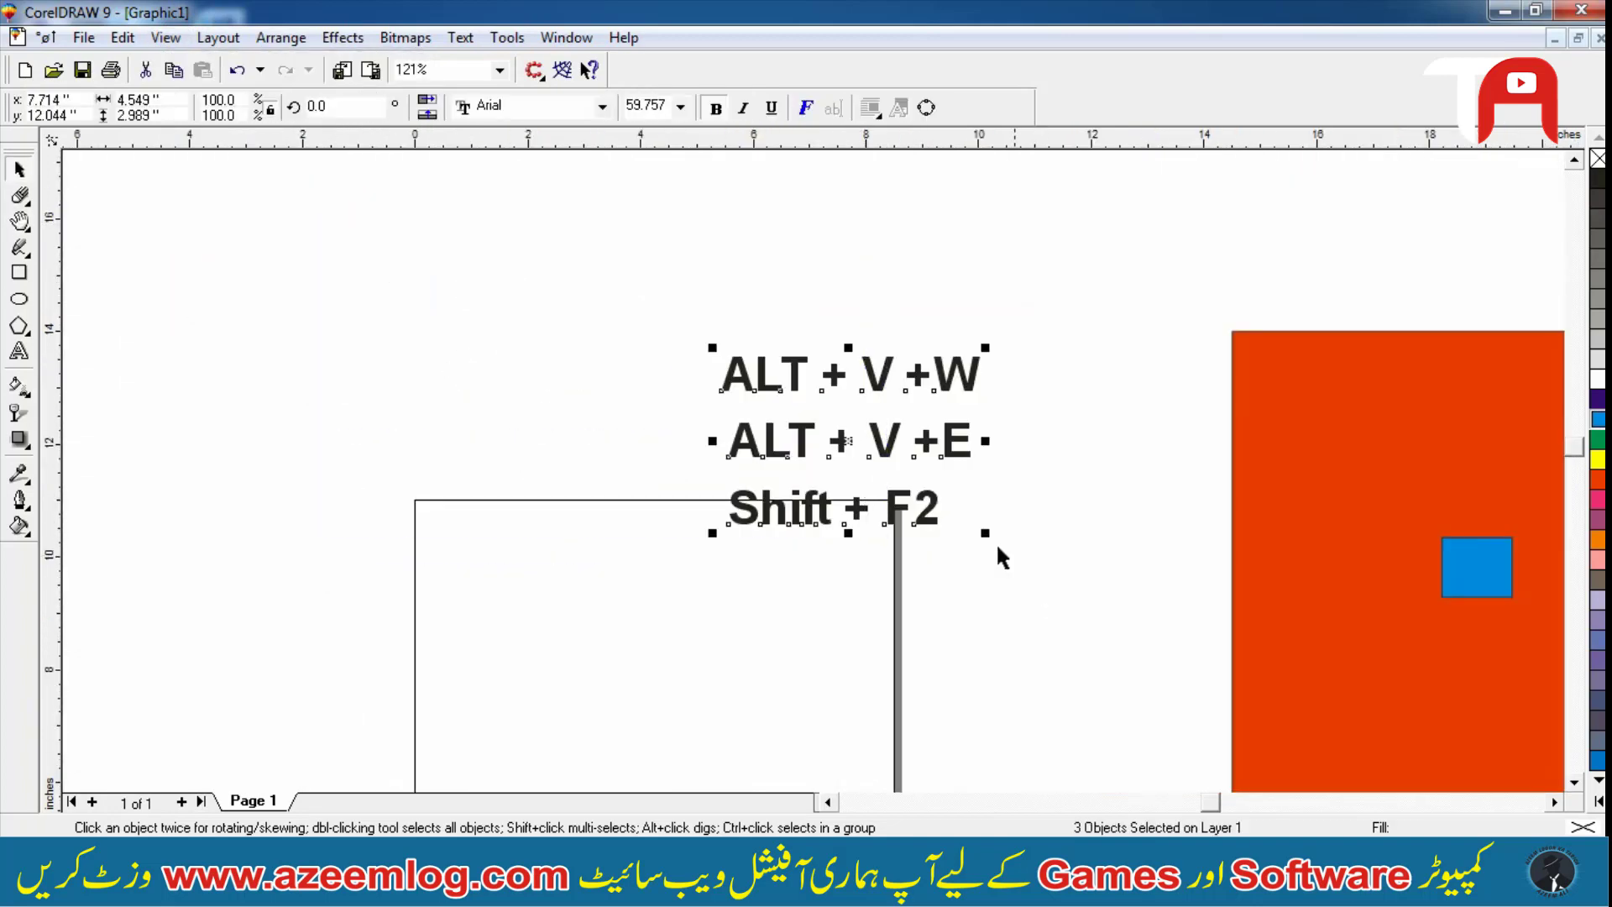
key("c")
left_click(597, 493)
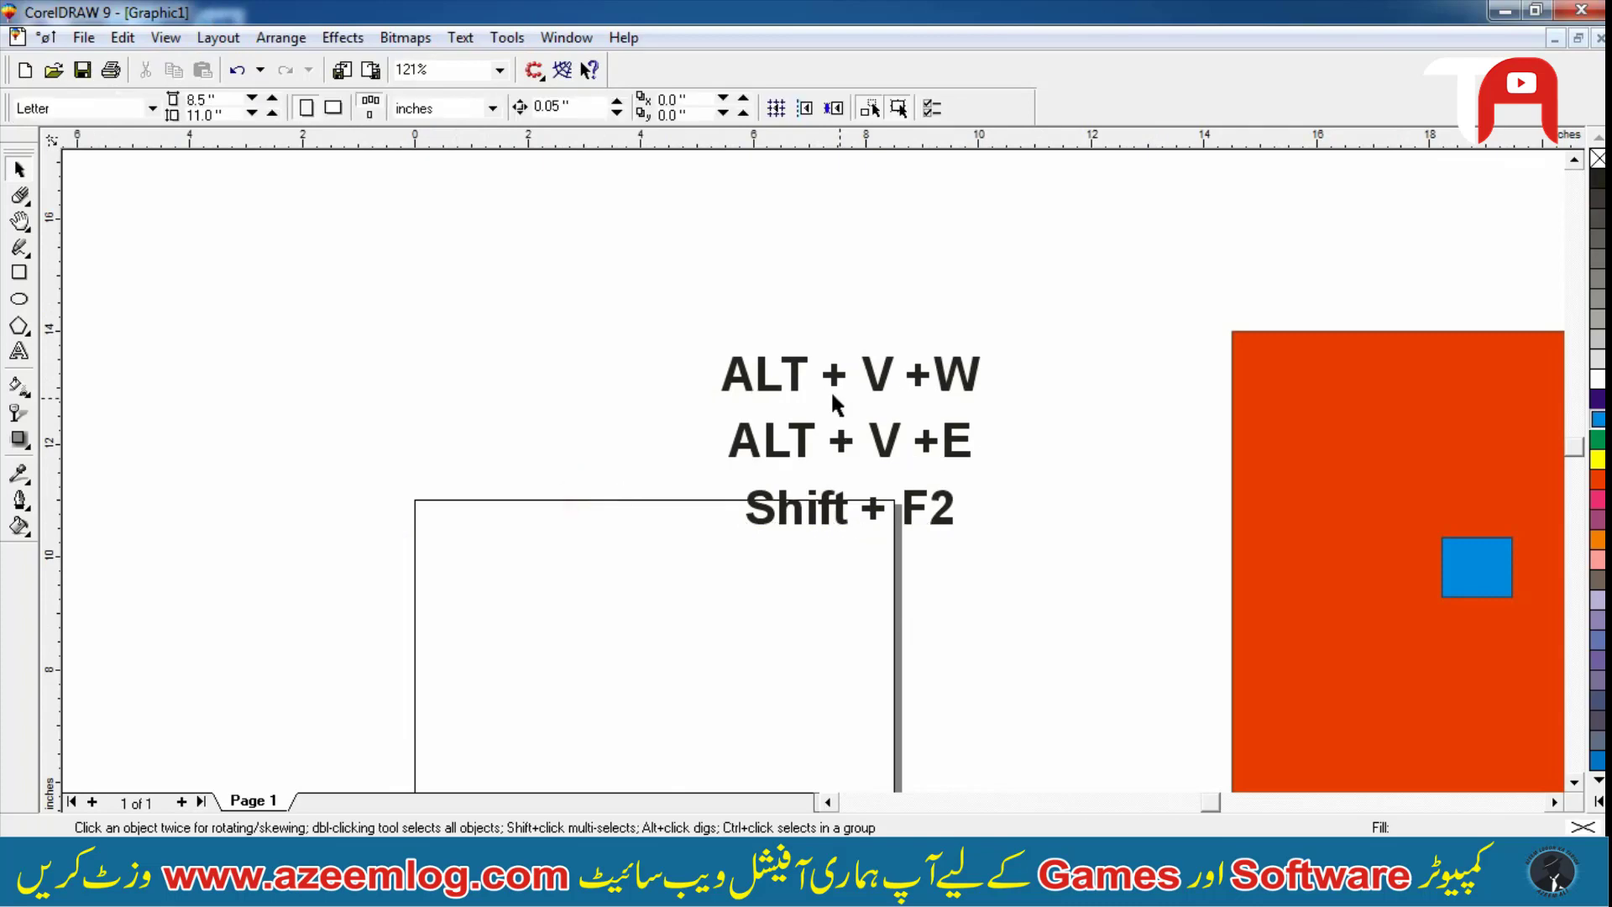
Hide the guidelines and show them again
key("F4")
left_click(166, 37)
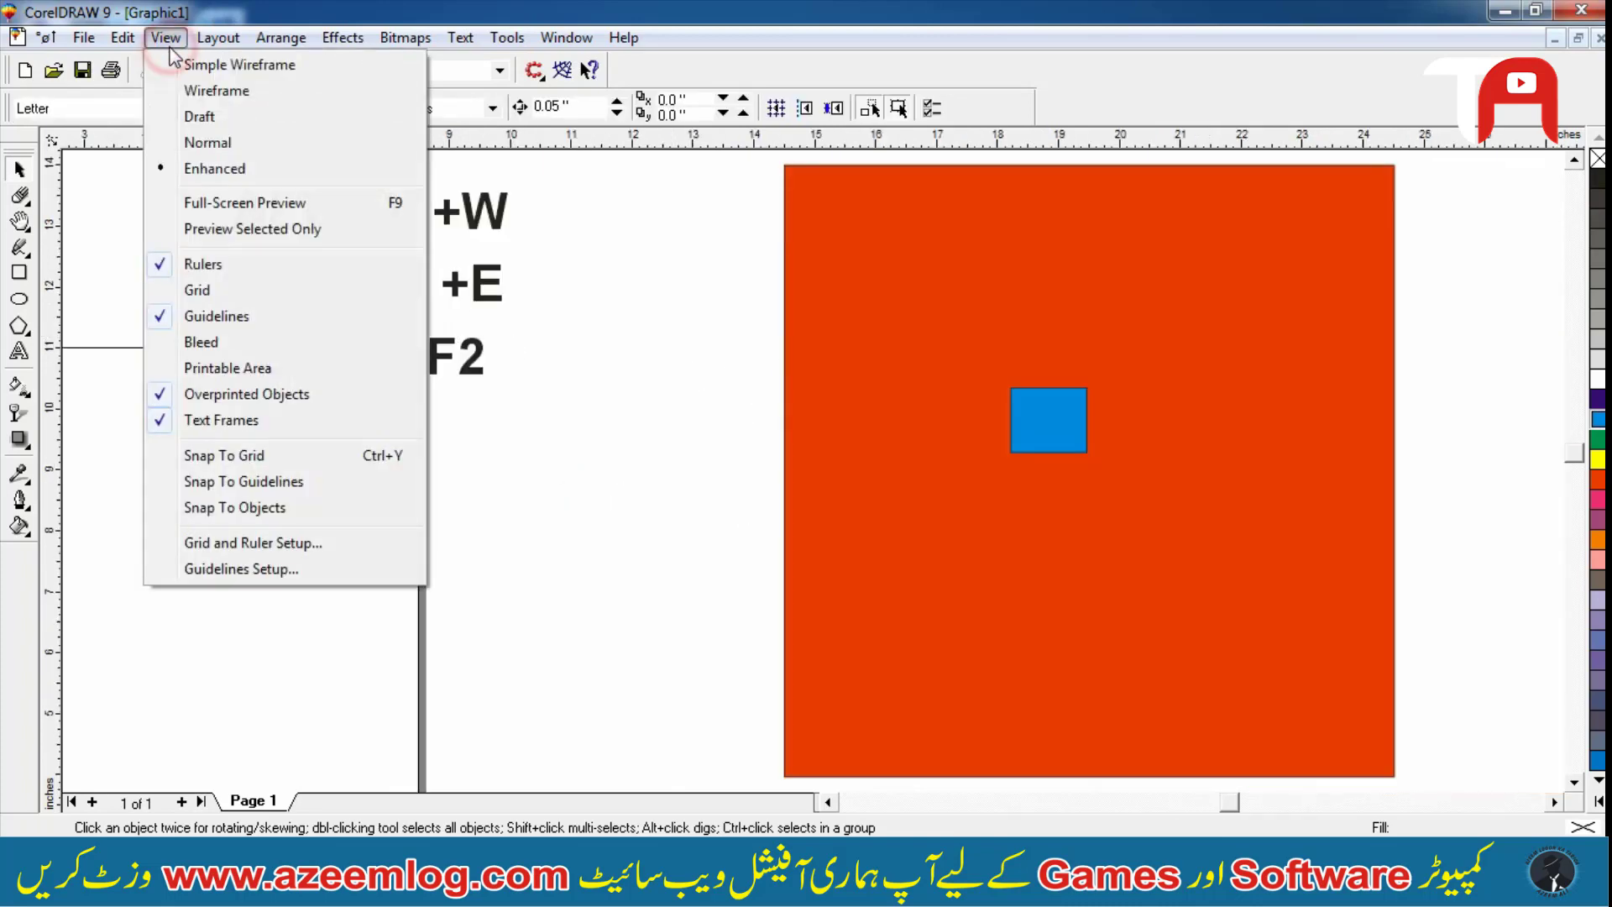
left_click(204, 321)
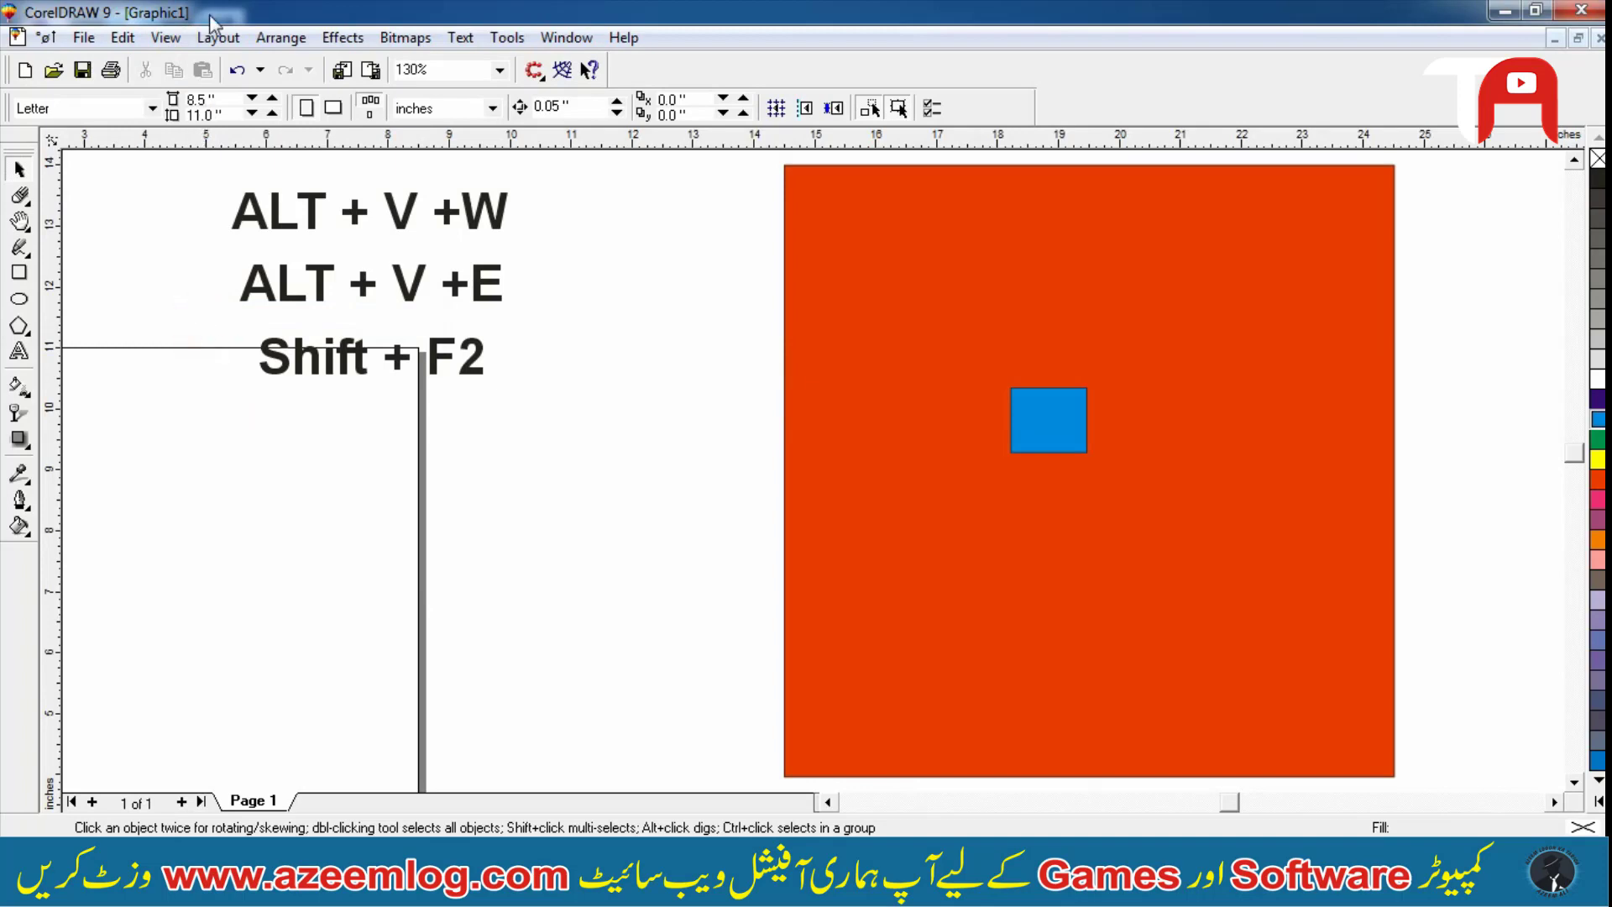
left_click(166, 40)
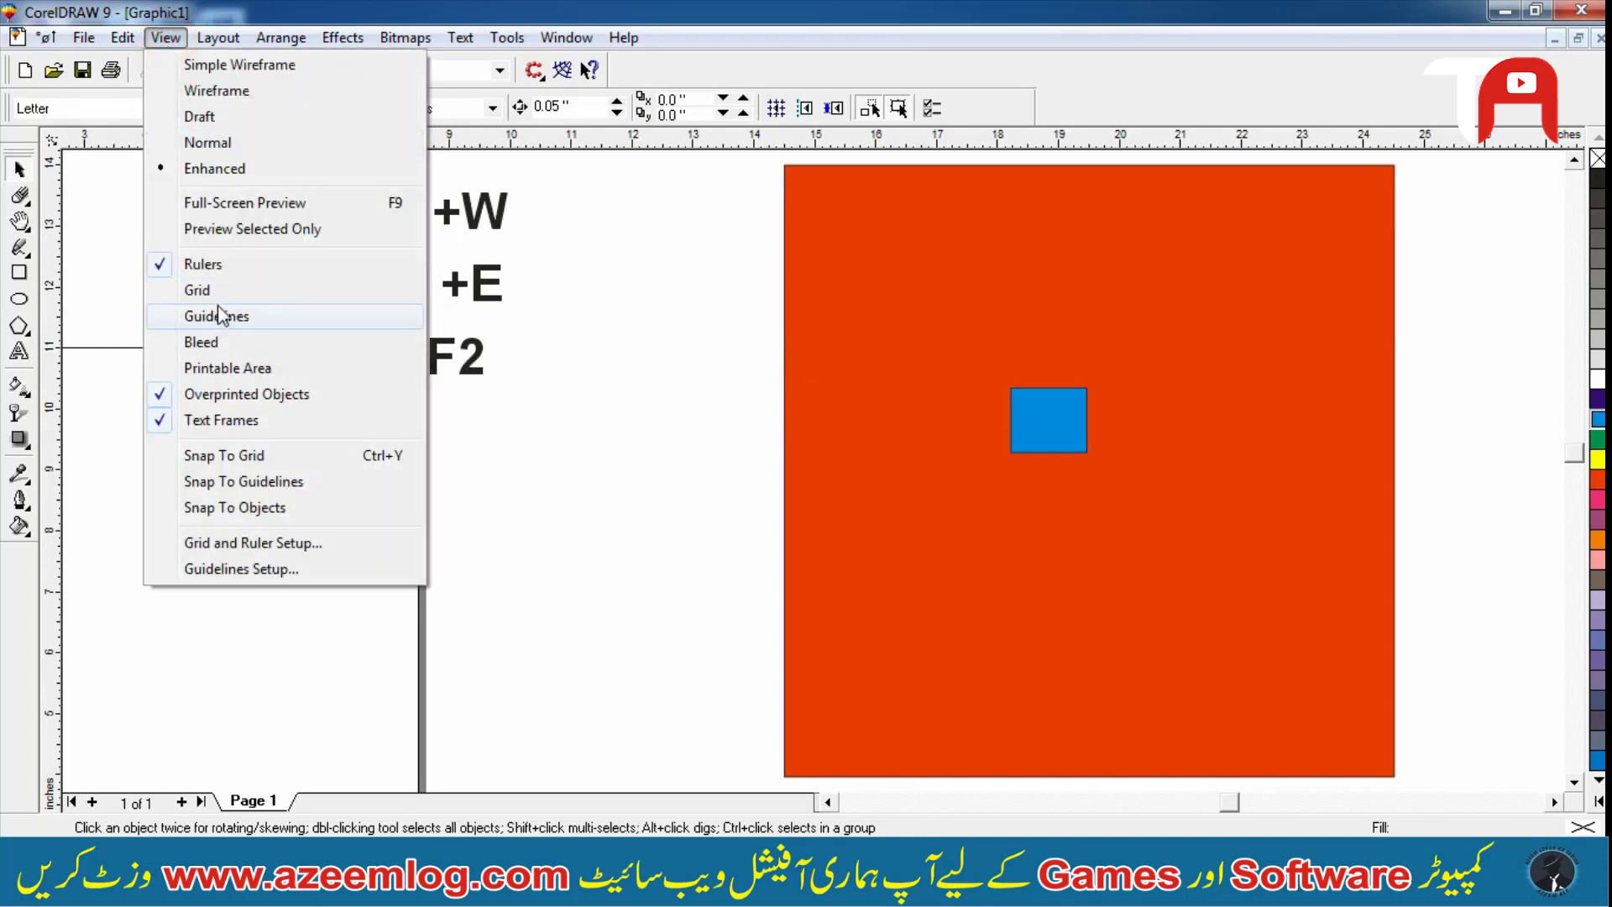
left_click(220, 318)
Turn on the Bleed display, inspect the page border up close, and turn Bleed off again
left_click(153, 41)
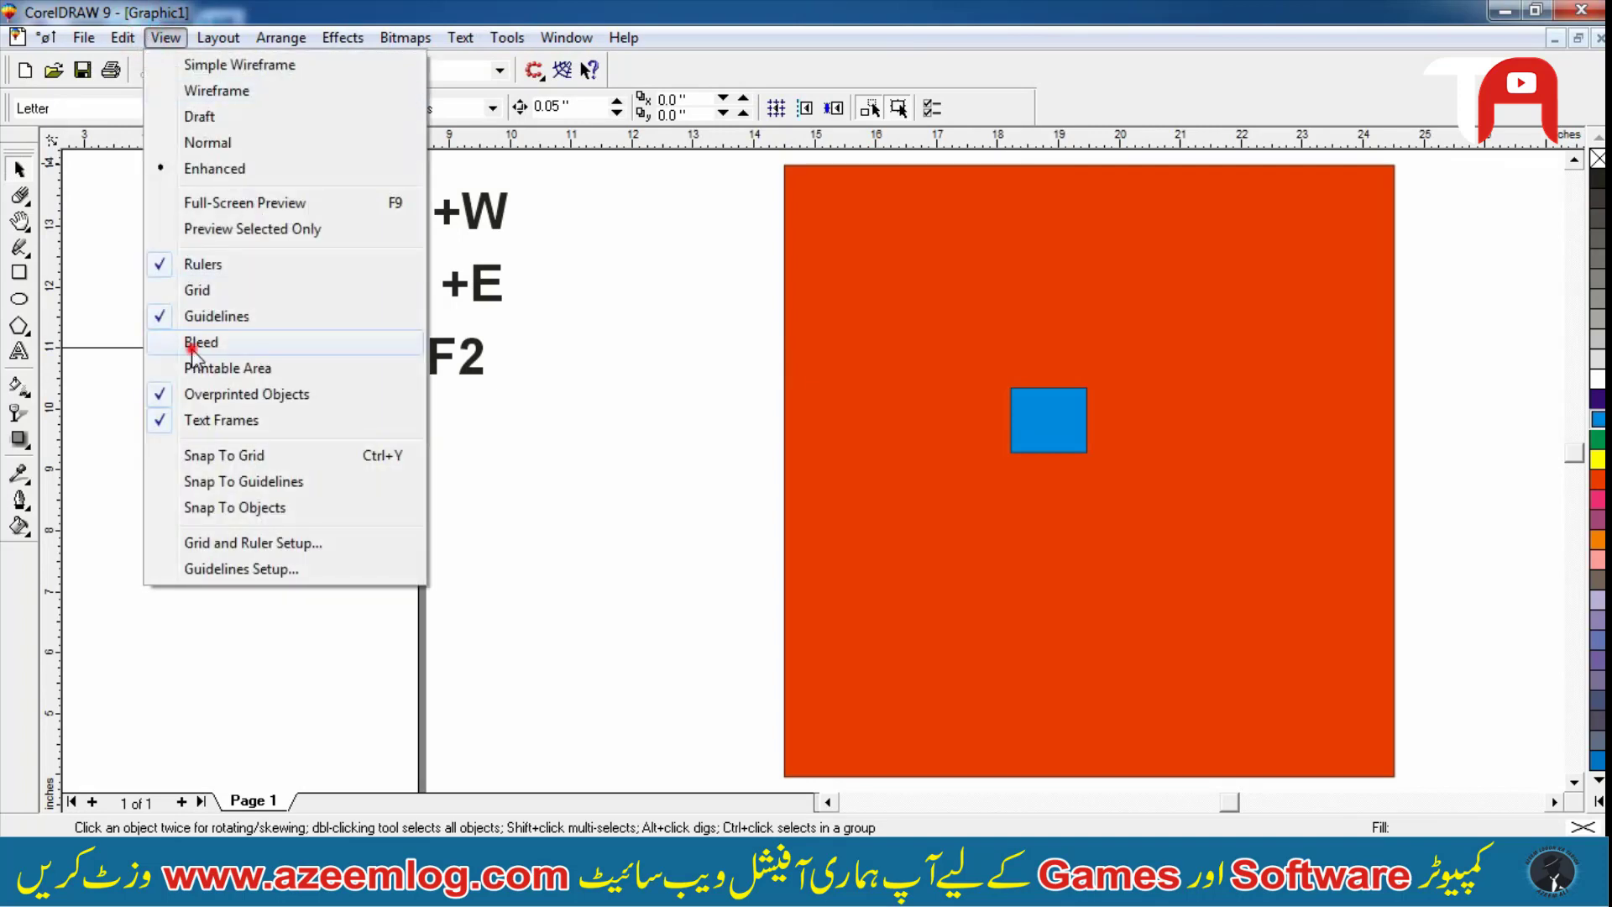
left_click(192, 349)
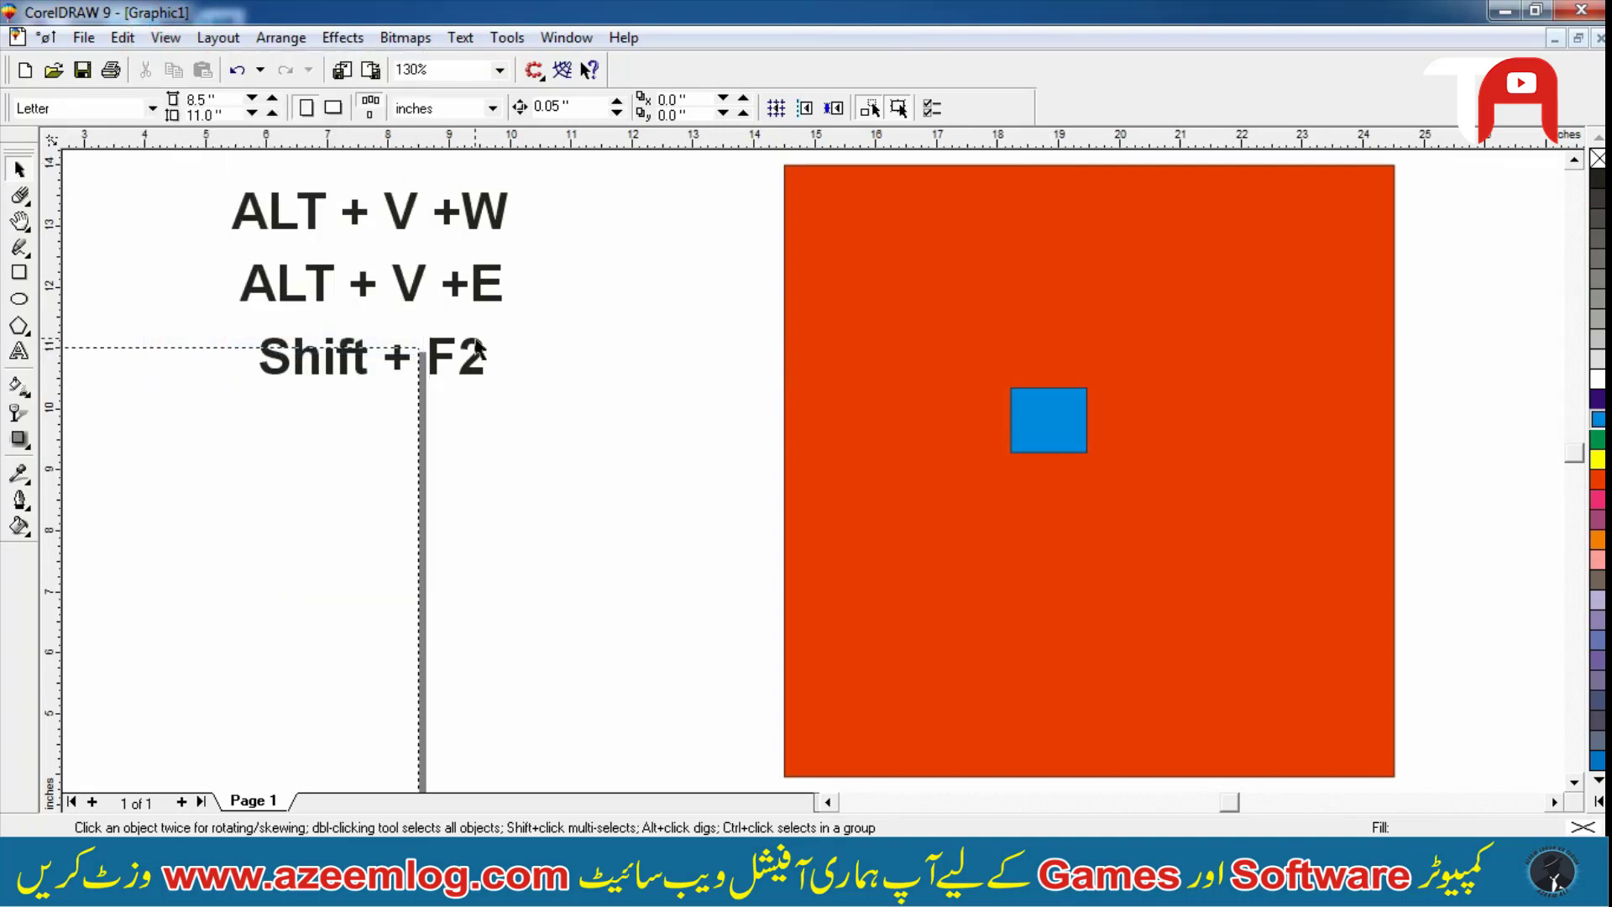
left_click(588, 318)
key("F3")
key("F2")
left_click_drag(264, 359, 556, 596)
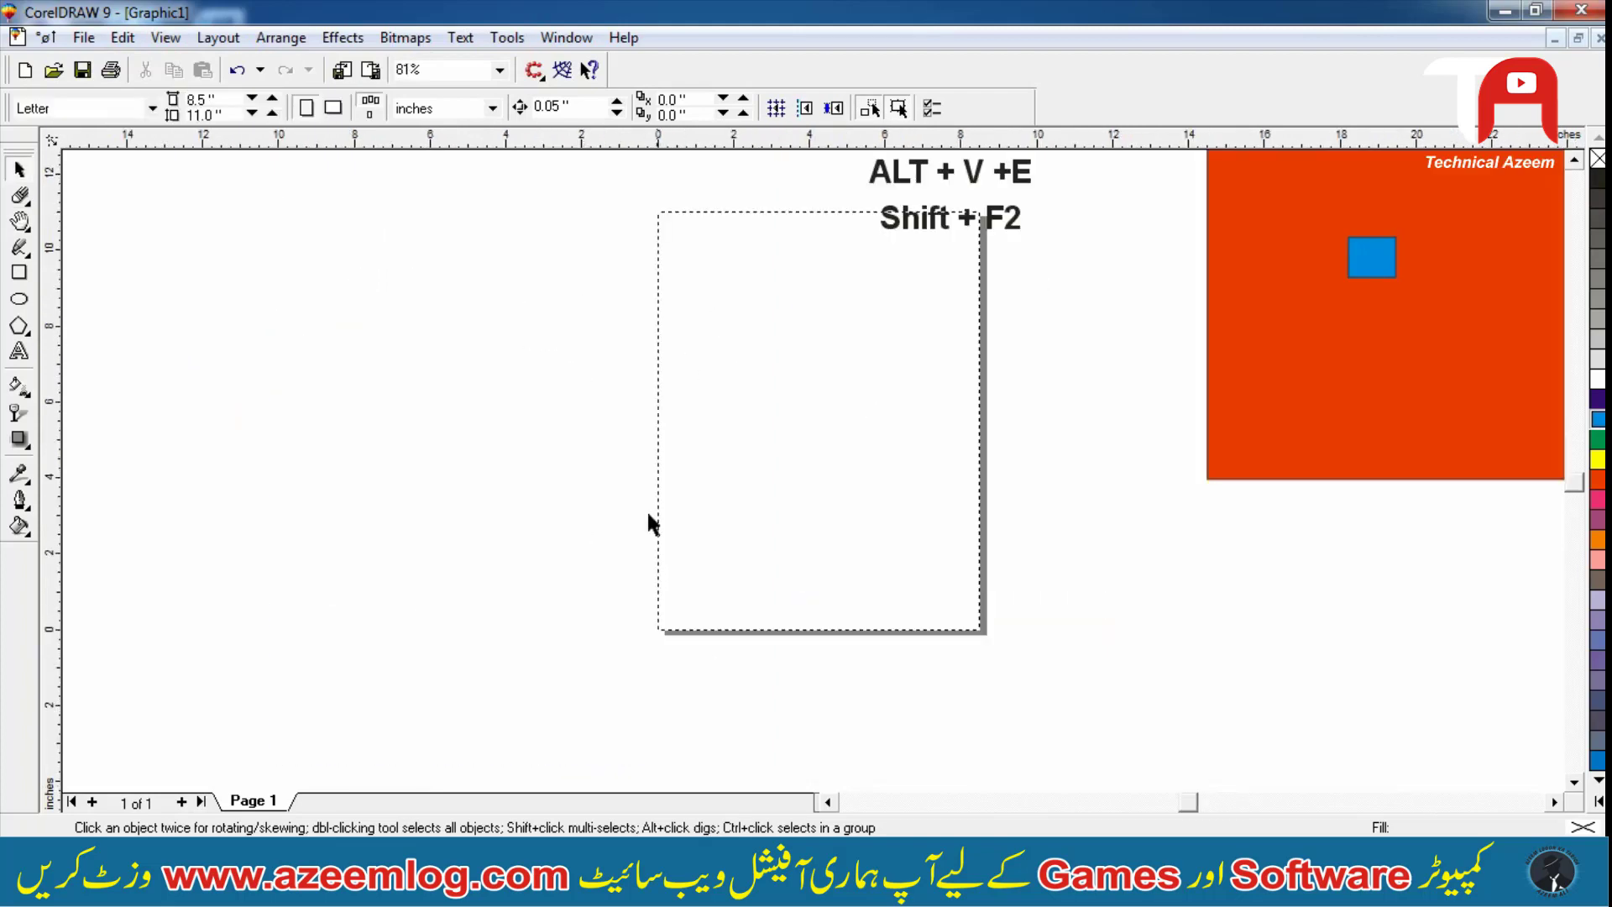
left_click(707, 237)
left_click(165, 37)
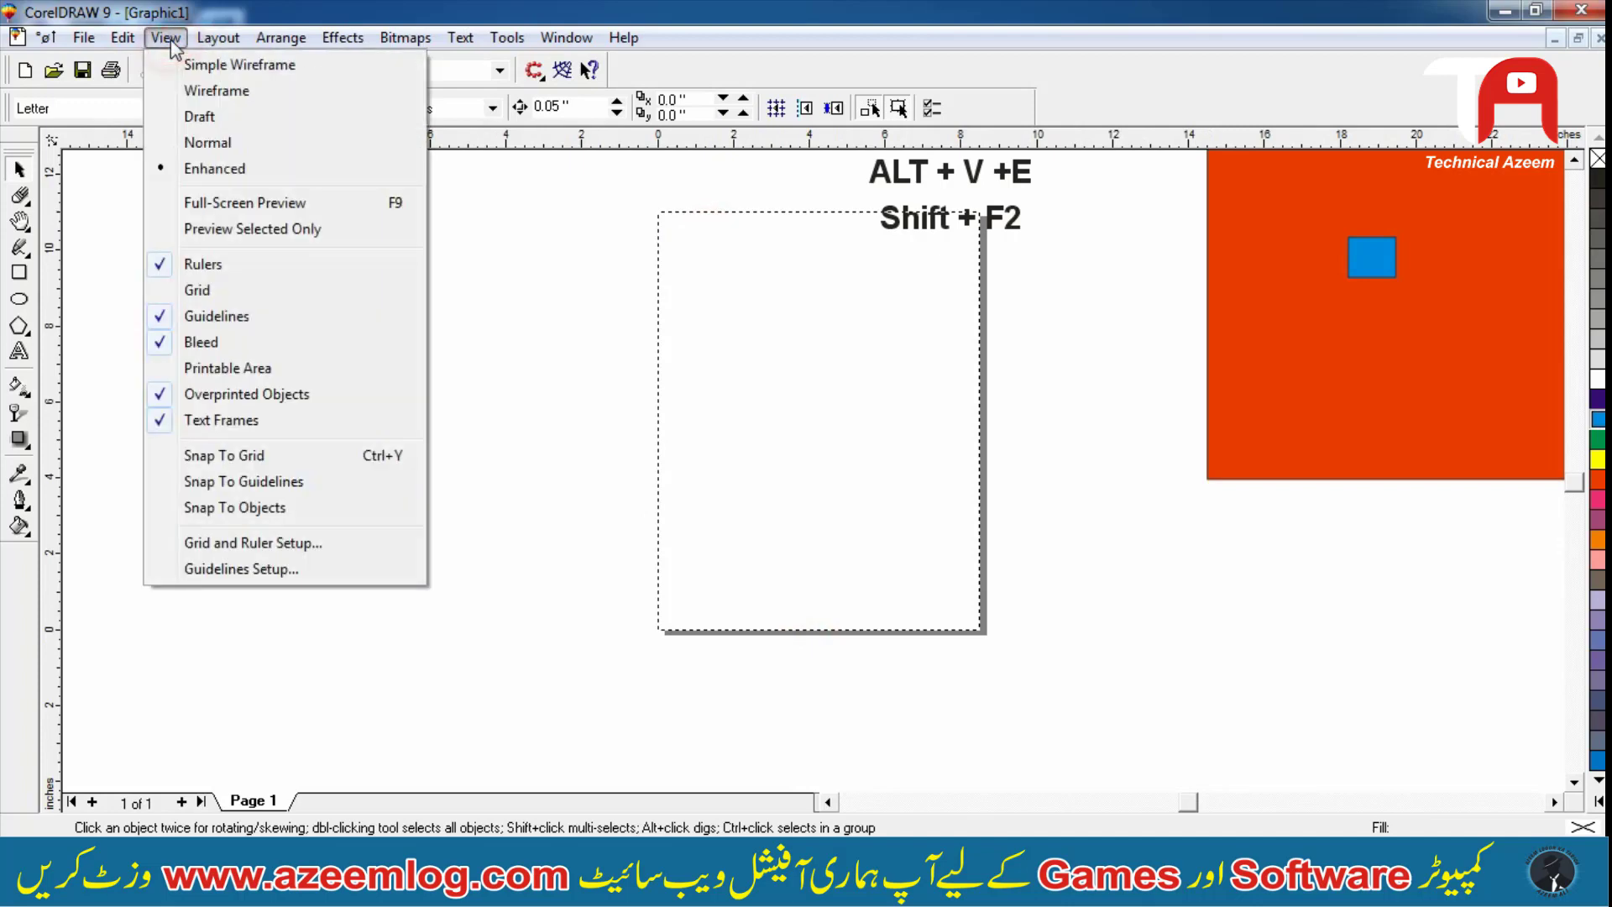
left_click(198, 342)
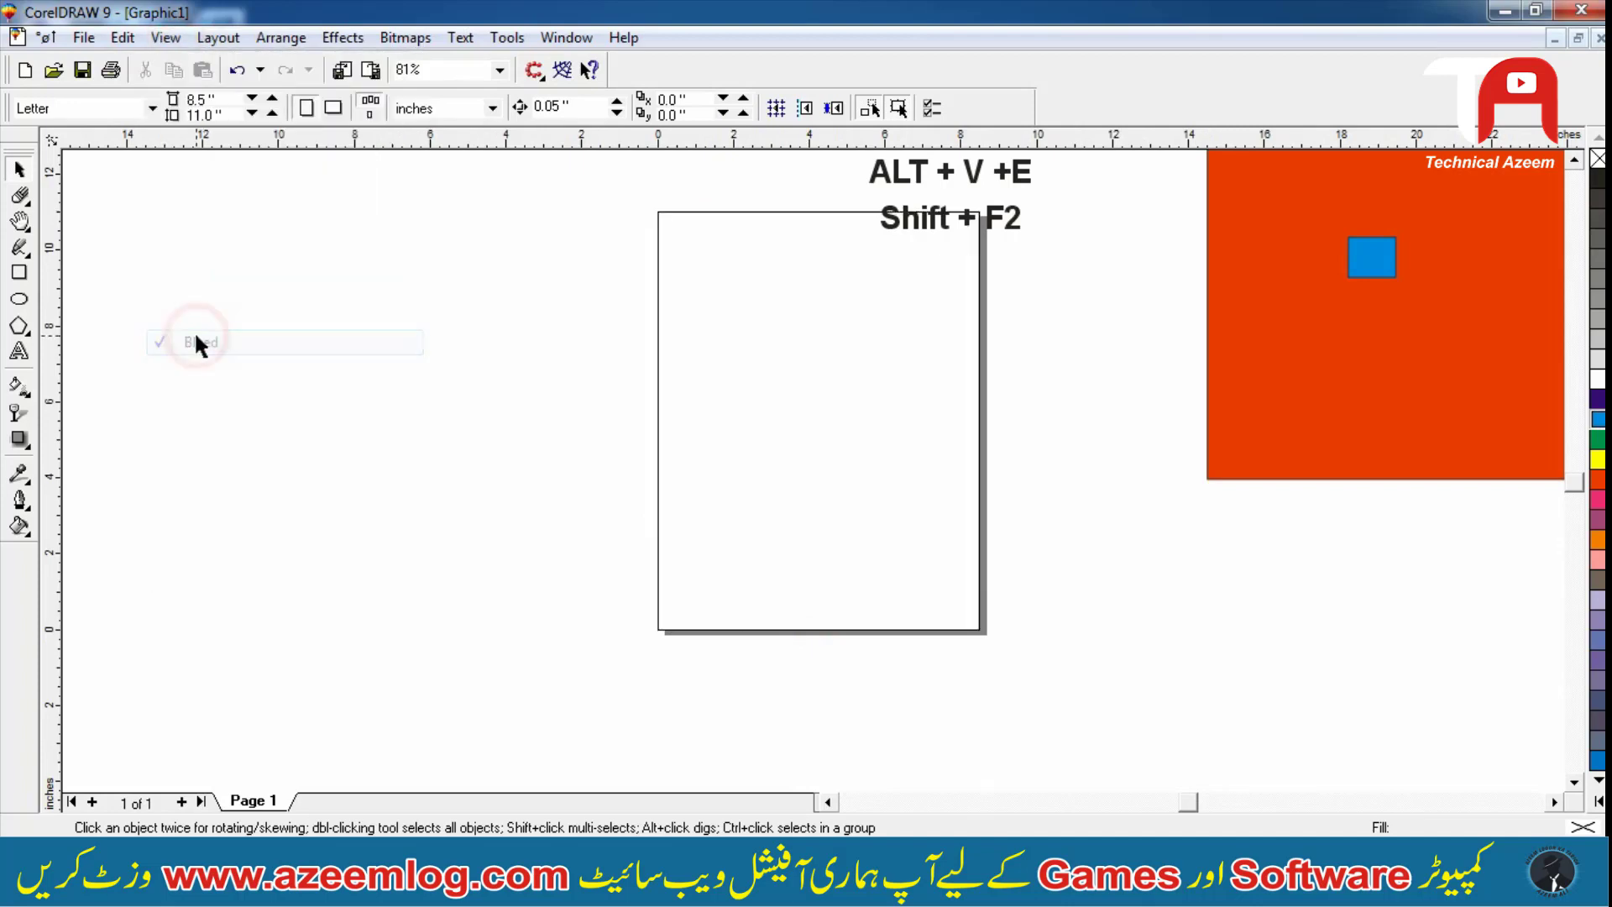
Turn Snap To Grid on and off again
left_click(172, 40)
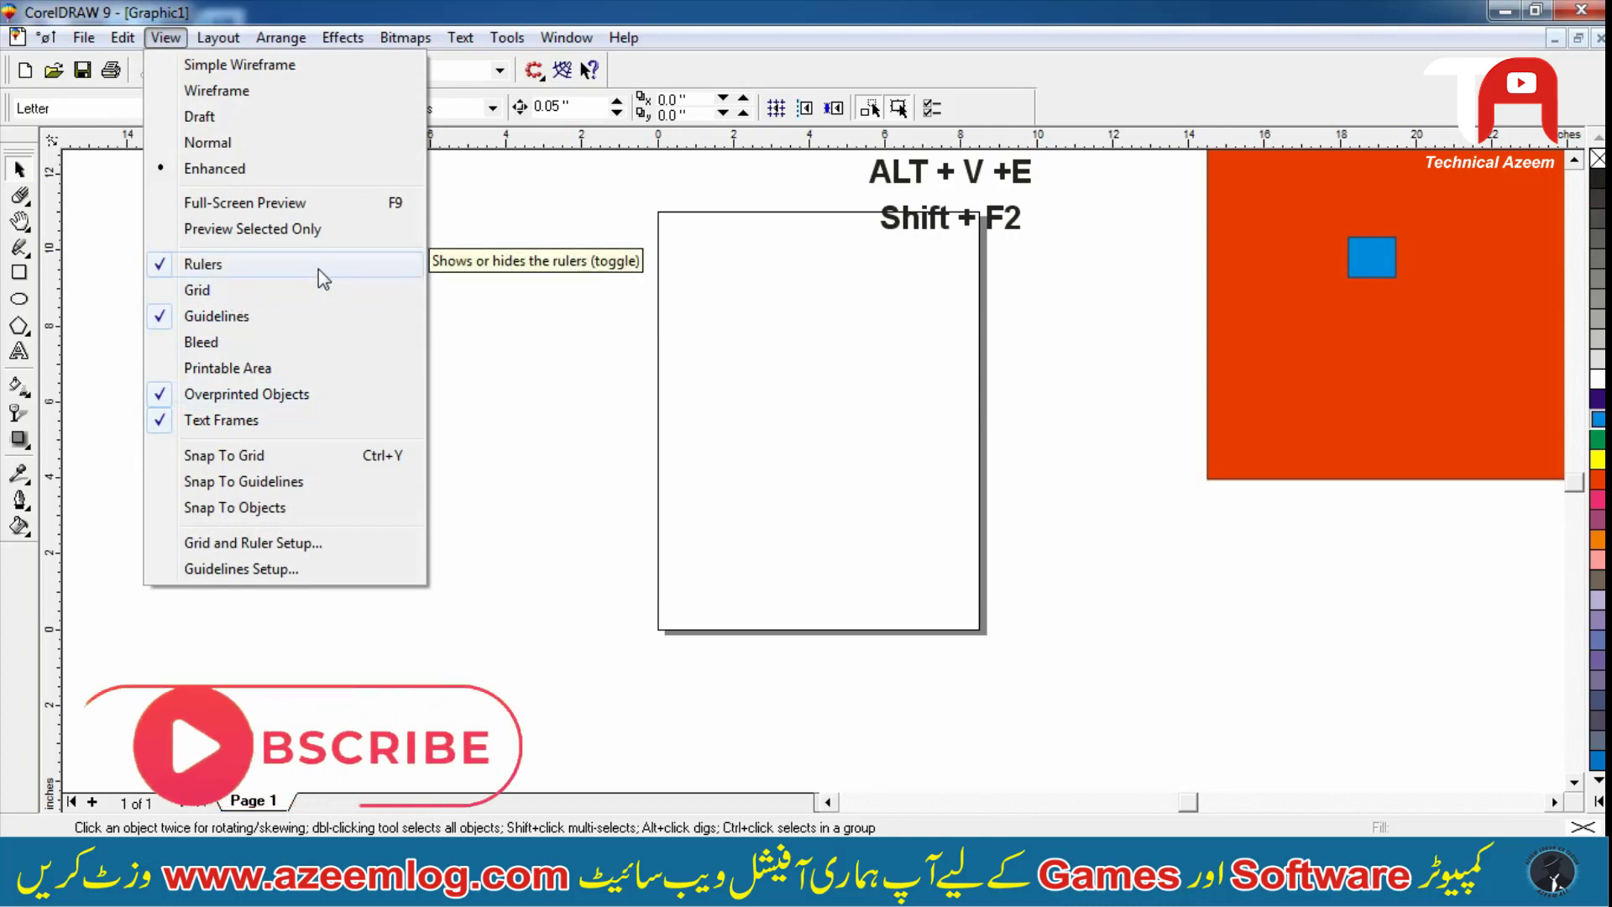
left_click(313, 456)
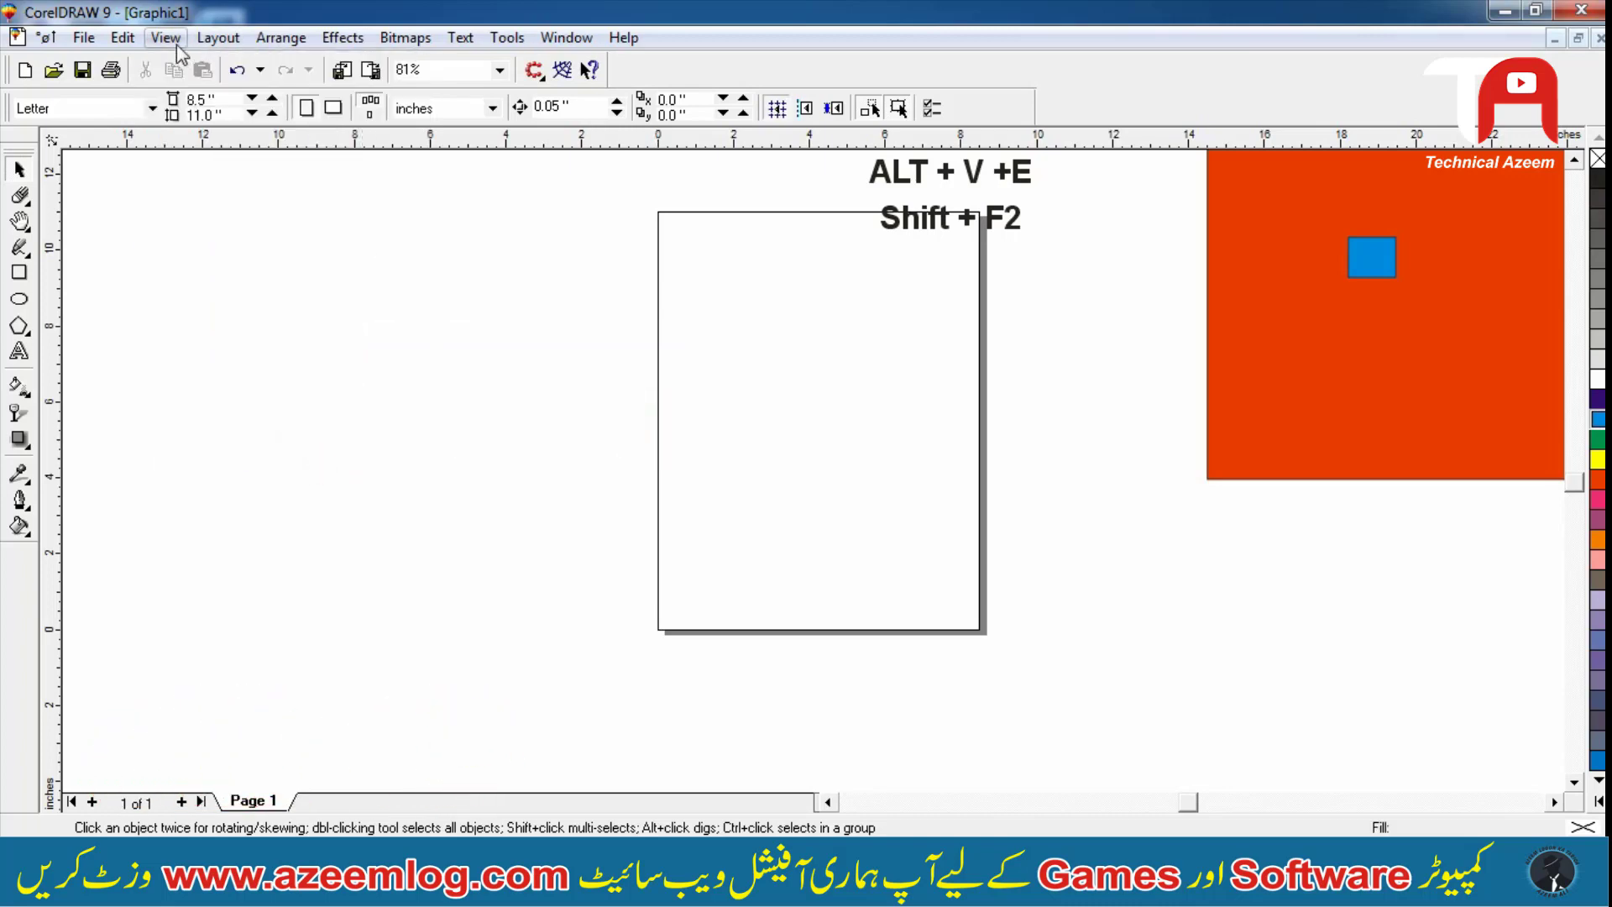
left_click(176, 44)
left_click(312, 459)
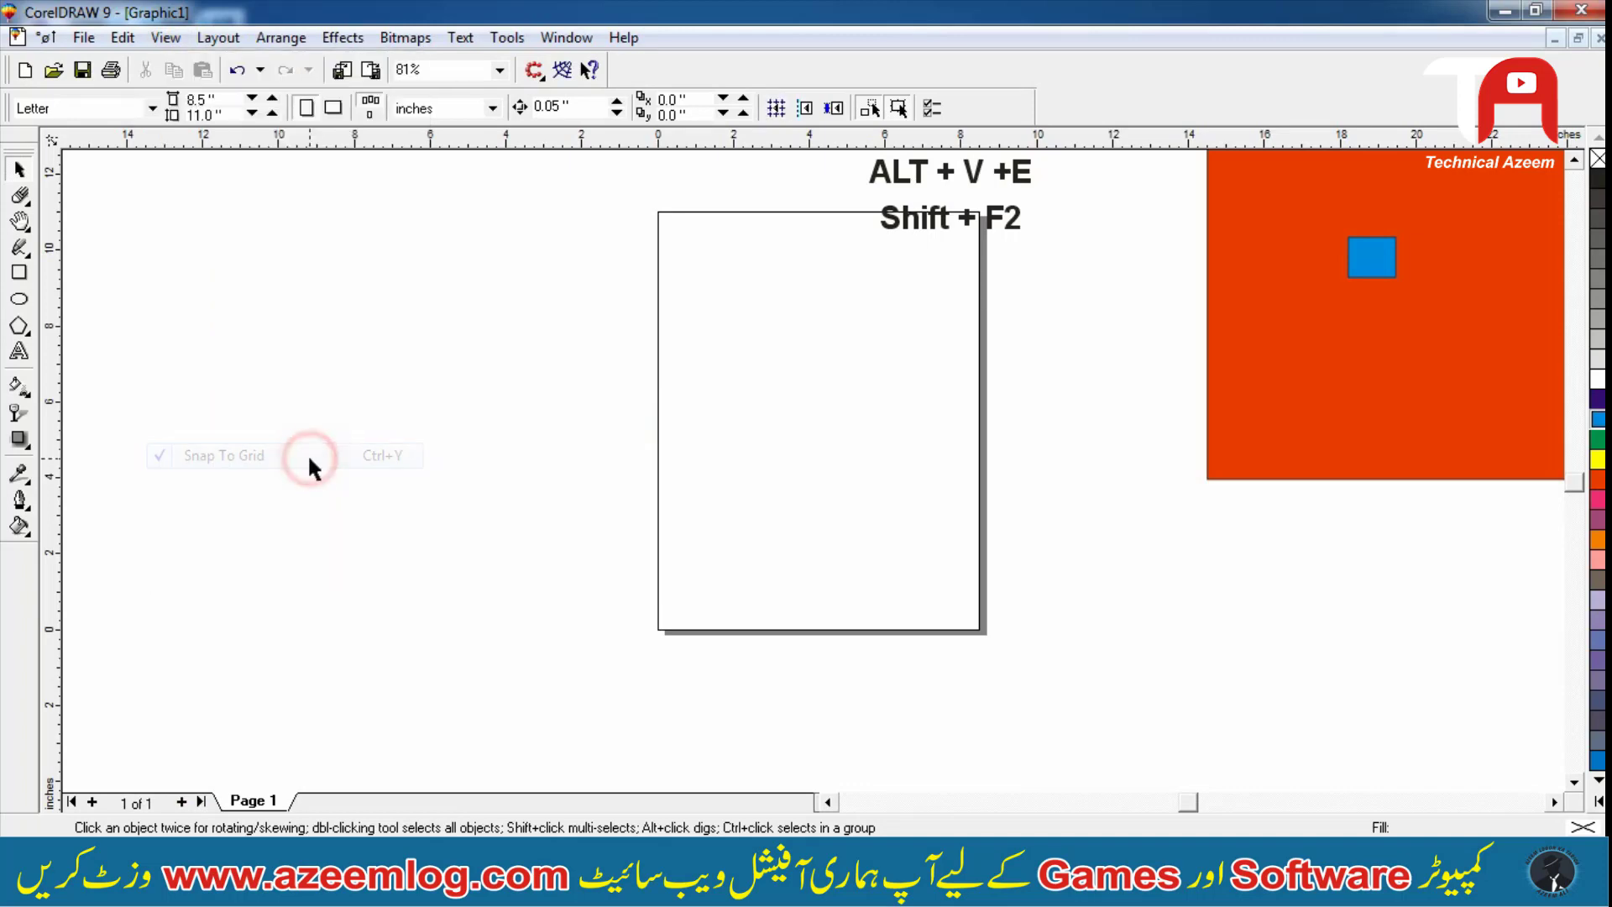
left_click(167, 37)
left_click(172, 40)
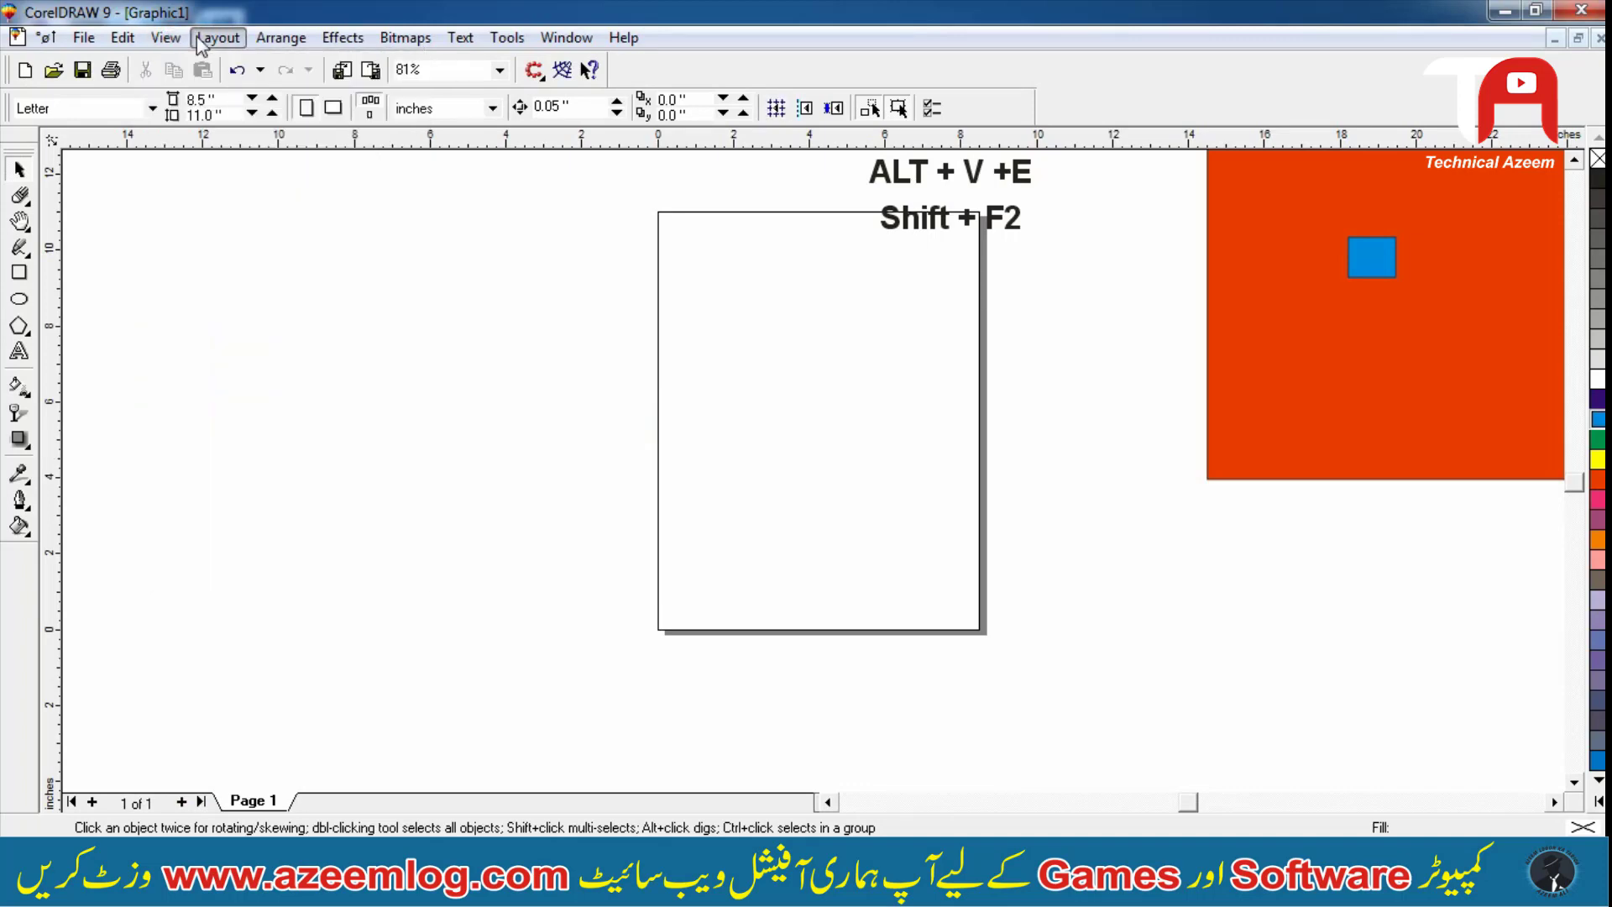
left_click(202, 40)
mouse_move(167, 38)
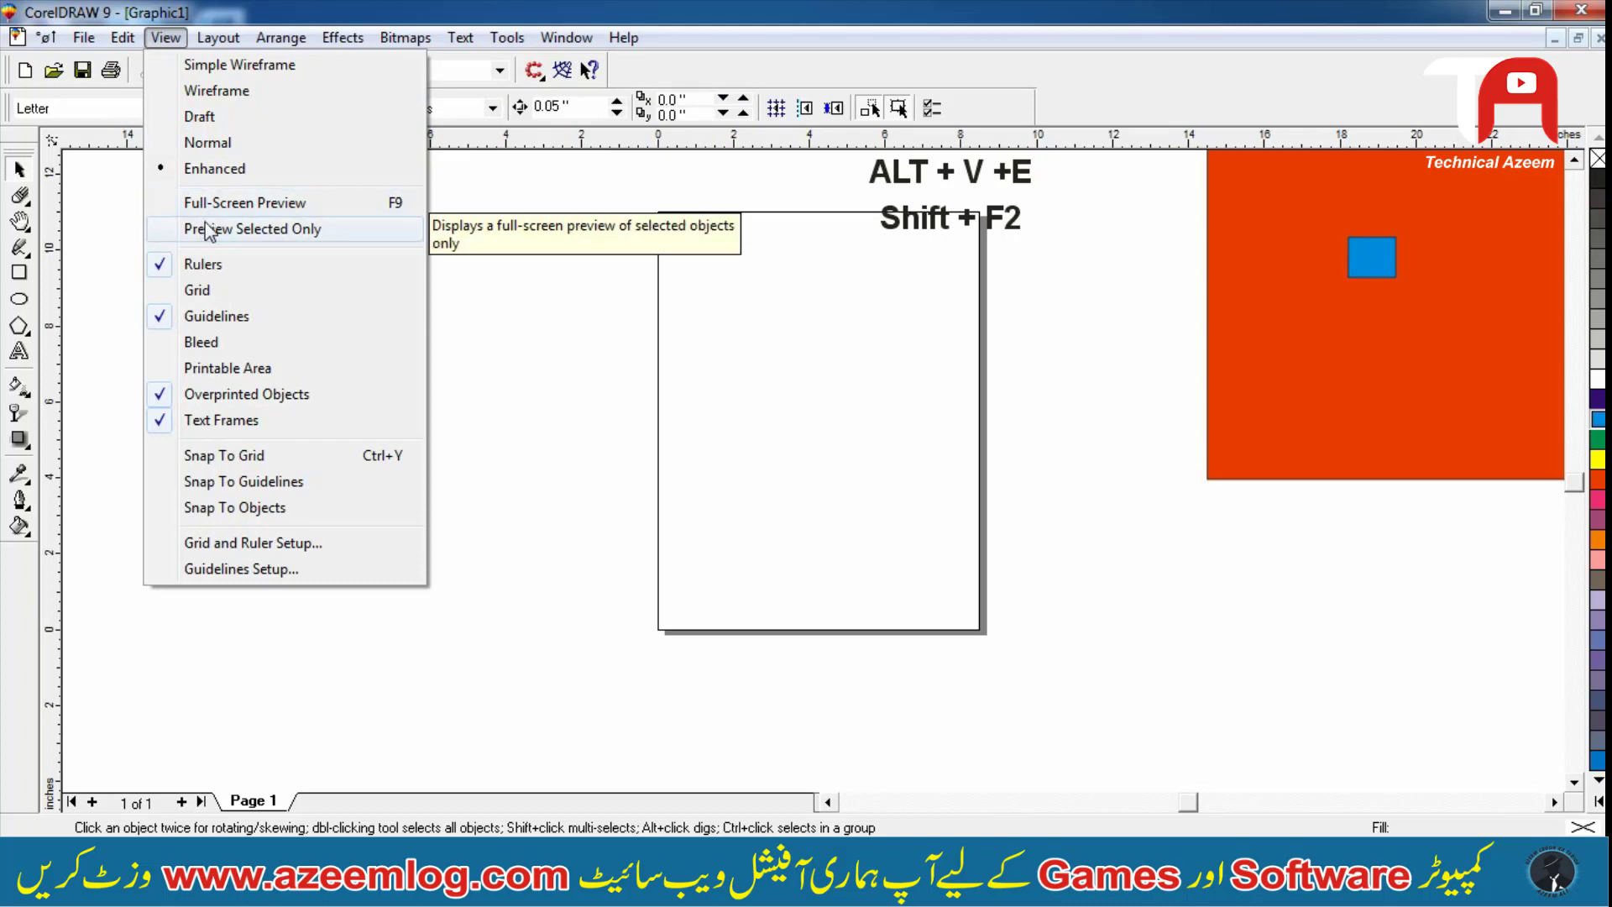
mouse_move(218, 38)
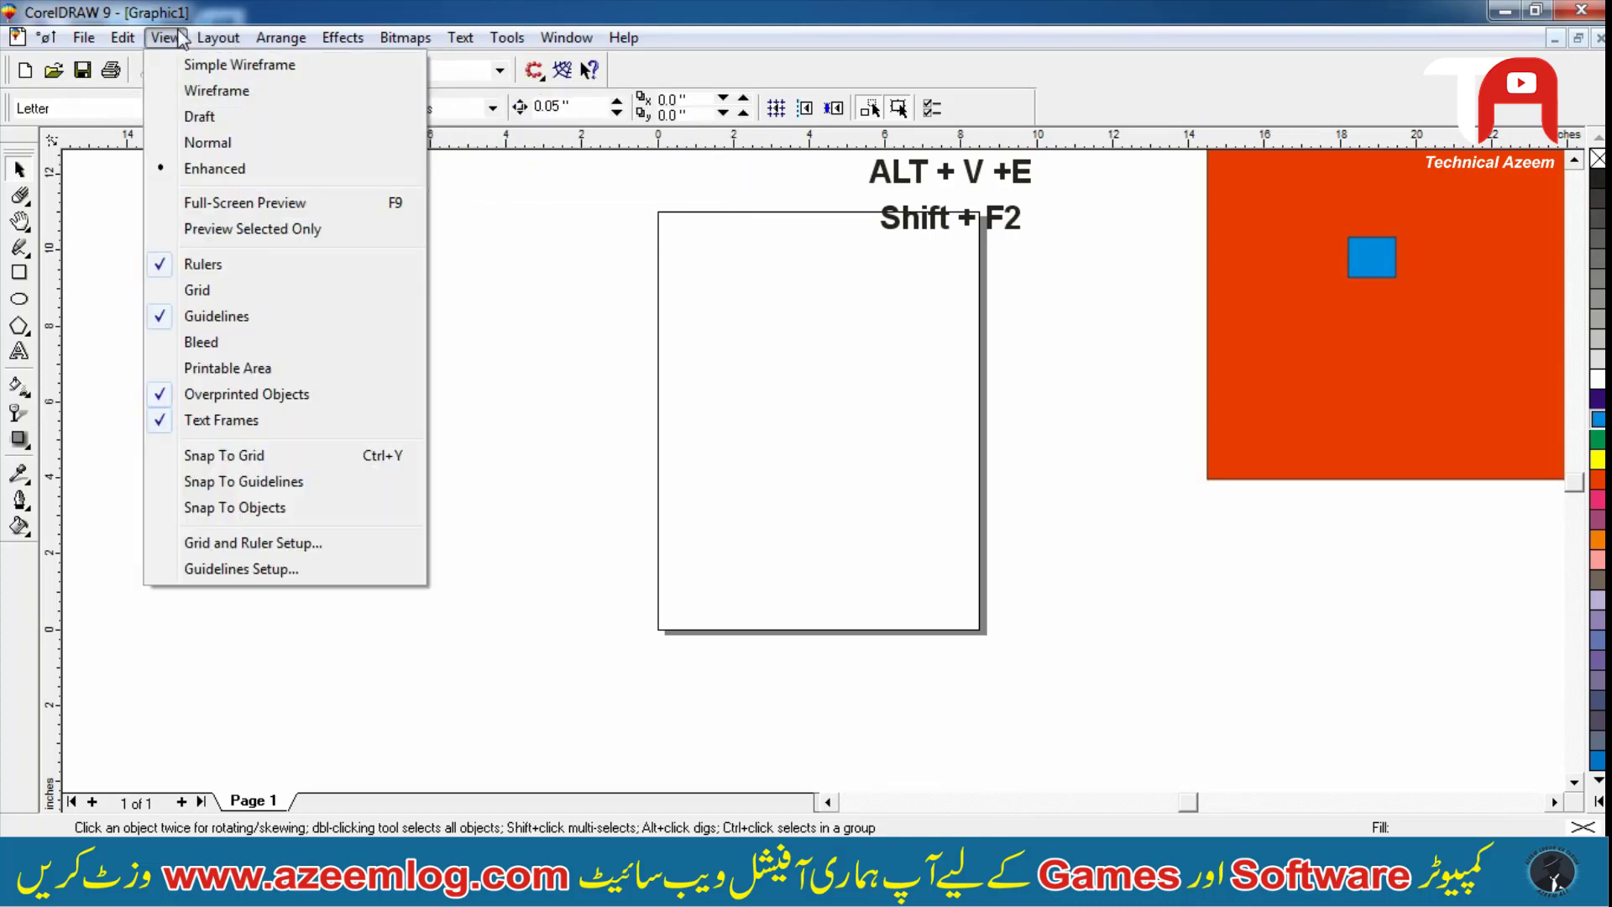
left_click(612, 243)
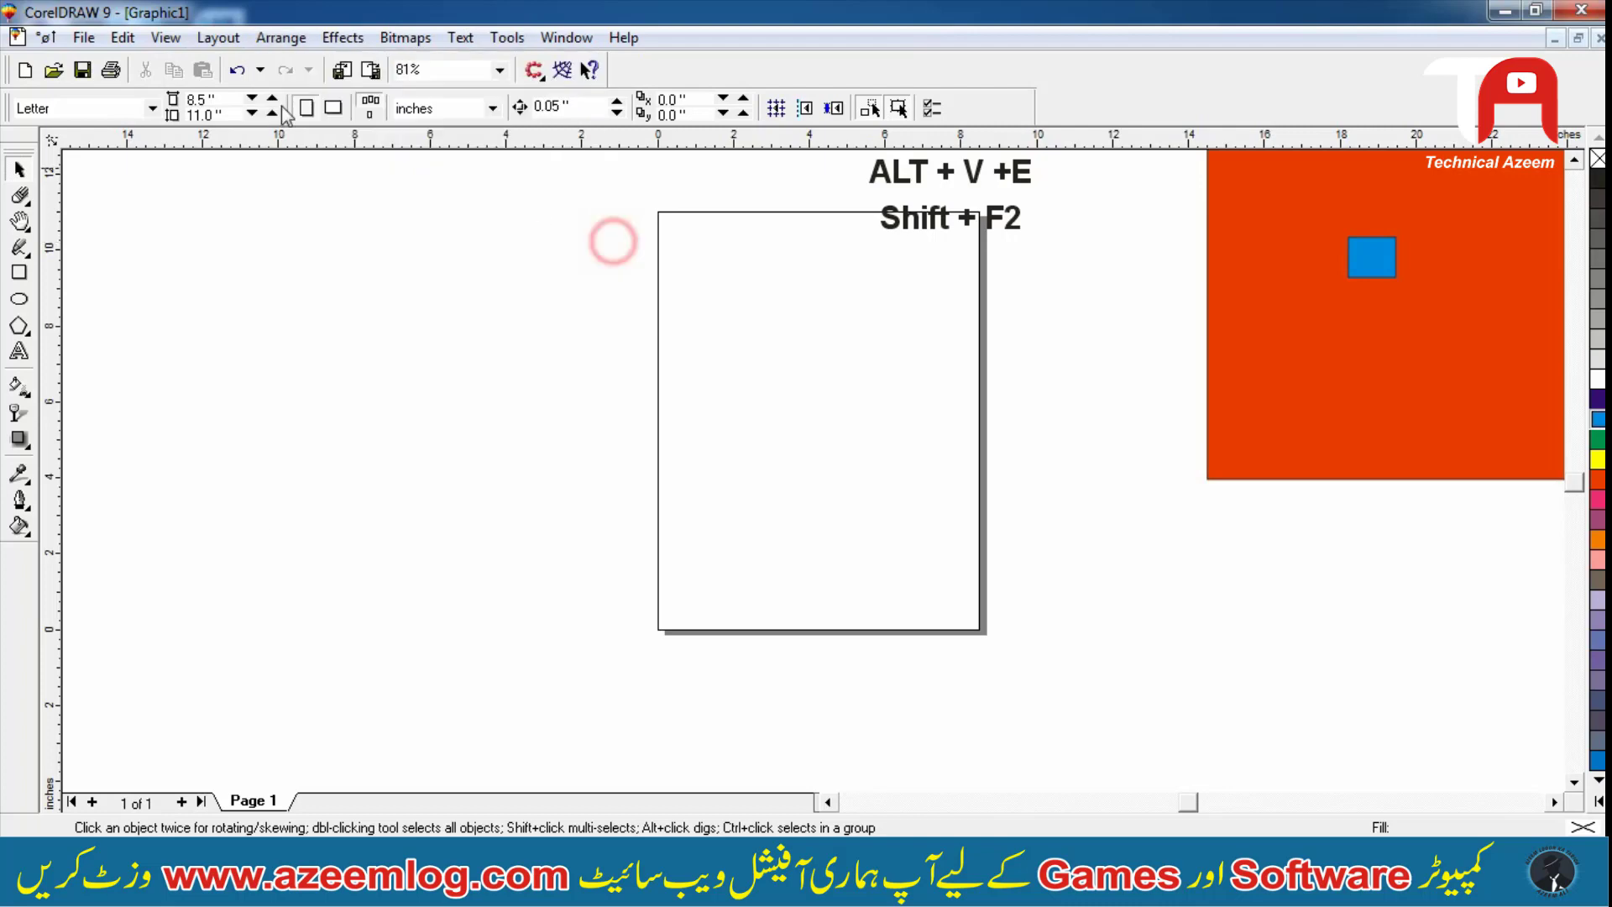
left_click(168, 36)
left_click(719, 438)
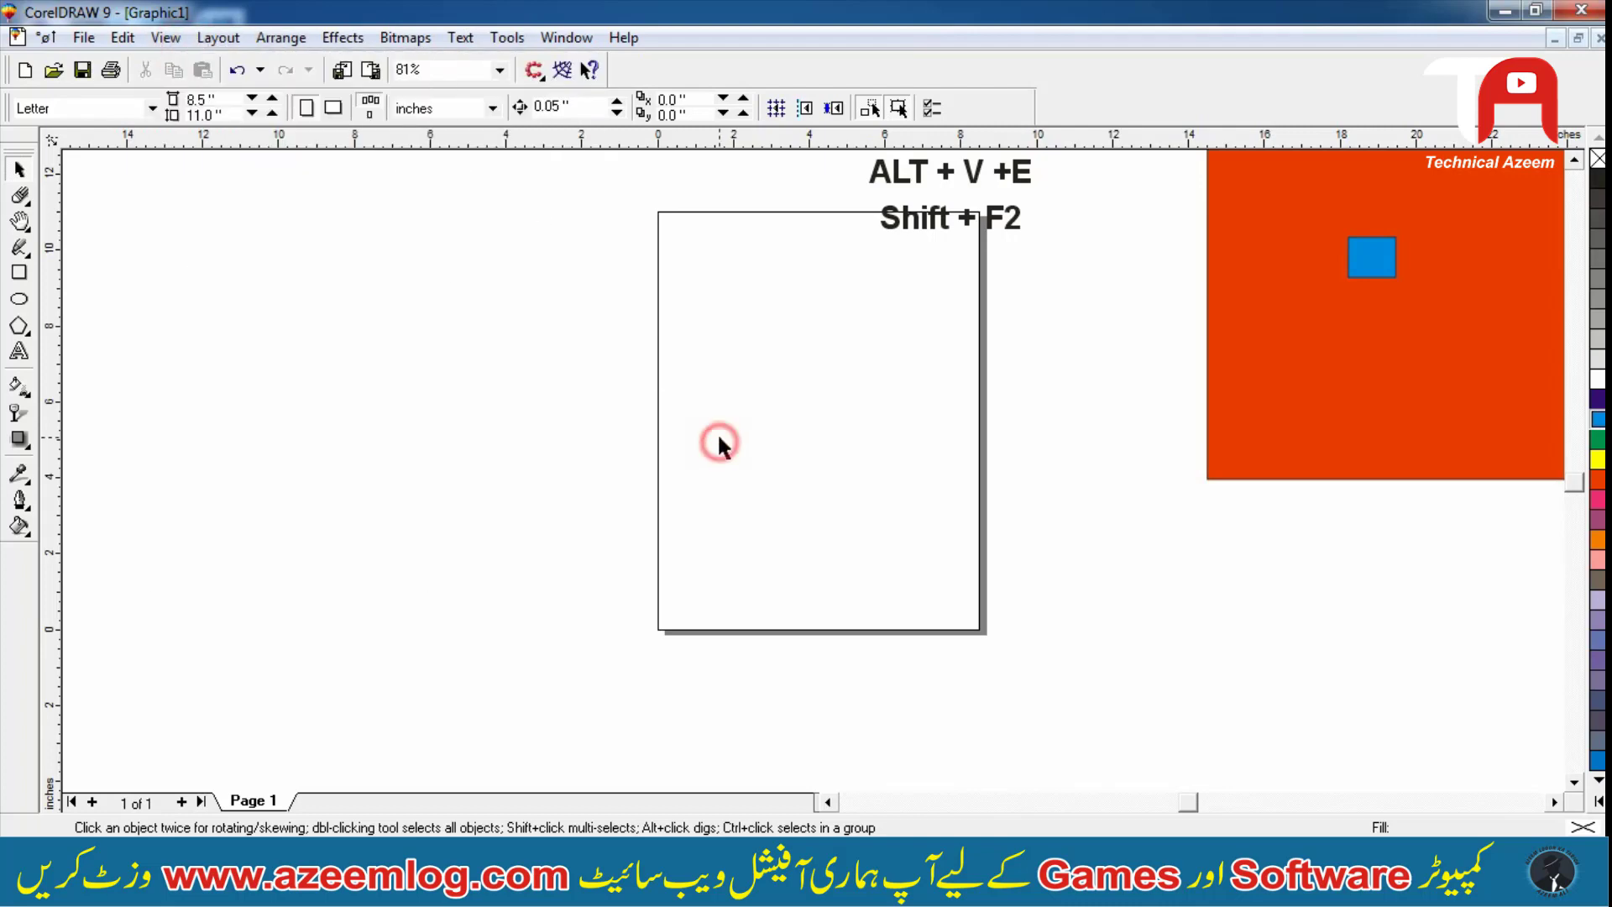
key("F4")
key("F3")
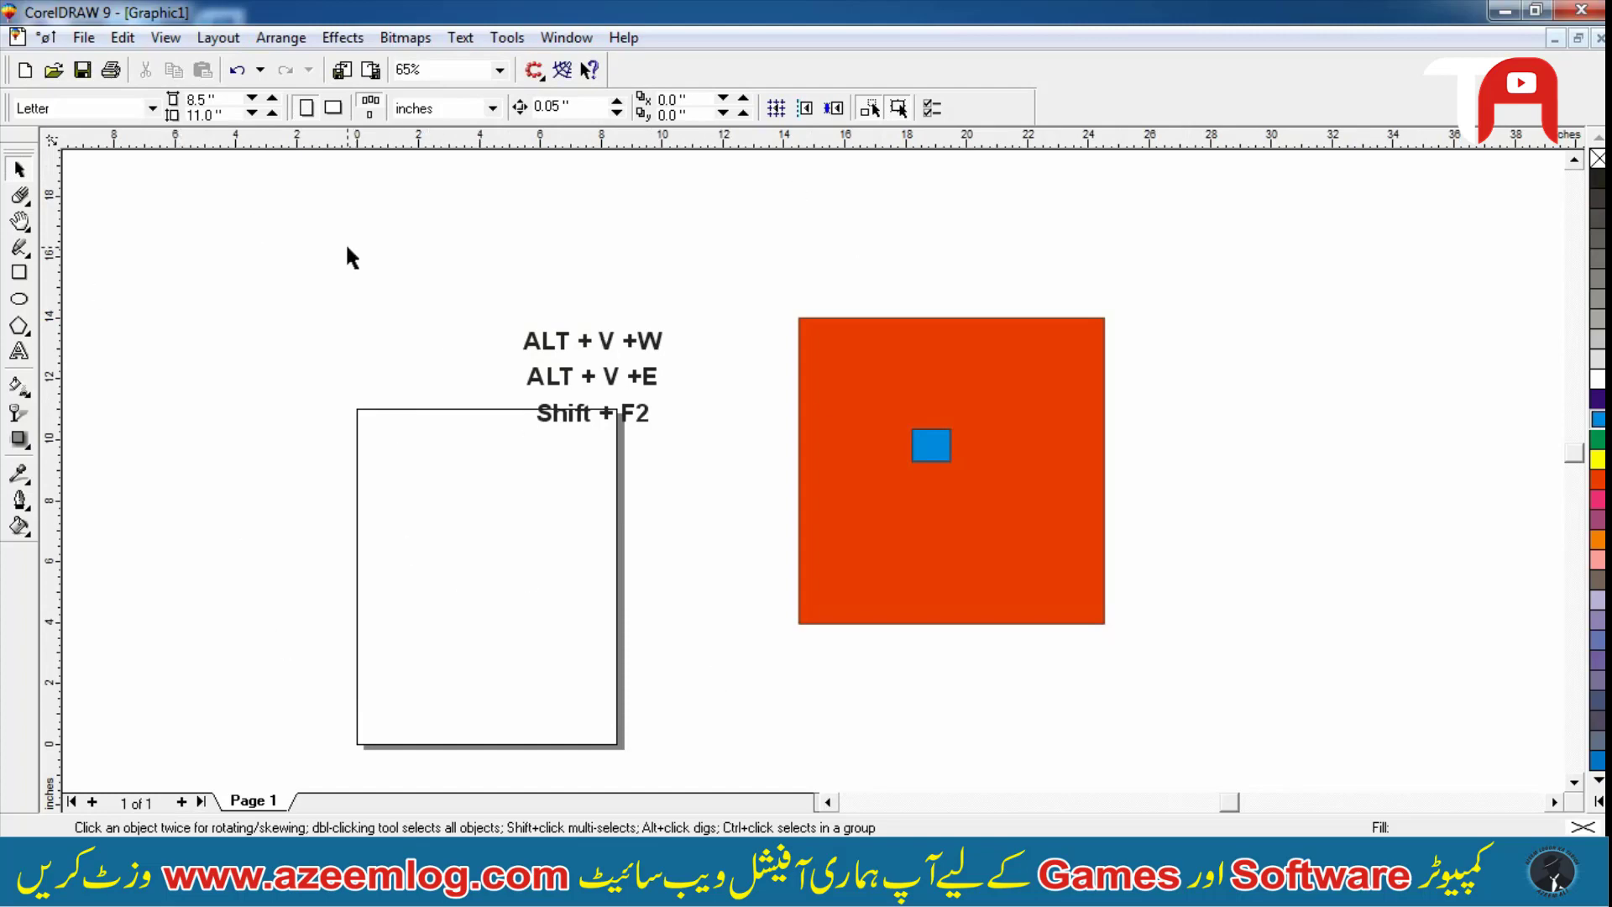
left_click(326, 330)
Insert one landscape Letter page, 11.0 by 8.5 inches, after page 1
left_click(218, 37)
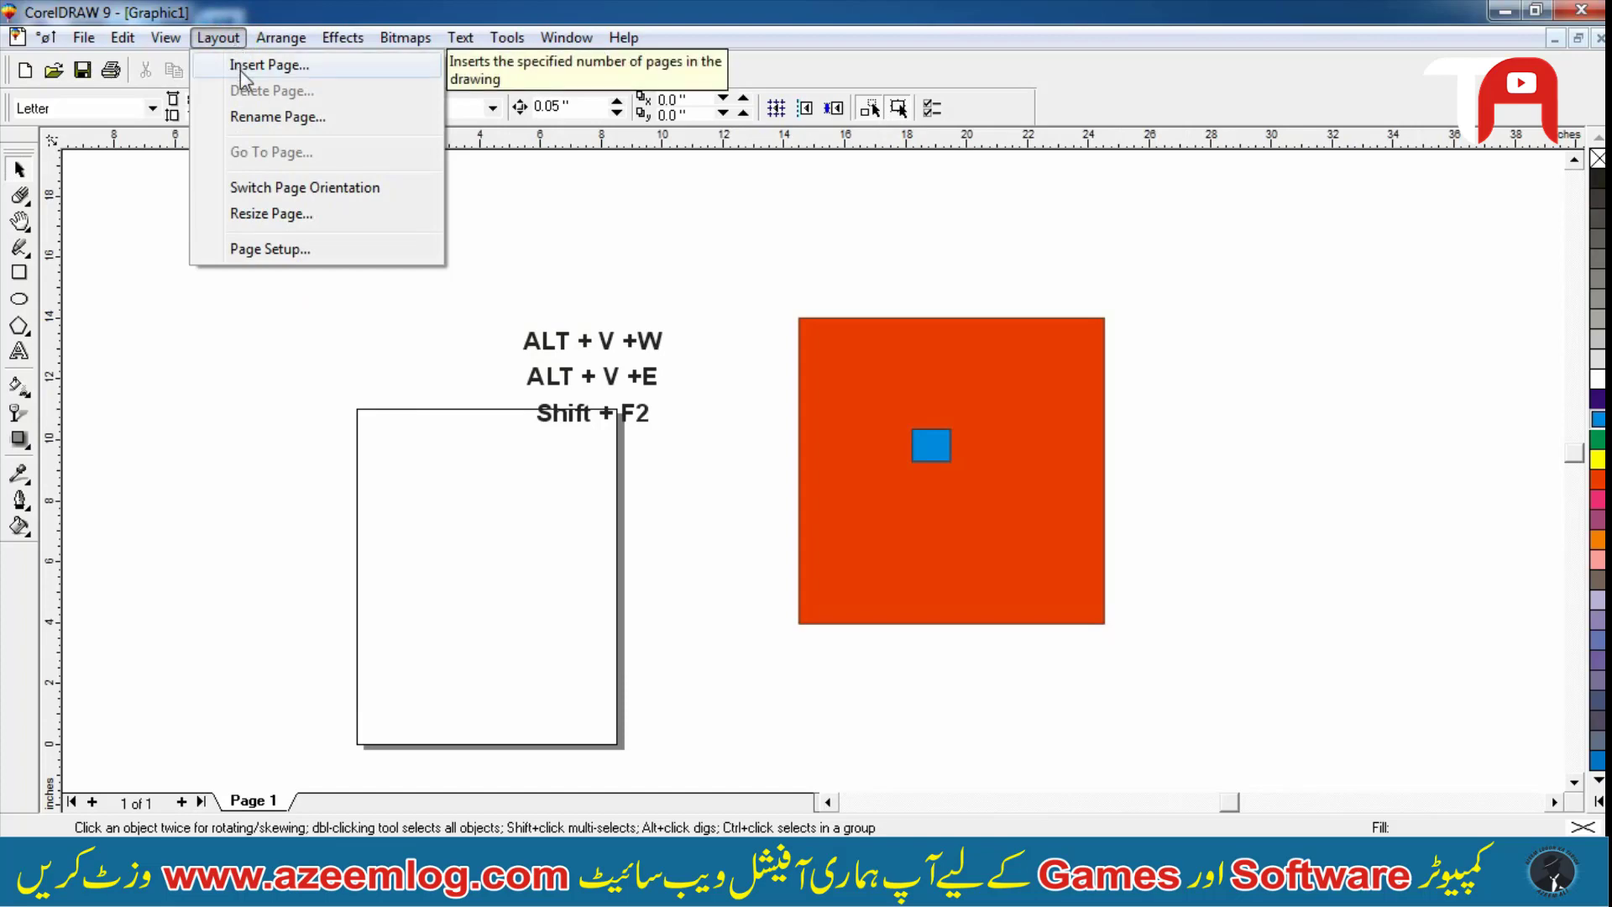
left_click(240, 66)
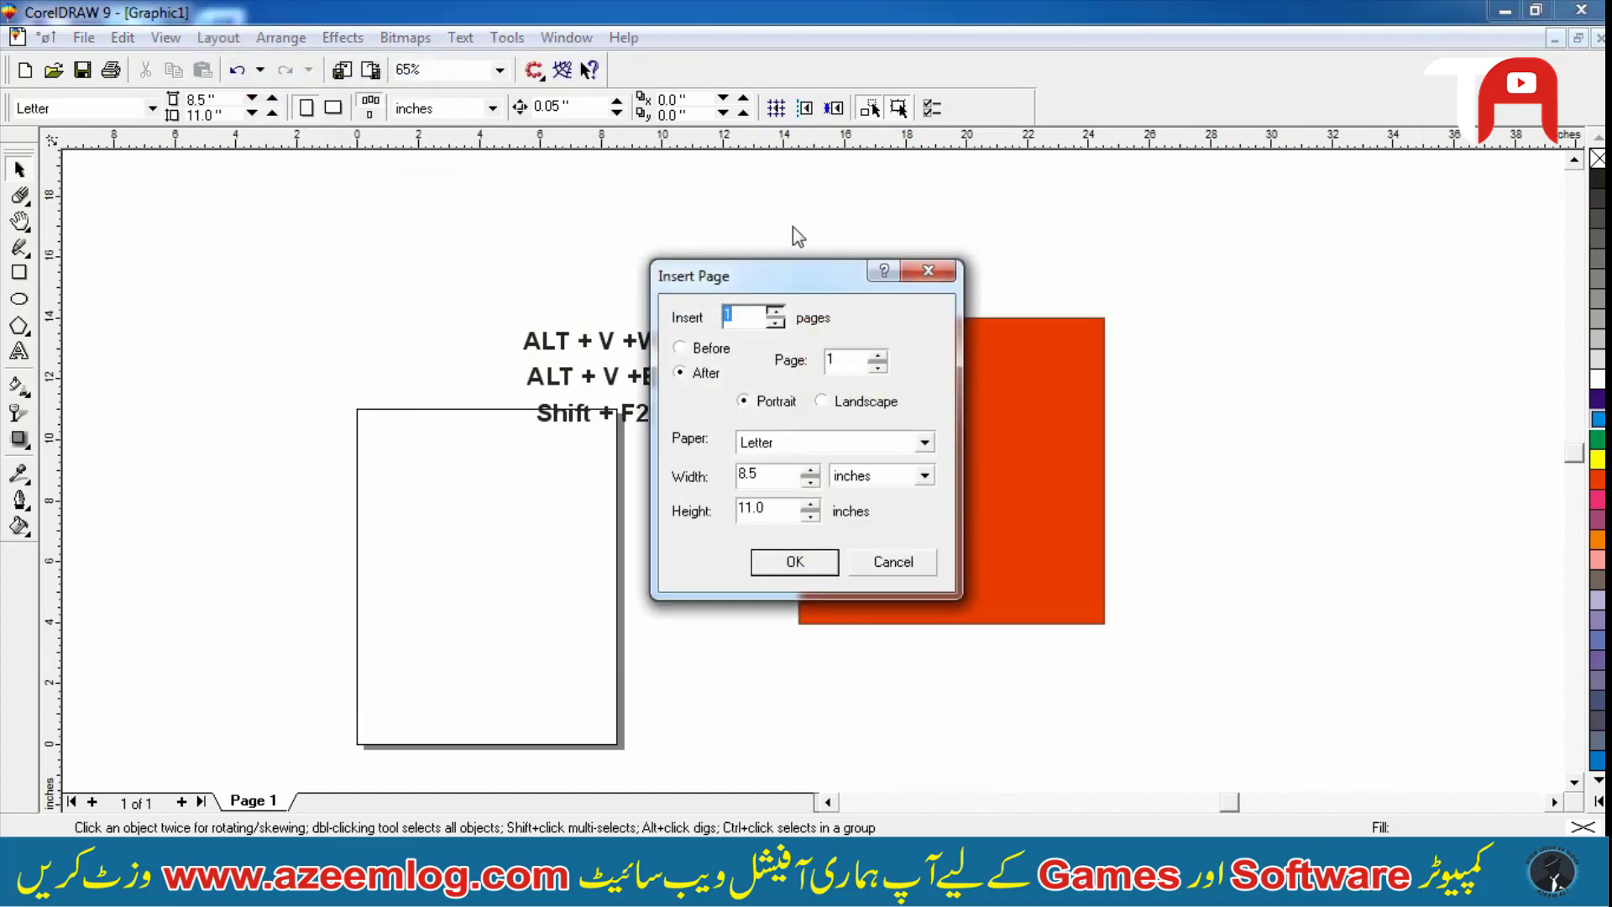
left_click_drag(771, 286, 756, 283)
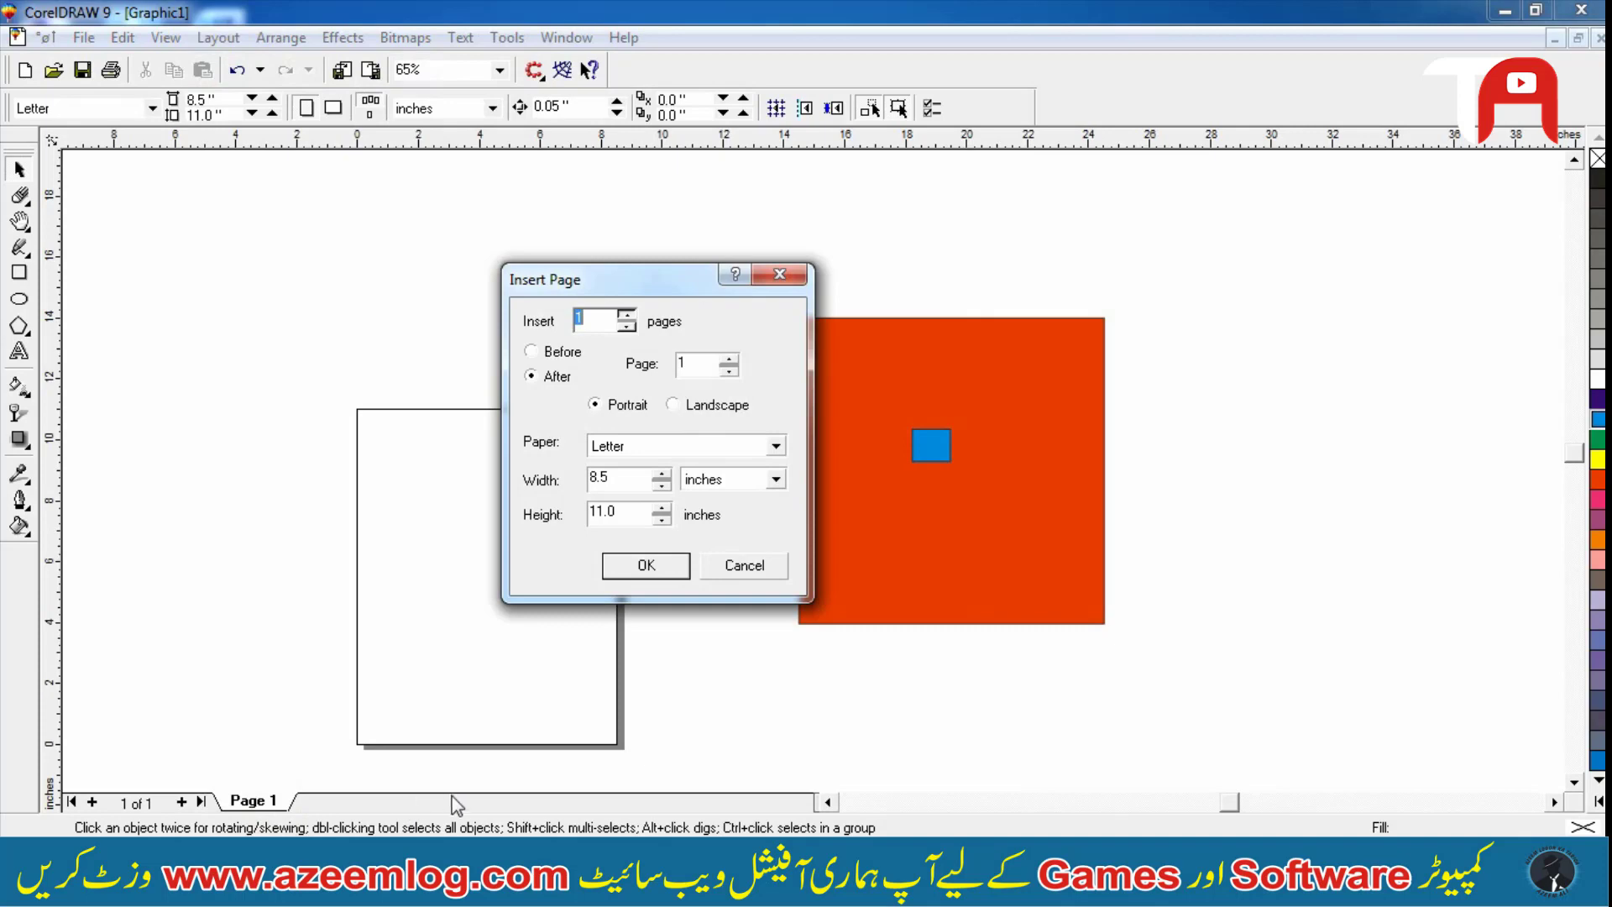
left_click(596, 321)
left_click(554, 355)
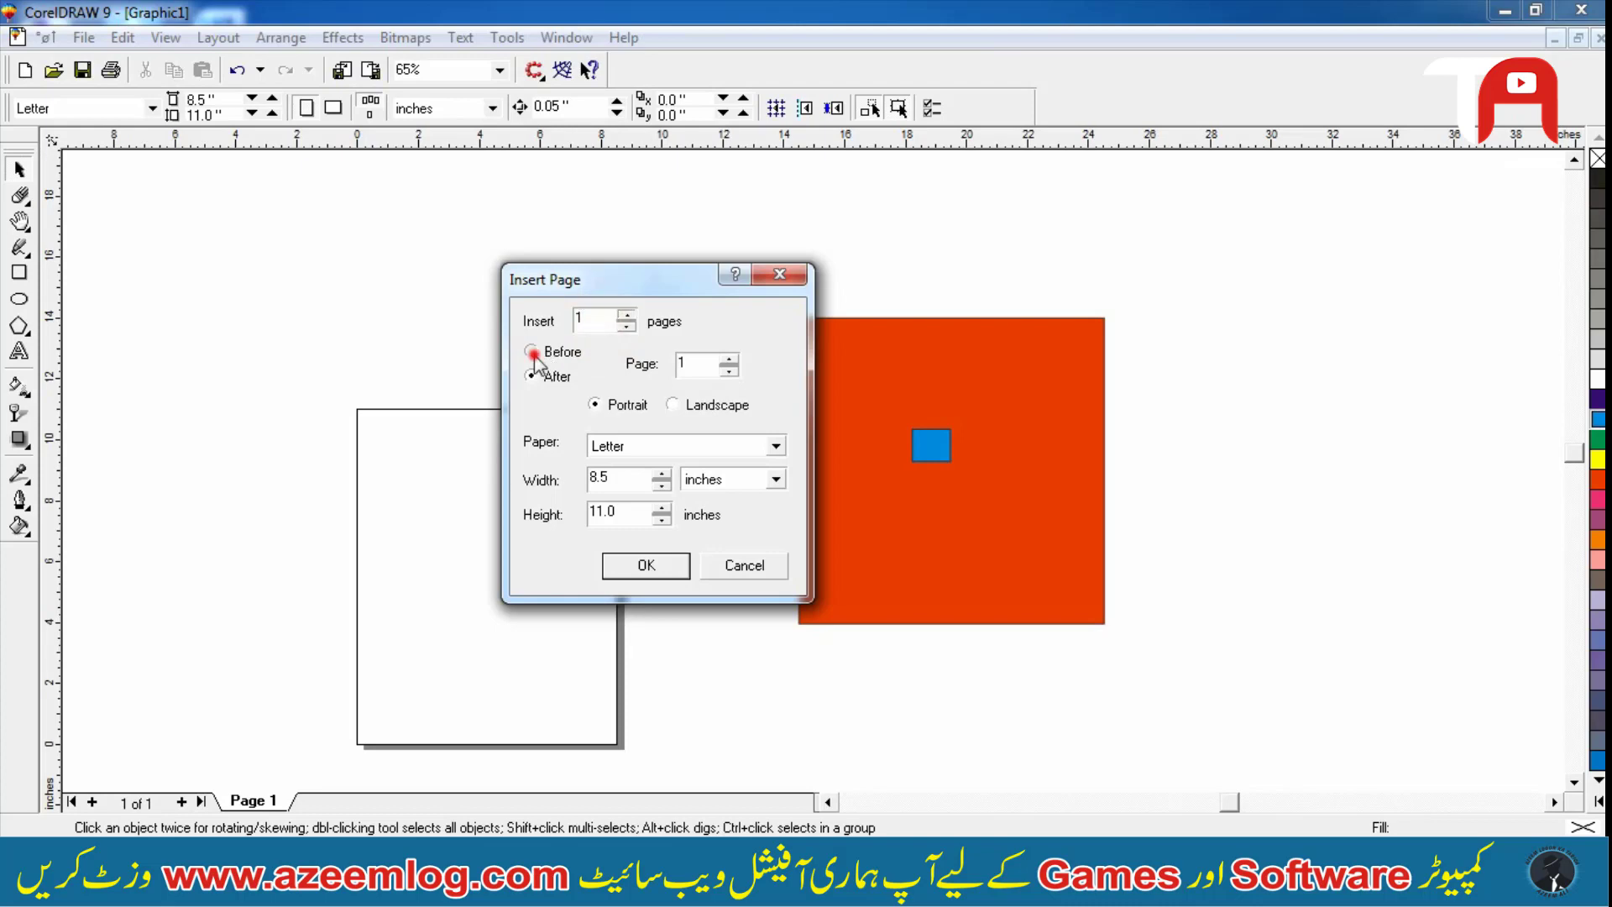
left_click(601, 327)
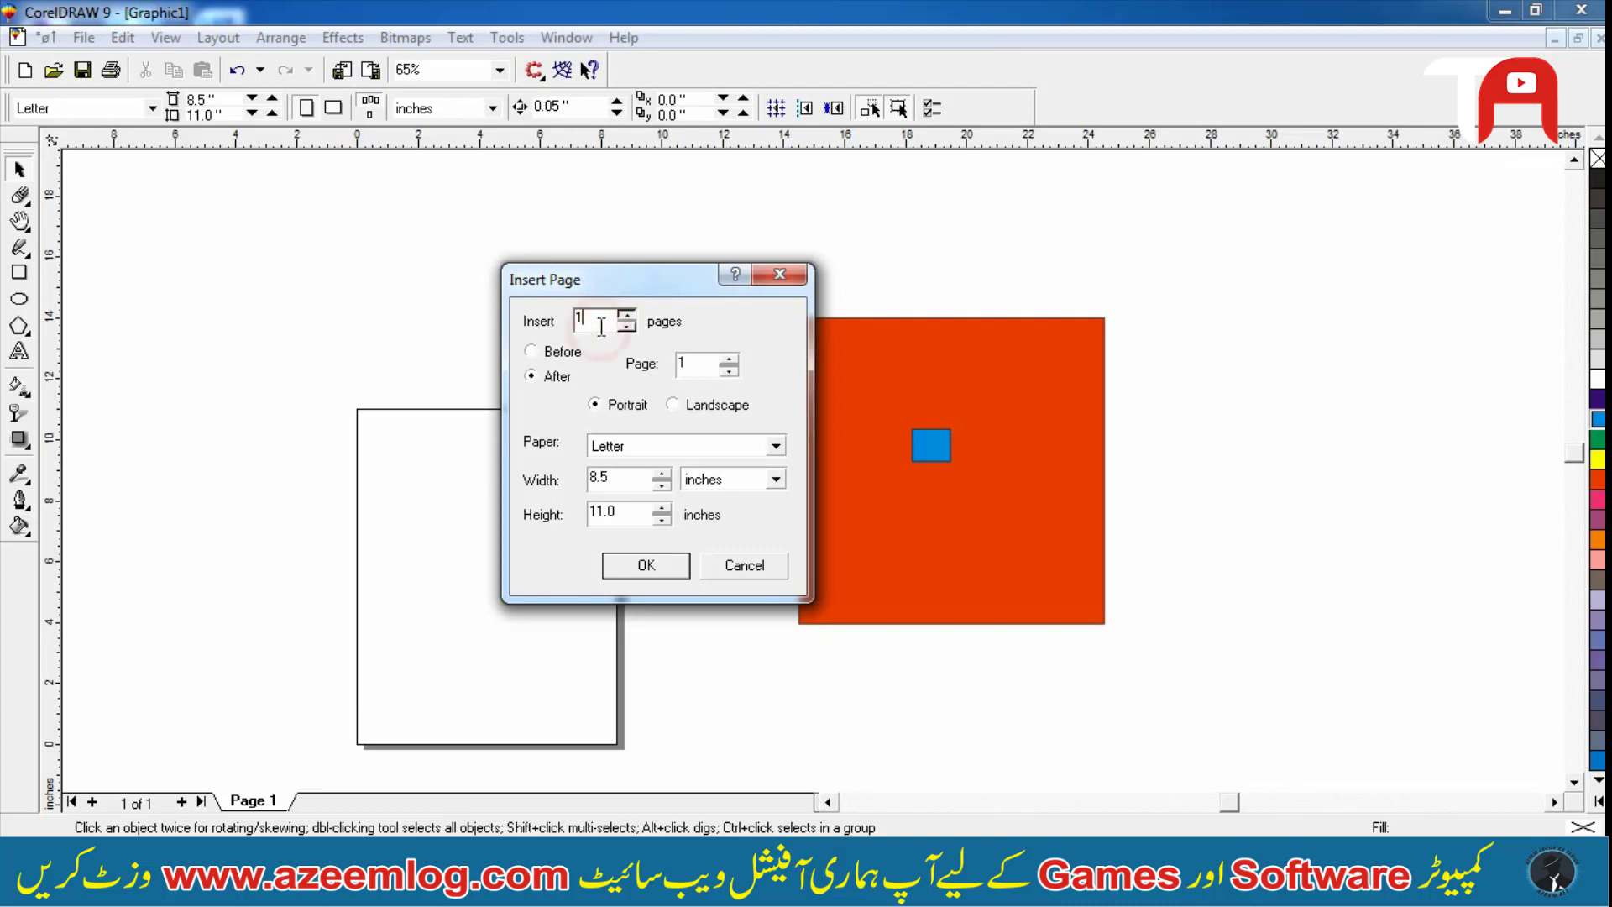
key("BackSpace")
left_click(701, 364)
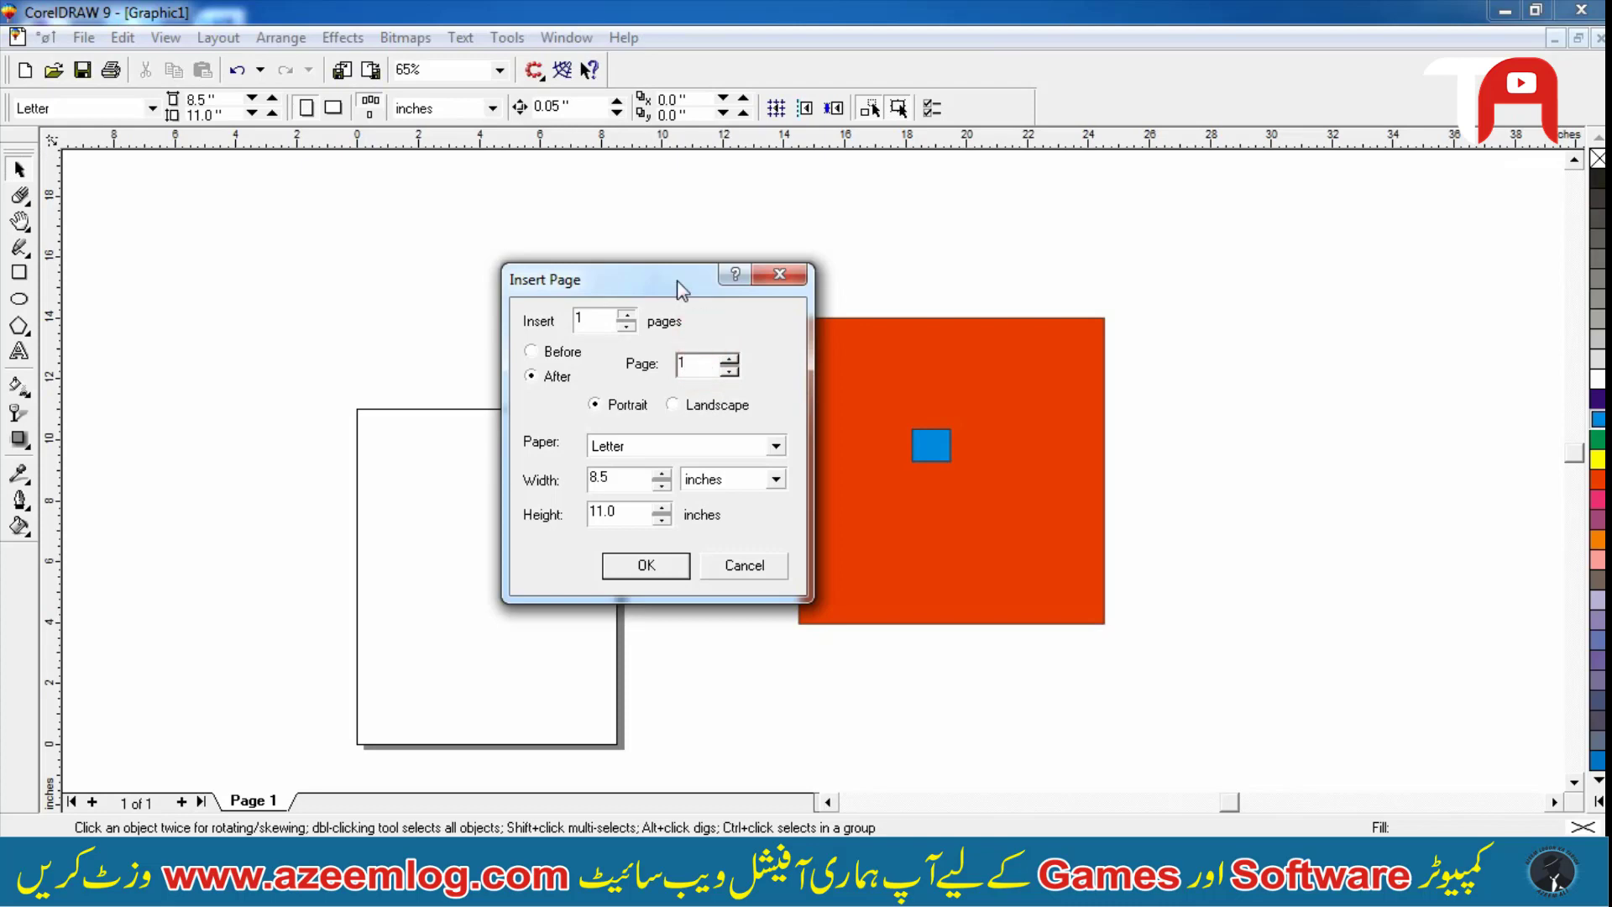
left_click_drag(682, 290, 678, 256)
left_click(669, 369)
left_click(527, 556)
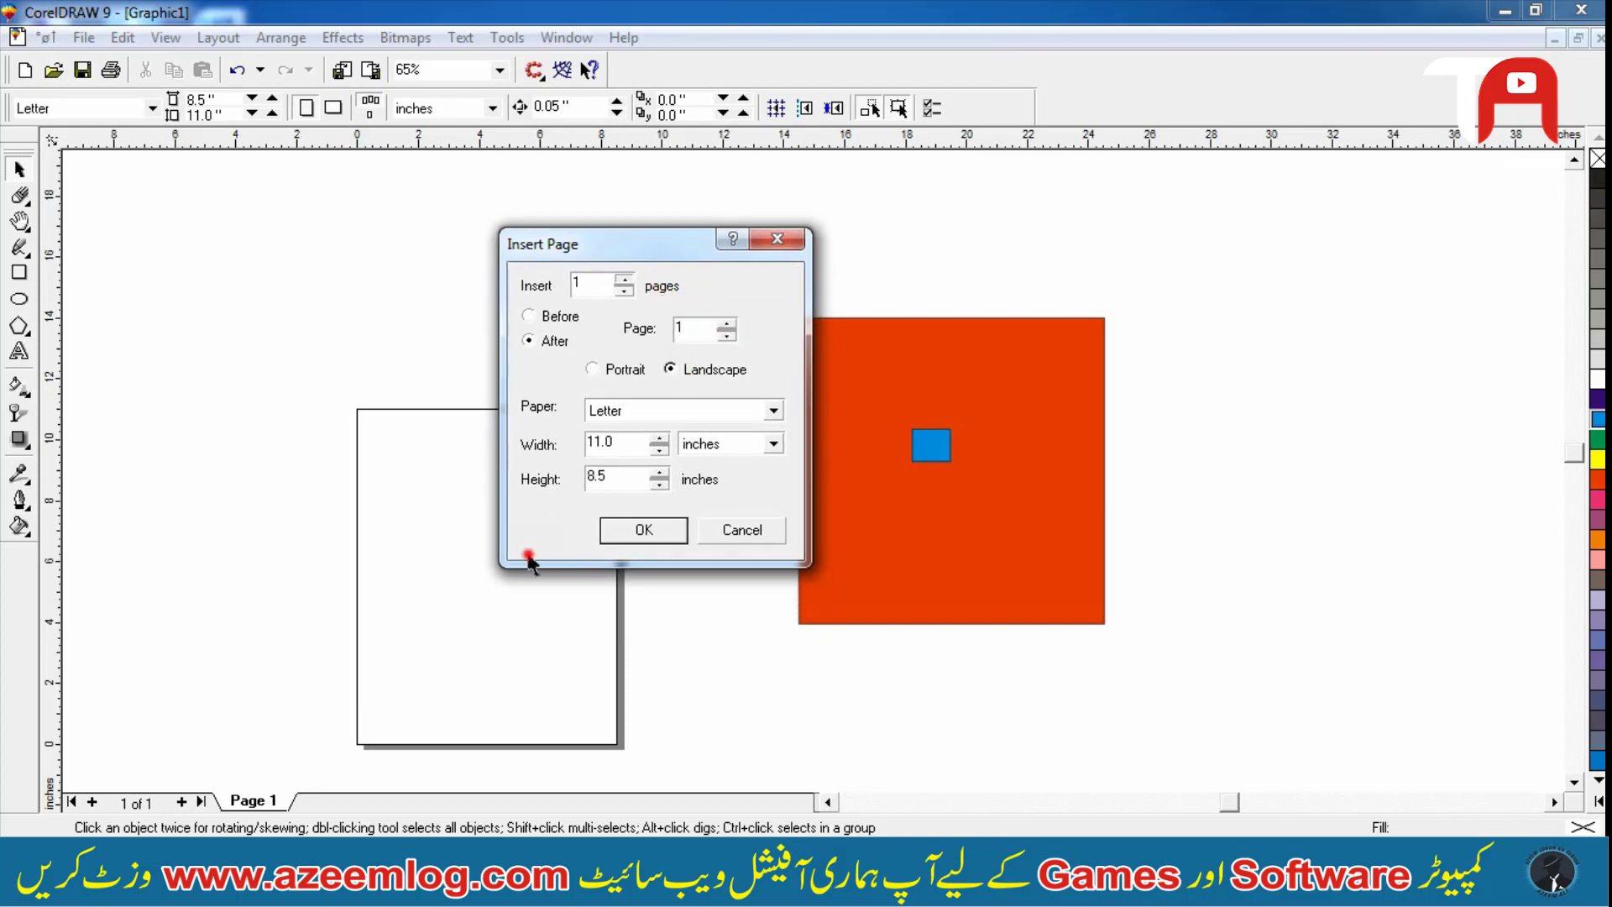
key("Return")
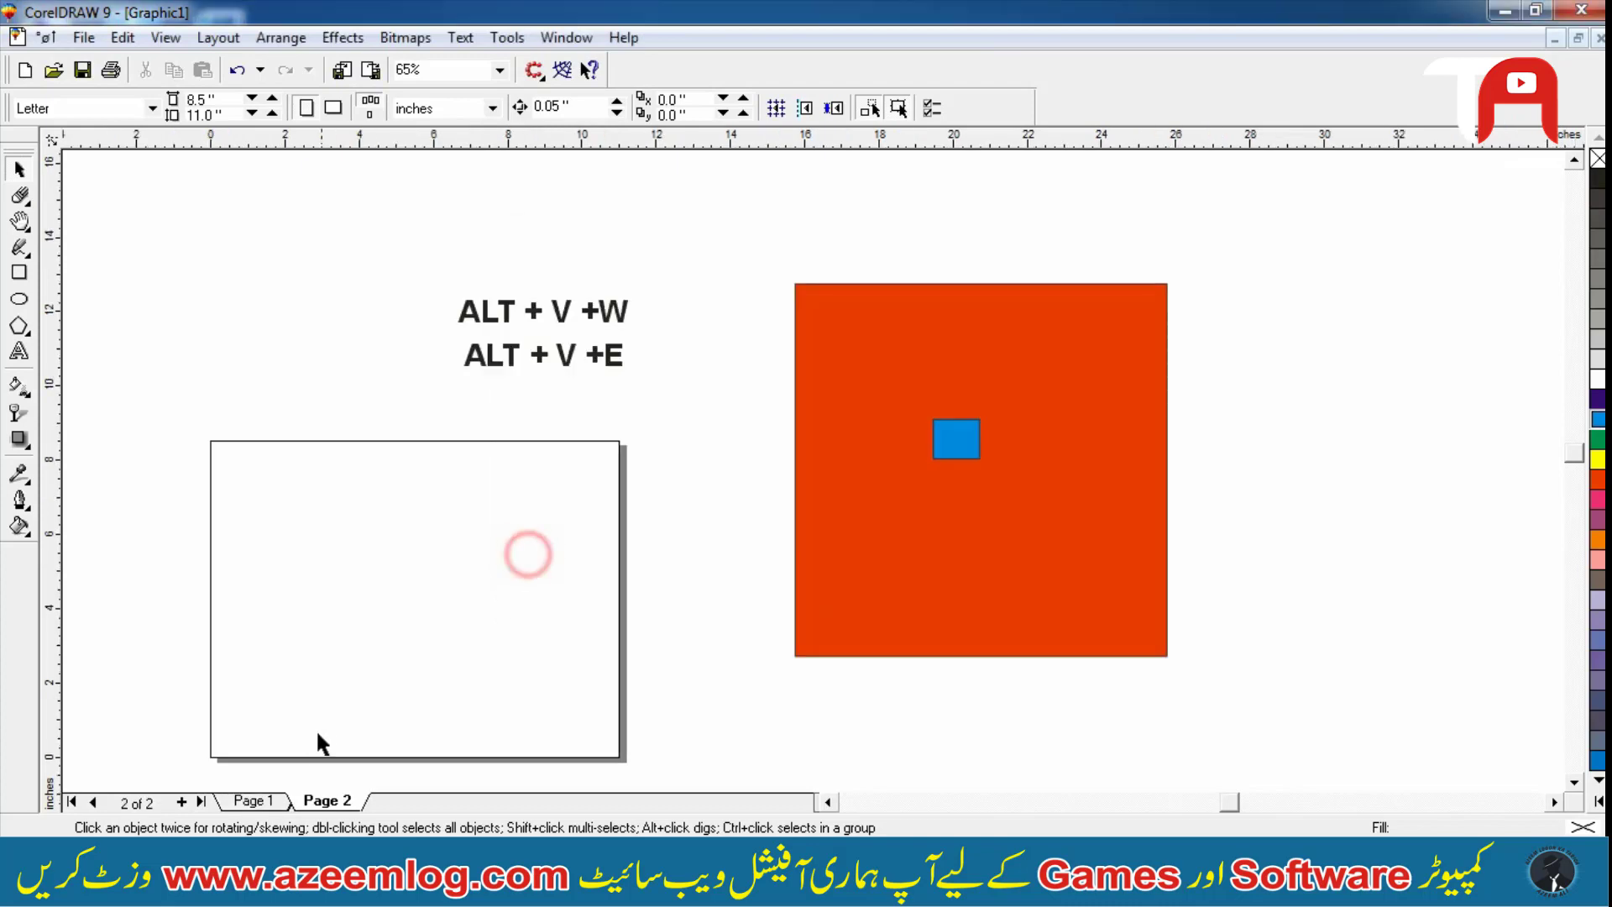
Switch back and forth between Page 1 and Page 2 to compare them, ending on Page 2
left_click(247, 800)
left_click(319, 800)
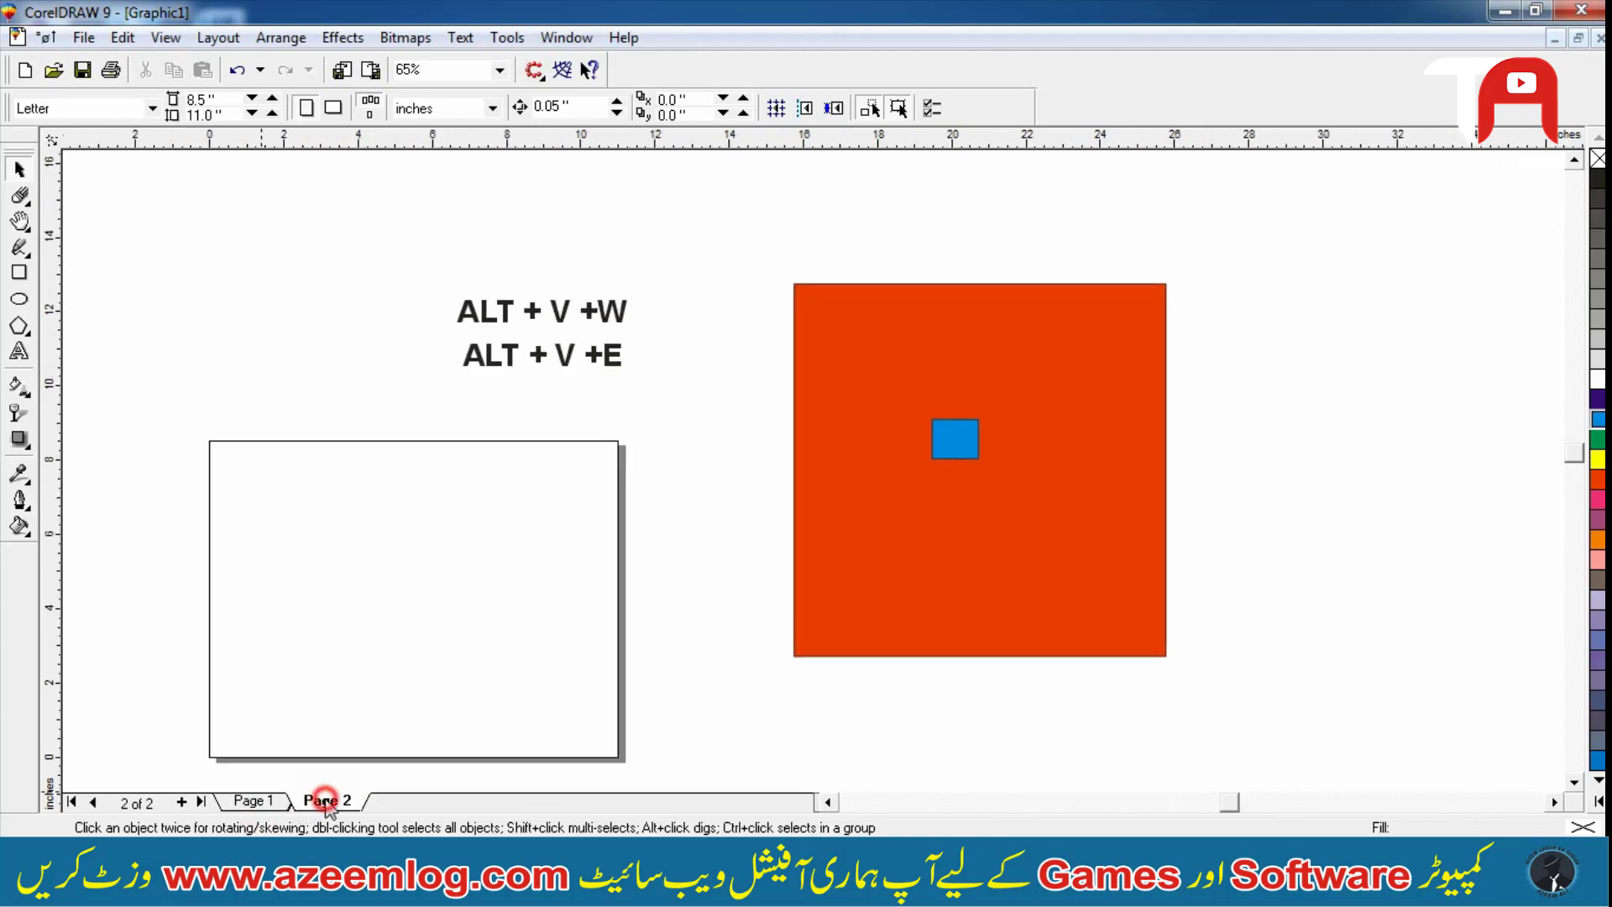
left_click(250, 800)
left_click(319, 800)
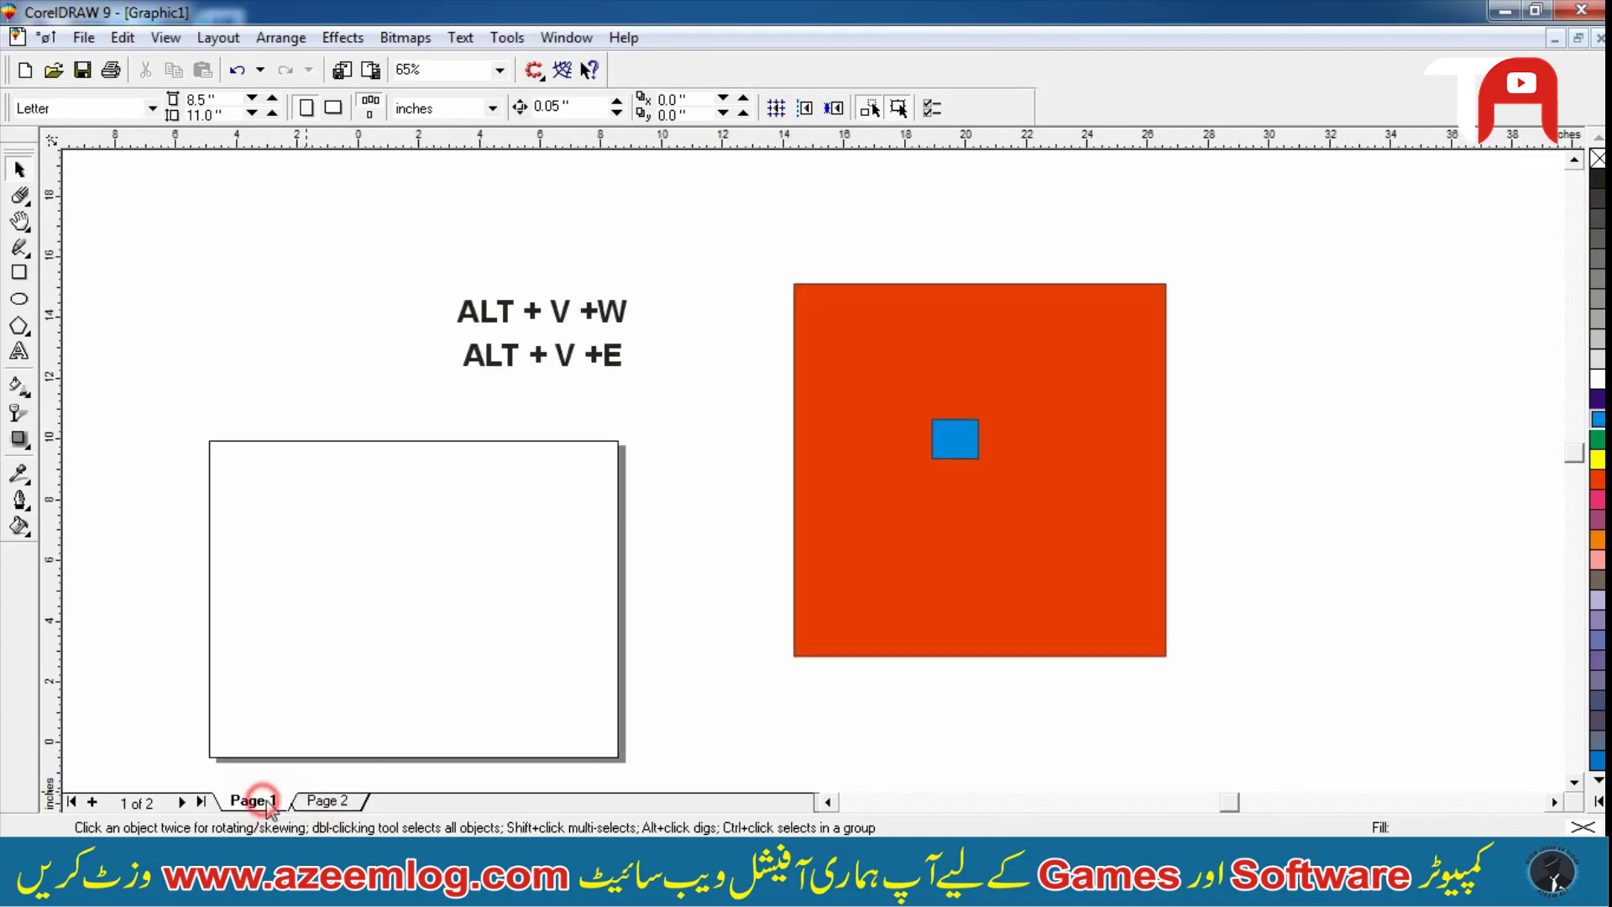
left_click(250, 800)
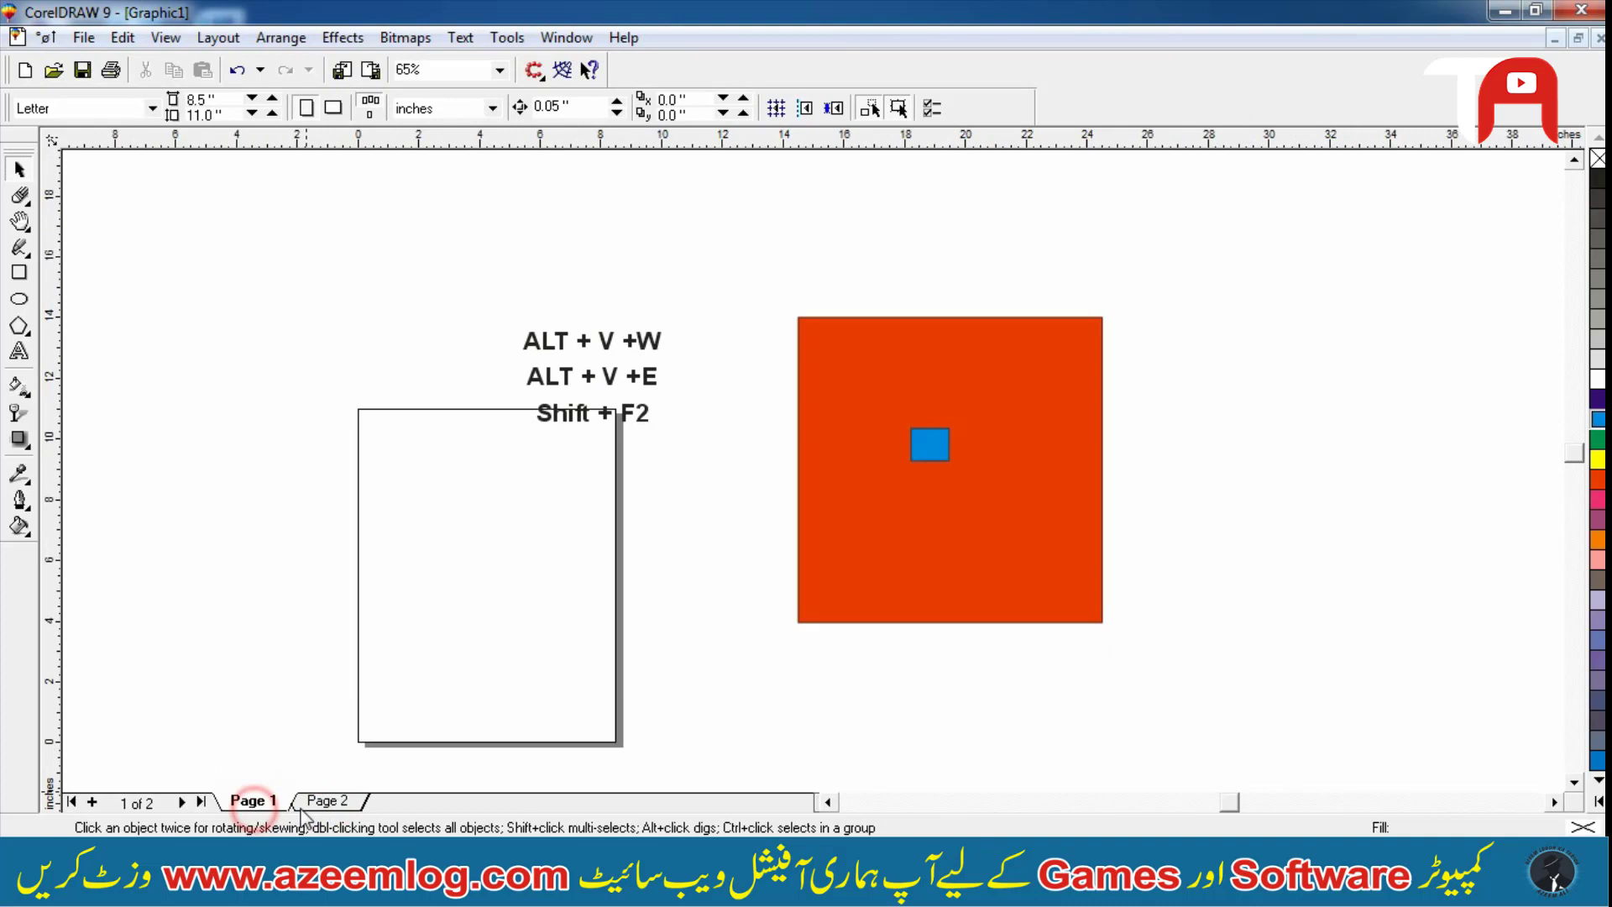
left_click(317, 800)
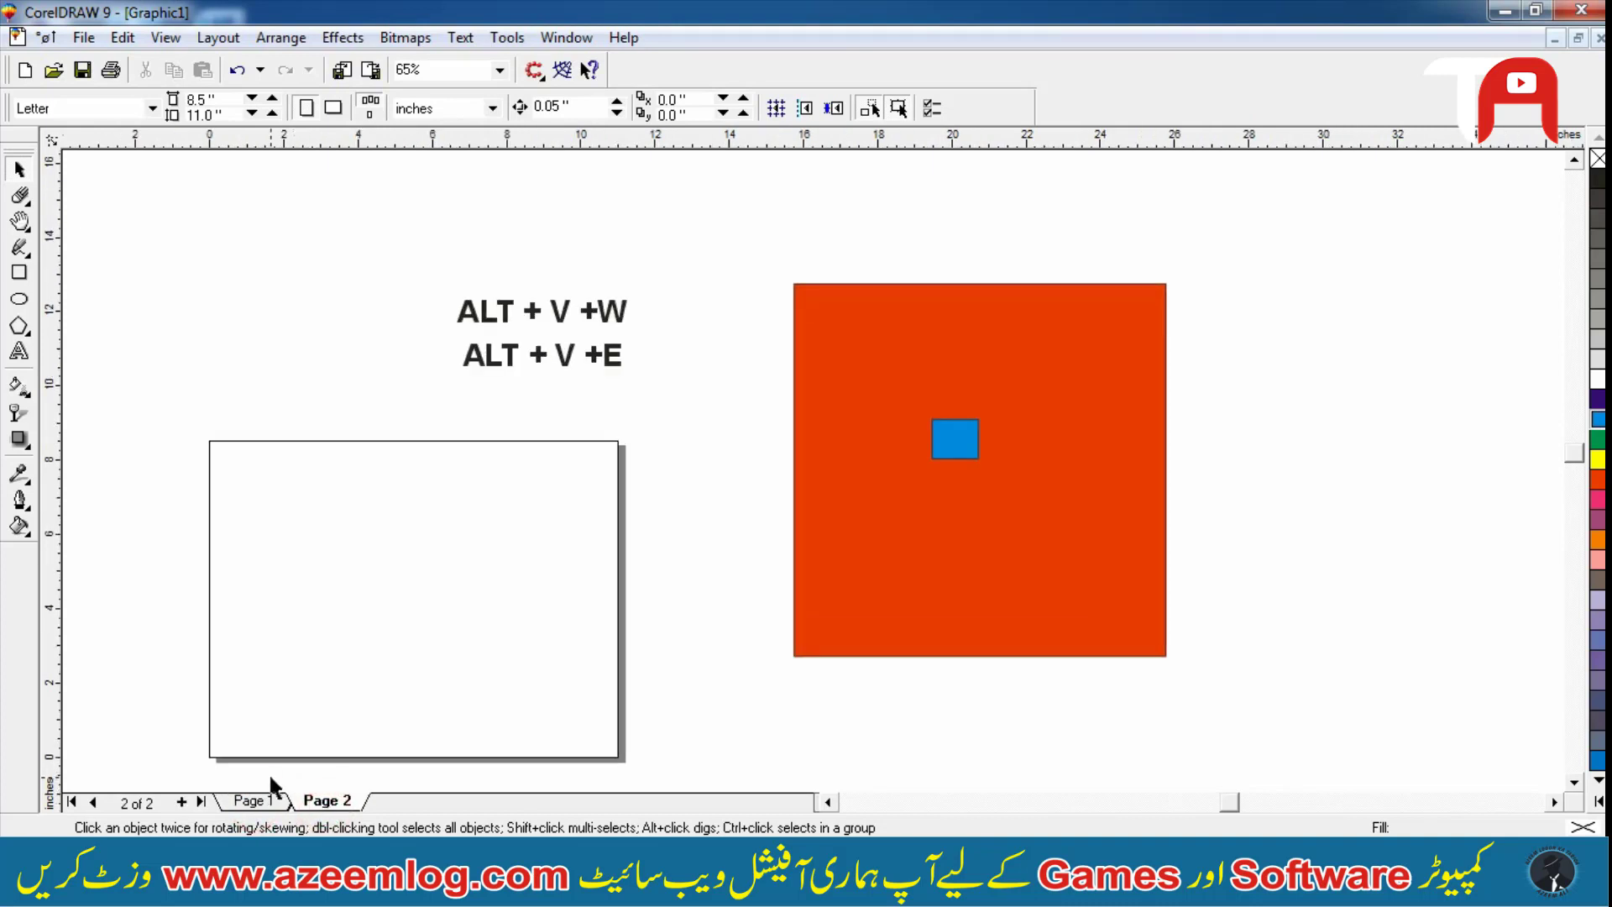
Delete page 2 from the document
left_click(217, 38)
left_click(228, 91)
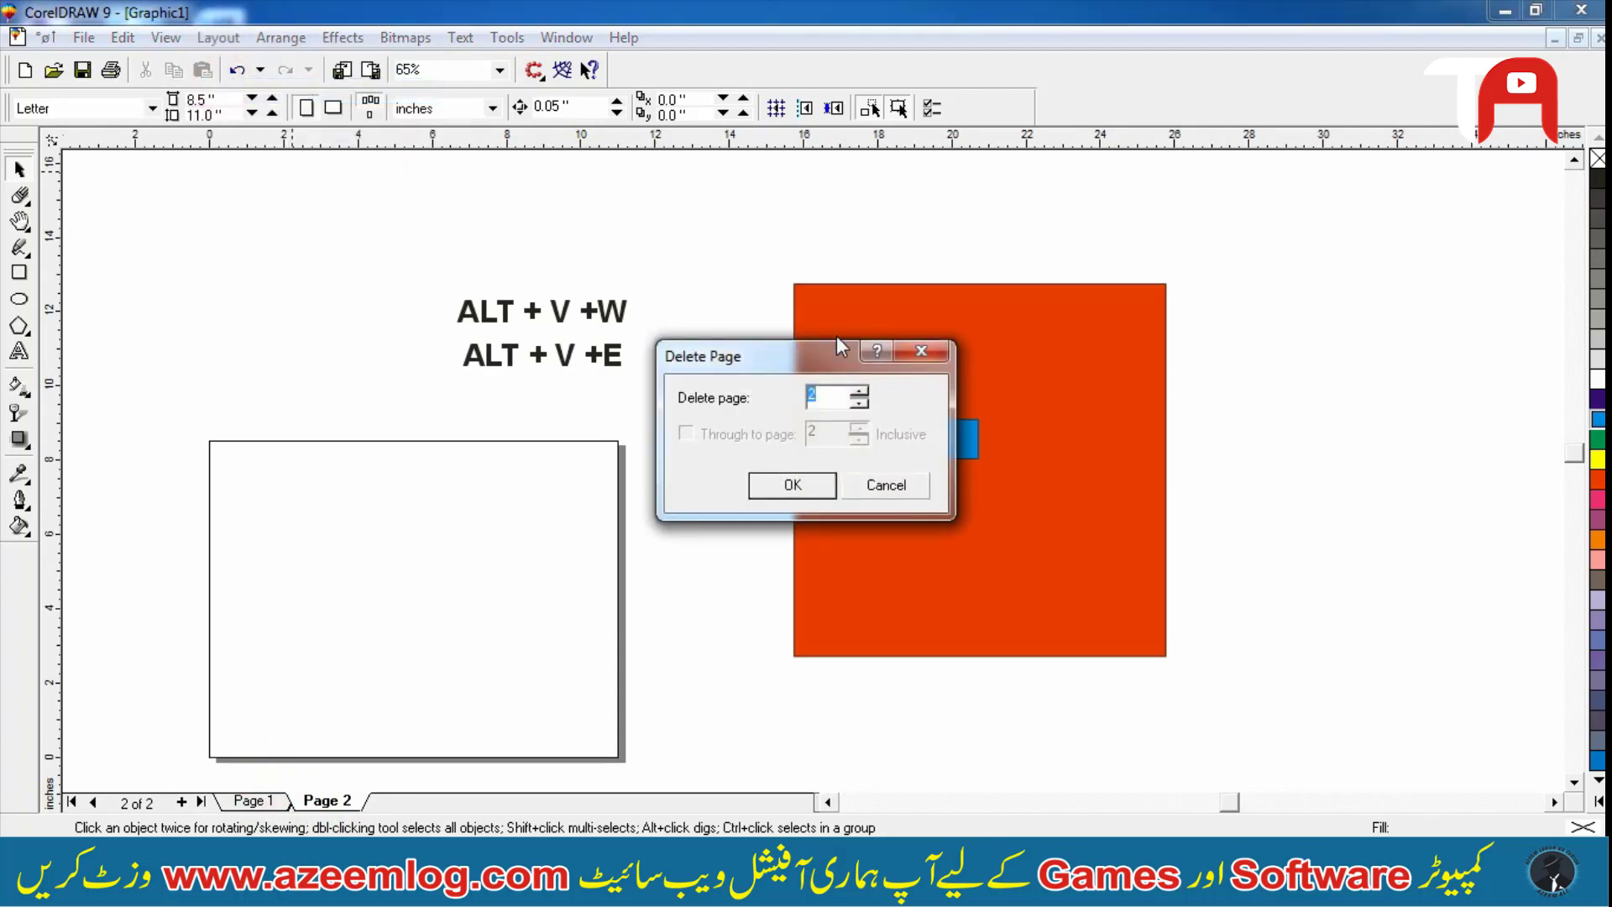
left_click(876, 485)
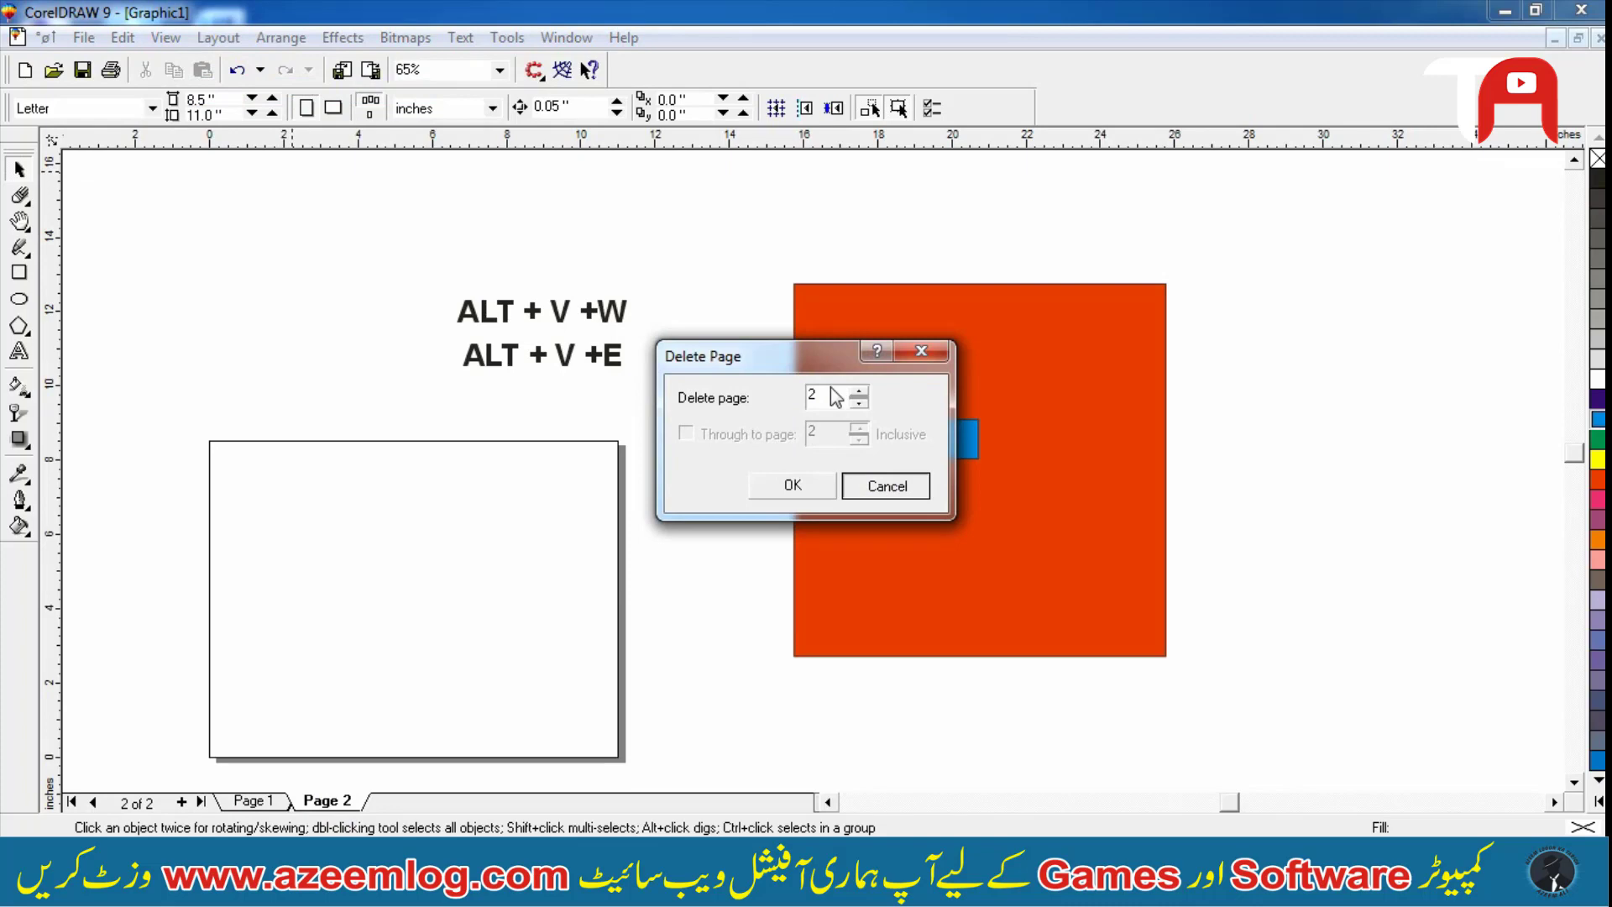
left_click(799, 483)
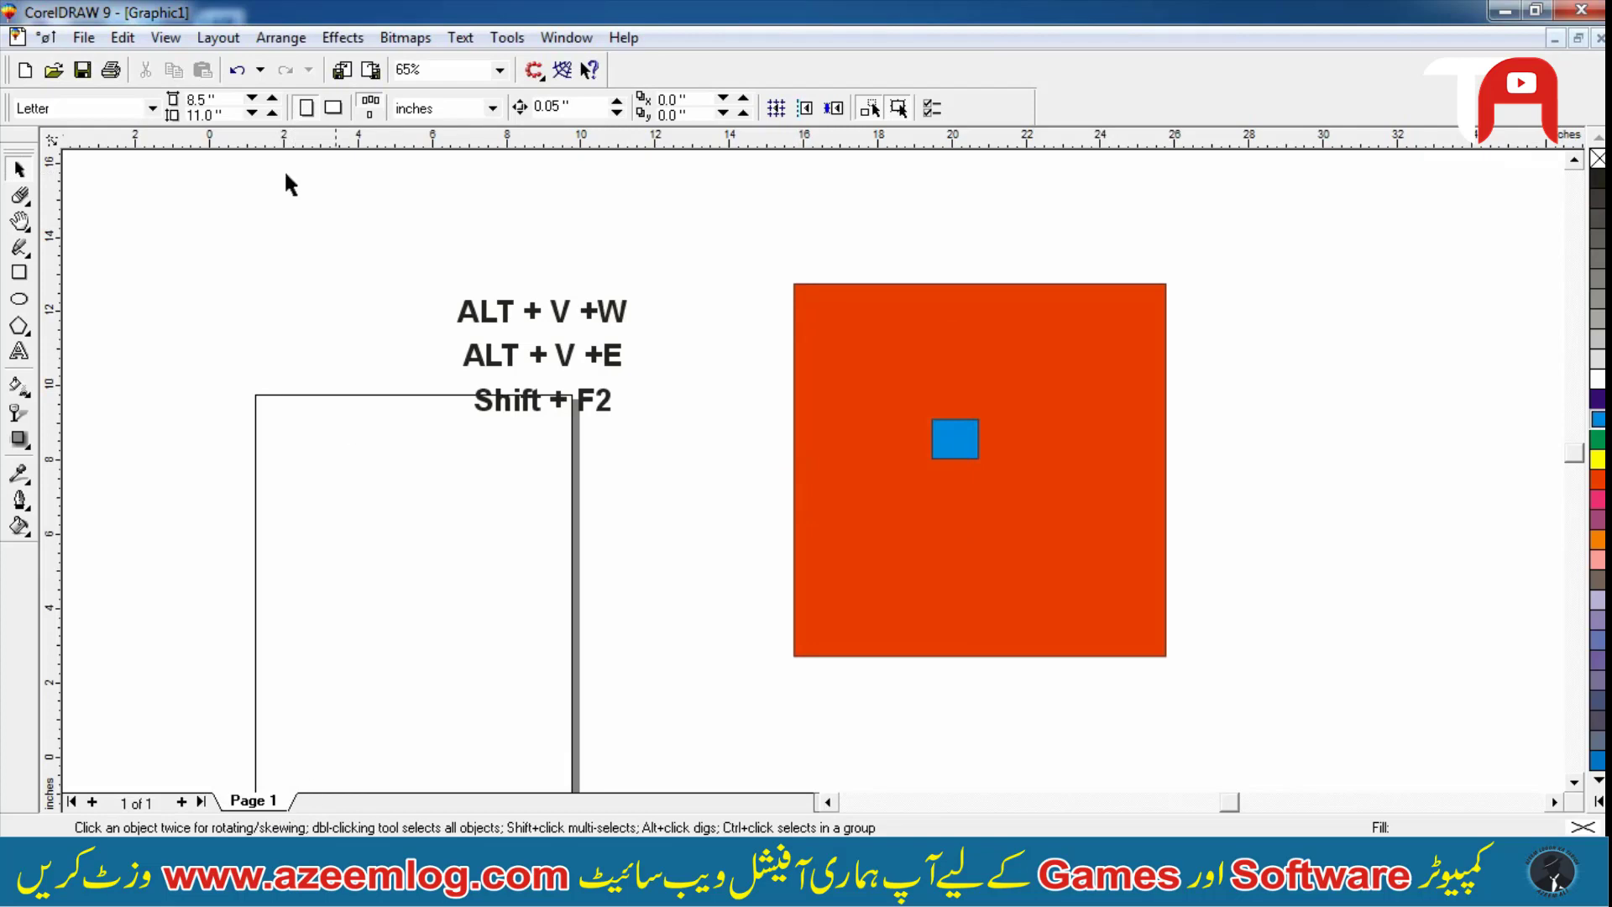
Insert two portrait Letter pages, 8.5 by 11.0 inches, after page 1
left_click(217, 36)
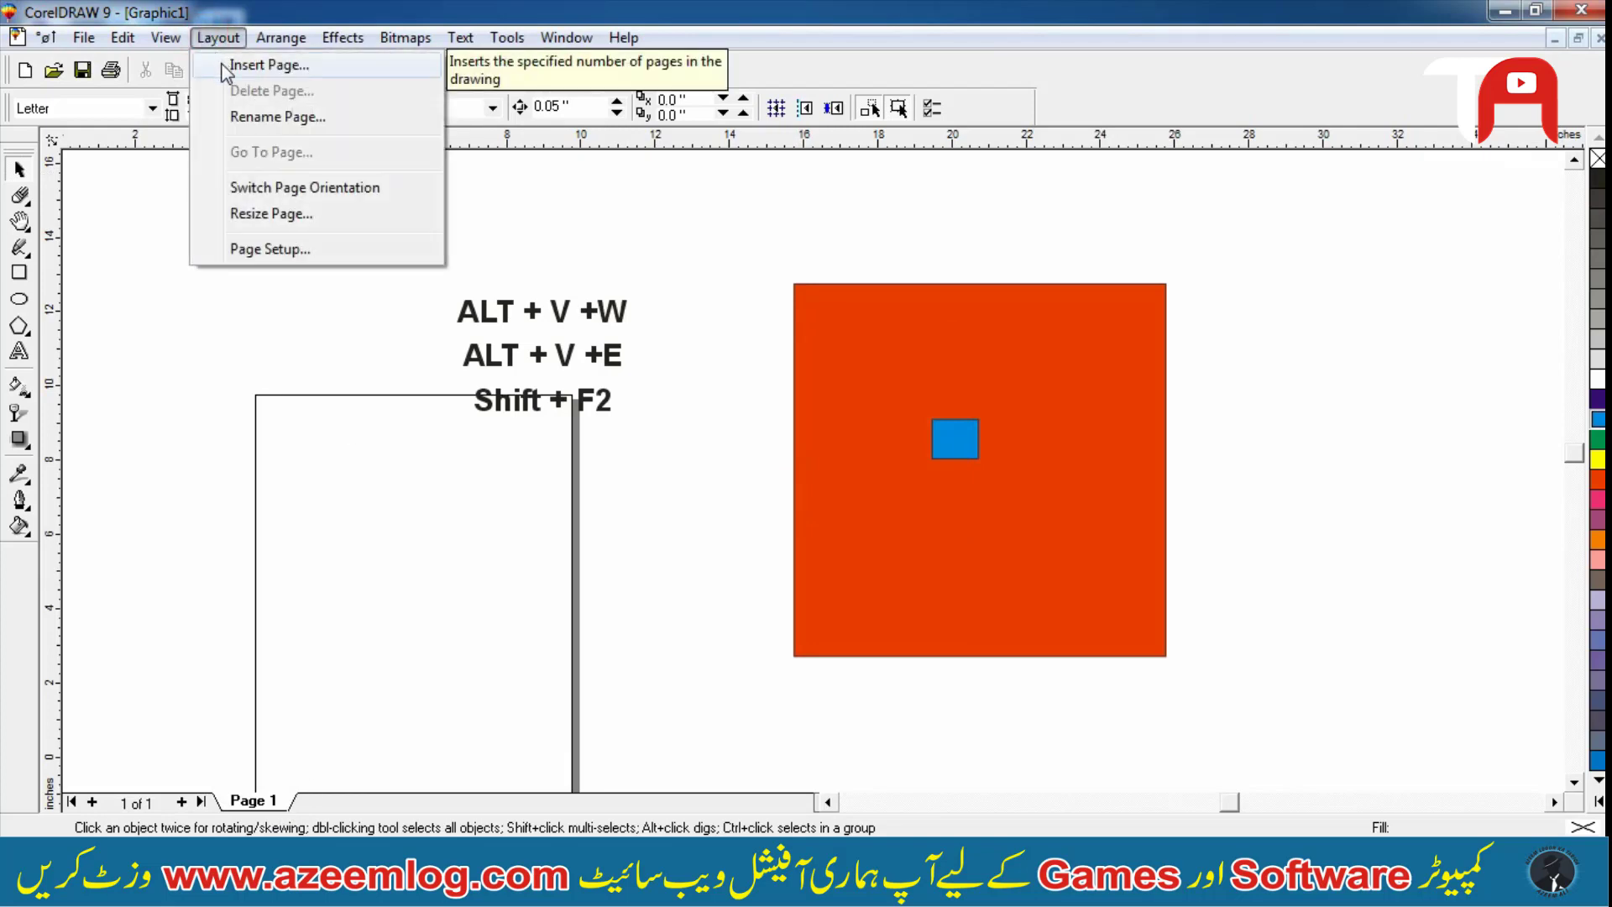
left_click(252, 65)
left_click(764, 317)
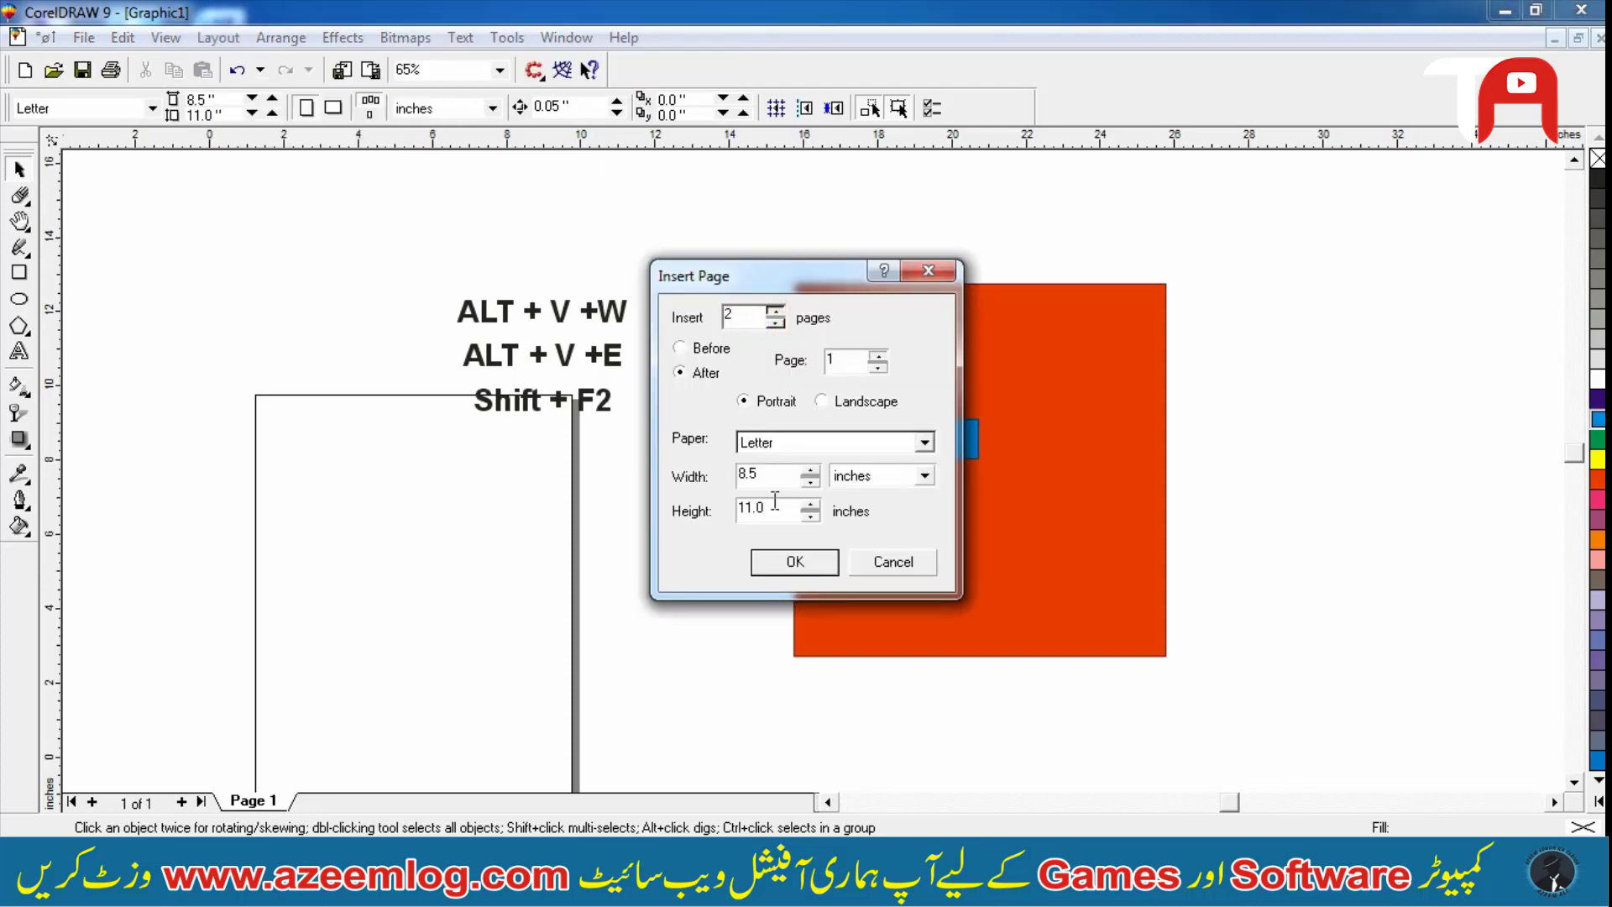
left_click(756, 561)
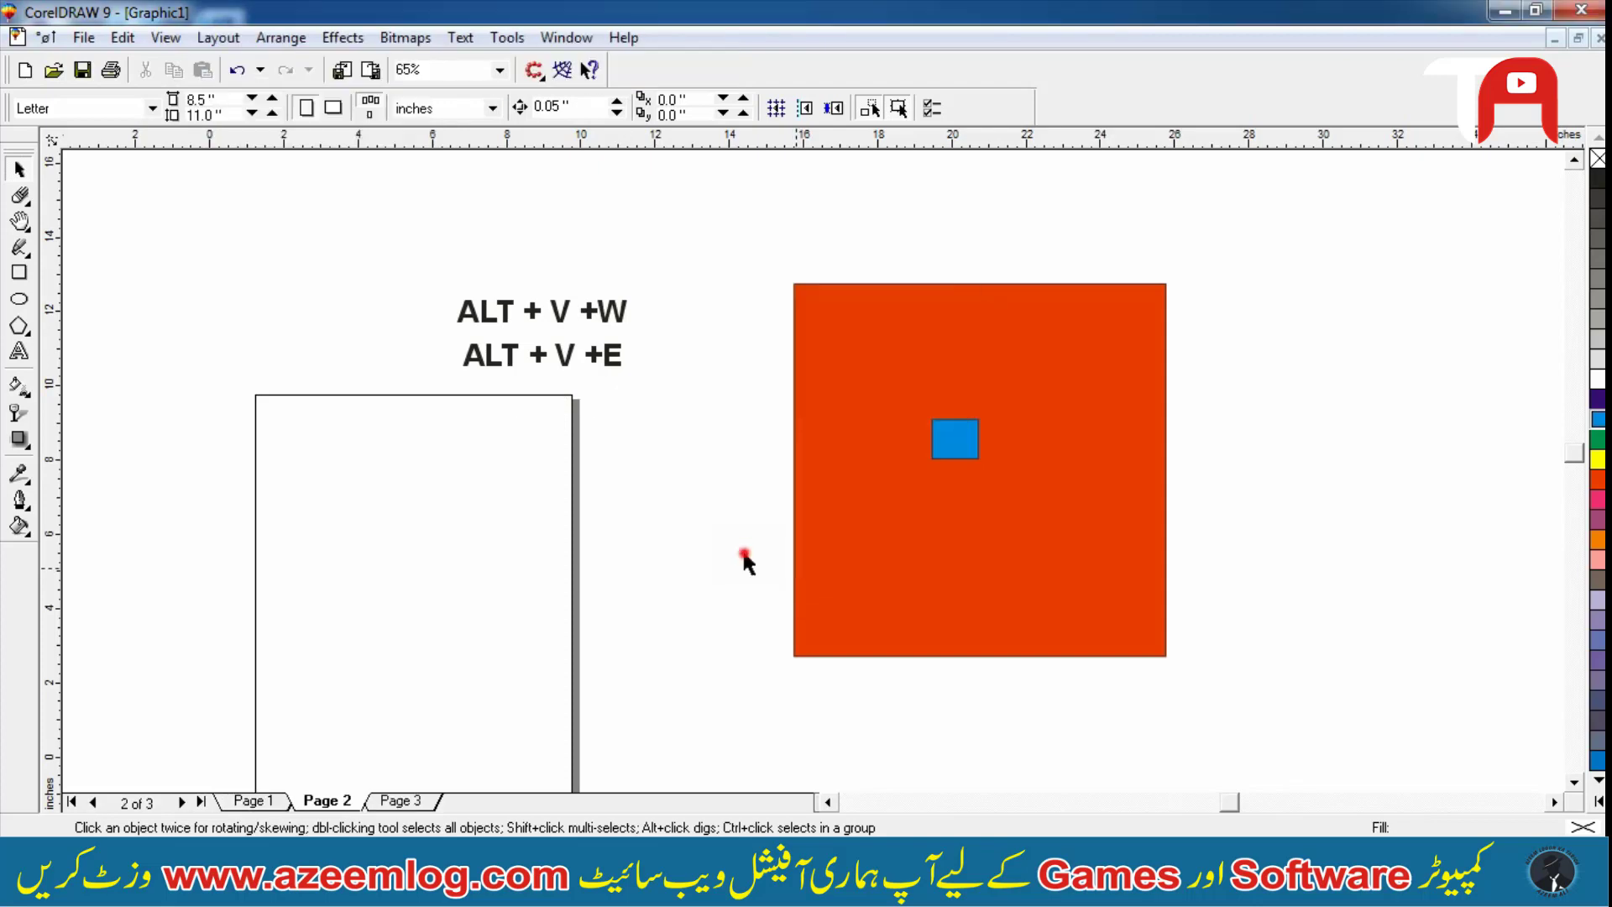
Switch between the newly added Page 2 and Page 3 to view them, ending on Page 3
left_click(414, 802)
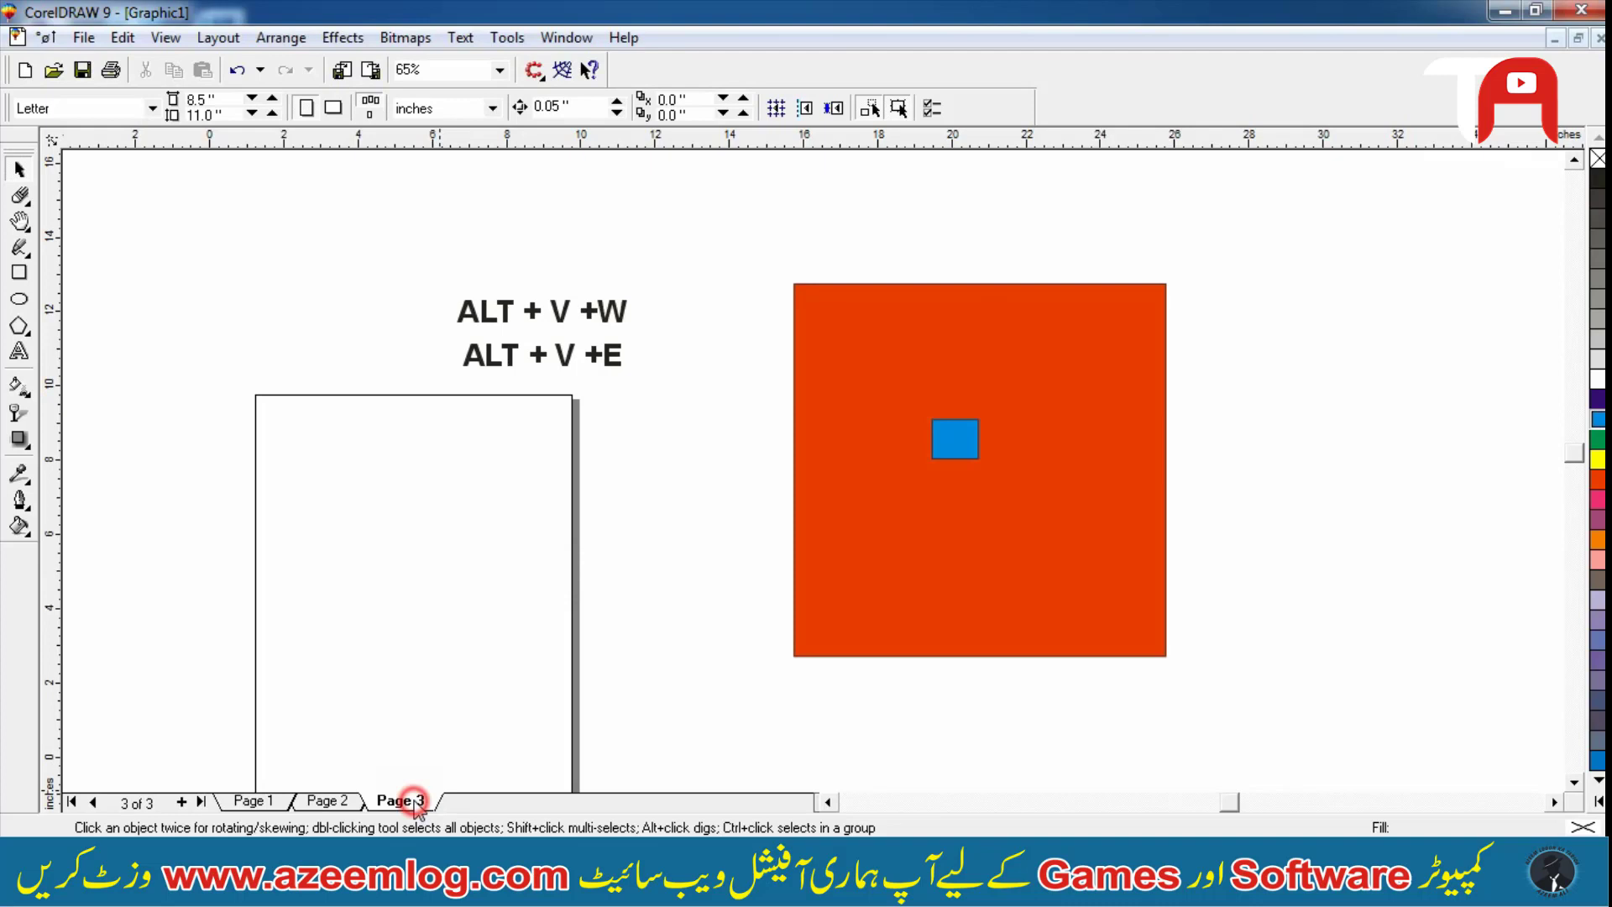
left_click(334, 797)
left_click(383, 802)
left_click(285, 740)
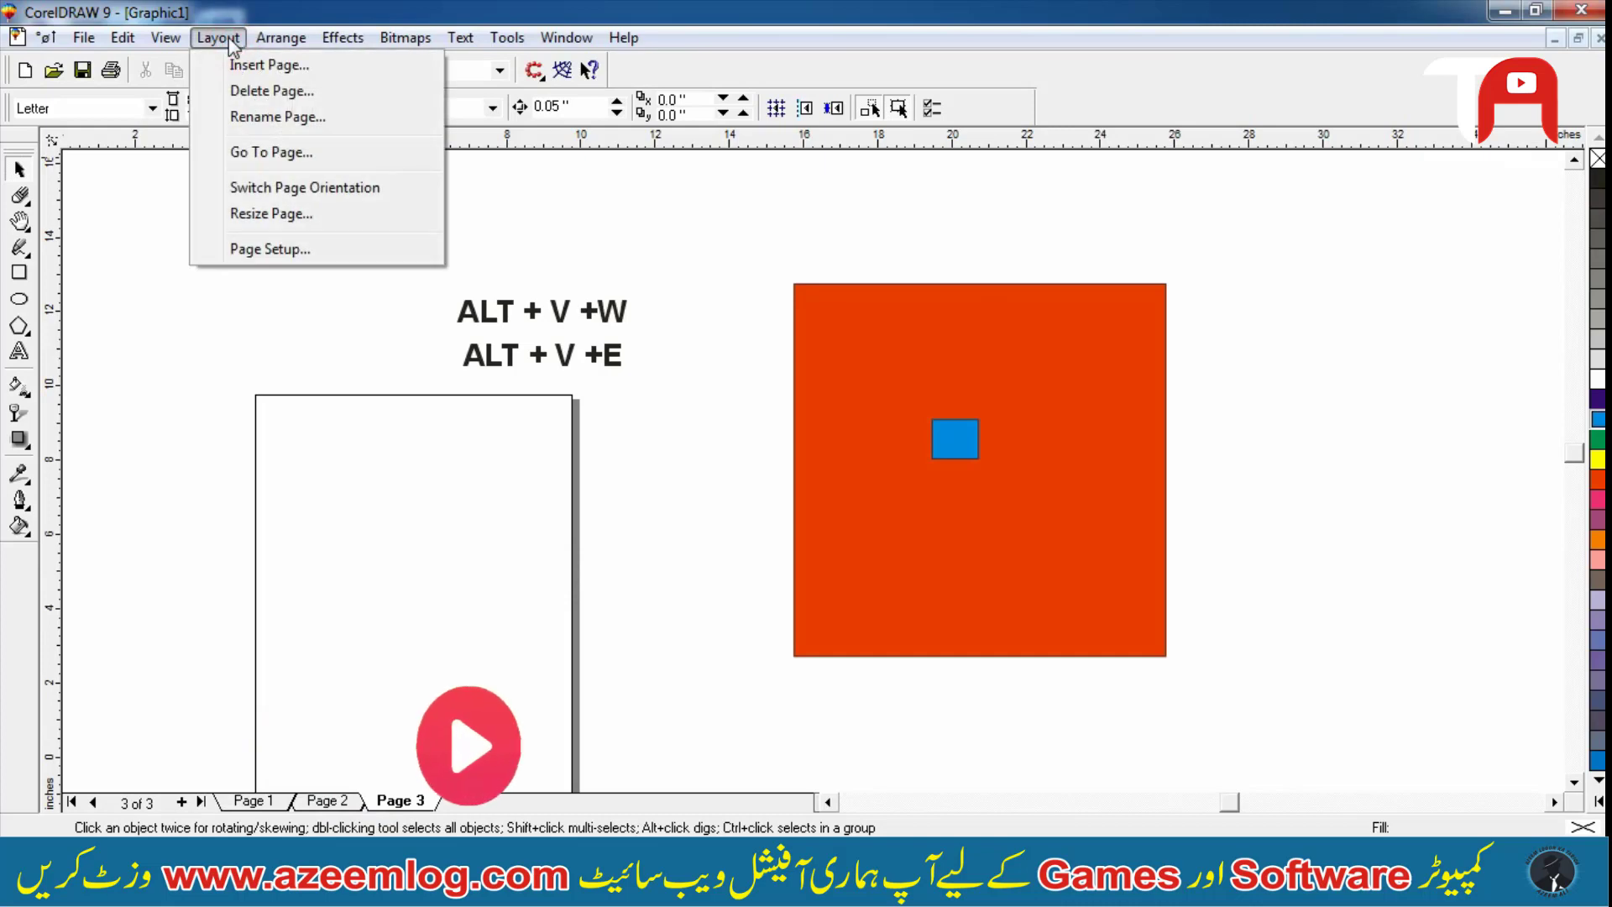
Rename page 3 as "Technical Azeem"
left_click(256, 115)
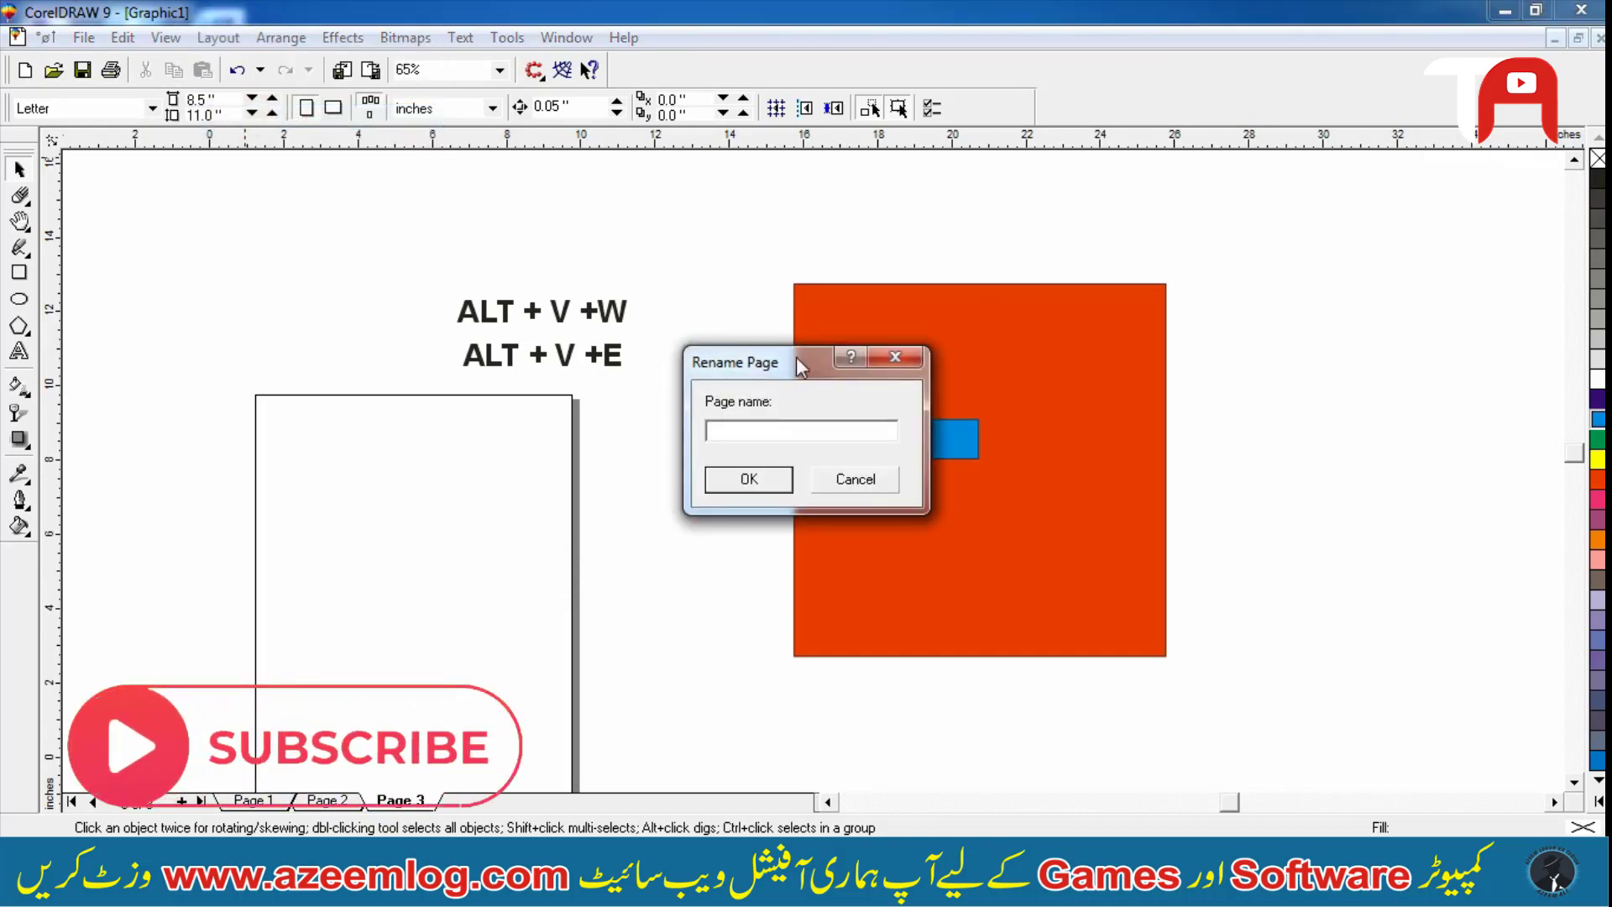
left_click_drag(796, 356, 790, 315)
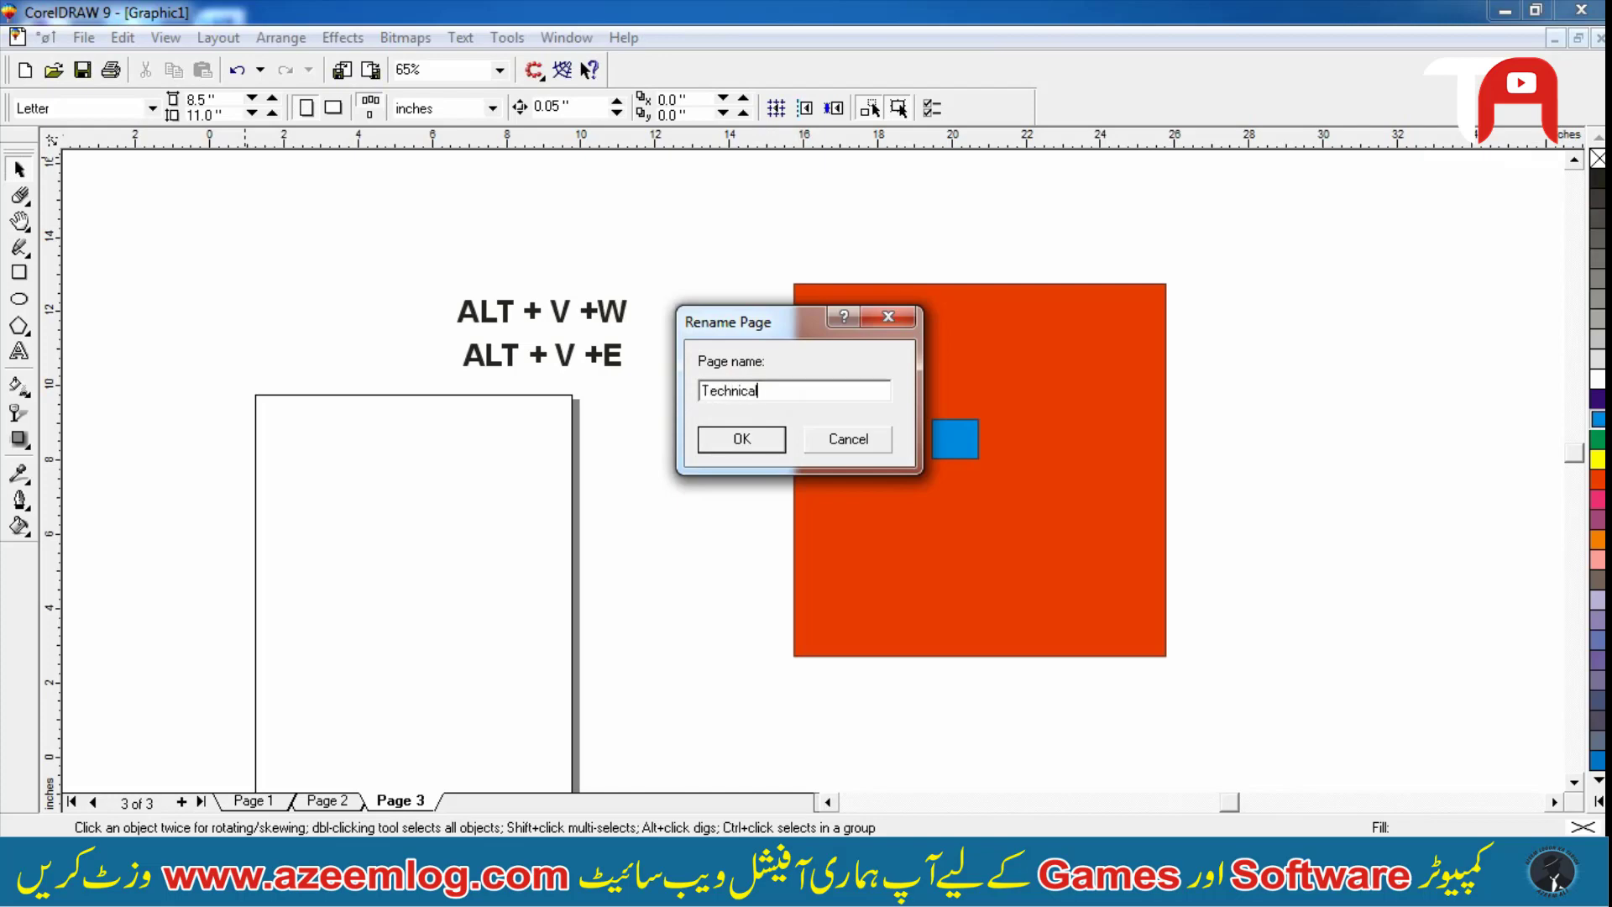
type("m")
key("Return")
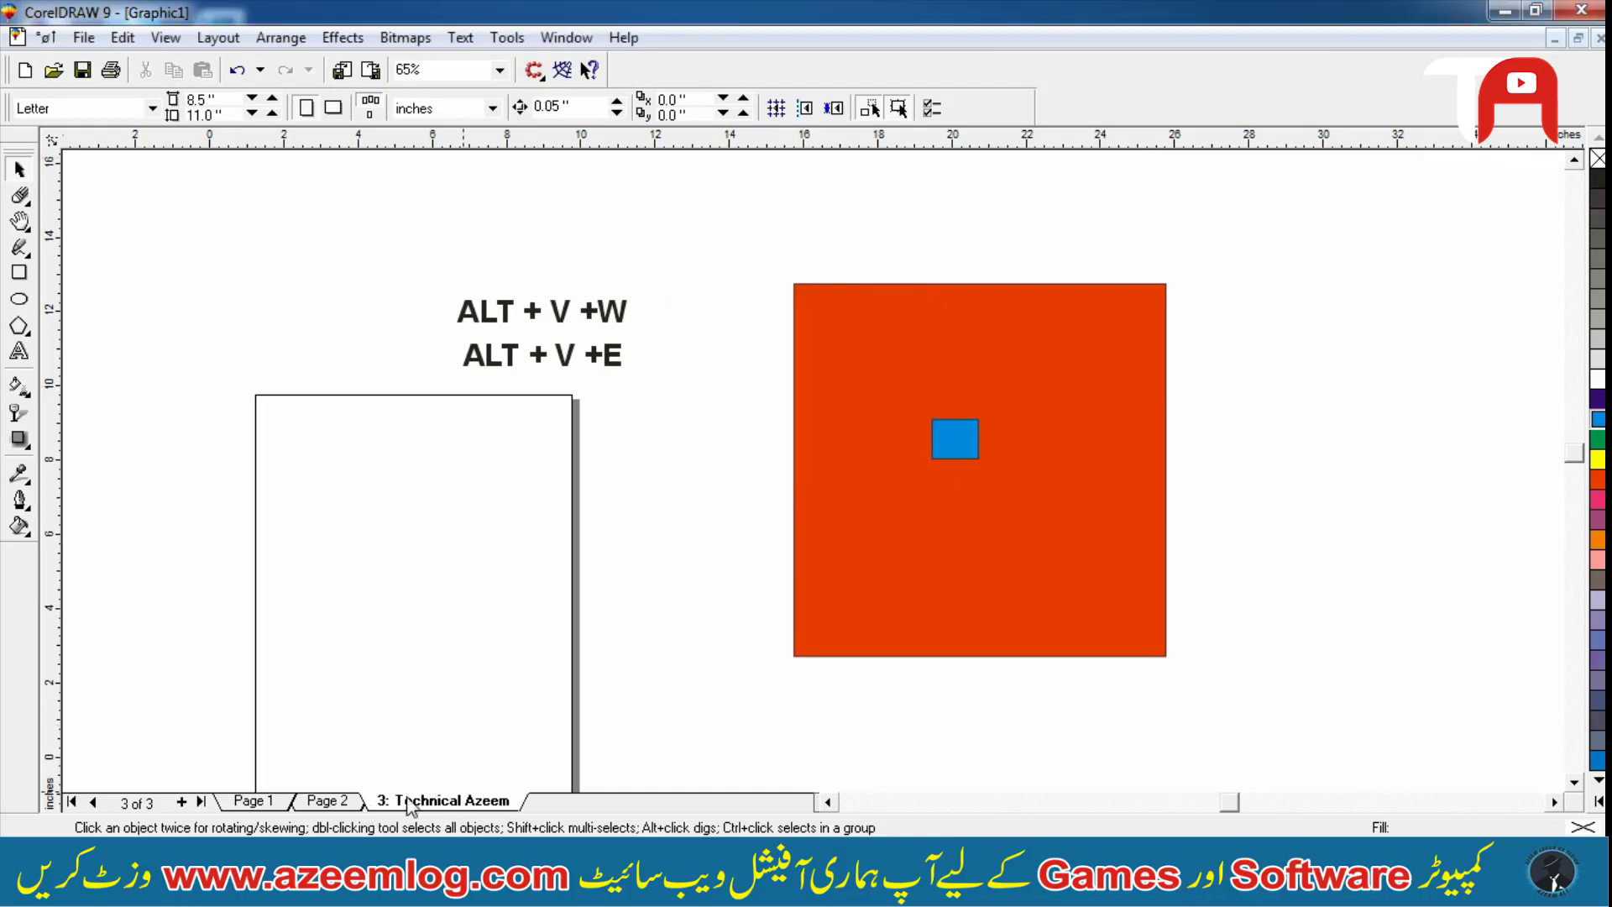
left_click(431, 610)
Use the Go To Page command to move from page 3 to page 1
left_click(240, 42)
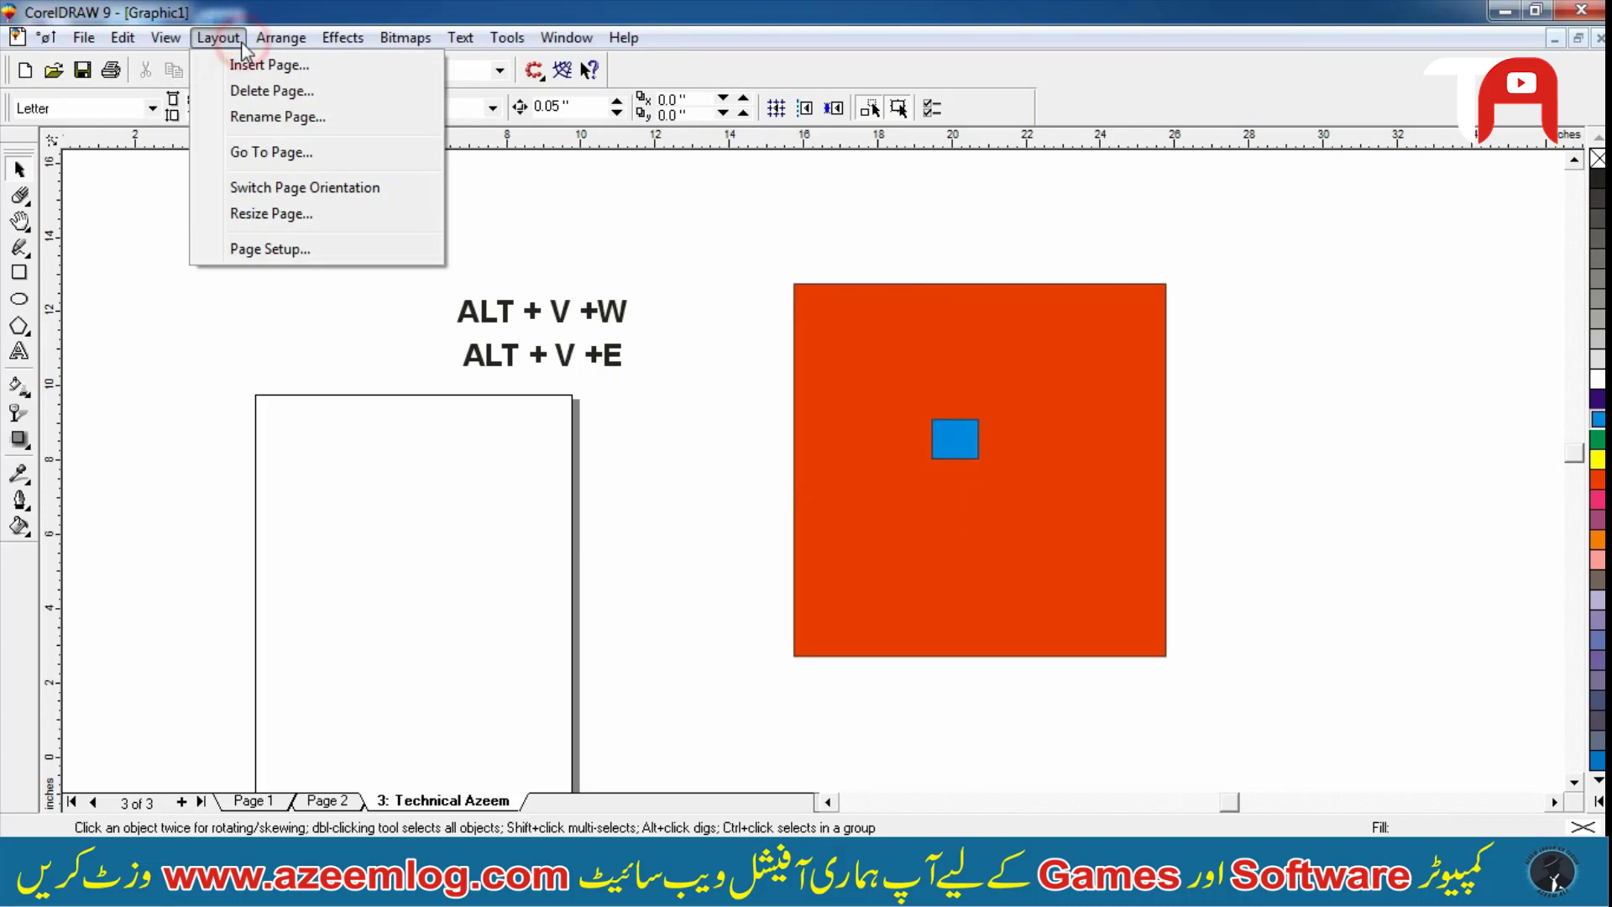
left_click(275, 155)
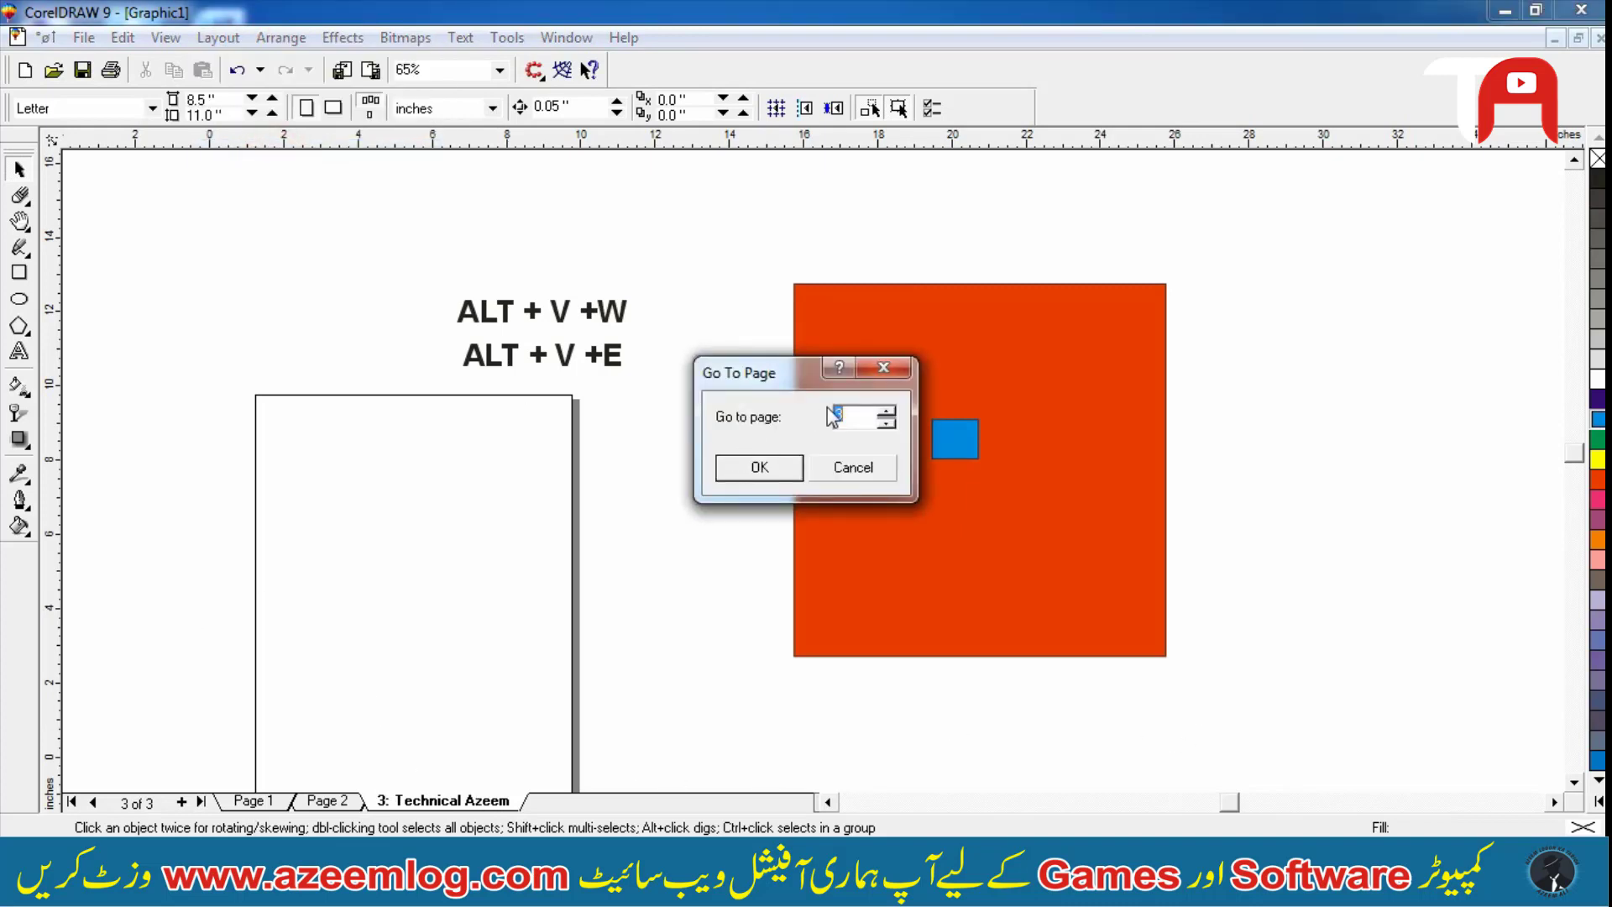
left_click(855, 413)
left_click(865, 419)
key("BackSpace")
type("1")
key("Return")
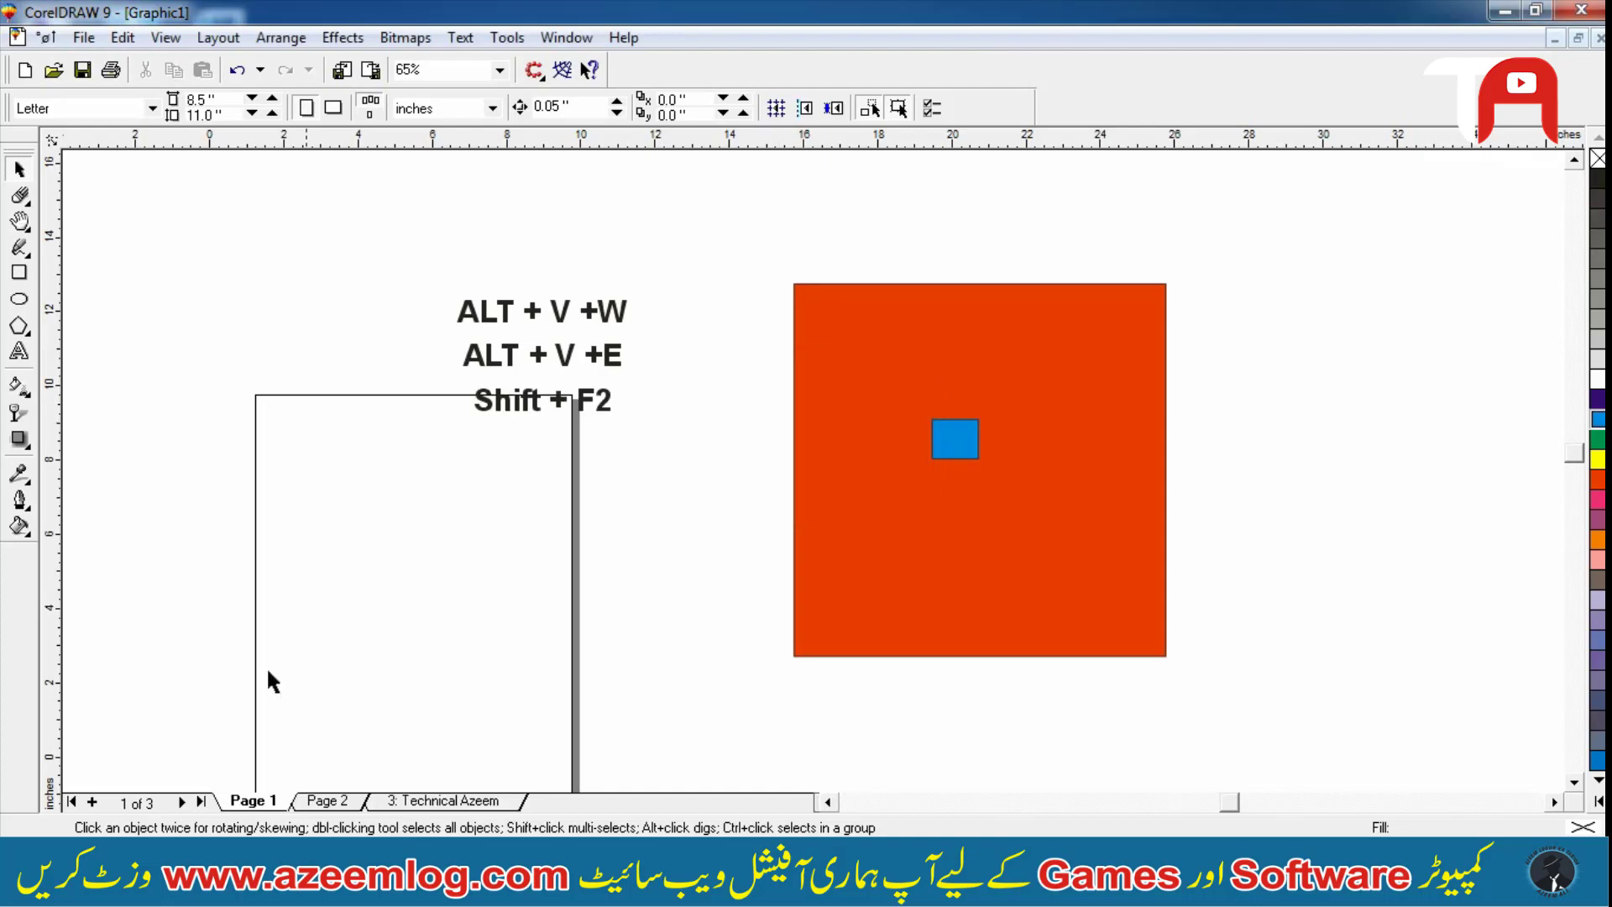
left_click(246, 791)
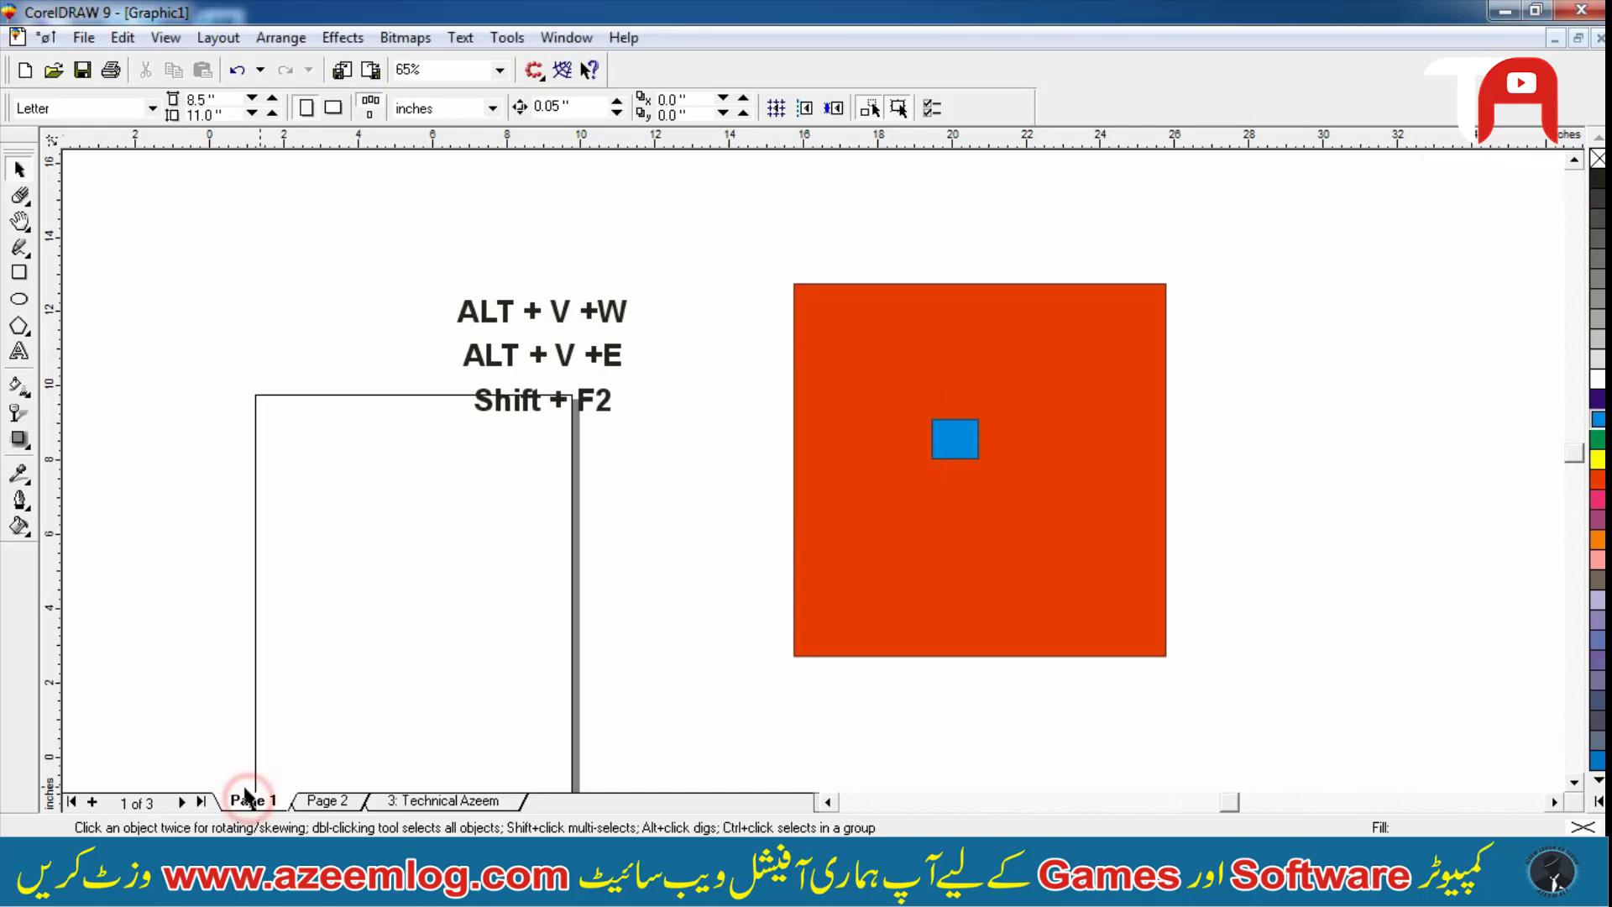
Switch the orientation of Page 1 from portrait to landscape
left_click(262, 39)
mouse_move(218, 38)
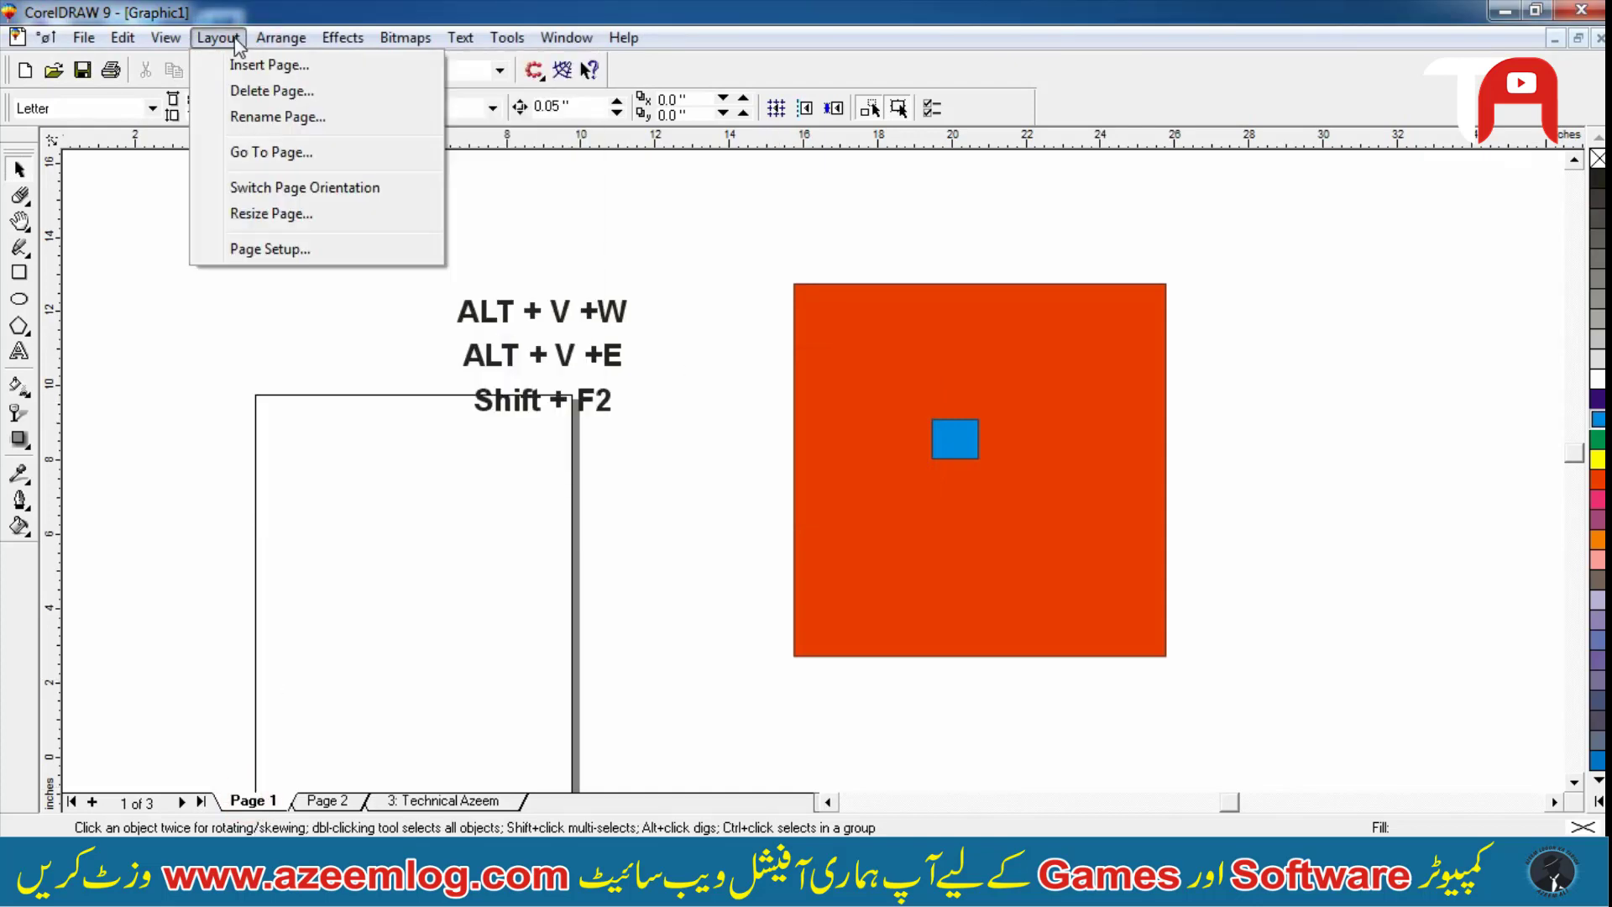
left_click(252, 178)
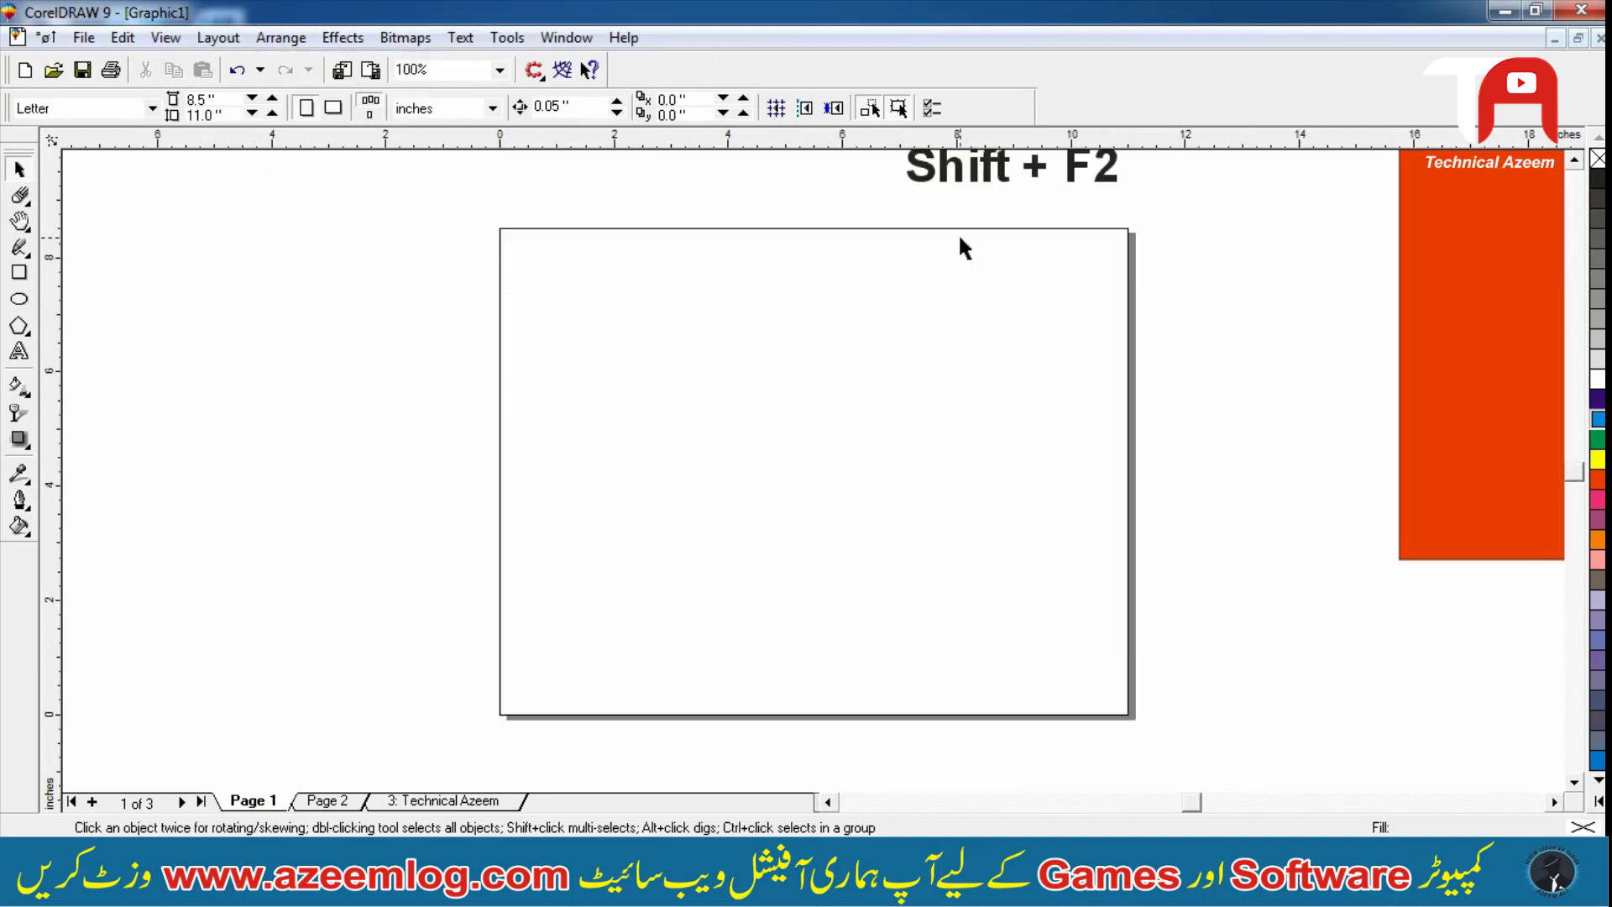
key("F4")
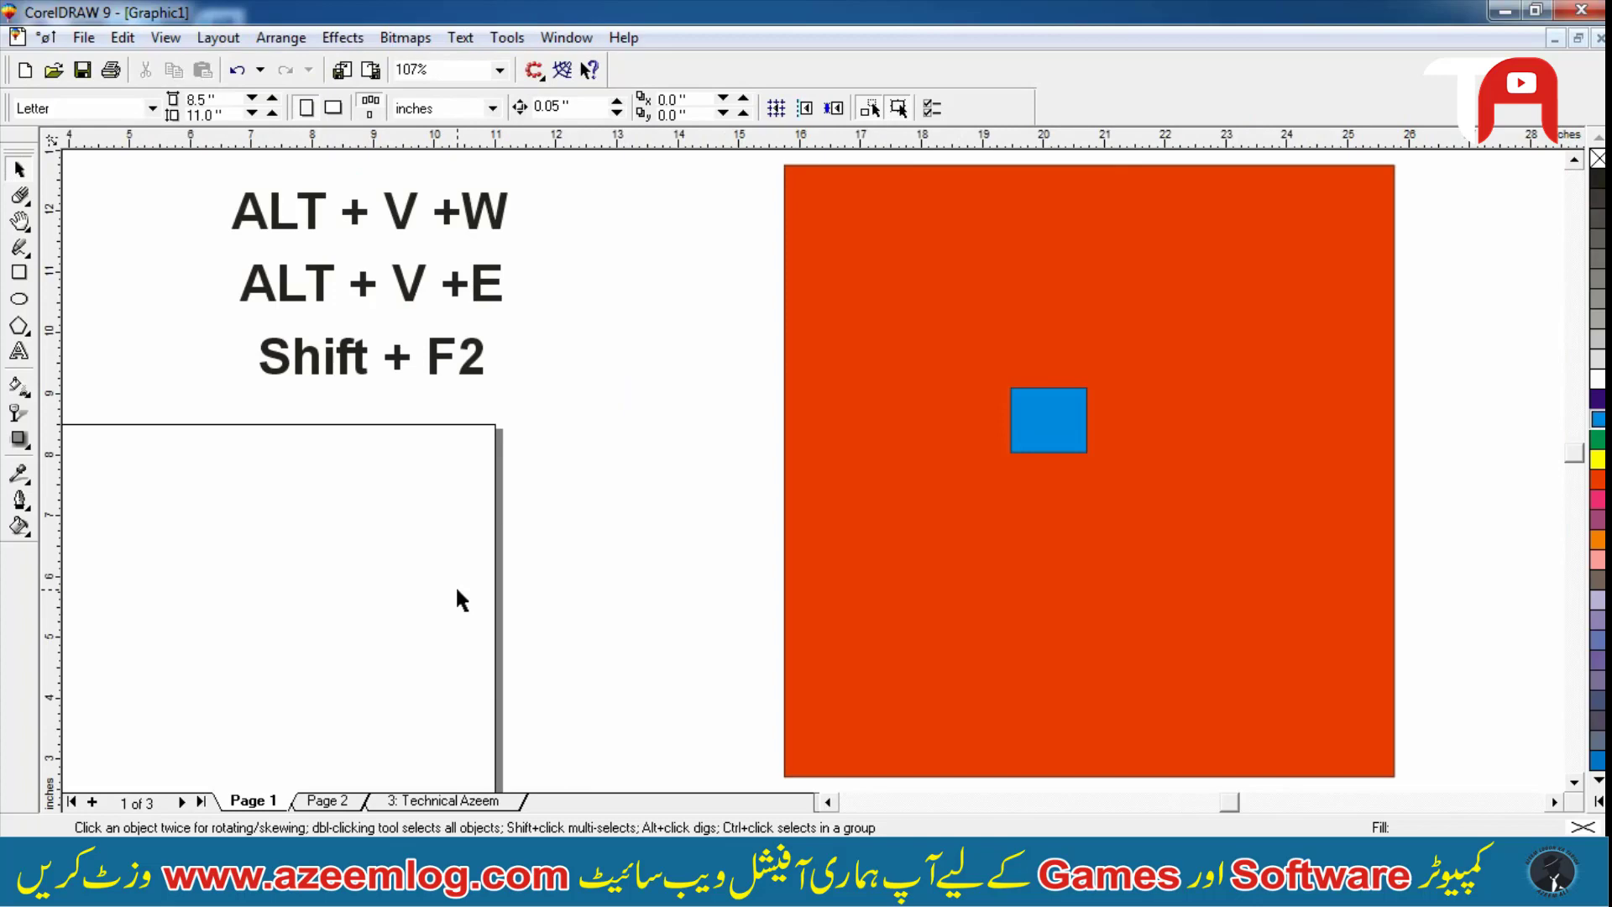
key("F3")
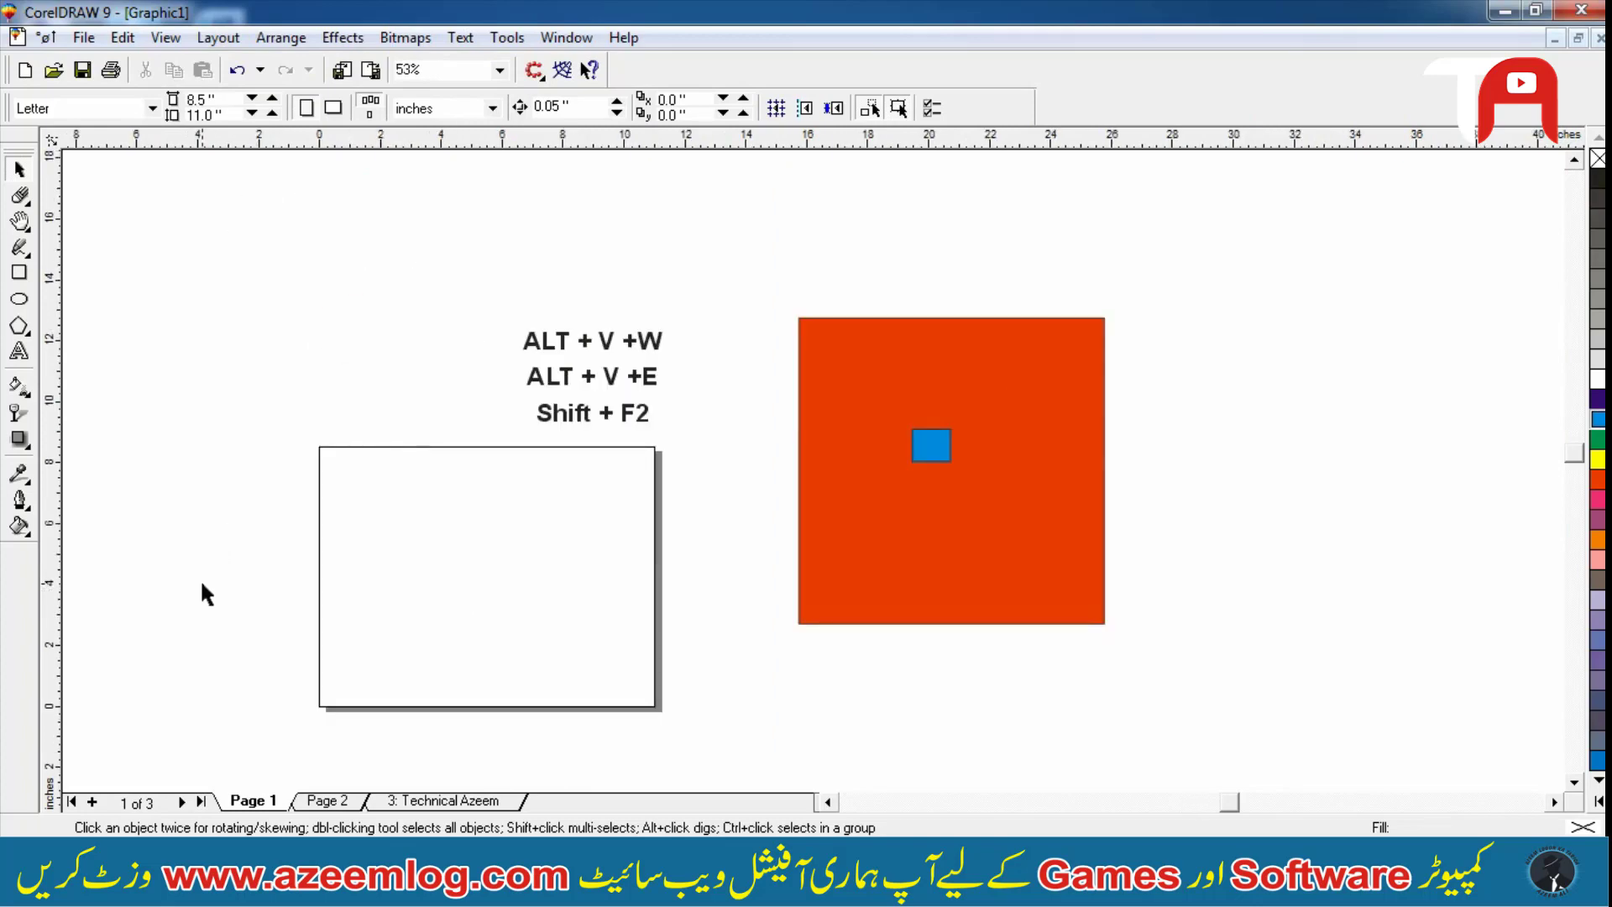
left_click_drag(223, 241, 664, 629)
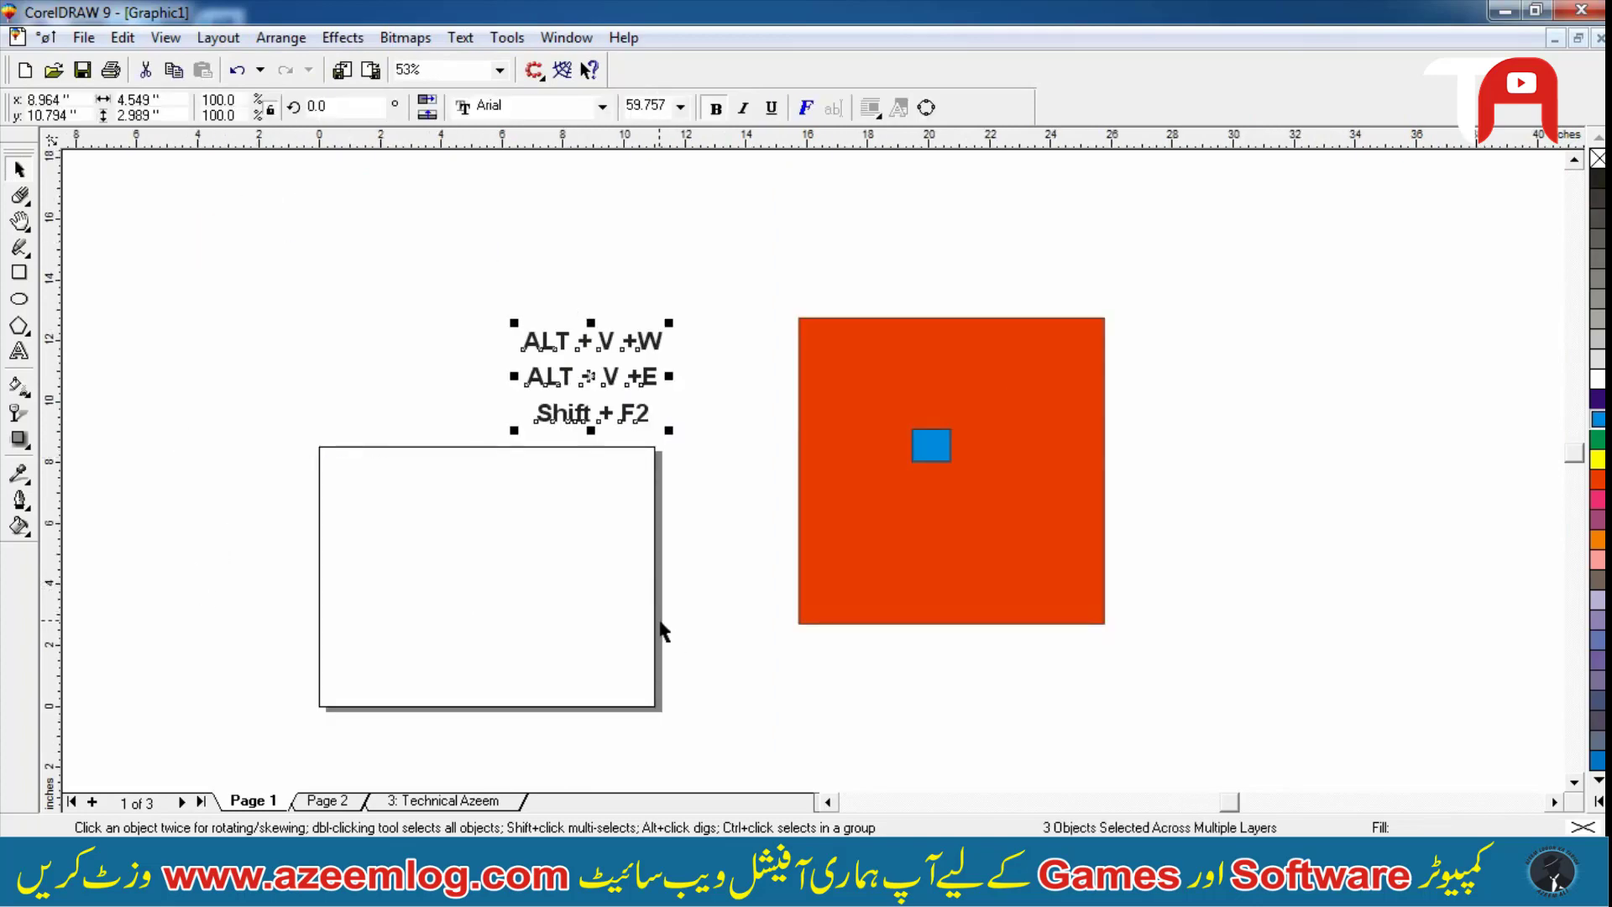
left_click(638, 576)
left_click(453, 500)
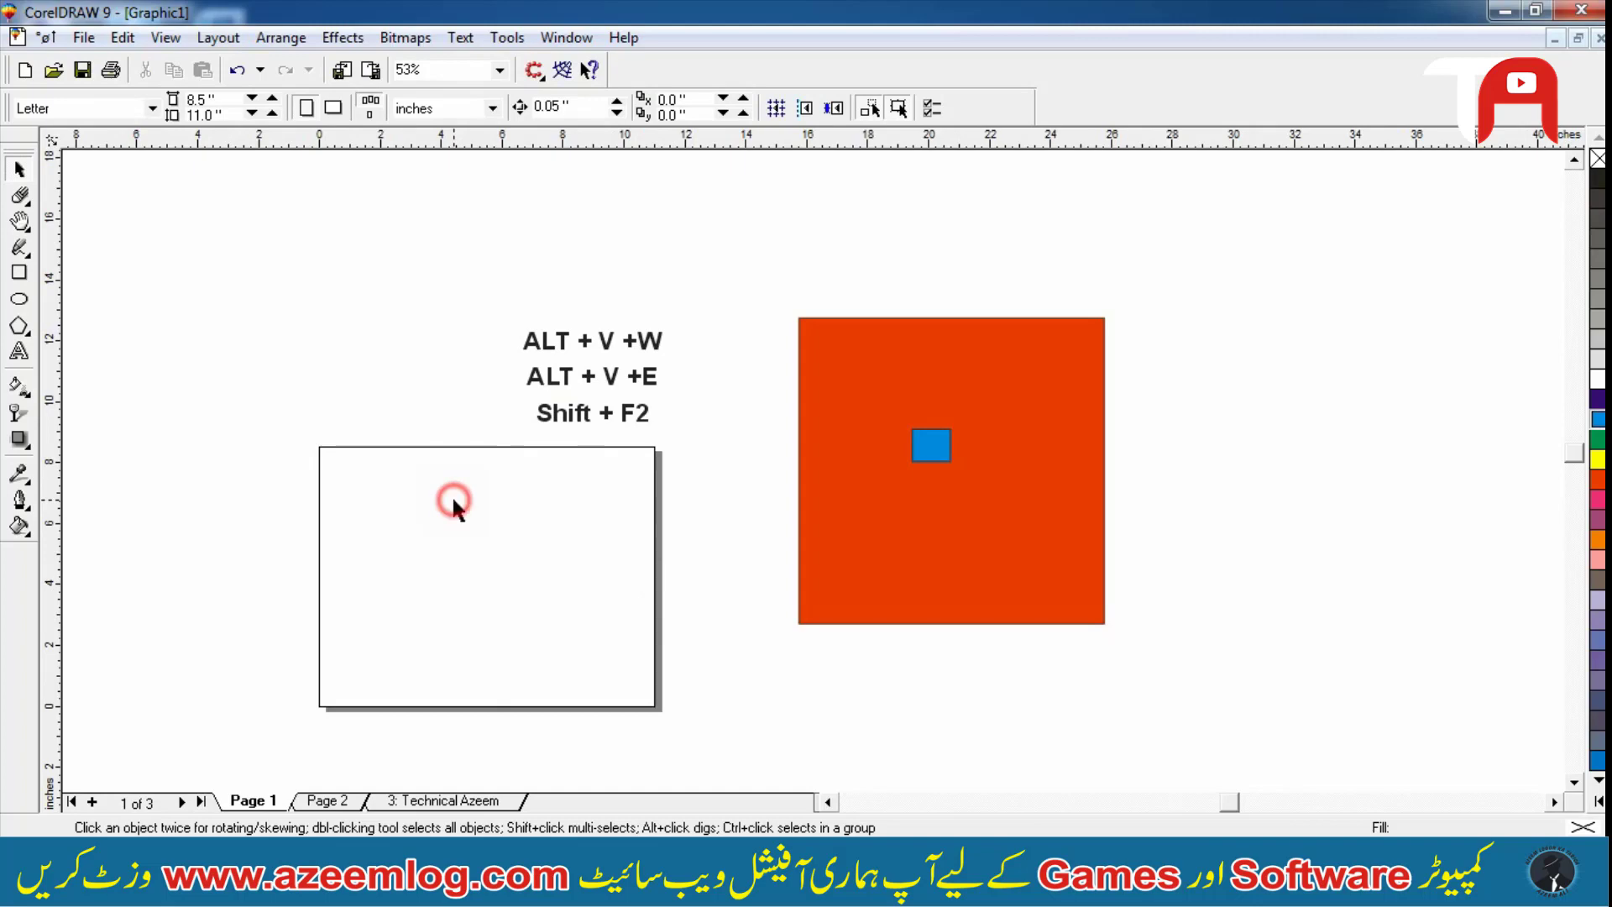
Resize Page 1 to A4 paper with its dimensions given in inches
left_click(219, 38)
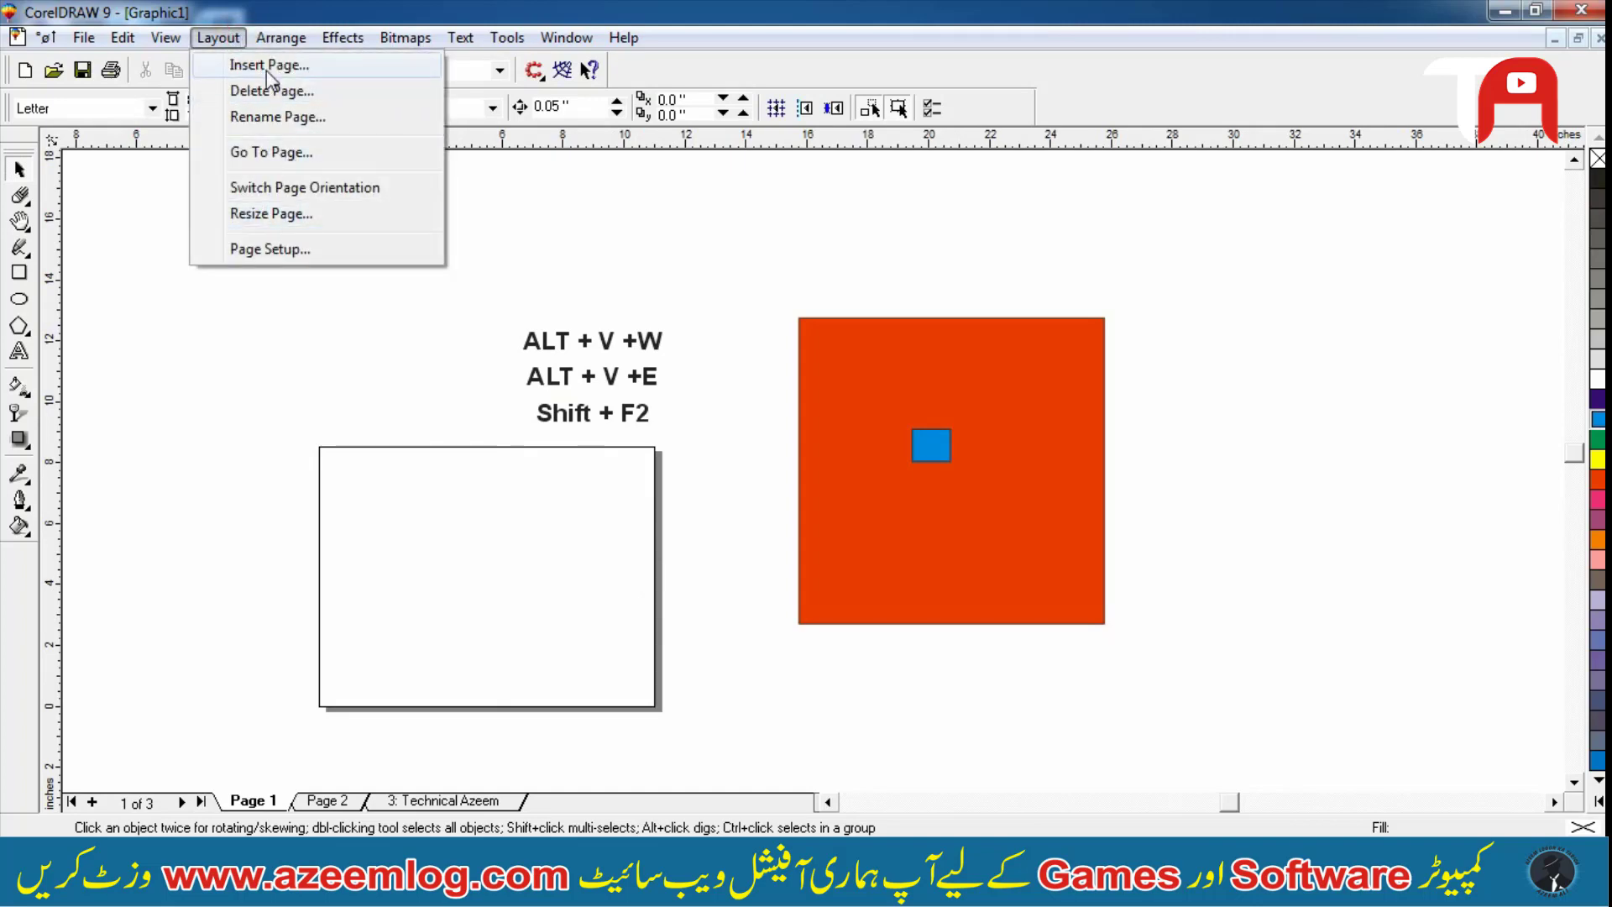
mouse_move(271, 47)
mouse_move(222, 41)
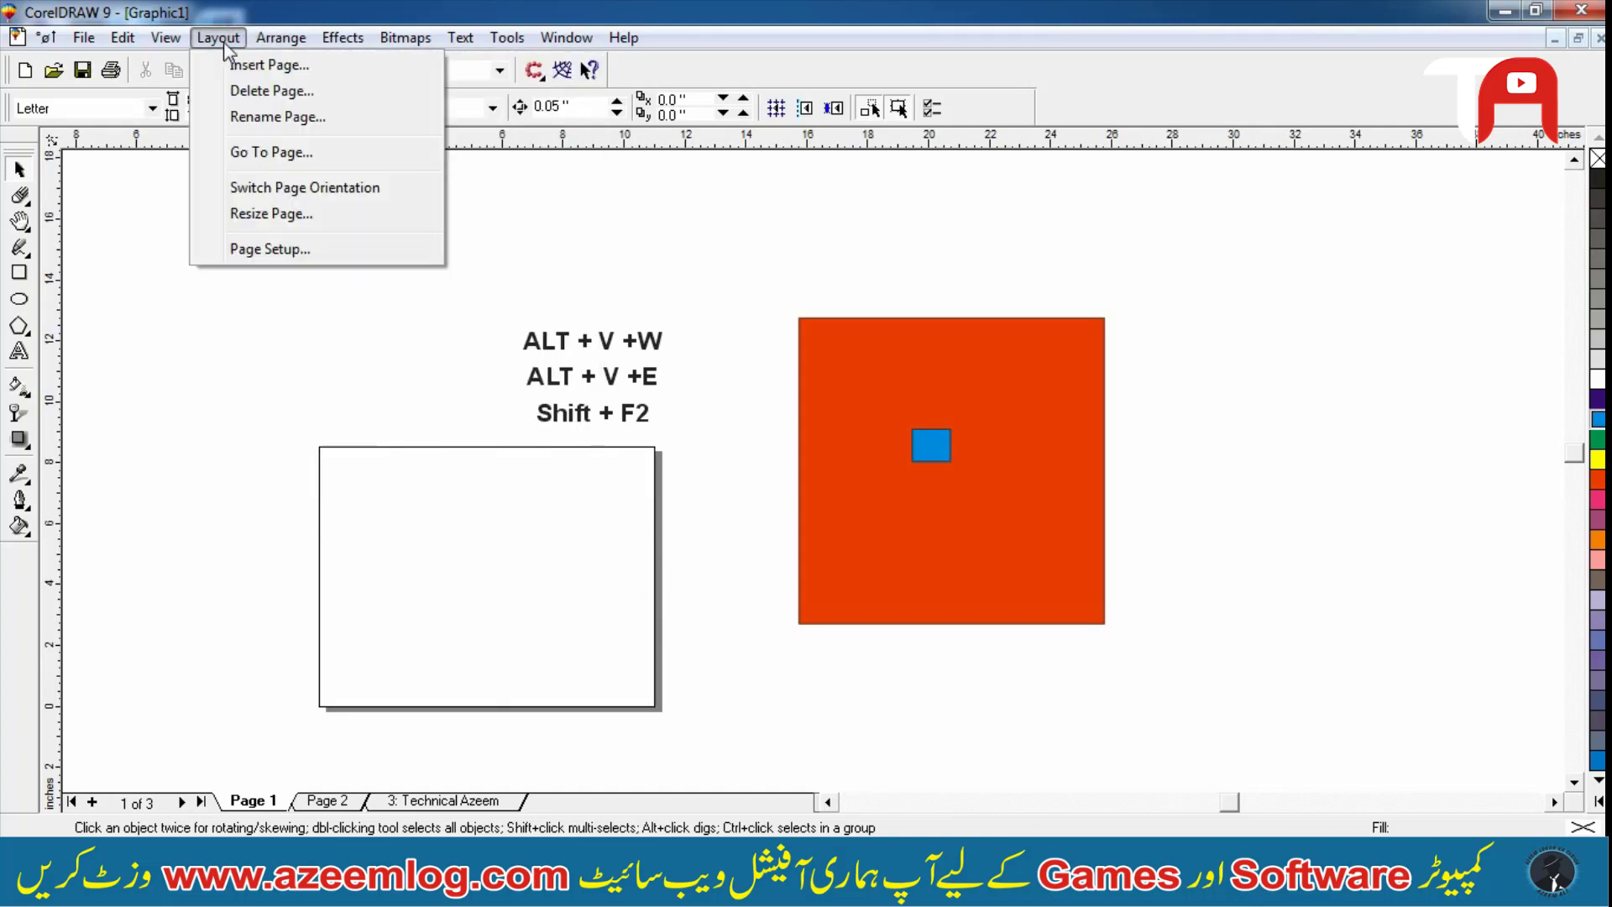
left_click(254, 220)
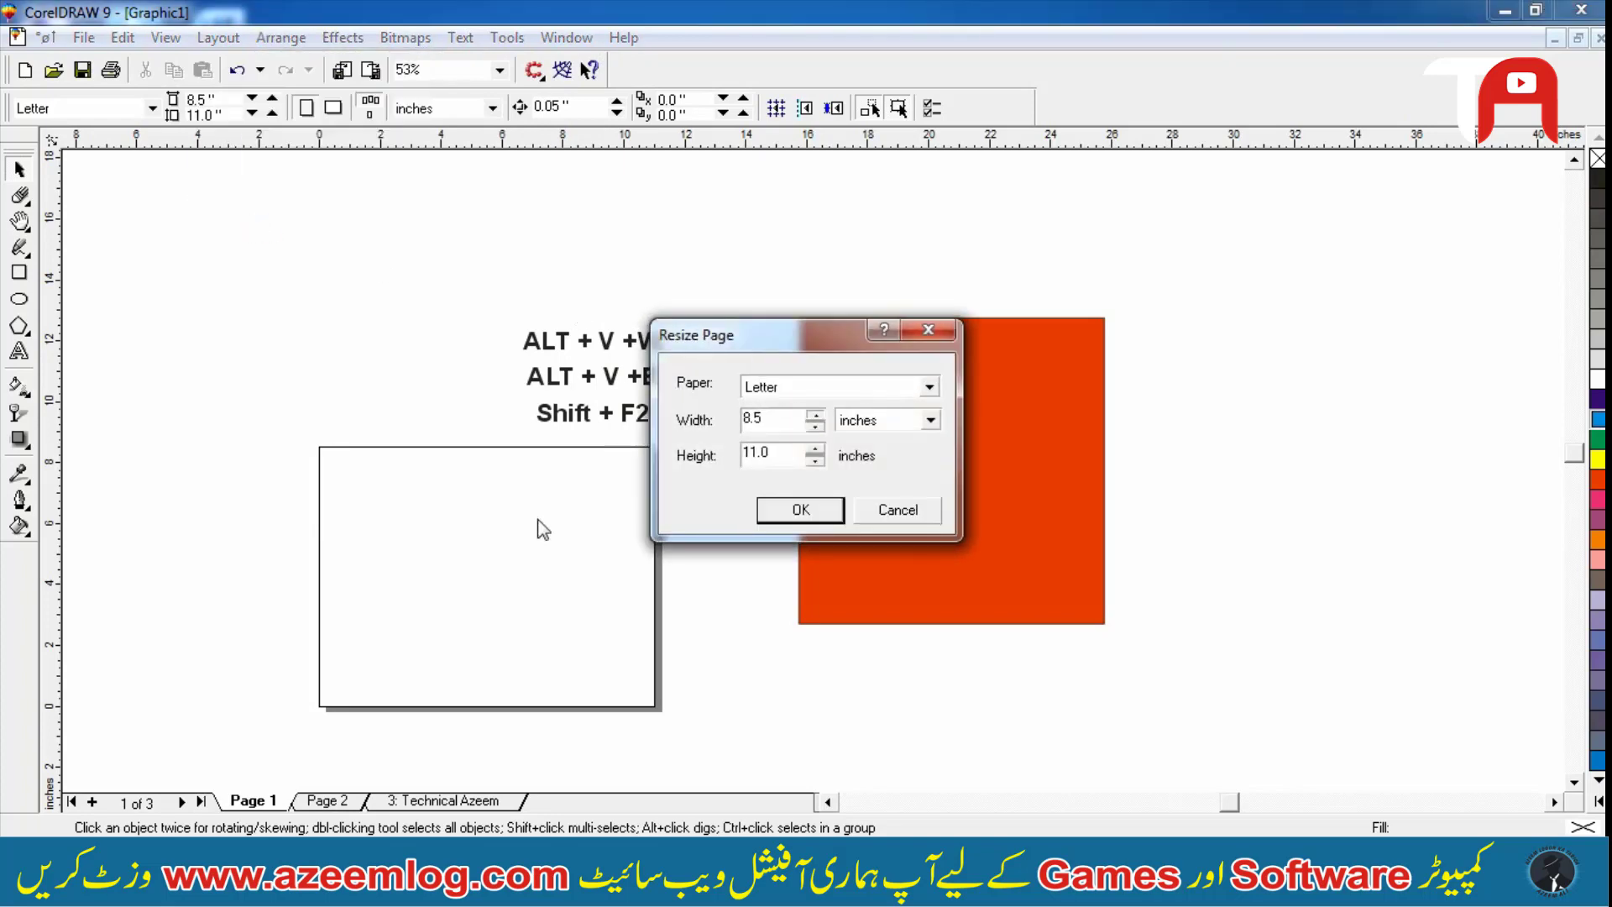
left_click(854, 397)
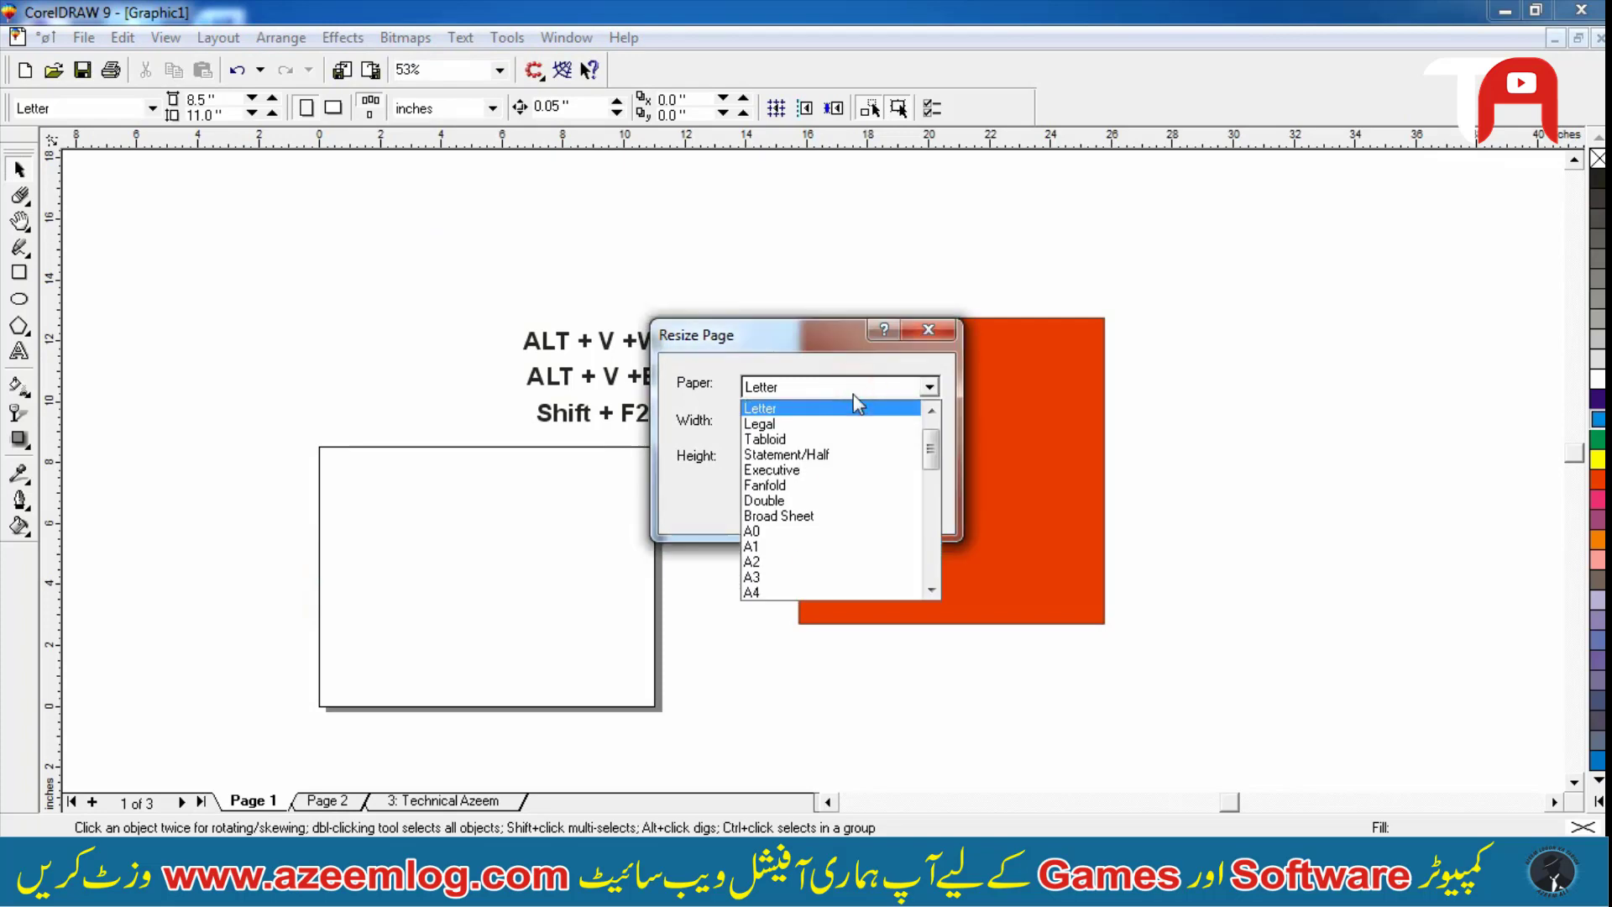
left_click(804, 590)
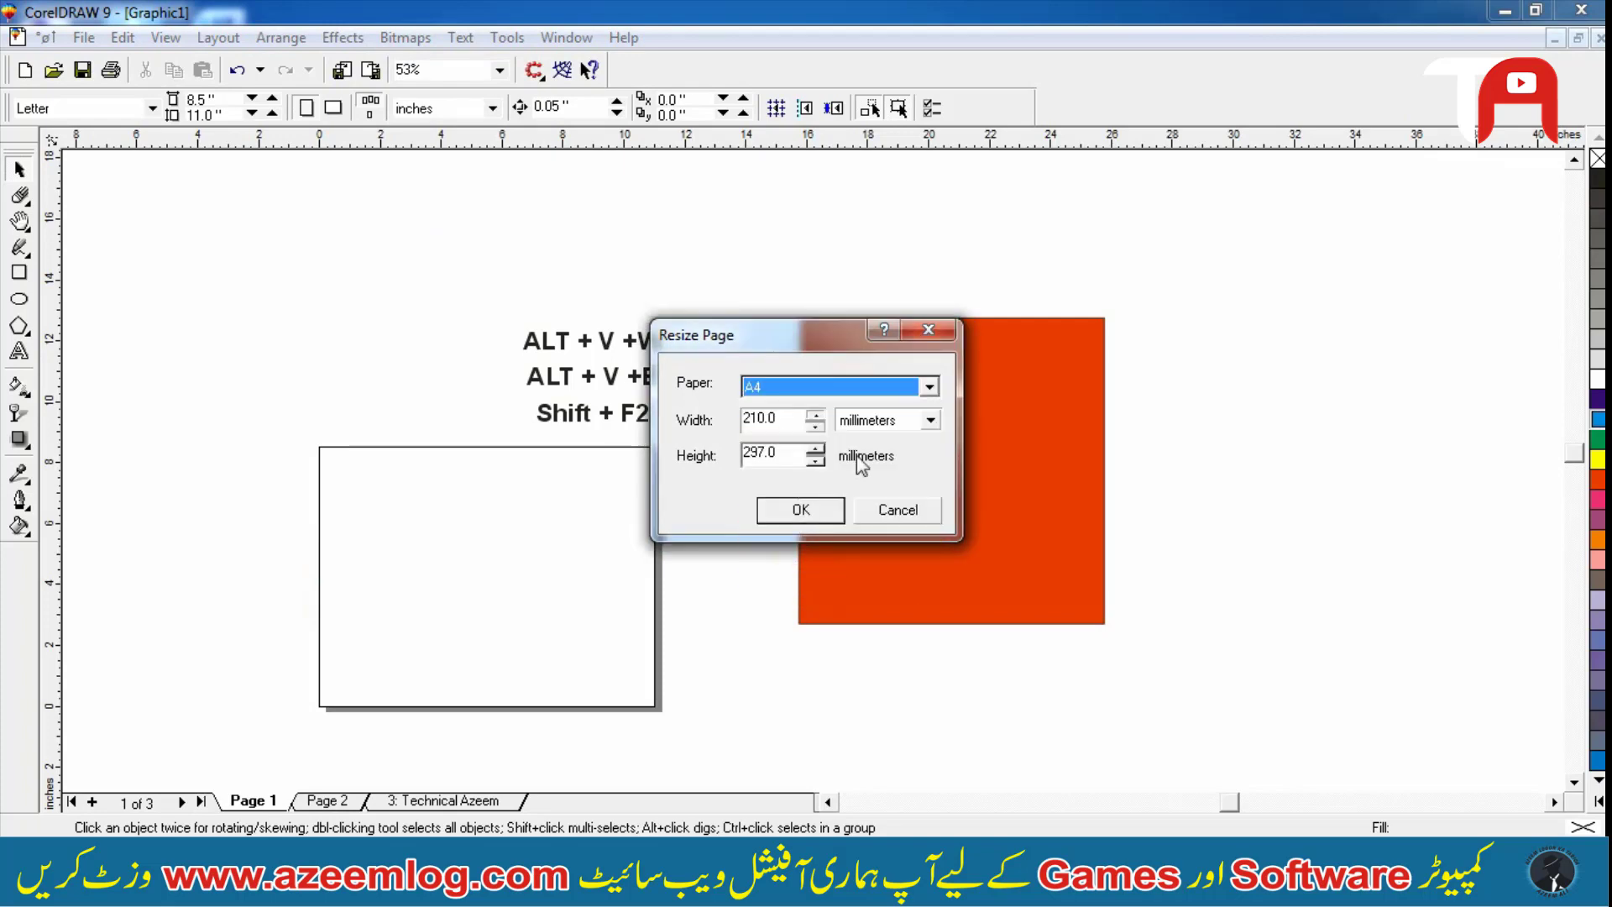
left_click(914, 422)
left_click(889, 442)
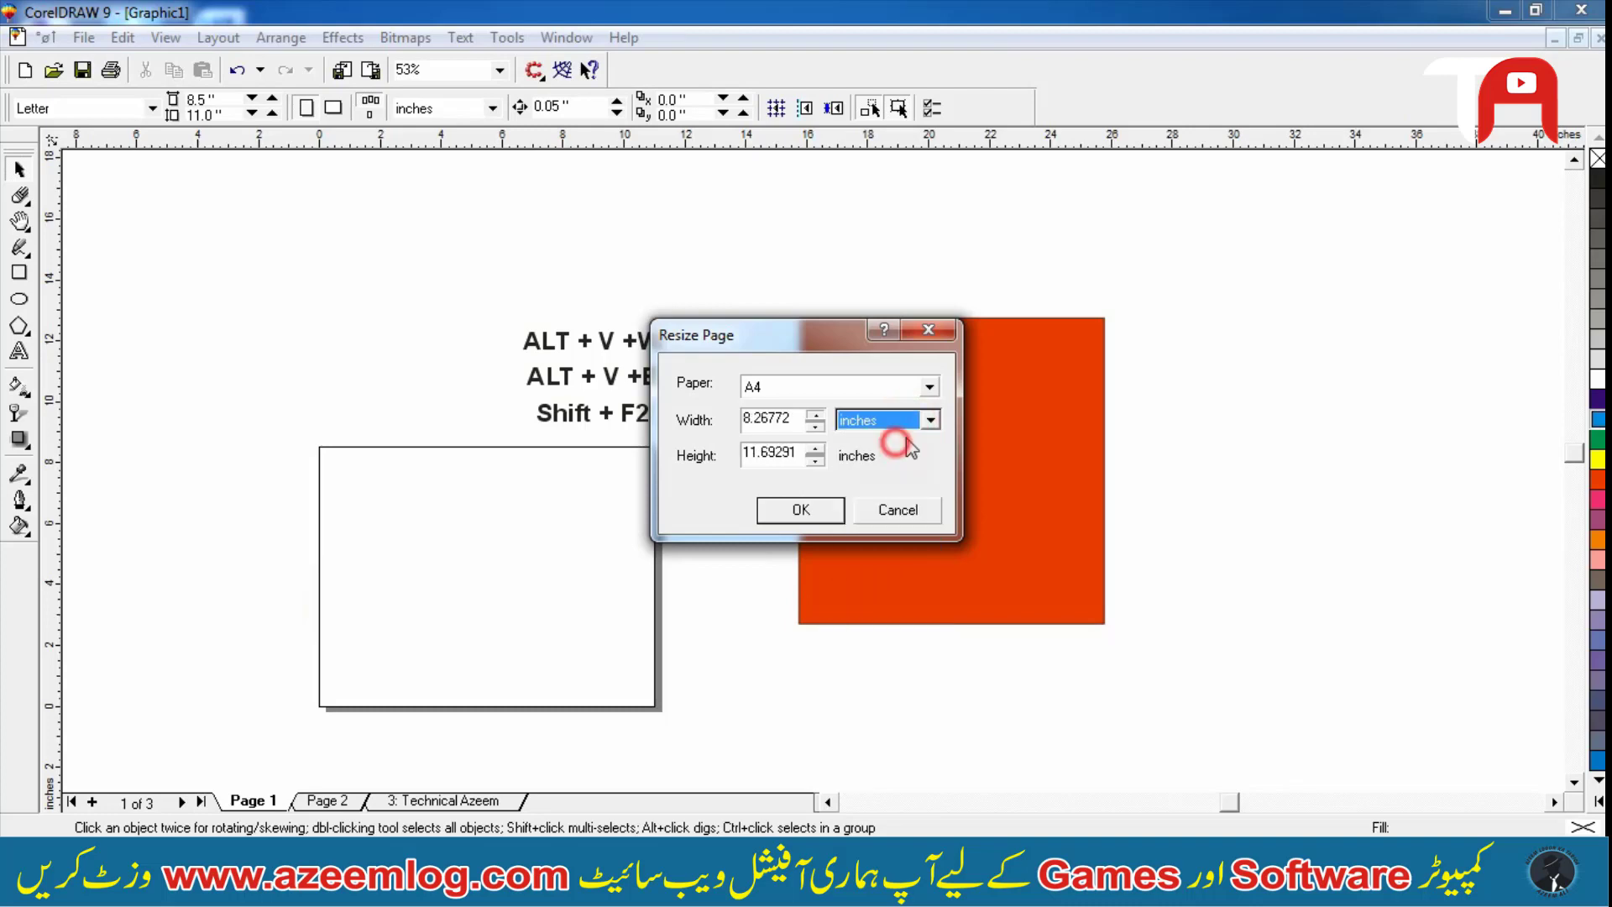
left_click(800, 509)
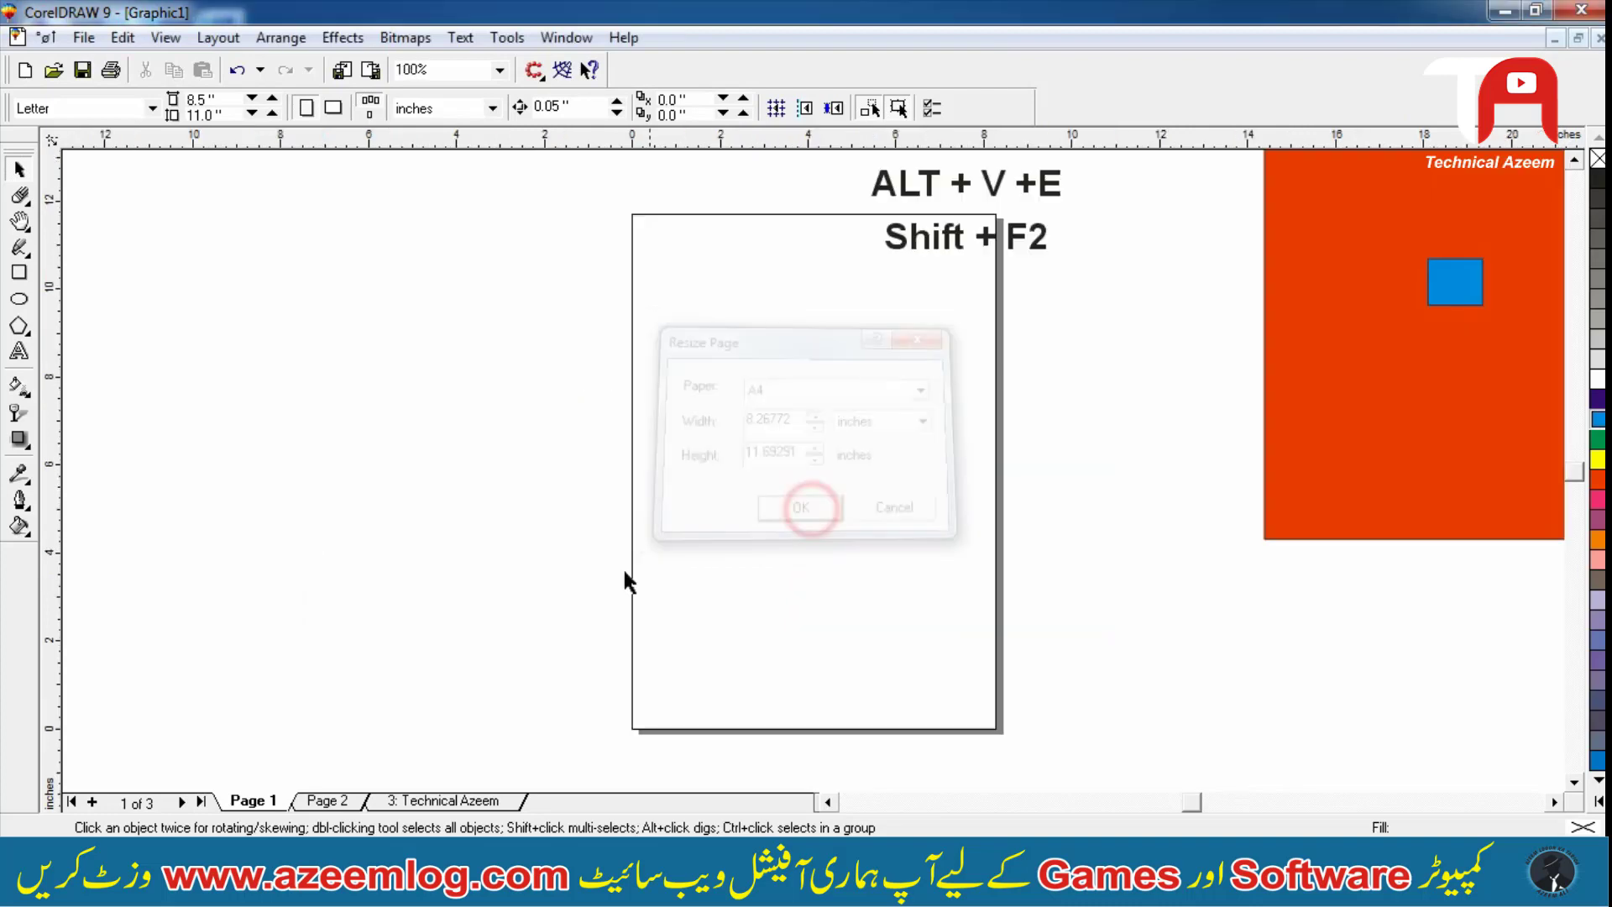
Switch among Page 1, Page 2 and the renamed third page to compare their sizes, ending on Page 1
left_click(340, 801)
left_click(264, 800)
left_click(424, 802)
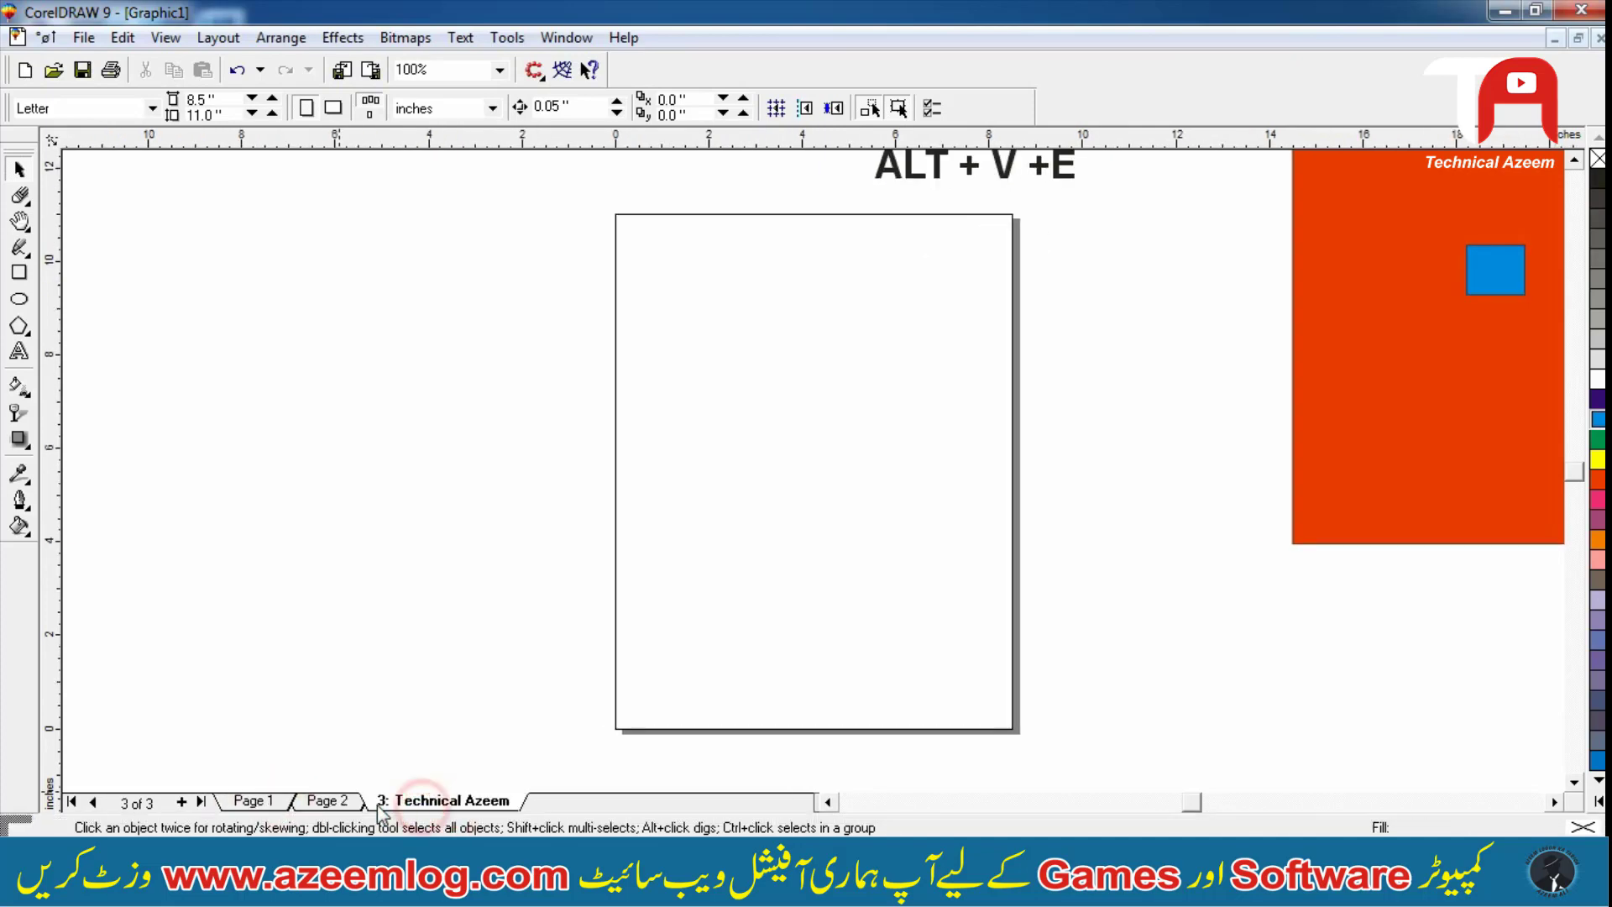
left_click(334, 800)
left_click(282, 800)
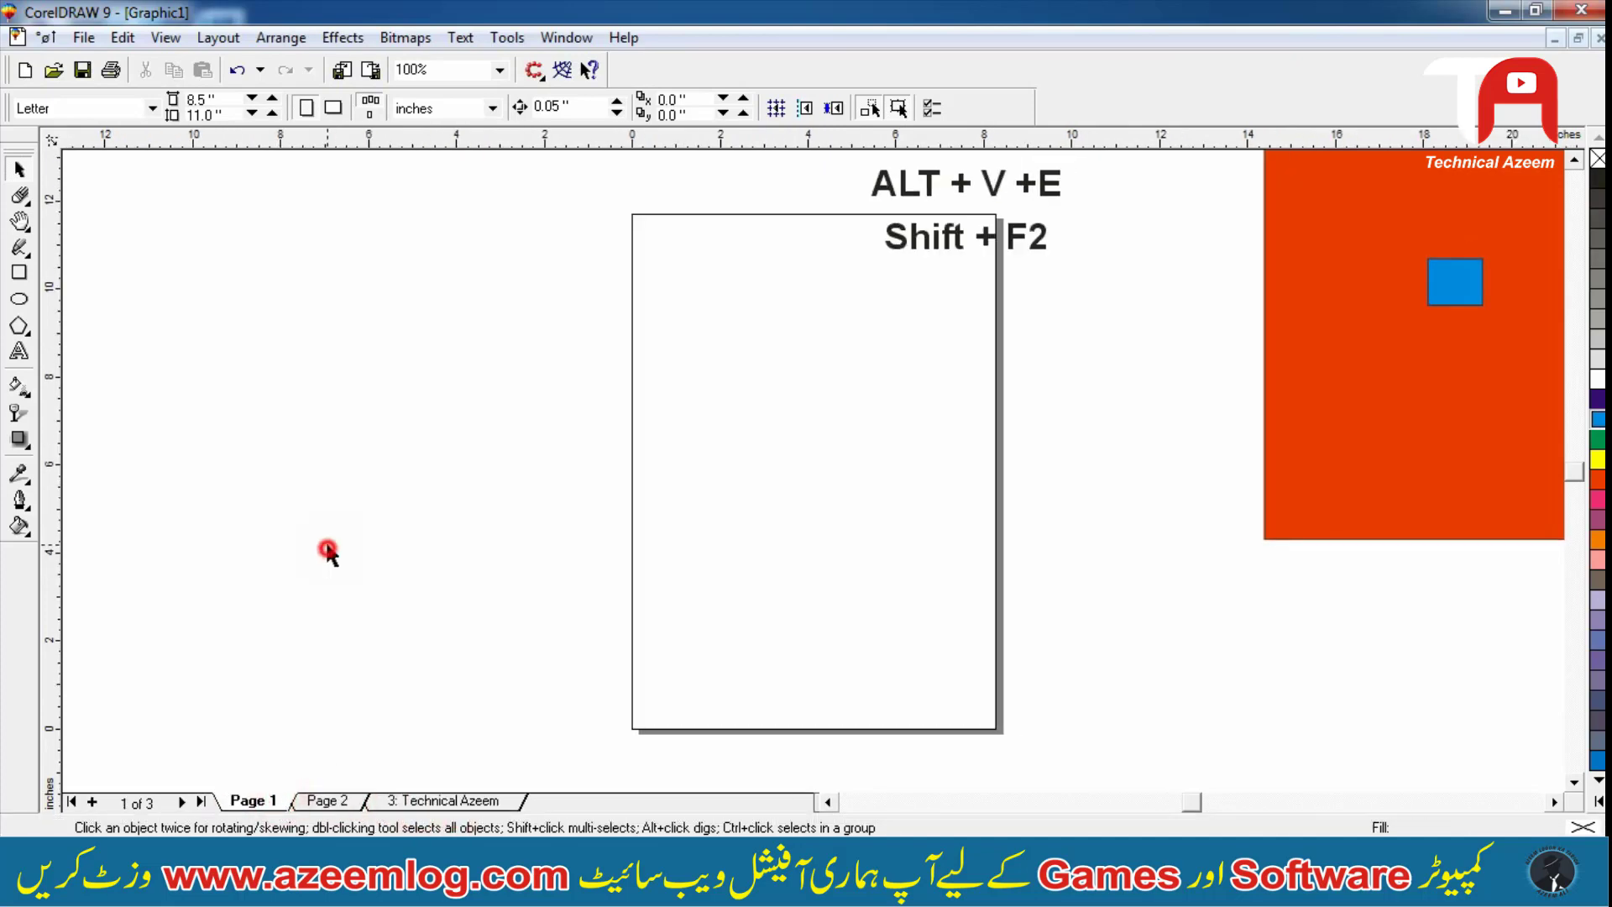
Try the landscape and portrait orientations in the Page Setup size options and cancel without applying them
left_click(219, 38)
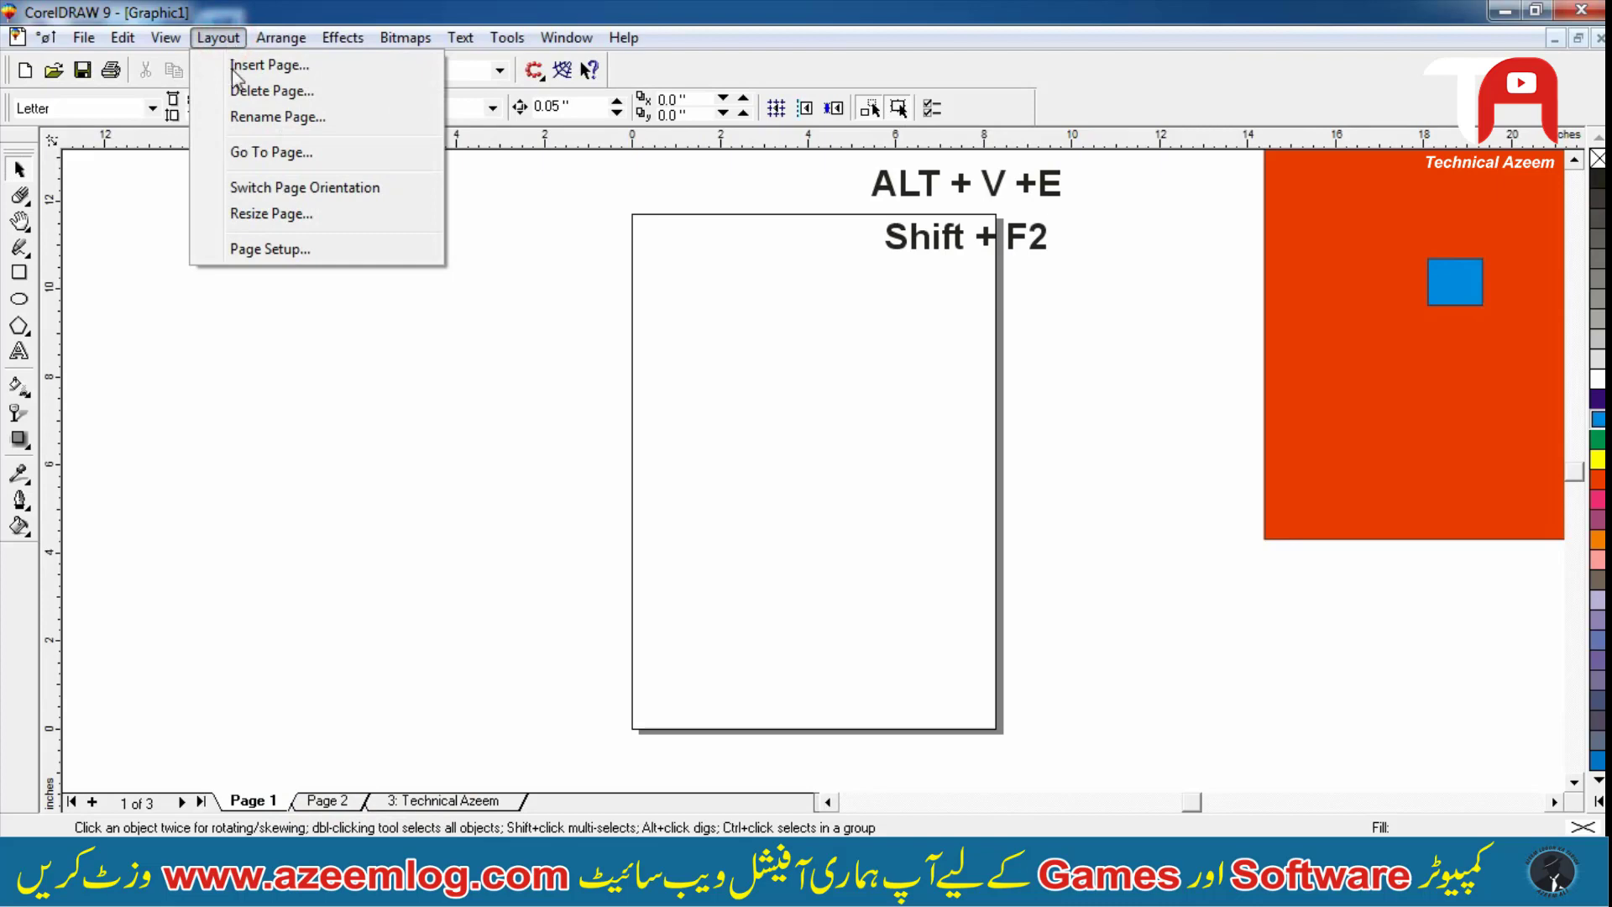
left_click(260, 250)
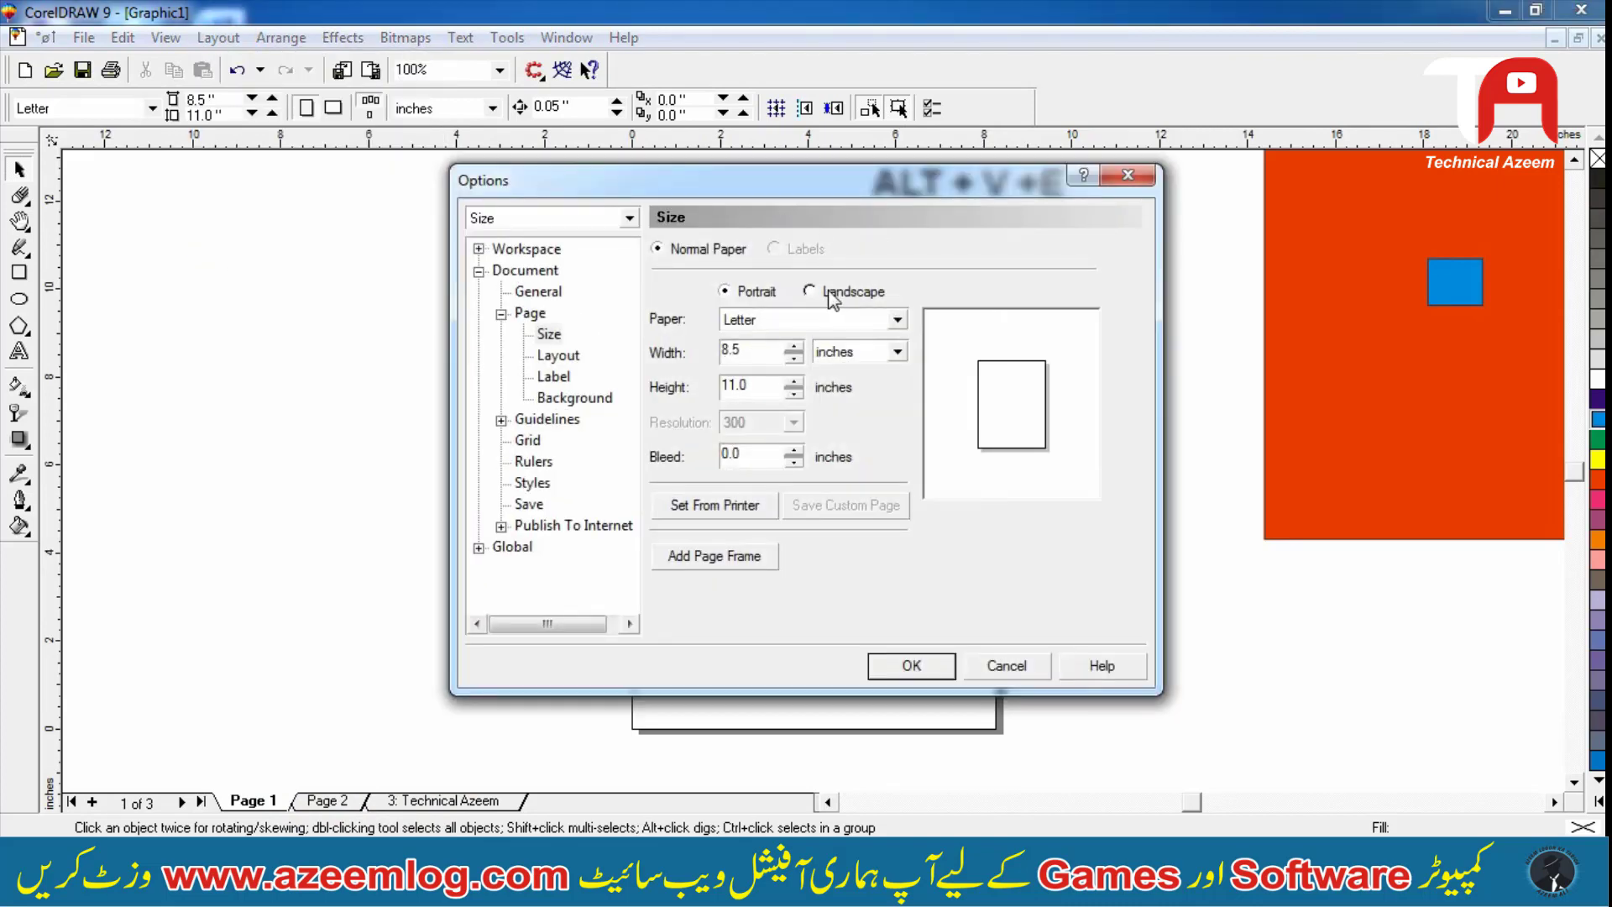
left_click(812, 292)
left_click(758, 292)
left_click(1003, 665)
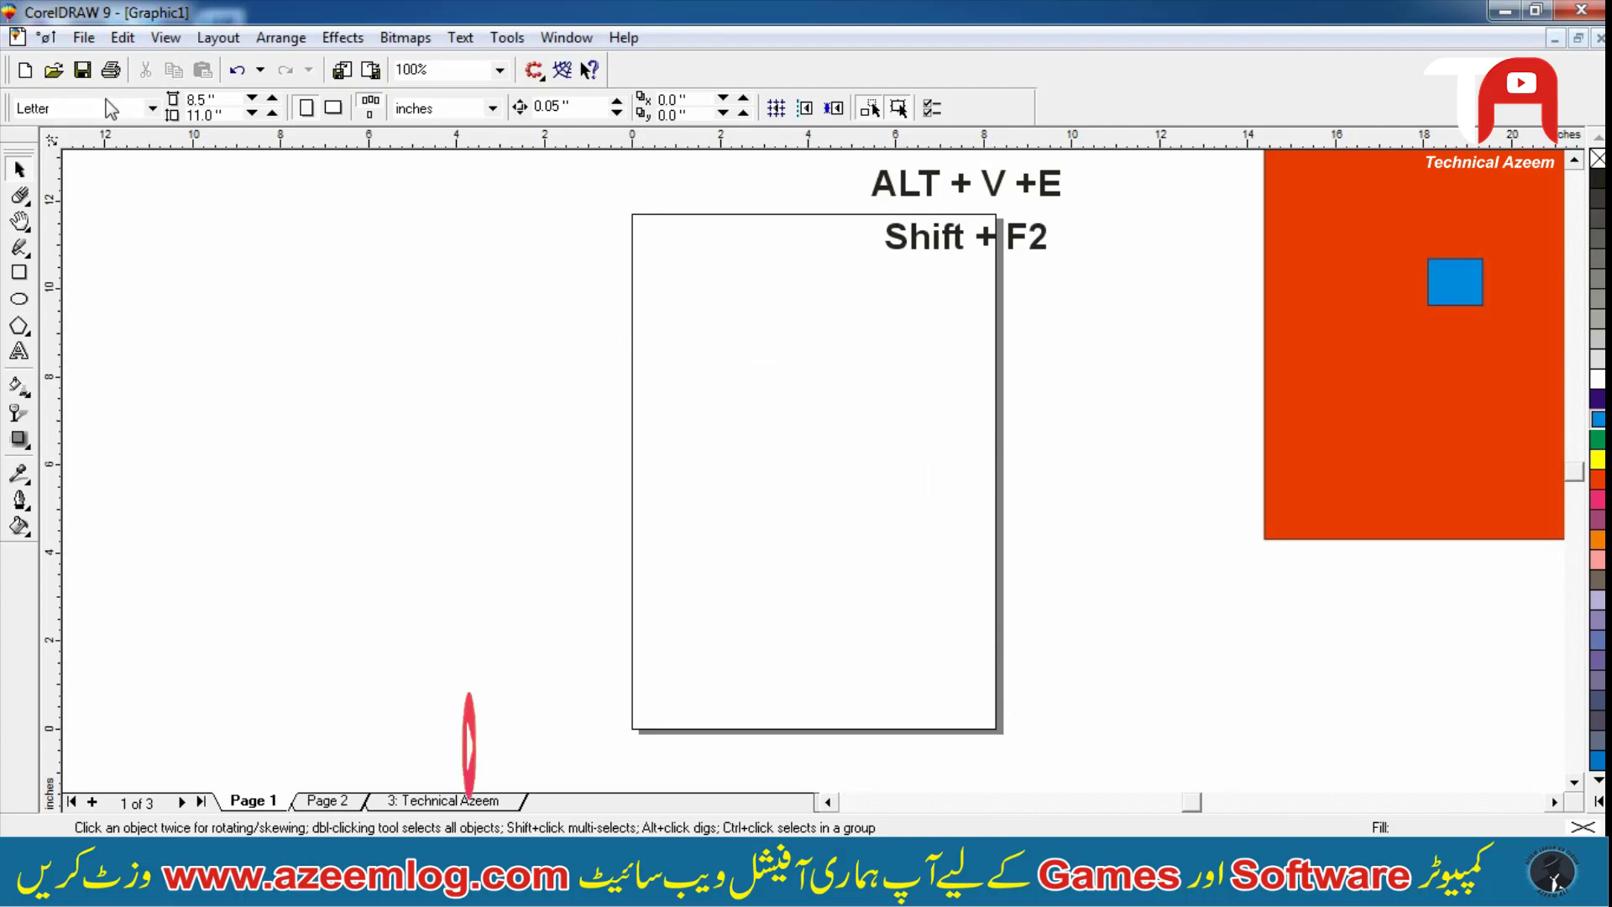
Try Legal as the document's paper size and settle on A4 instead
left_click(152, 108)
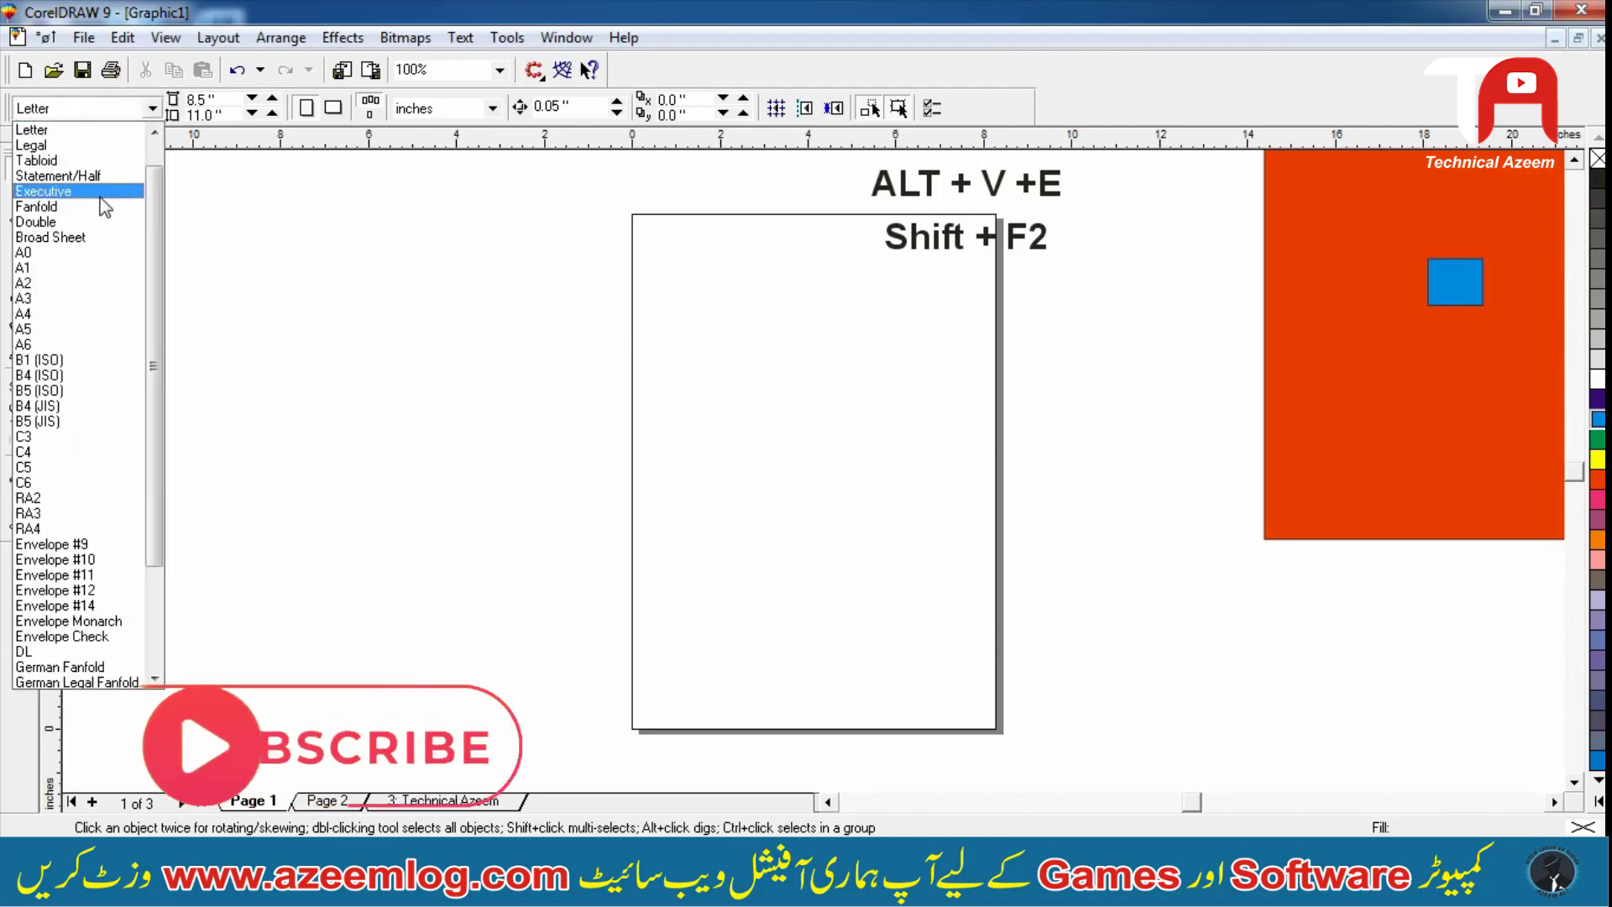
left_click(103, 146)
left_click(152, 108)
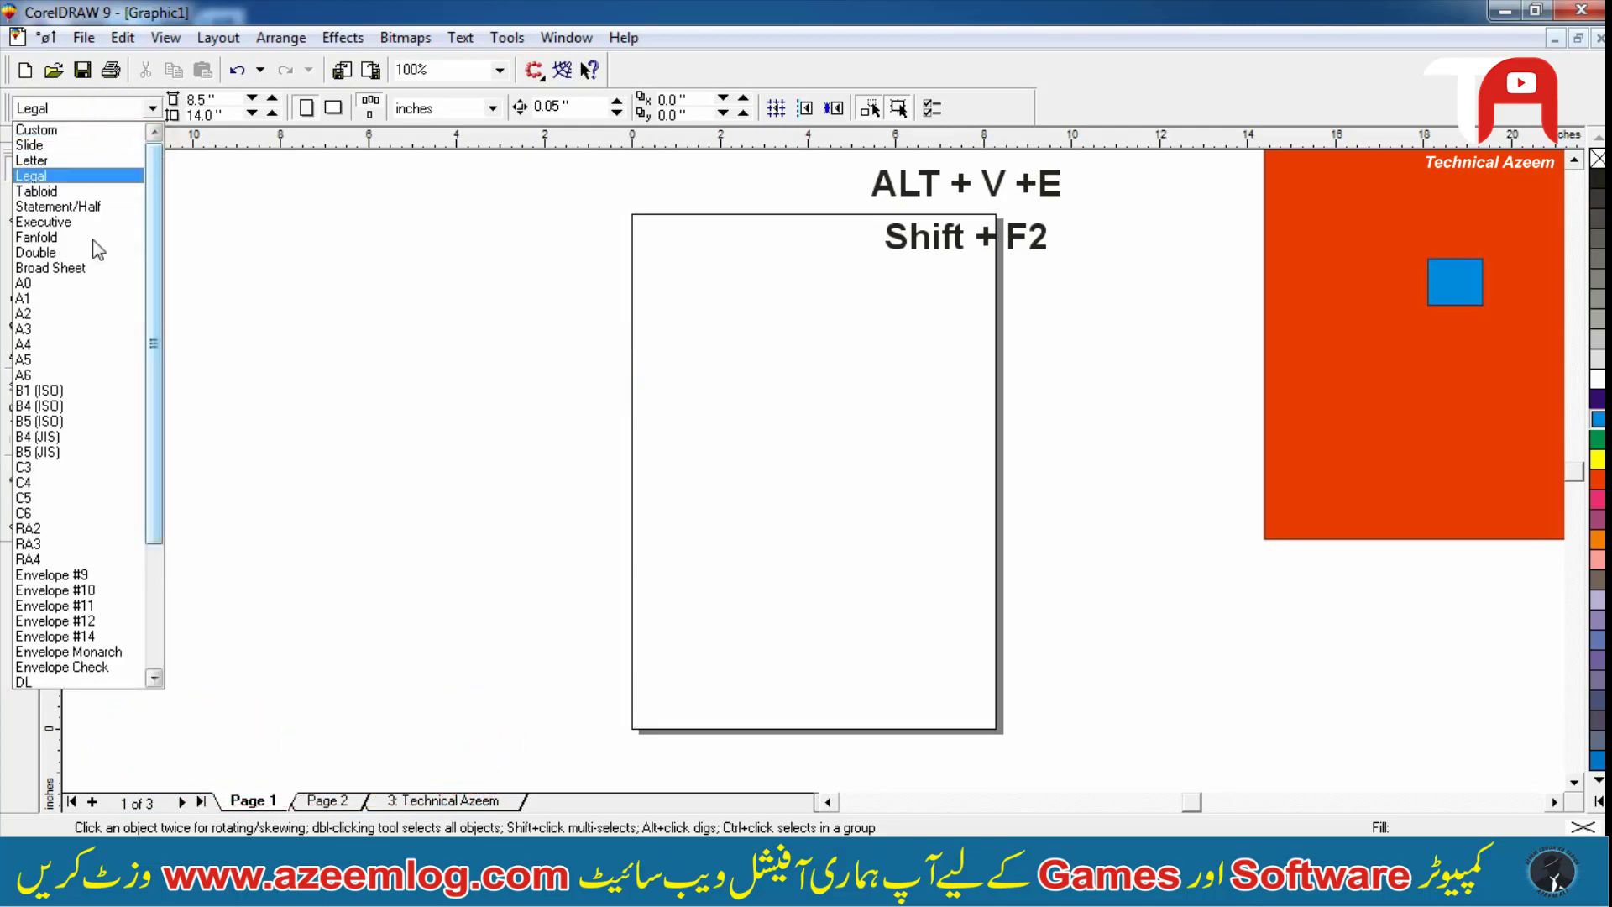
left_click(90, 345)
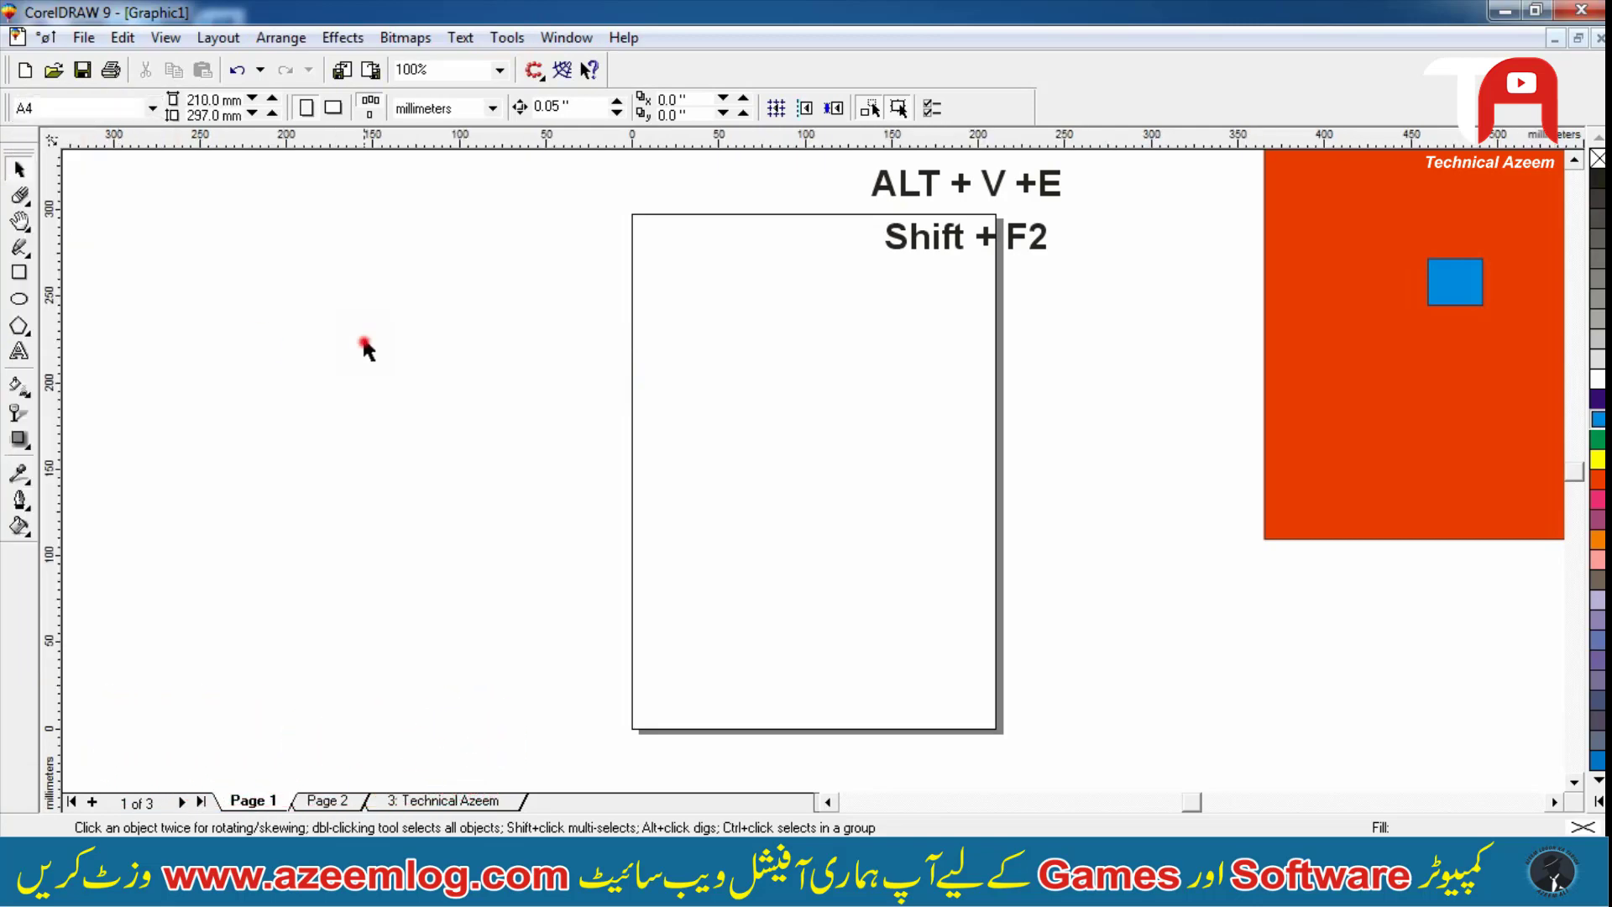
key("F3")
key("F2")
left_click_drag(598, 261, 1116, 710)
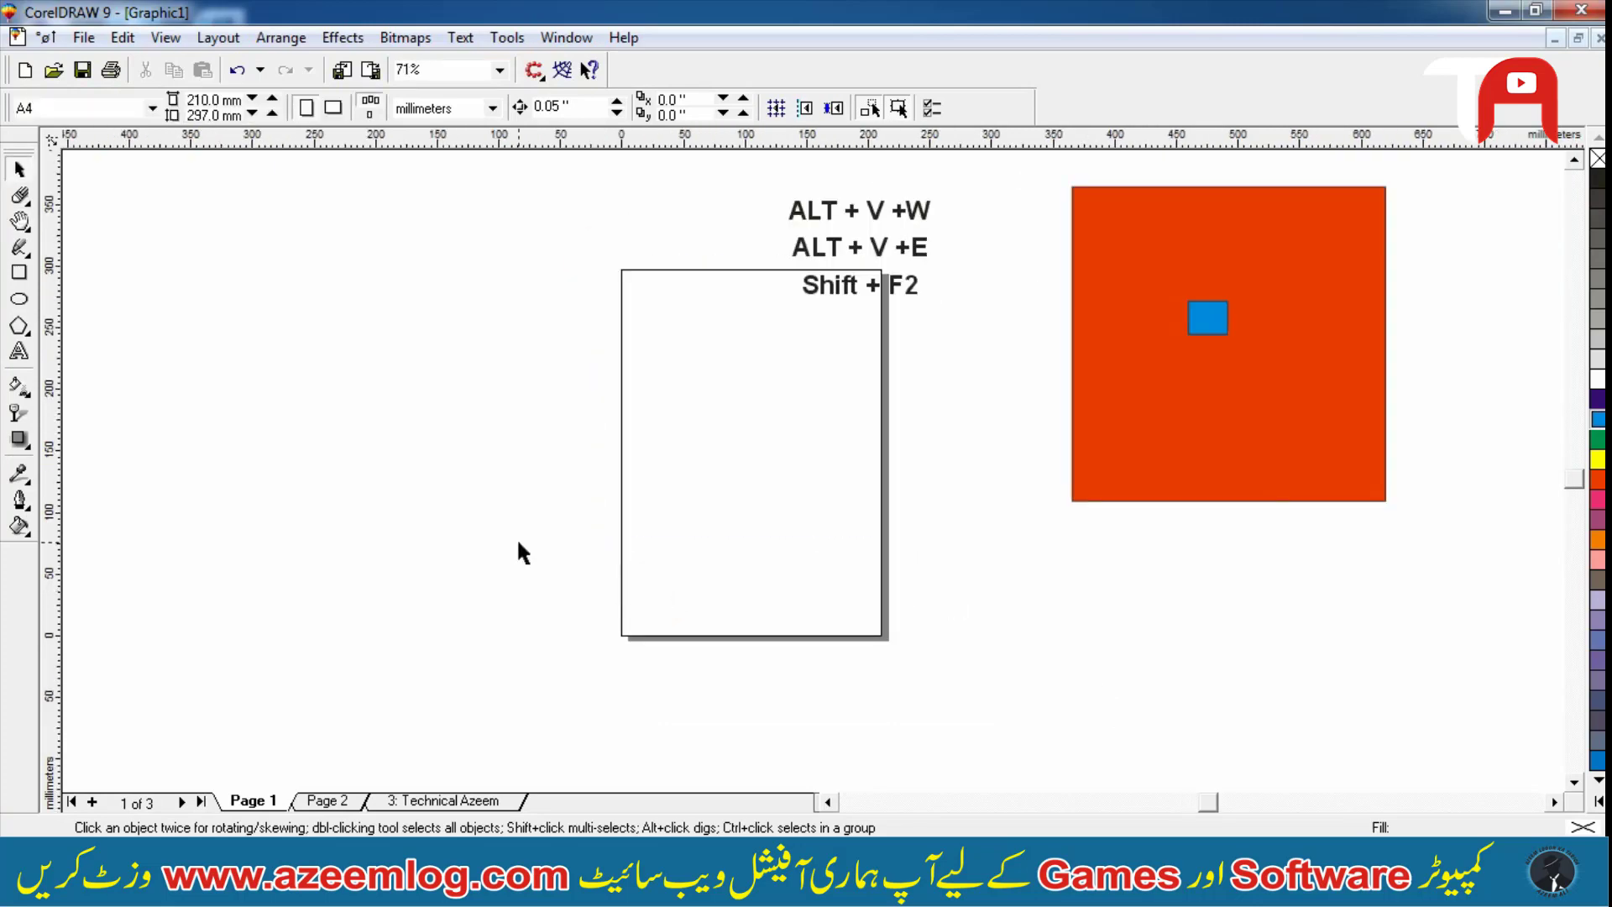
key("F4")
key("F3")
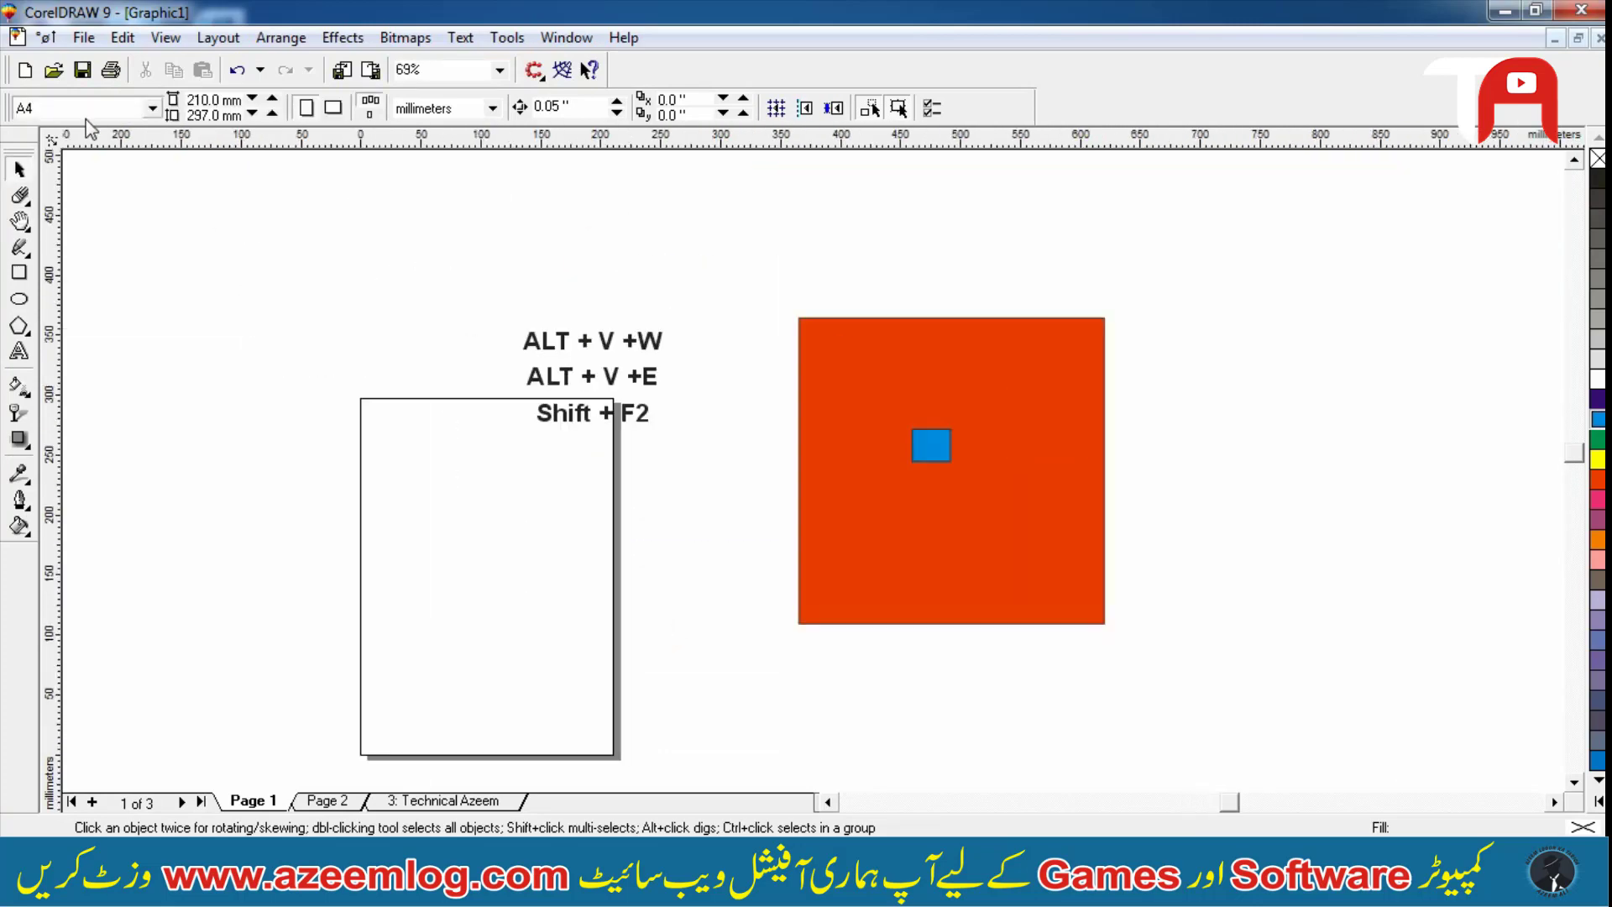
left_click(170, 39)
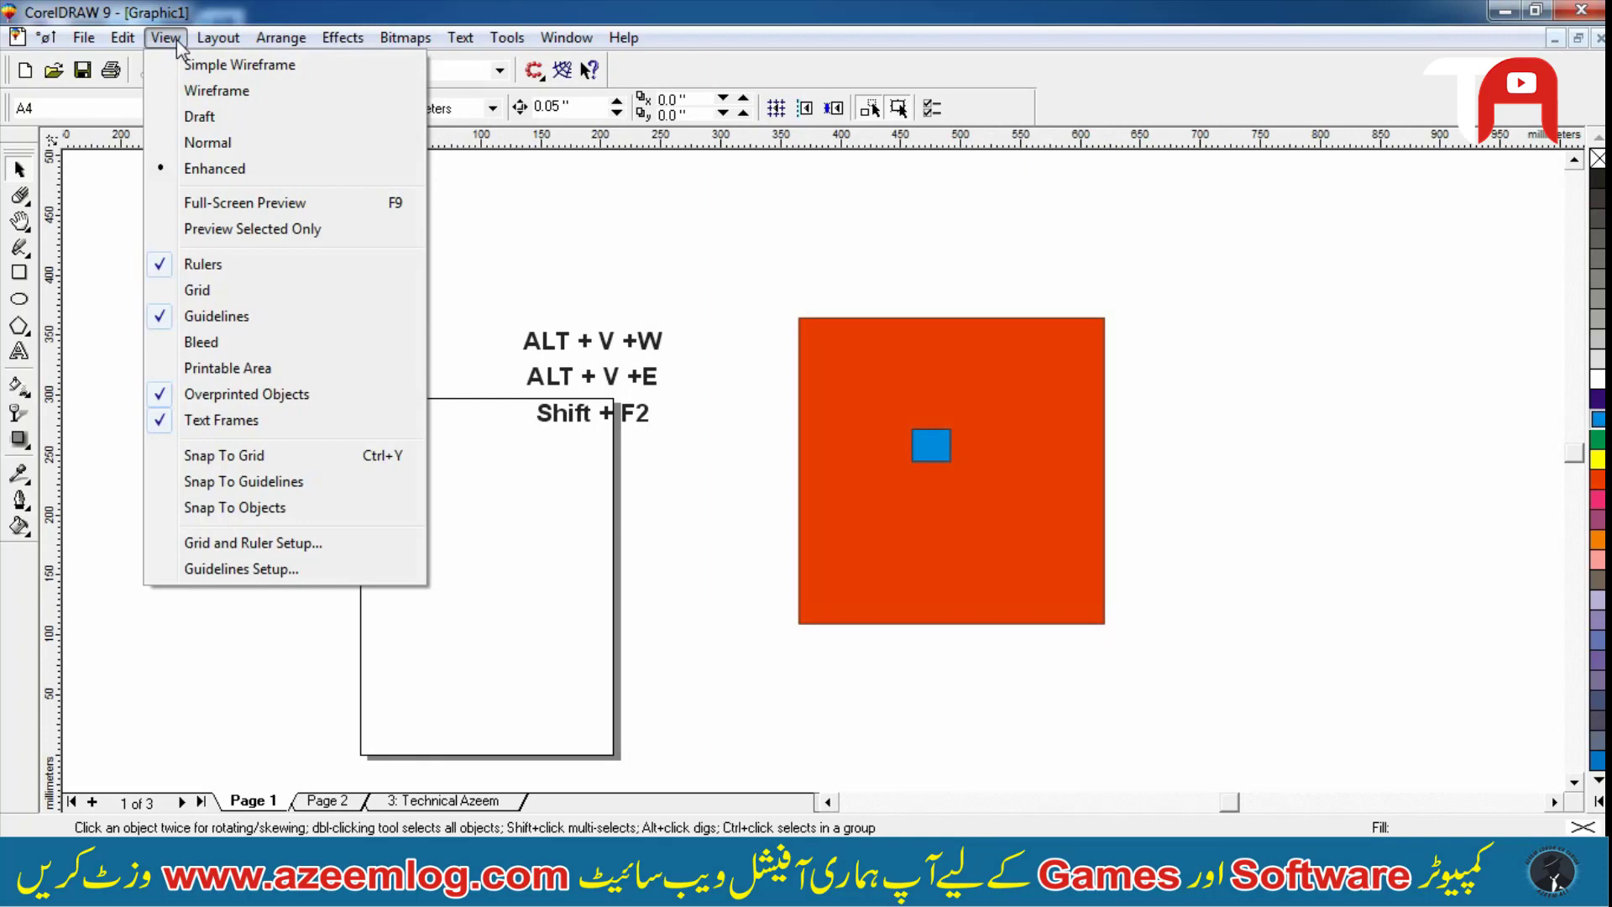
left_click(521, 228)
left_click(489, 229)
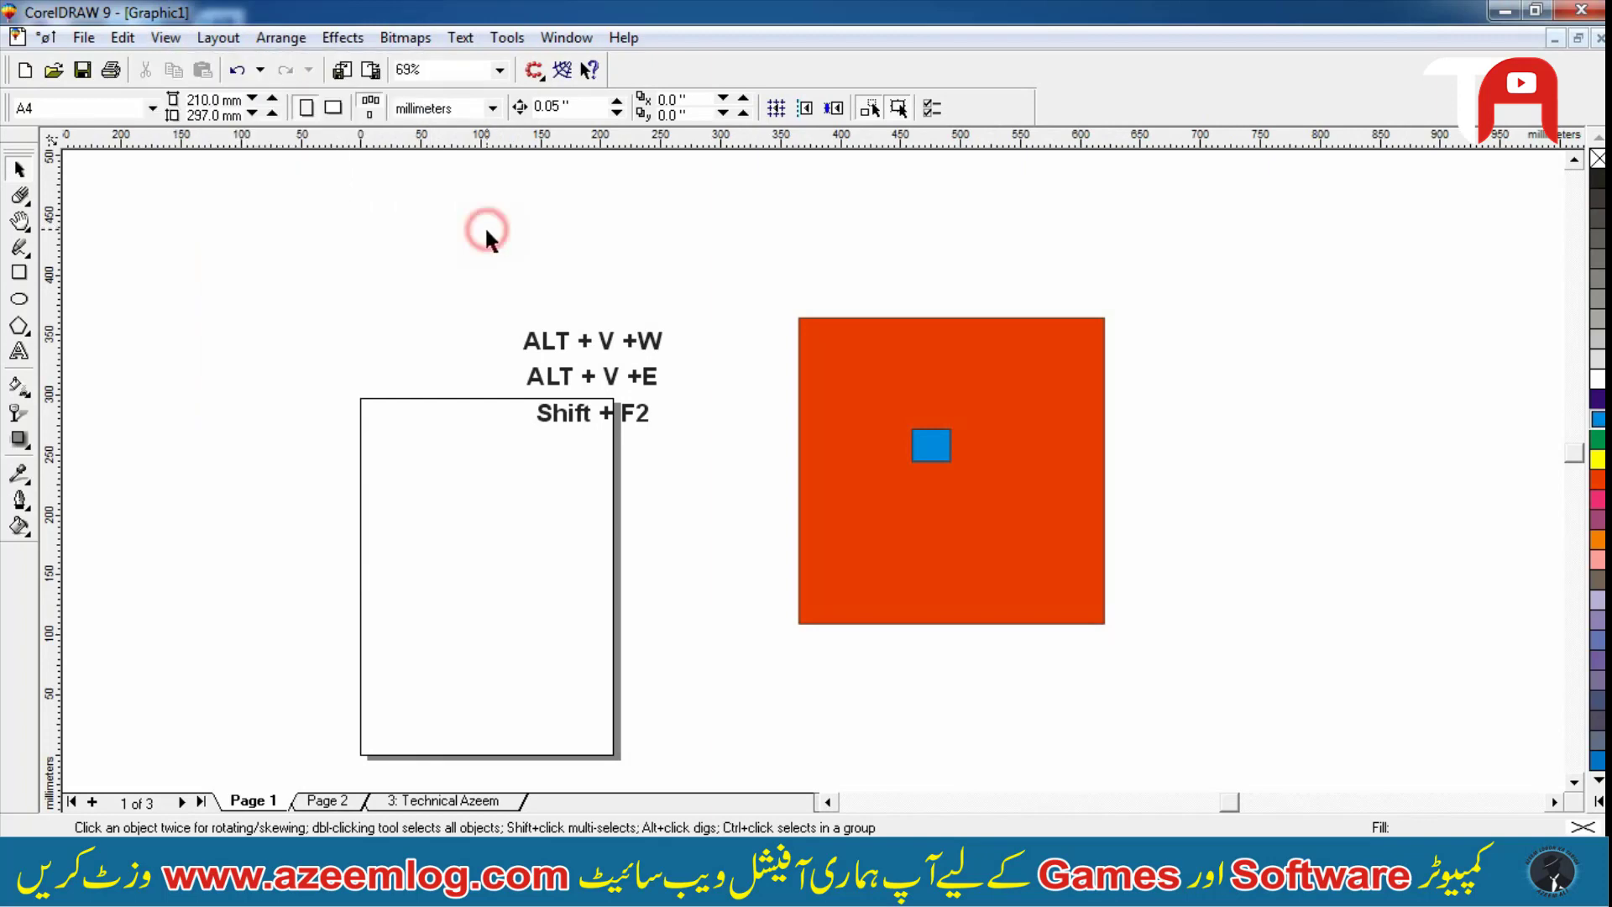
scroll(487, 230, "up", 1)
scroll(392, 311, "down", 1)
left_click(350, 269)
left_click(406, 238)
left_click(220, 39)
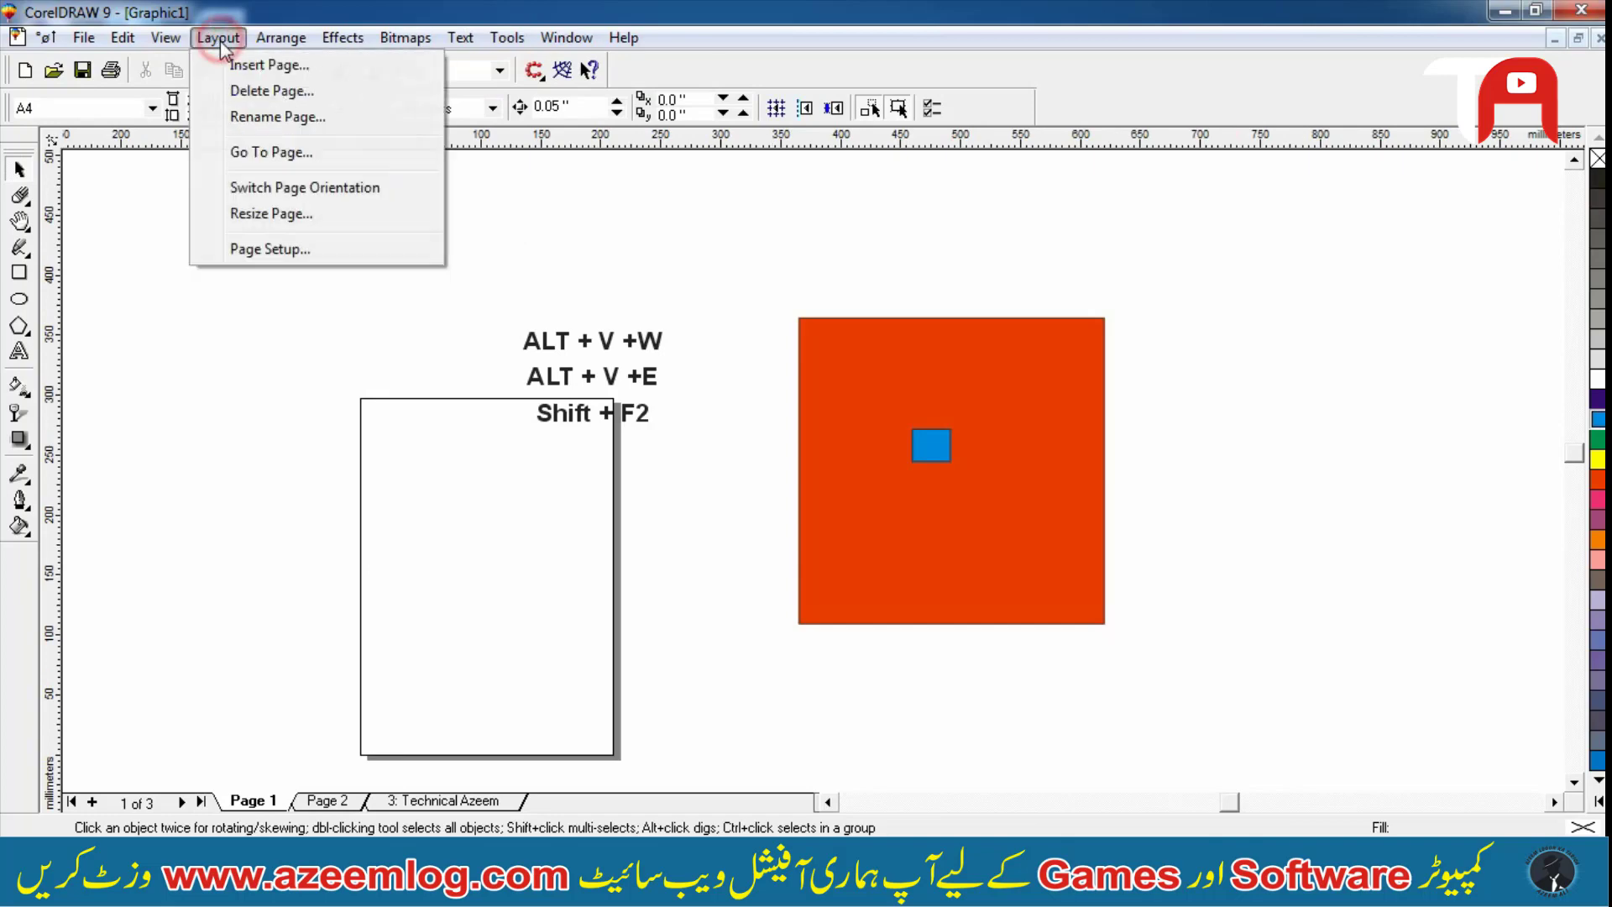
mouse_move(164, 50)
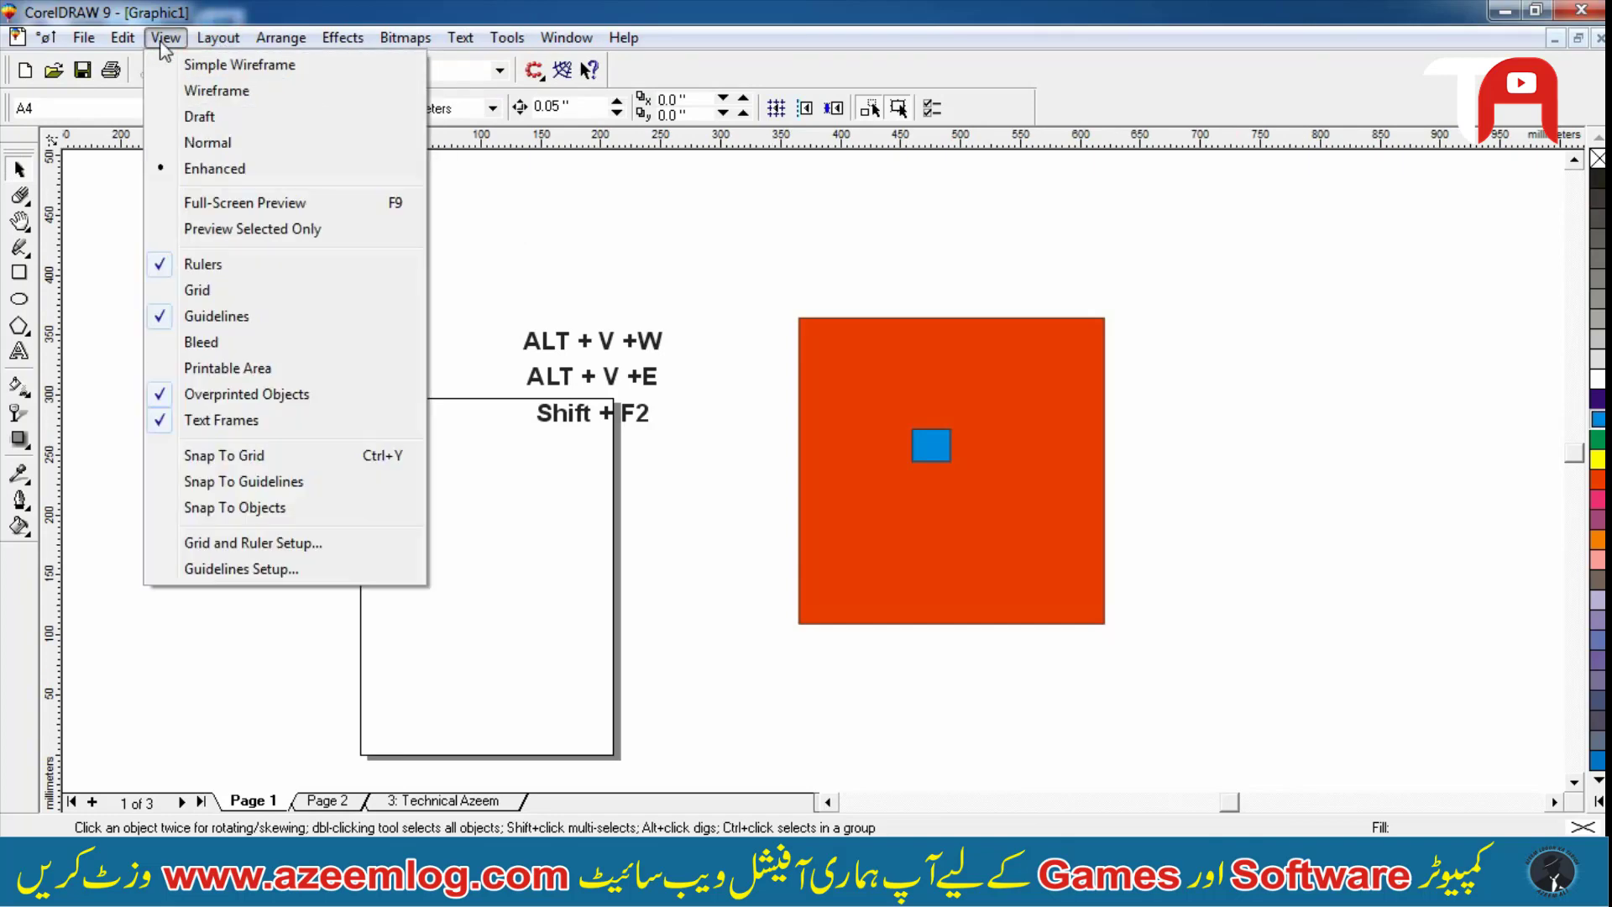
left_click(671, 256)
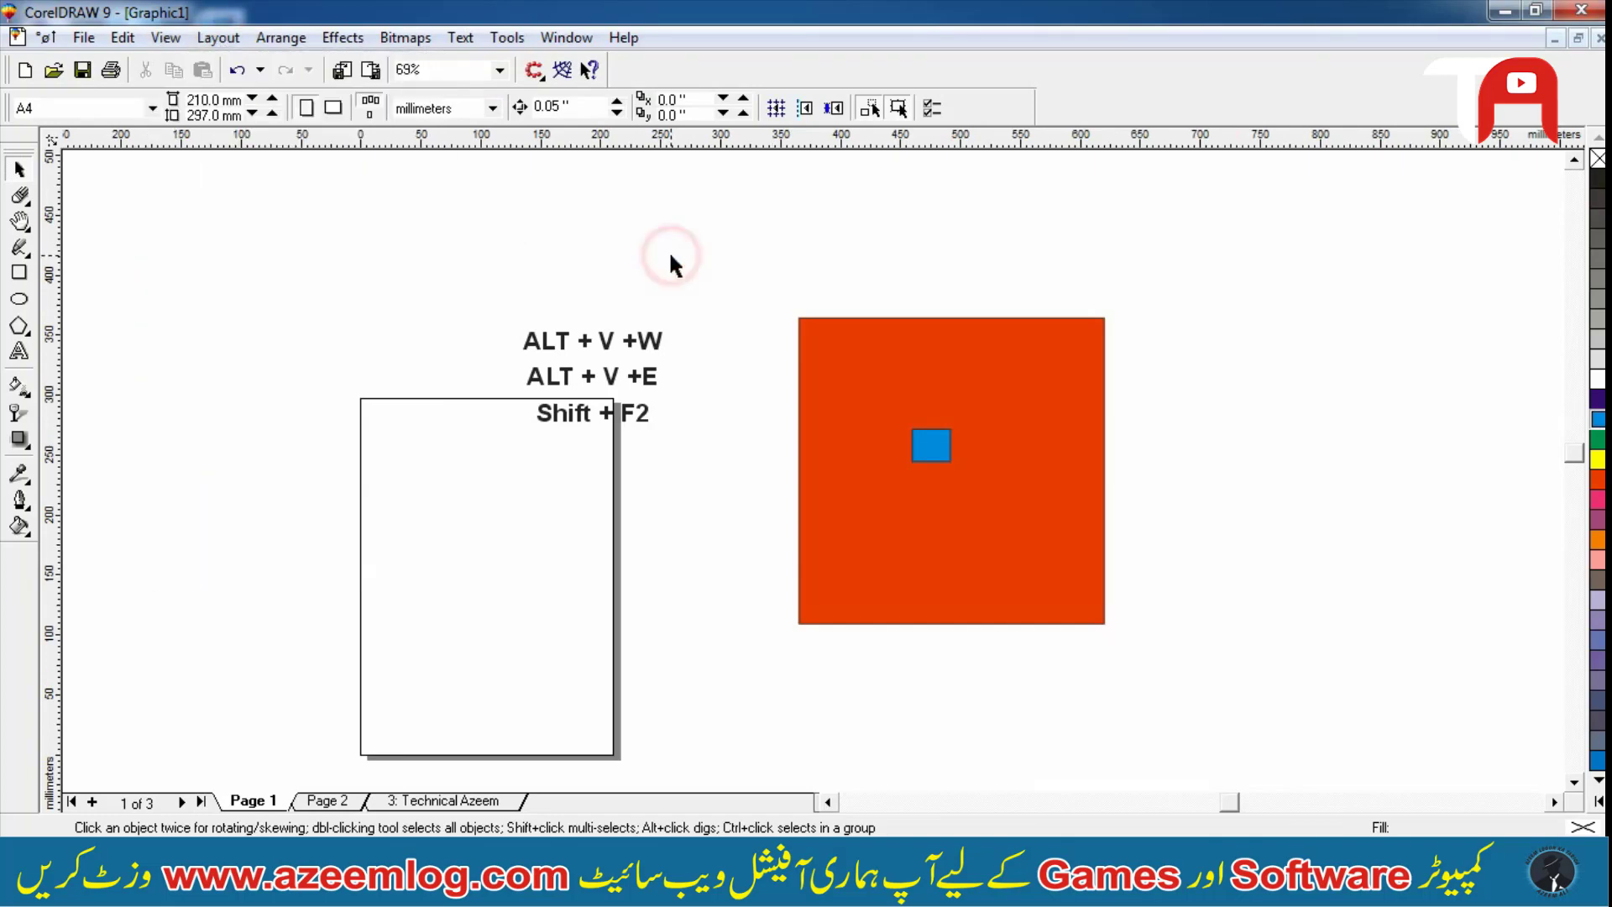
scroll(671, 256, "up", 1)
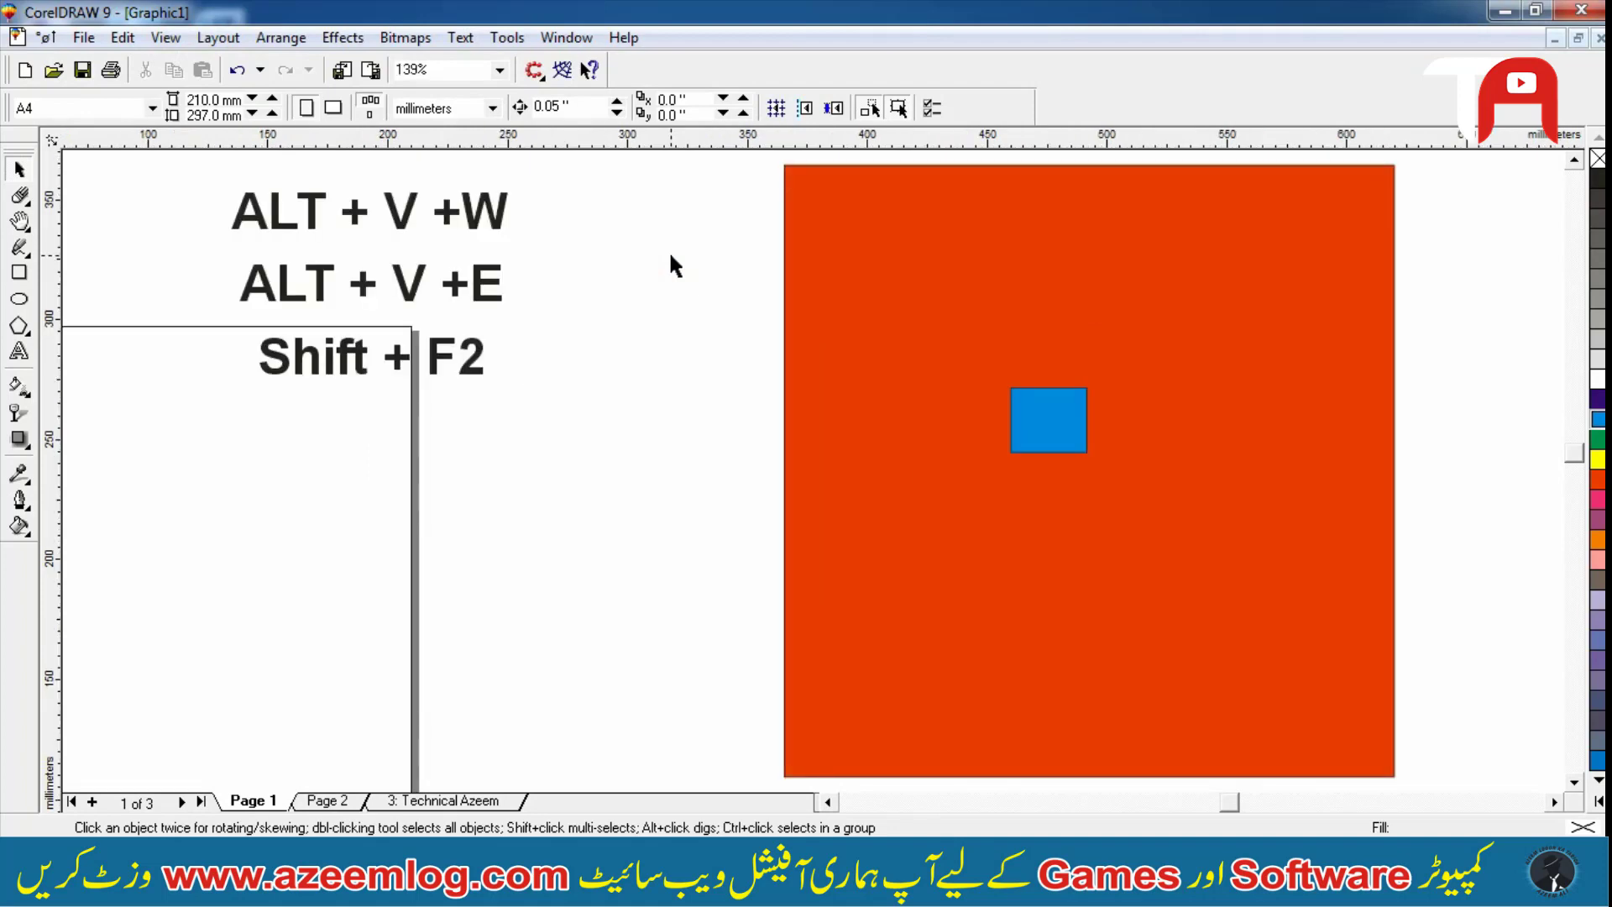